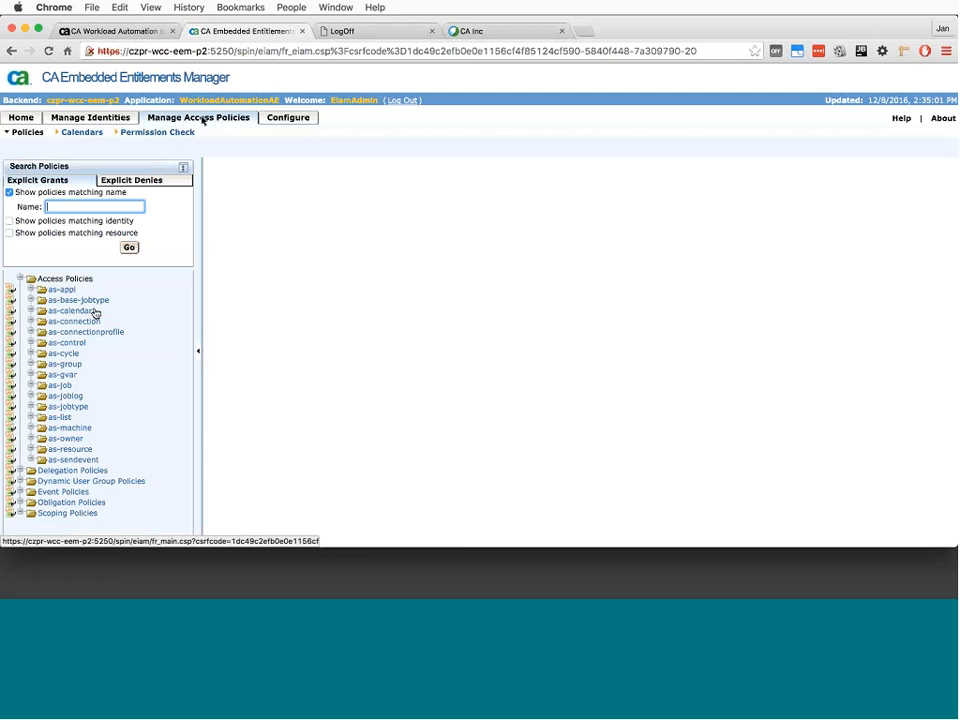
- Open the ASL: Default Send Event Policy from the as-sendevent access policies and examine the actions granted to each identity
left_click(84, 461)
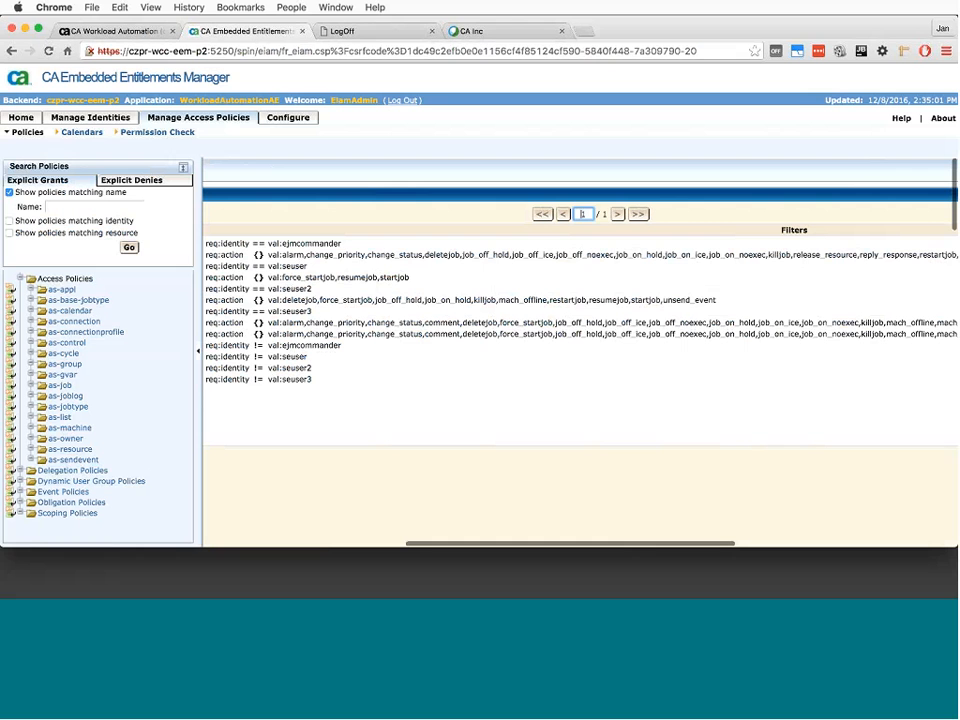
left_click(84, 461)
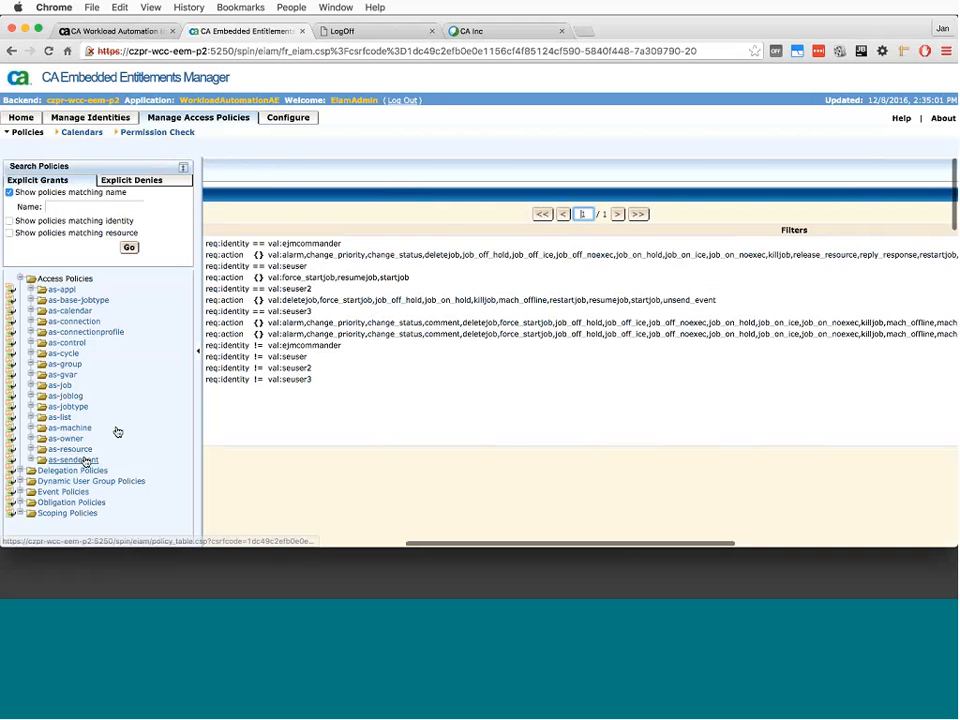
scroll(368, 426, "down", 5)
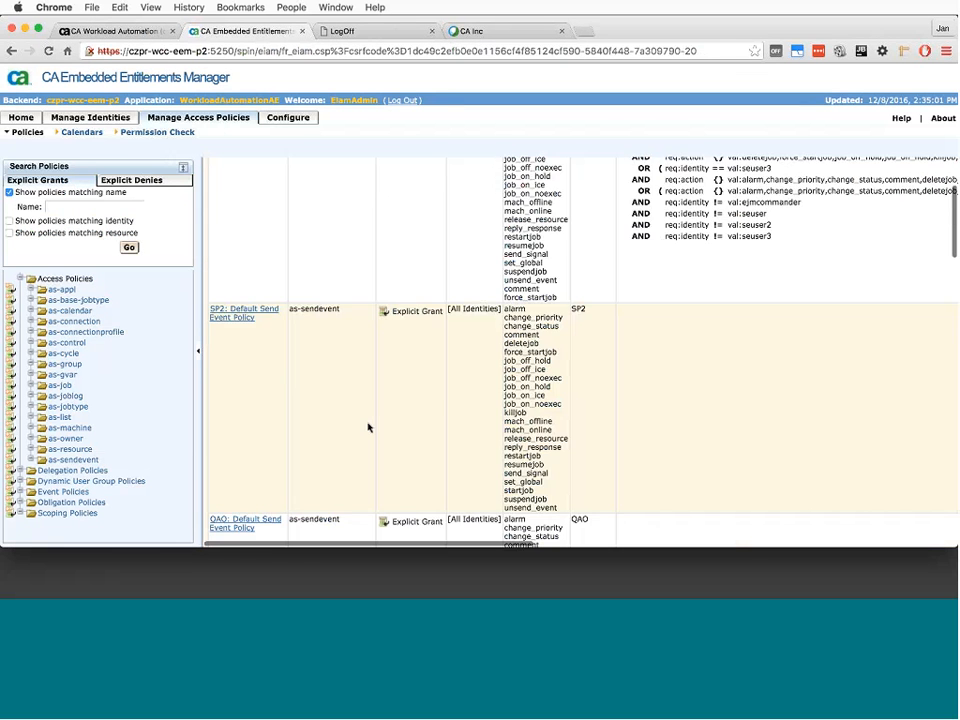
scroll(368, 427, "up", 5)
left_click(241, 248)
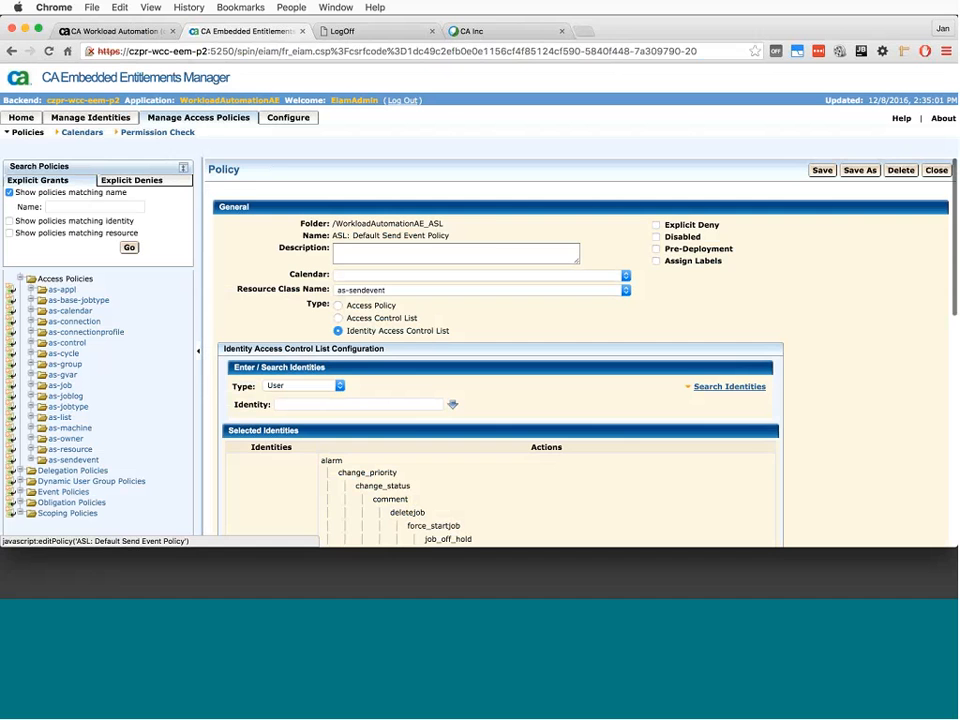
scroll(410, 333, "down", 4)
scroll(419, 335, "down", 3)
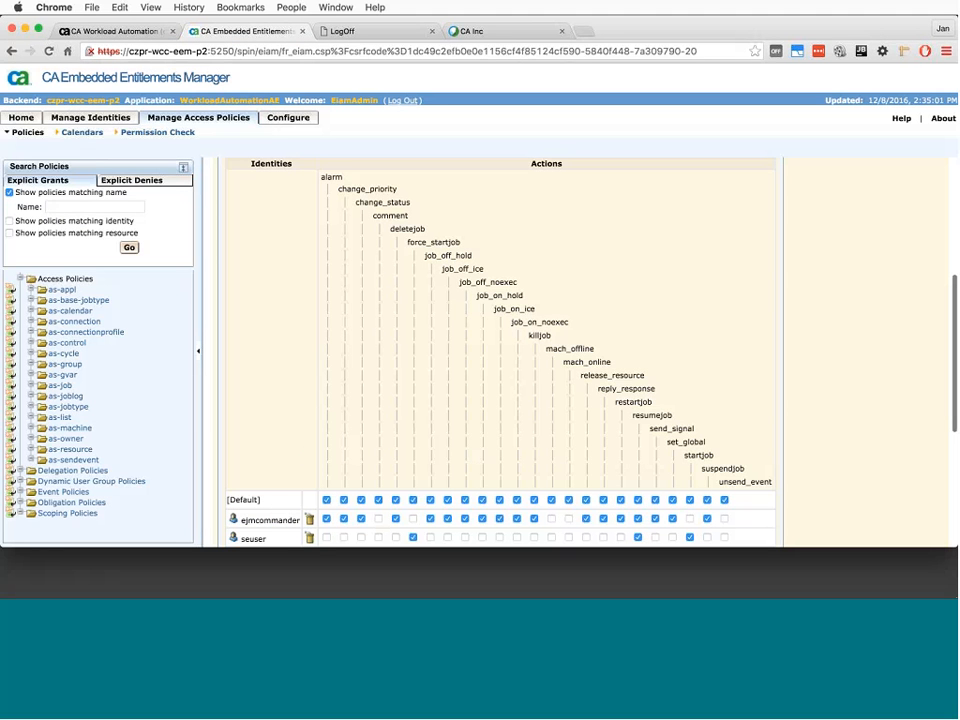
- Switch to CA Workload Automation AE, open the jobs and alerts of server czpr-wcc-as-lts, and enlarge the jobs list
left_click(118, 31)
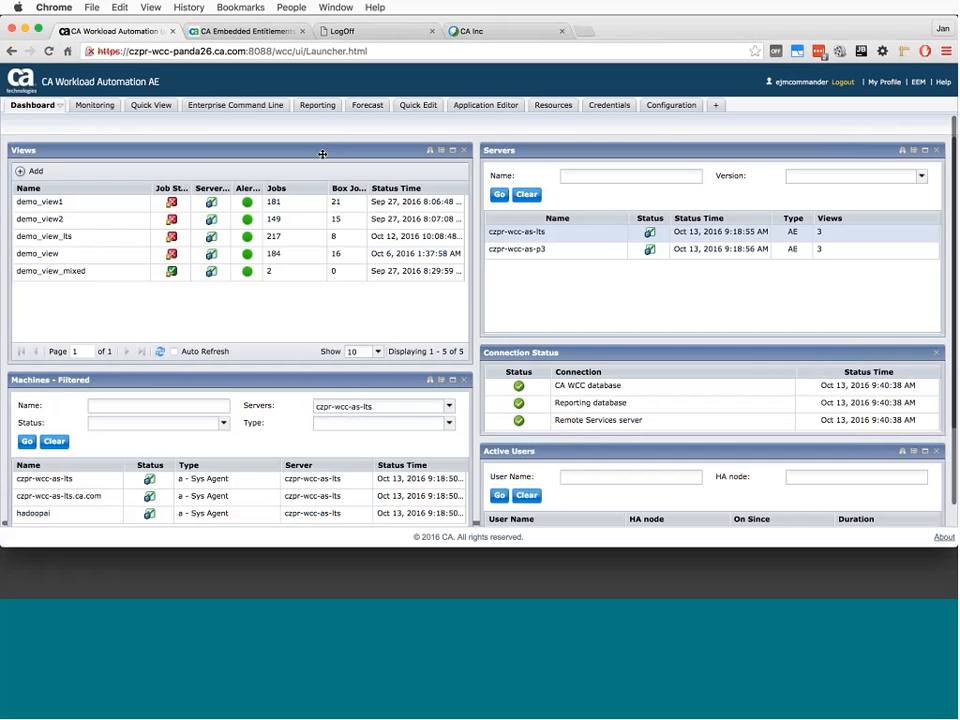
mouse_move(335, 258)
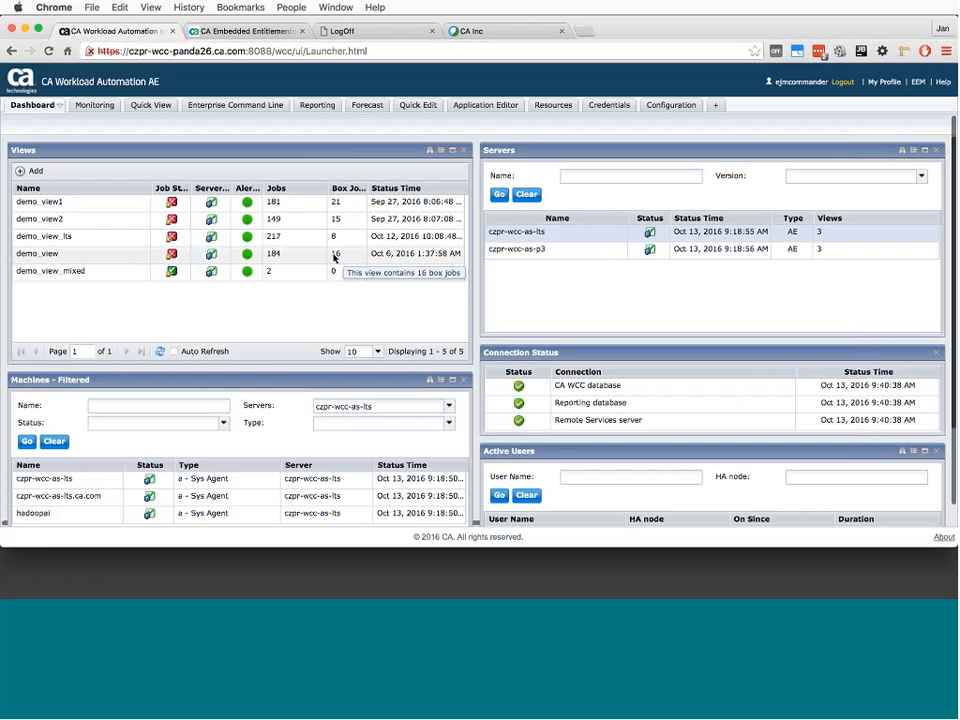
double_click(538, 236)
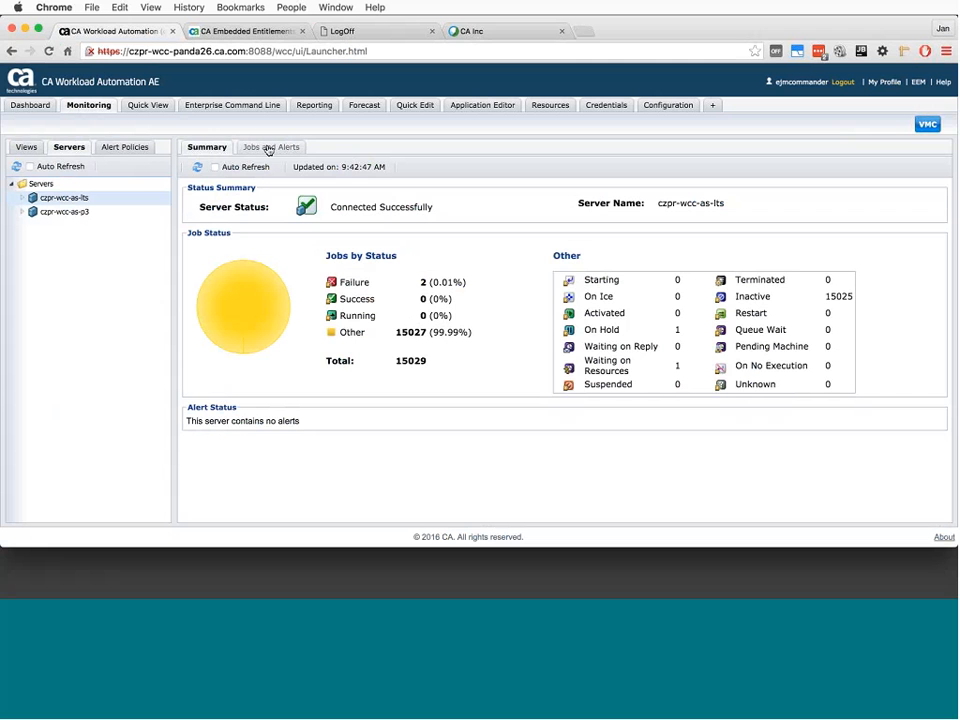
left_click(268, 149)
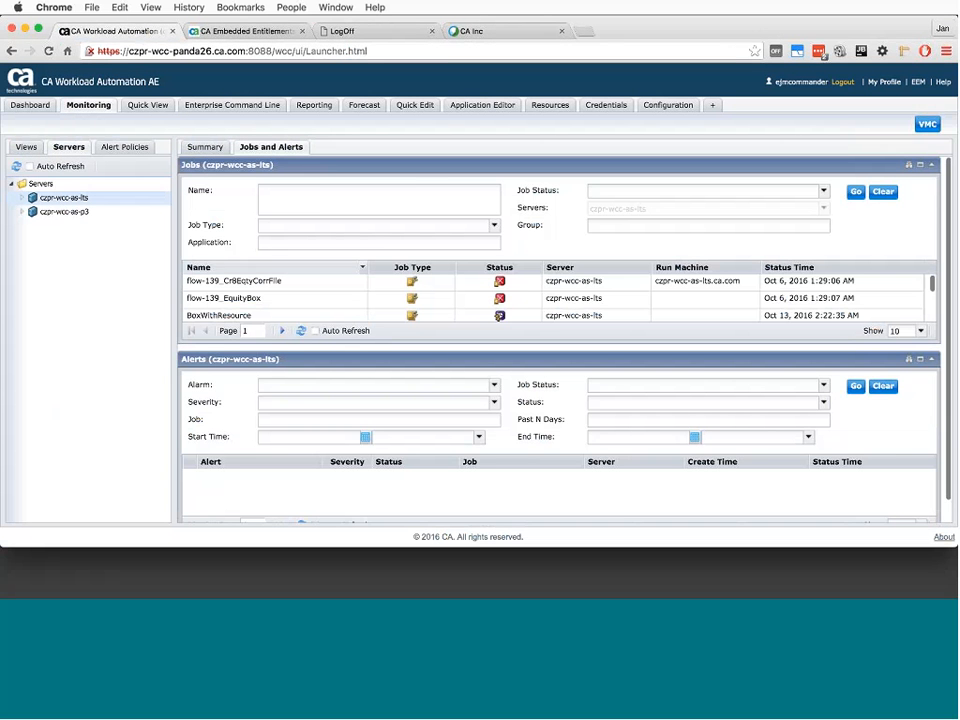
left_click_drag(343, 347, 343, 408)
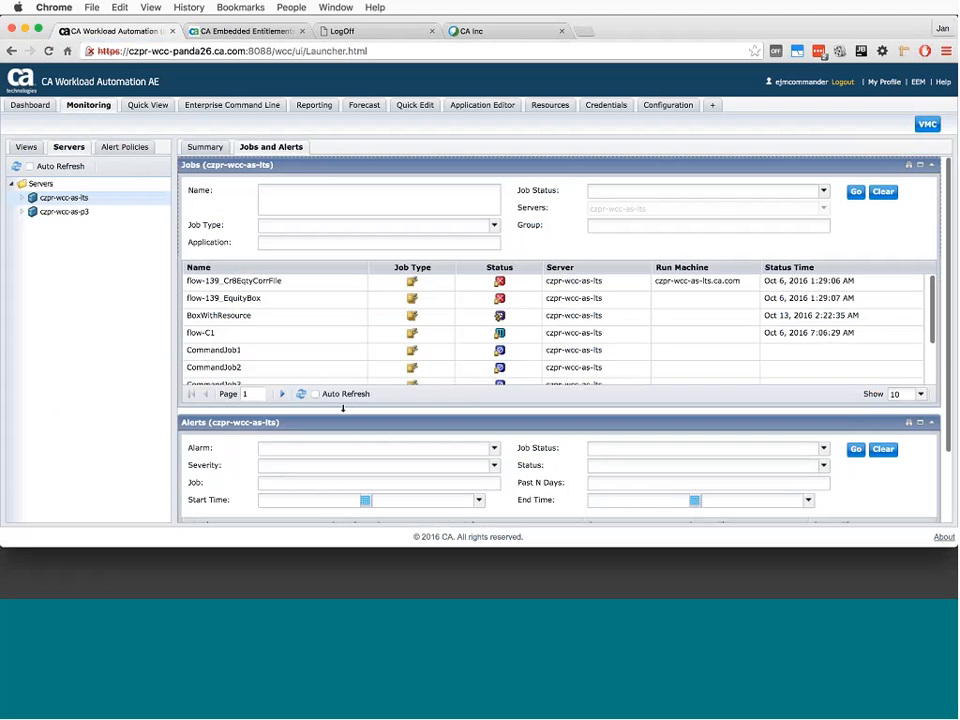
- Review the event types offered for sending to the BoxWithResource job, and close the Send Event dialog without sending
right_click(242, 321)
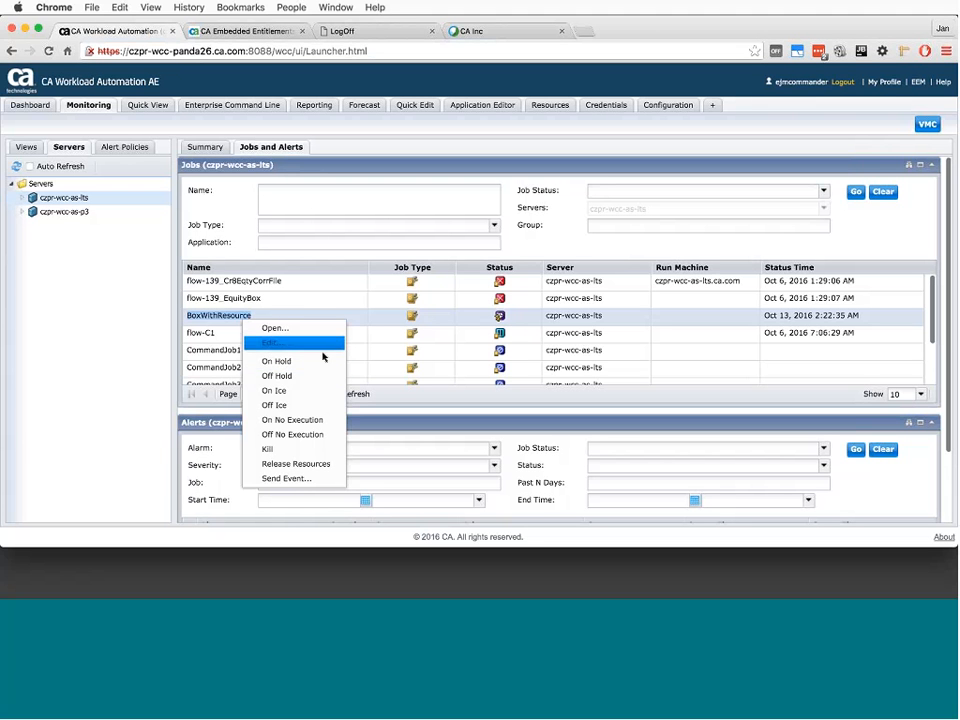
left_click(298, 480)
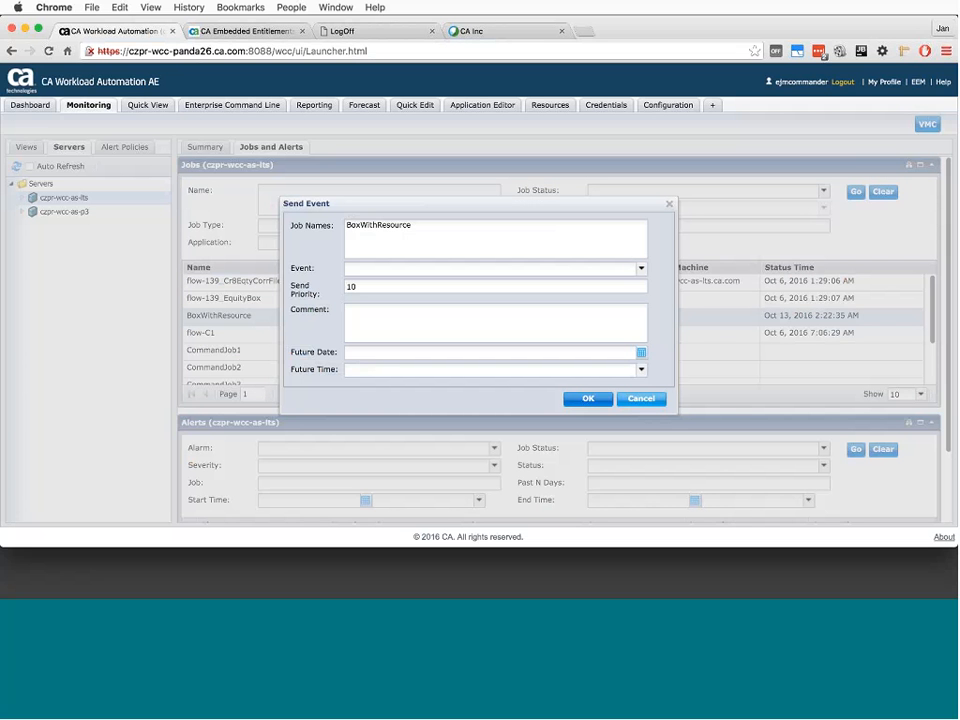
left_click(641, 268)
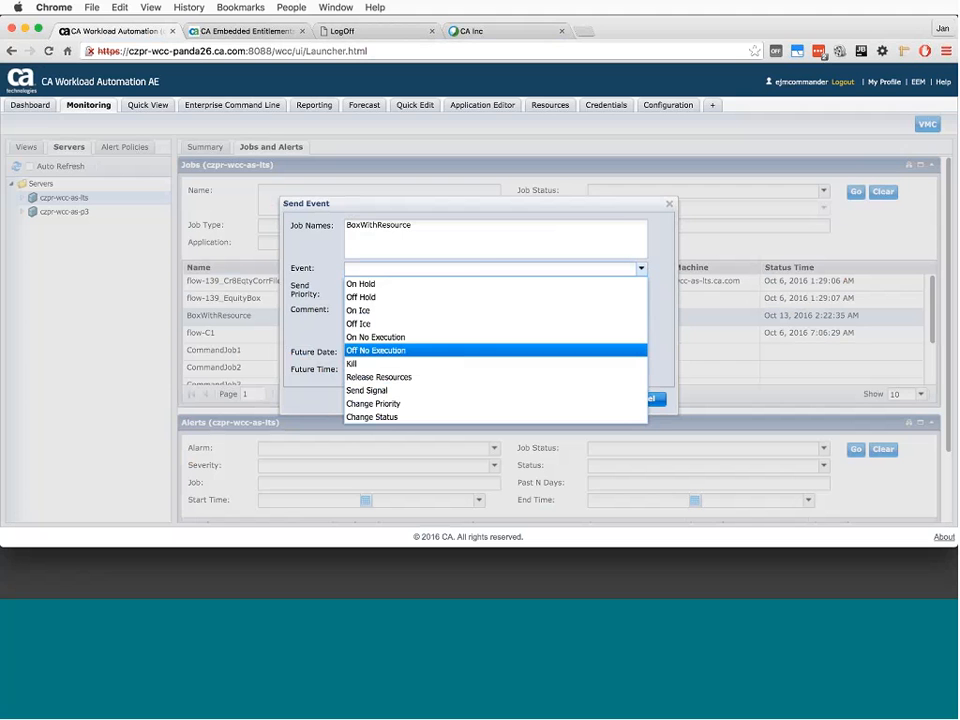
left_click(670, 207)
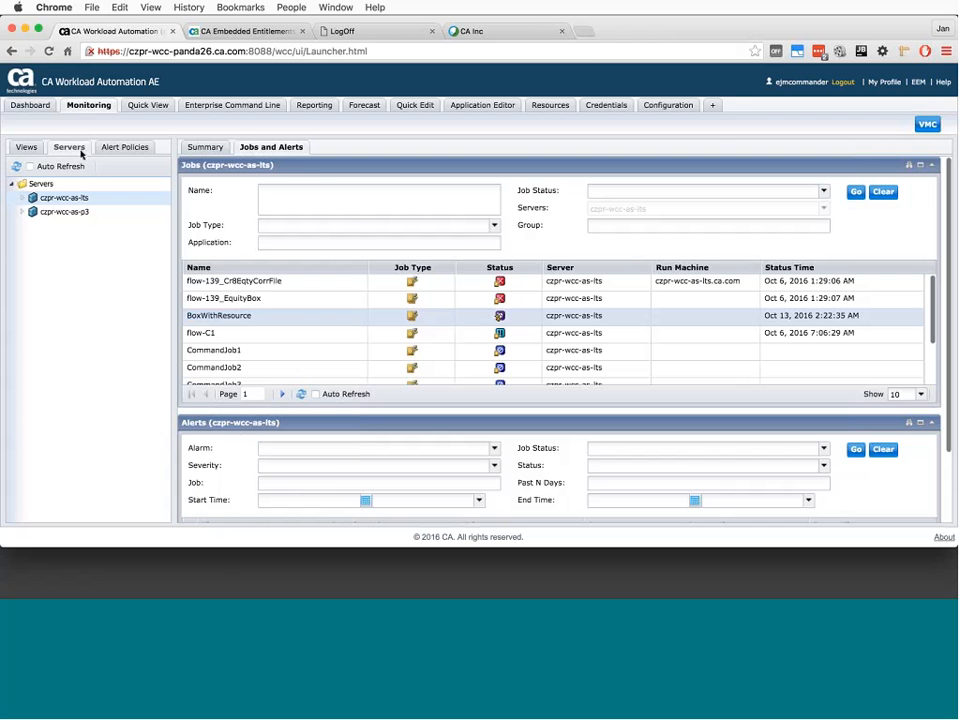
- Return to the dashboard and compare the actions available for the servers czpr-wcc-as-lts and czpr-wcc-as-p3
left_click(30, 105)
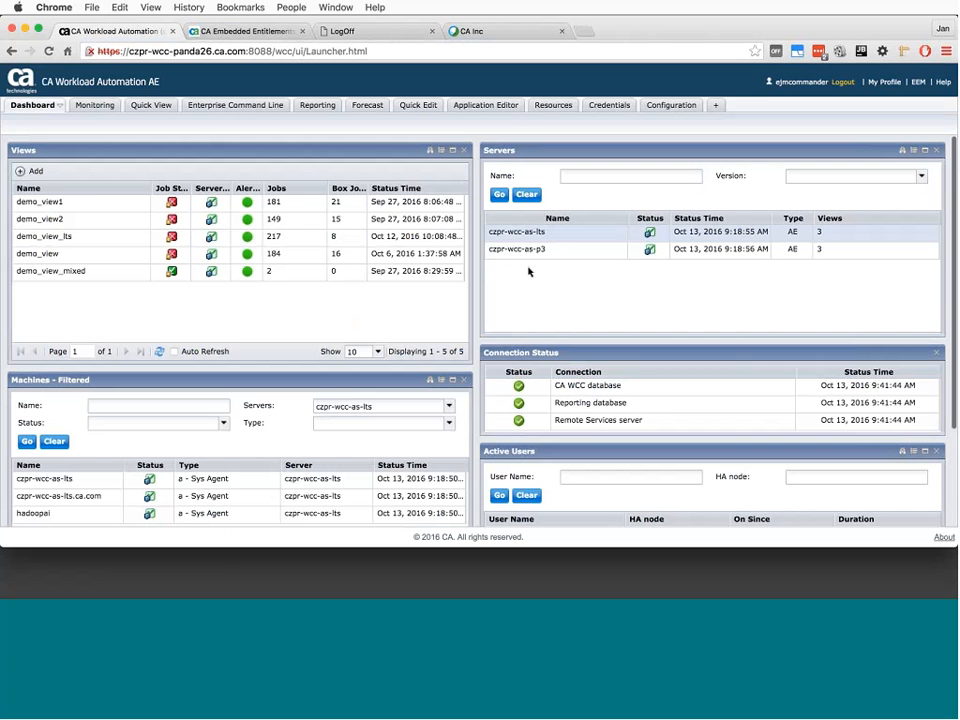
right_click(528, 233)
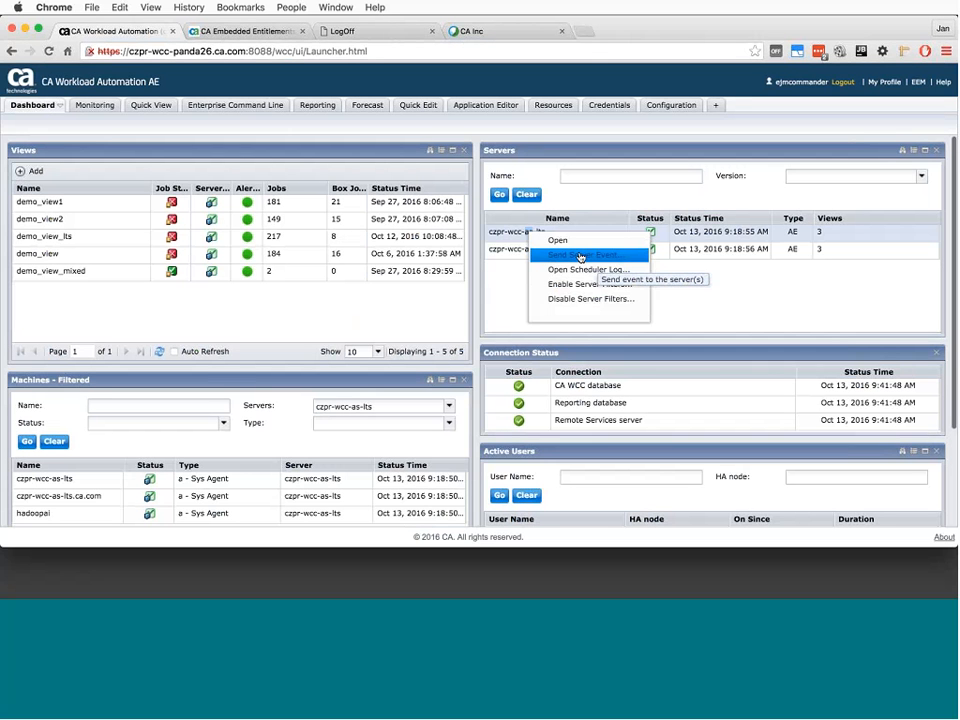
left_click(510, 251)
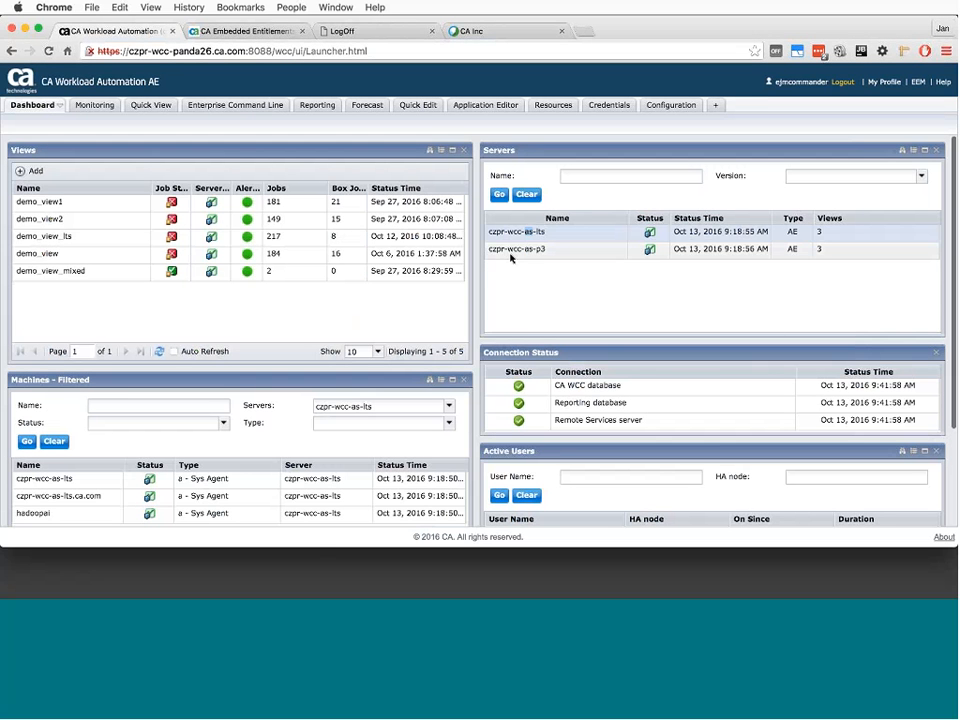
right_click(512, 253)
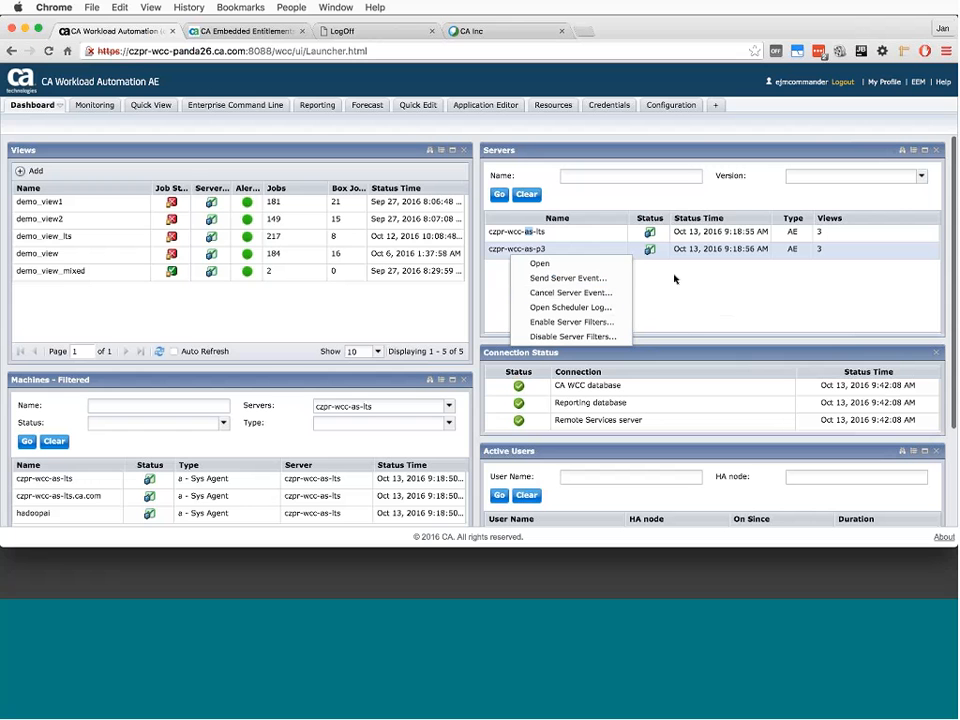
left_click(274, 289)
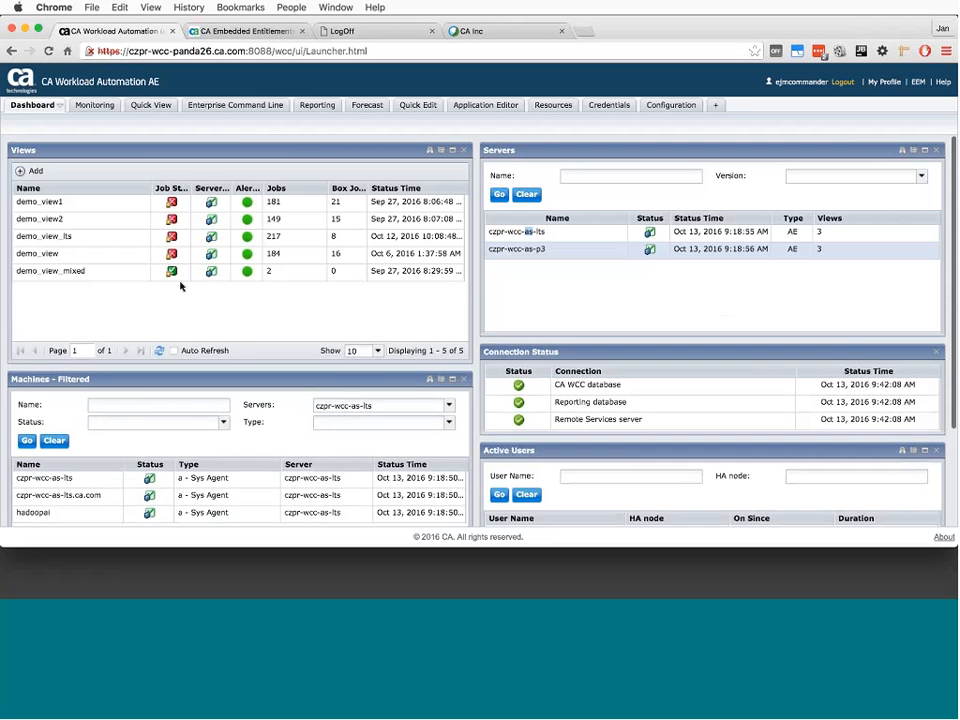
- Check the actions available for the machines czpr-wcc-as-lts and czpr-wcc-as-lts.ca.com on the dashboard
scroll(112, 388, "down", 3)
scroll(111, 375, "up", 1)
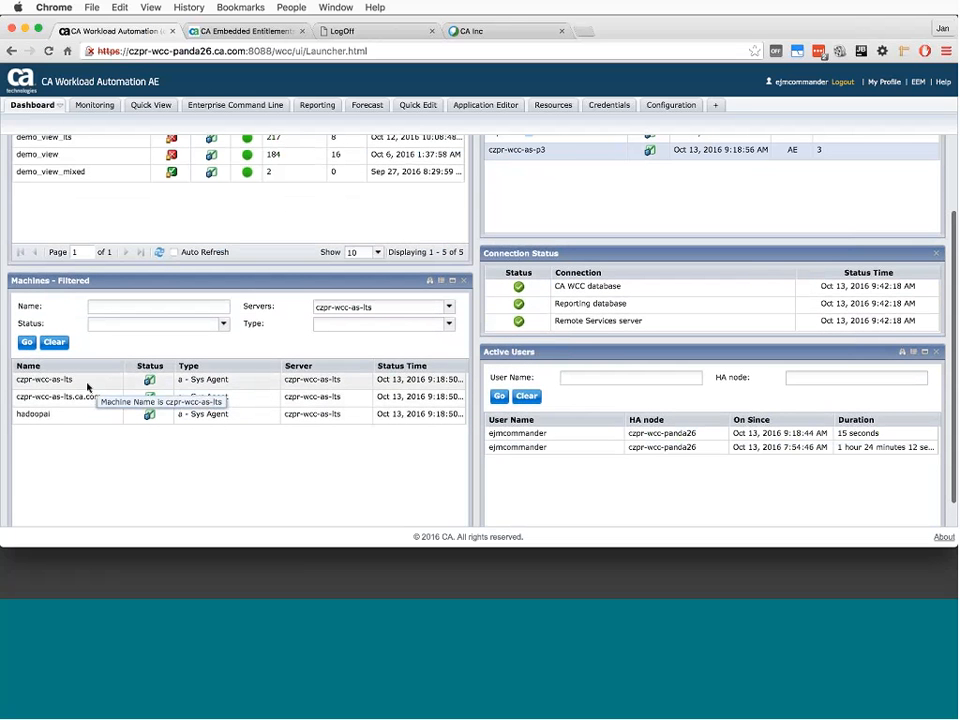
right_click(87, 386)
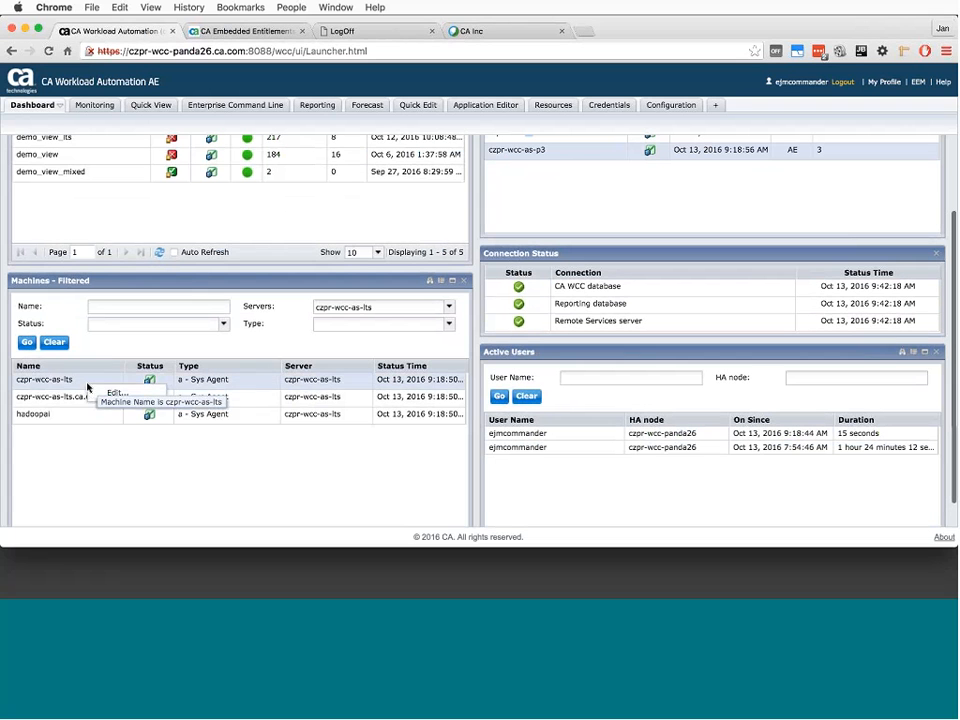
right_click(67, 397)
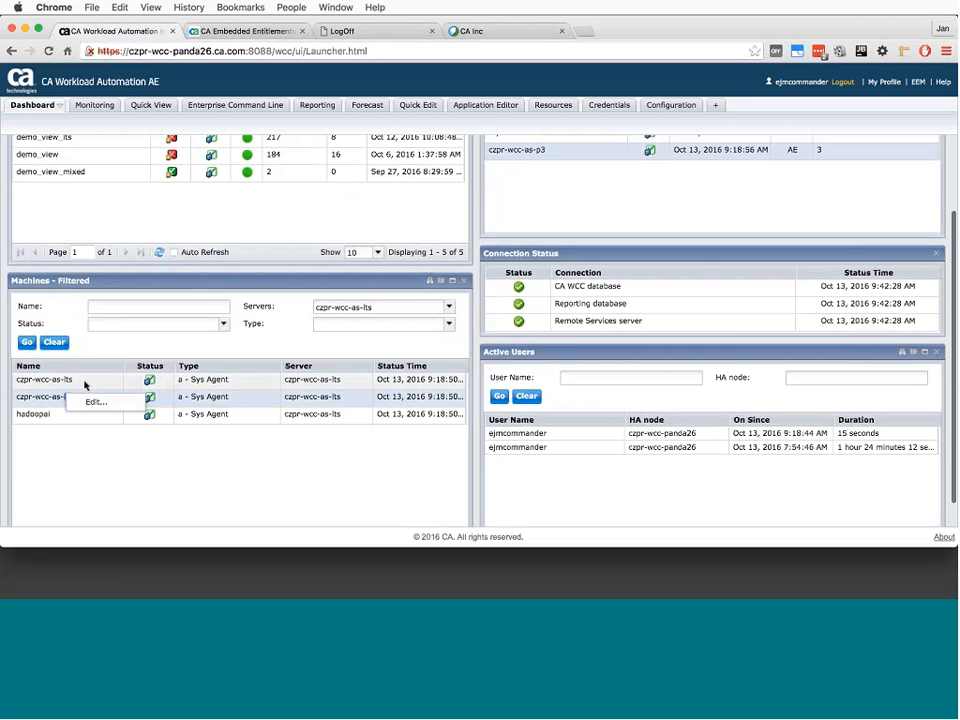
left_click(85, 385)
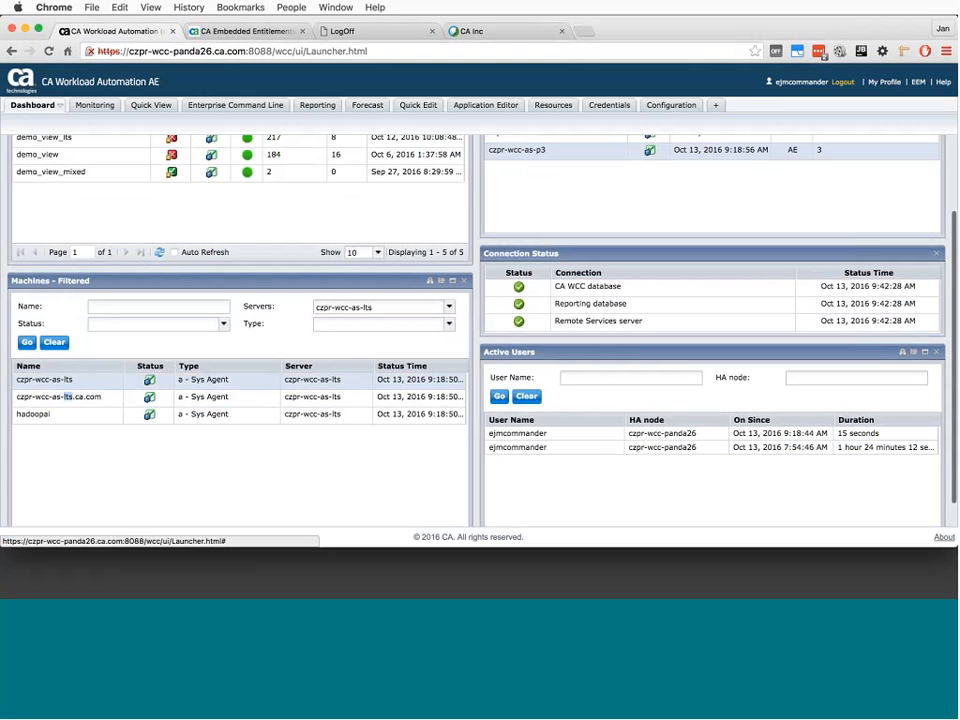
scroll(229, 225, "up", 2)
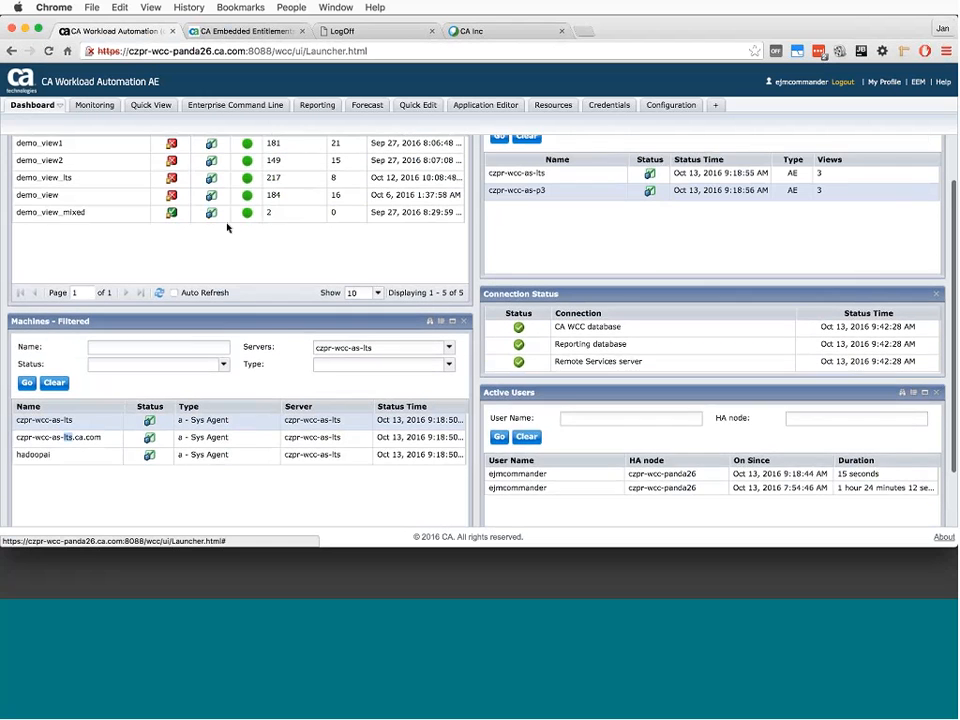
scroll(183, 276, "up", 1)
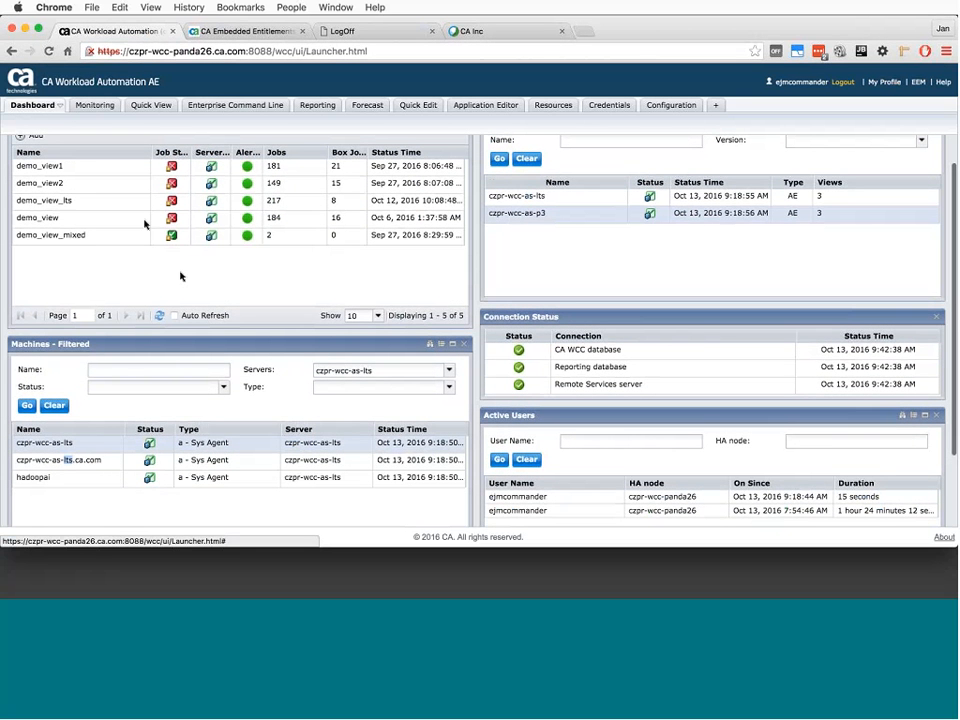
- Expand czpr-wcc-as-lts in the Monitoring server tree and review the actions available for the flow-139_CommServicesBox job
left_click(94, 106)
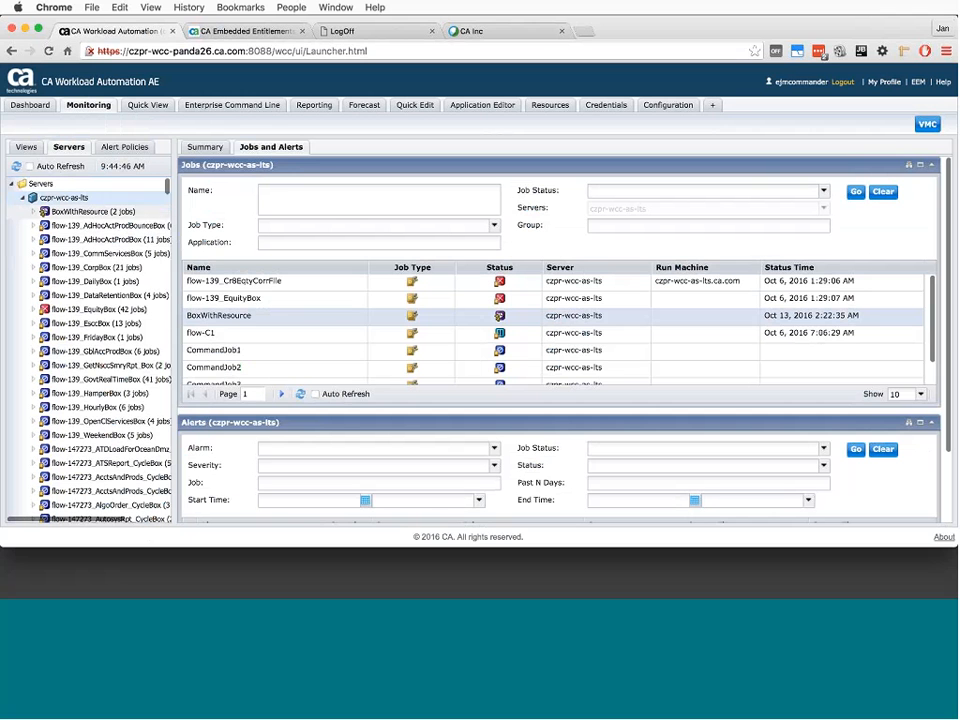
right_click(82, 254)
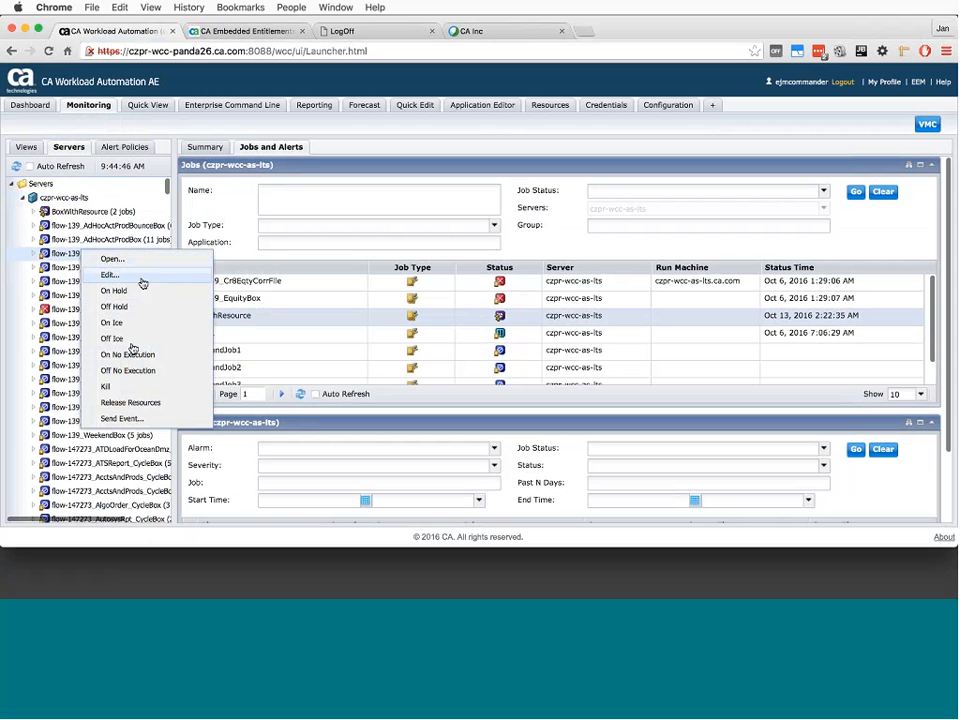
left_click(18, 267)
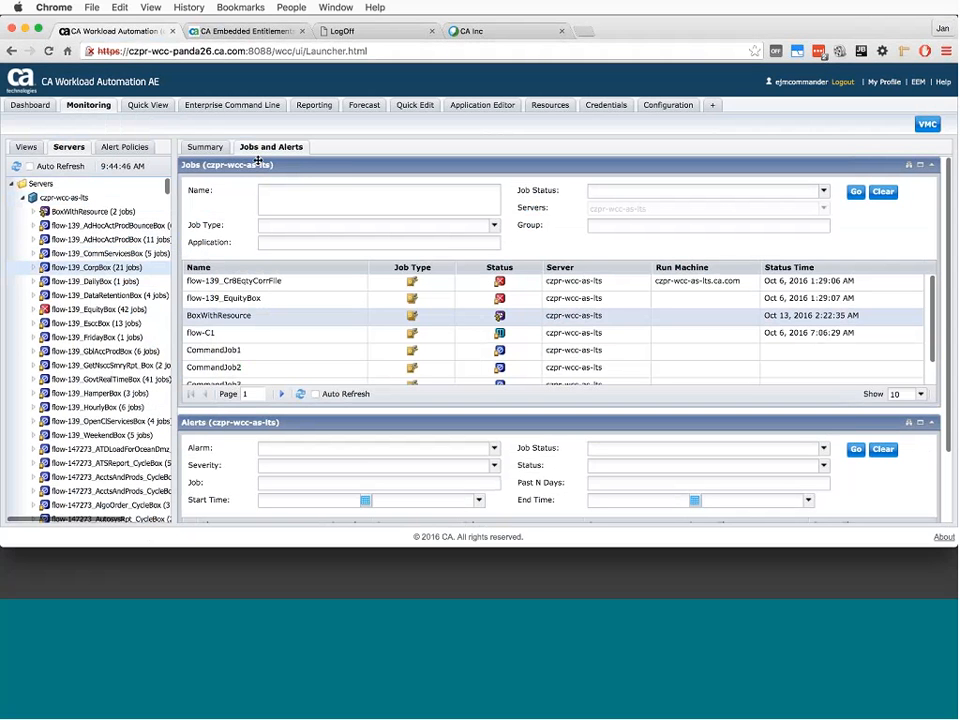
- Open the job flow of demo_view and review the actions available for the first standalone job in the diagram
left_click(27, 147)
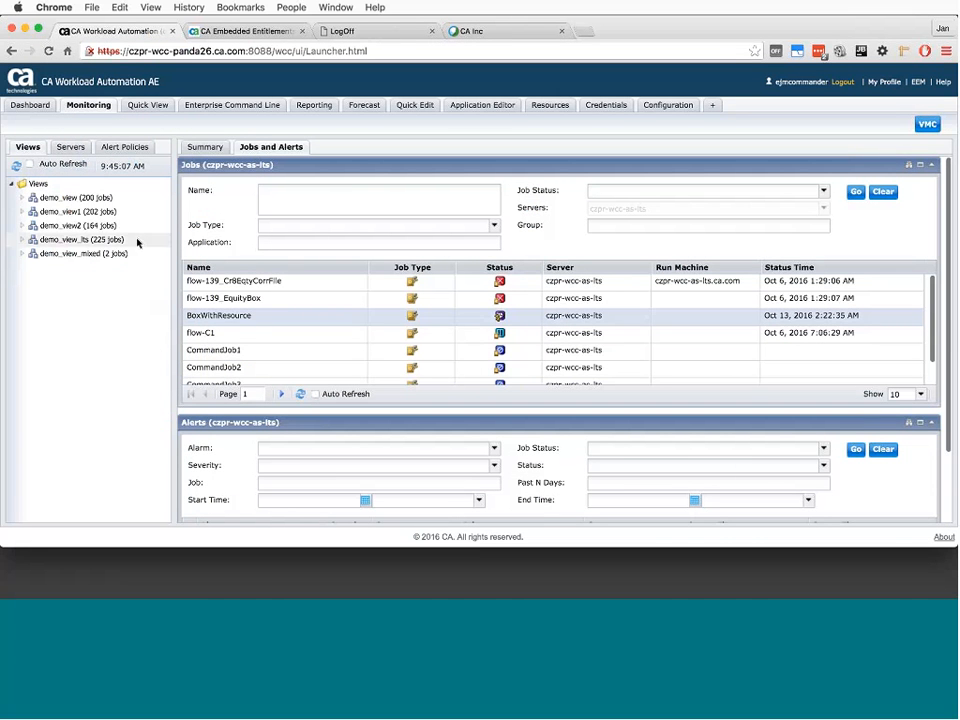
left_click(72, 198)
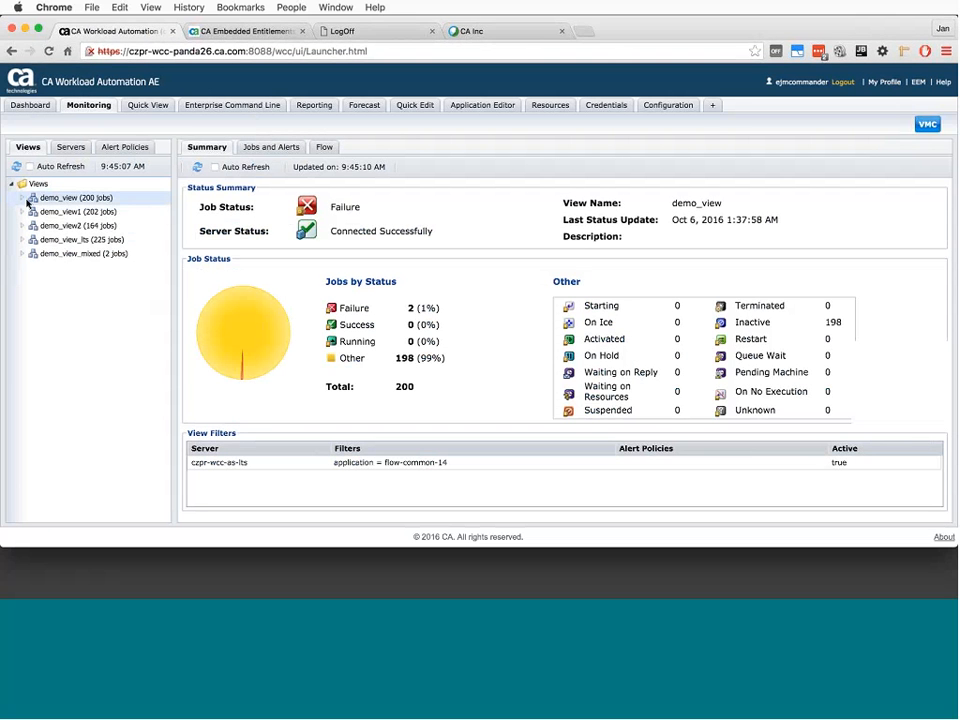
left_click(260, 146)
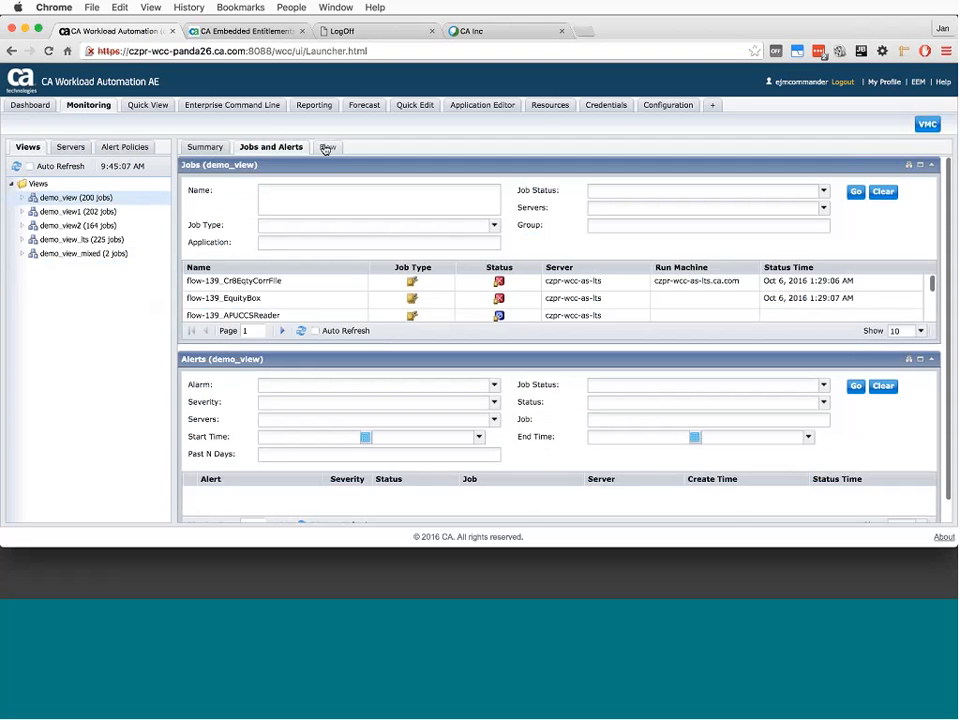
left_click(327, 147)
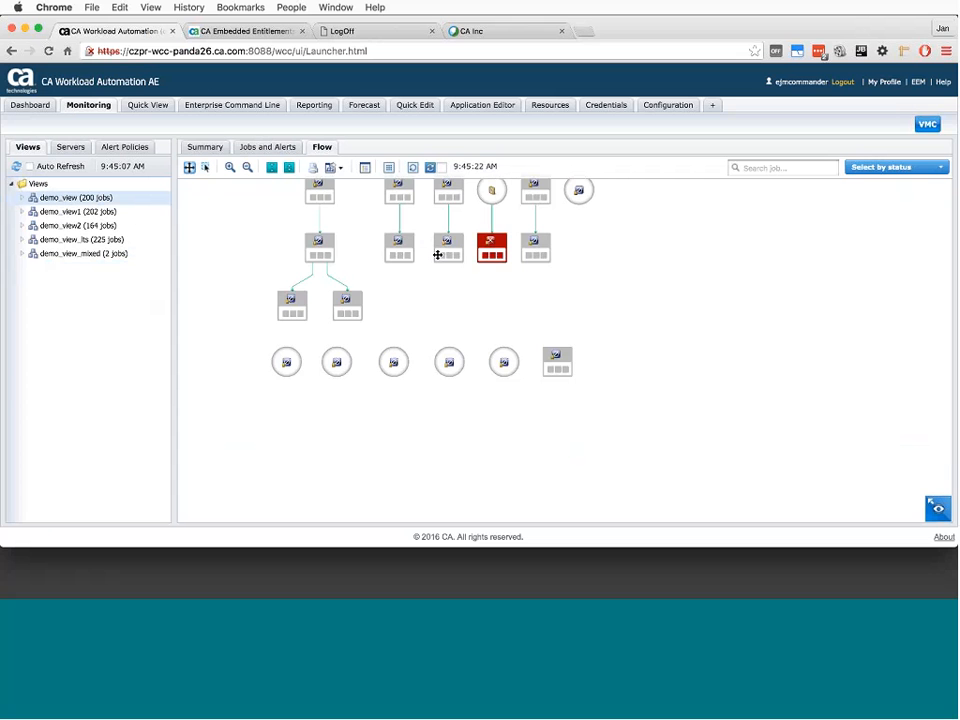
right_click(289, 357)
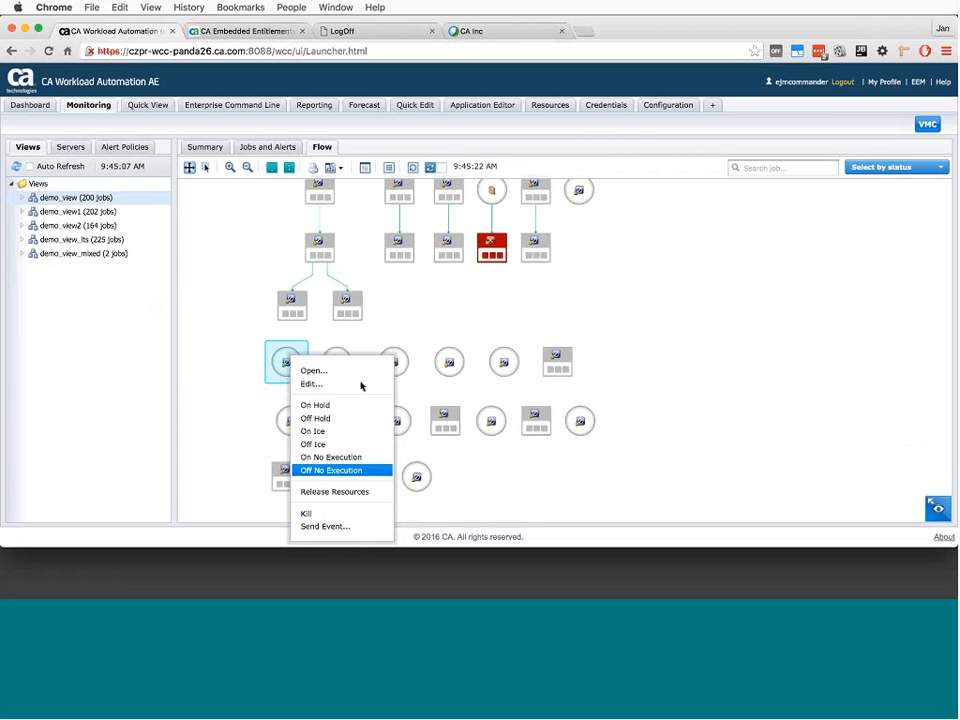
left_click(221, 326)
- Search Quick View on czpr-wcc-as-lts for CommandJob1, CommandJob2, CommandJob3, flow-job-A1 and flow-job-A2, and review the actions available for the results
left_click(152, 110)
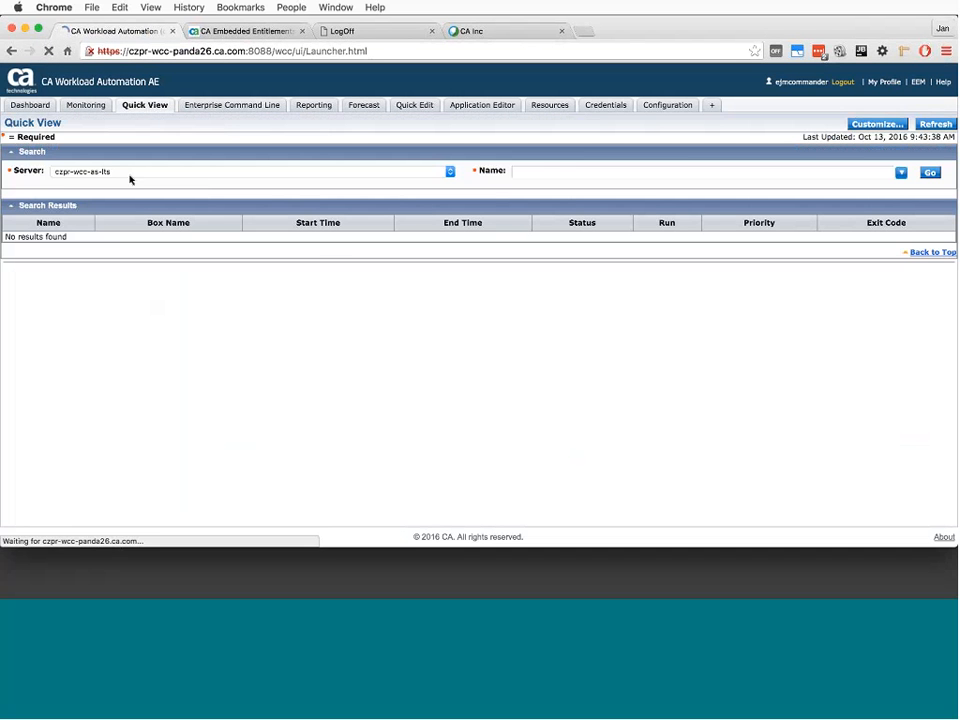
left_click(561, 171)
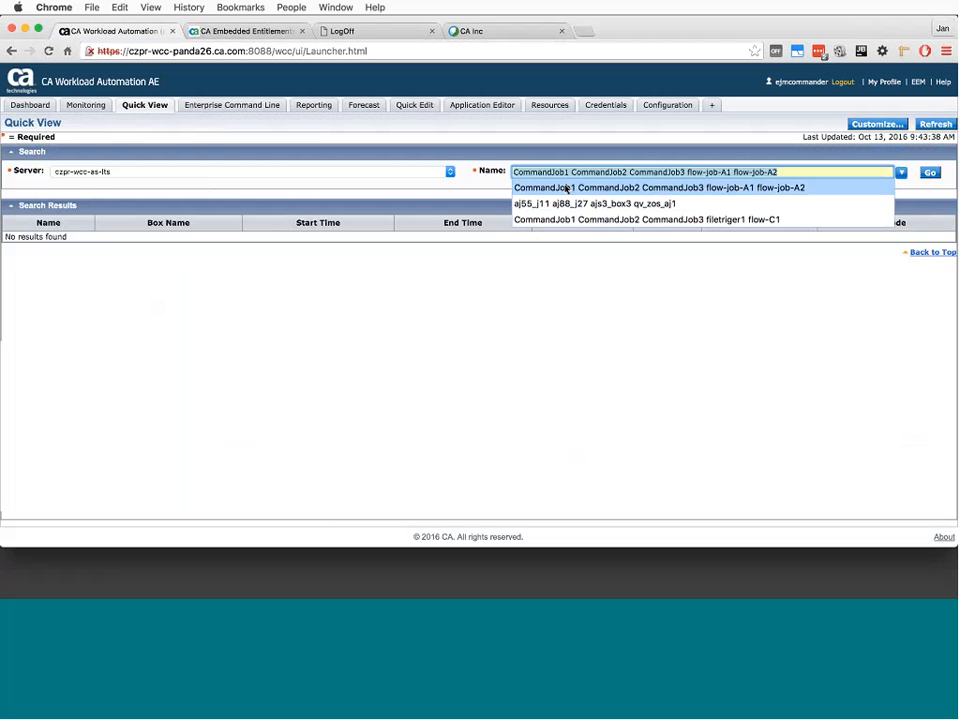
left_click(549, 187)
left_click(929, 172)
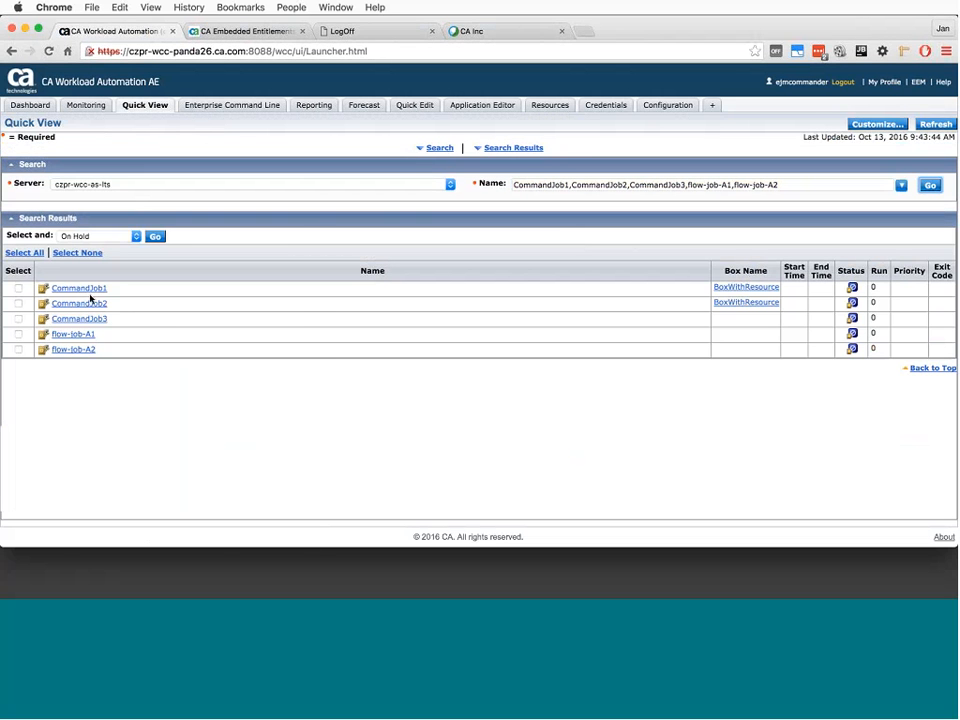
left_click(89, 236)
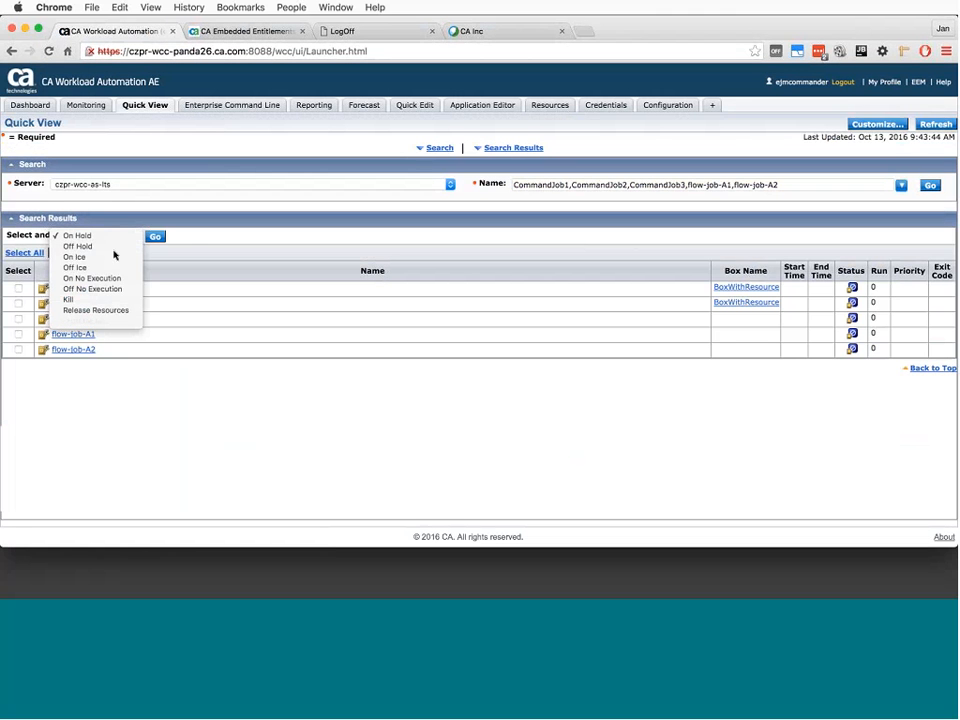
left_click(191, 240)
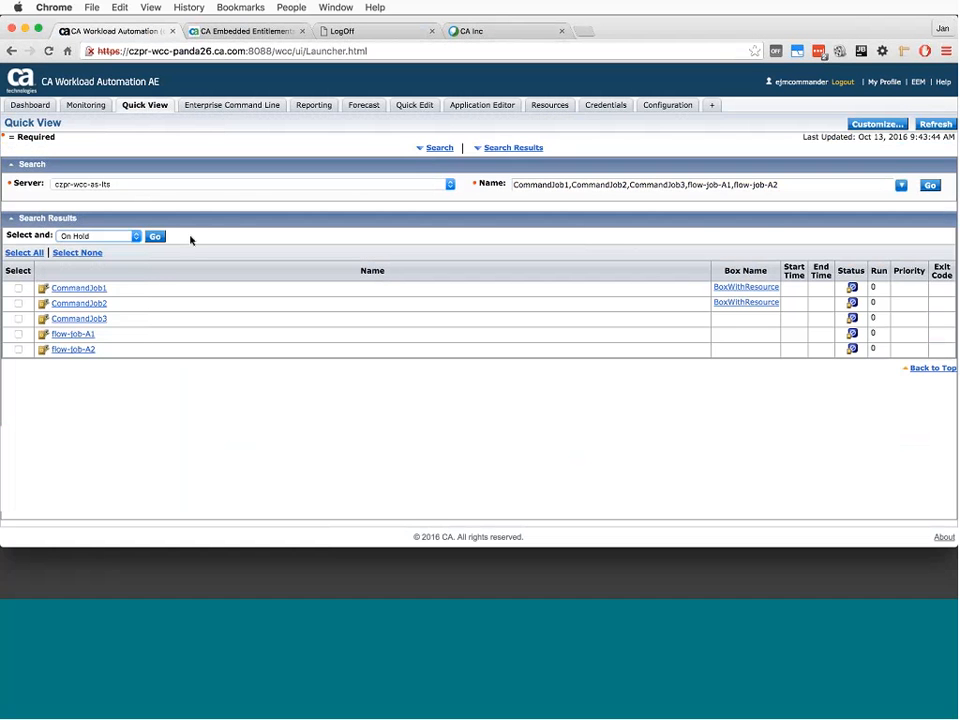
- Display the jobs and alerts of demo_view_mixed in Monitoring and enlarge the job list area
left_click(33, 106)
scroll(522, 266, "up", 1)
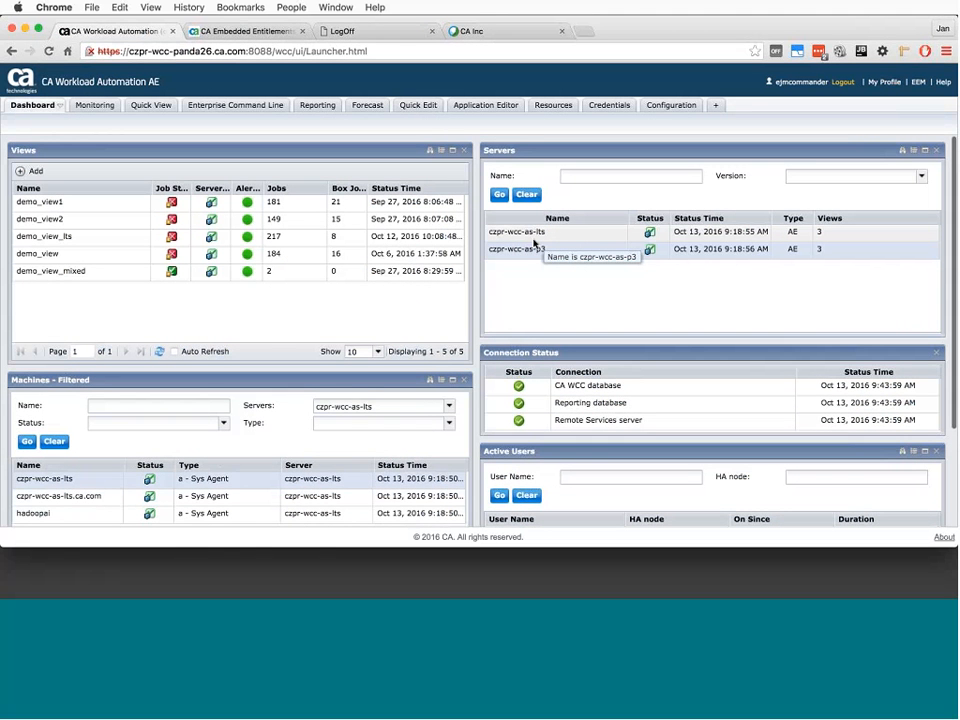
left_click(94, 107)
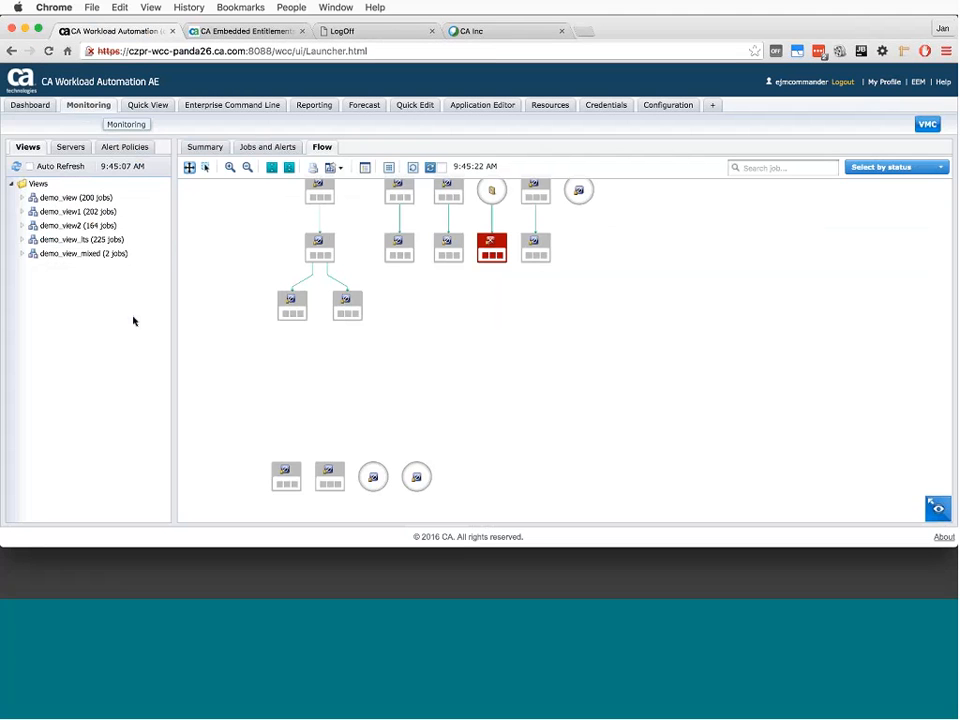
left_click(108, 254)
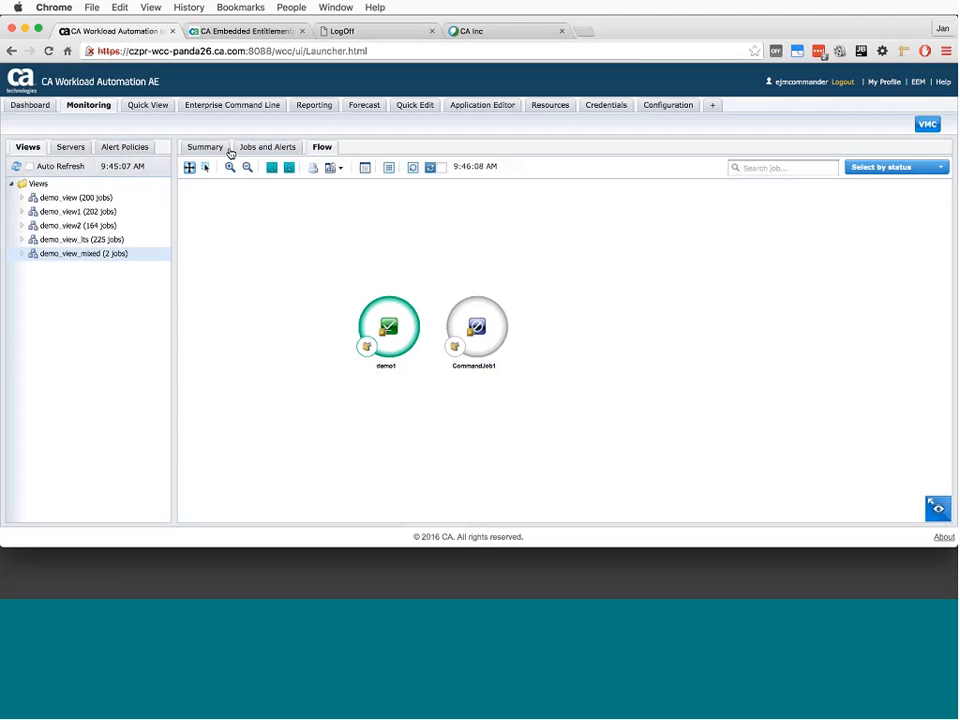
left_click(268, 148)
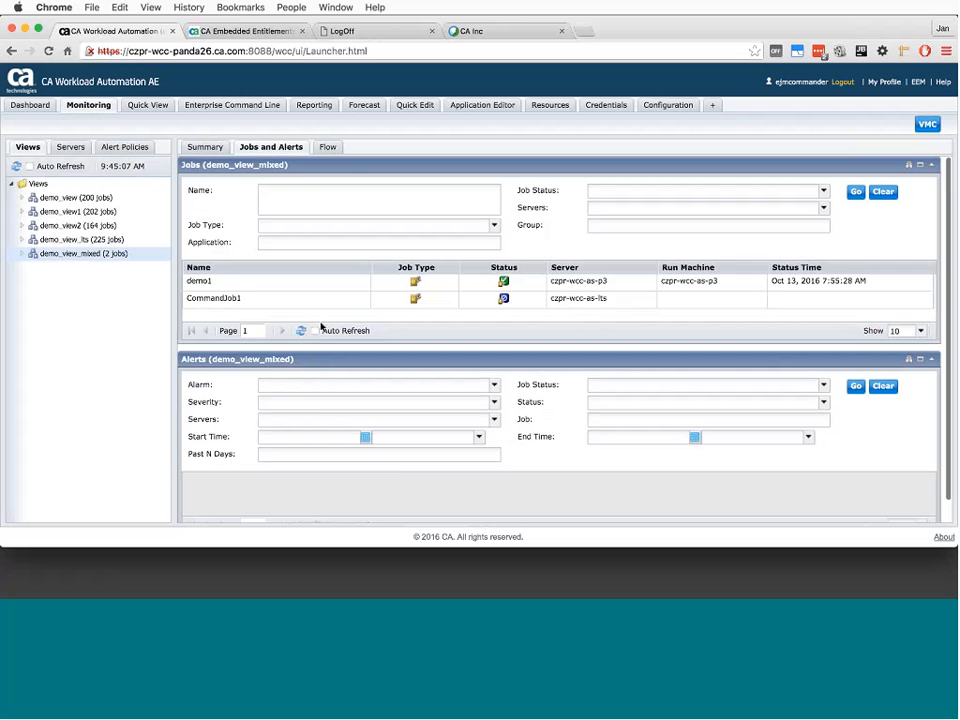
left_click_drag(321, 346, 321, 400)
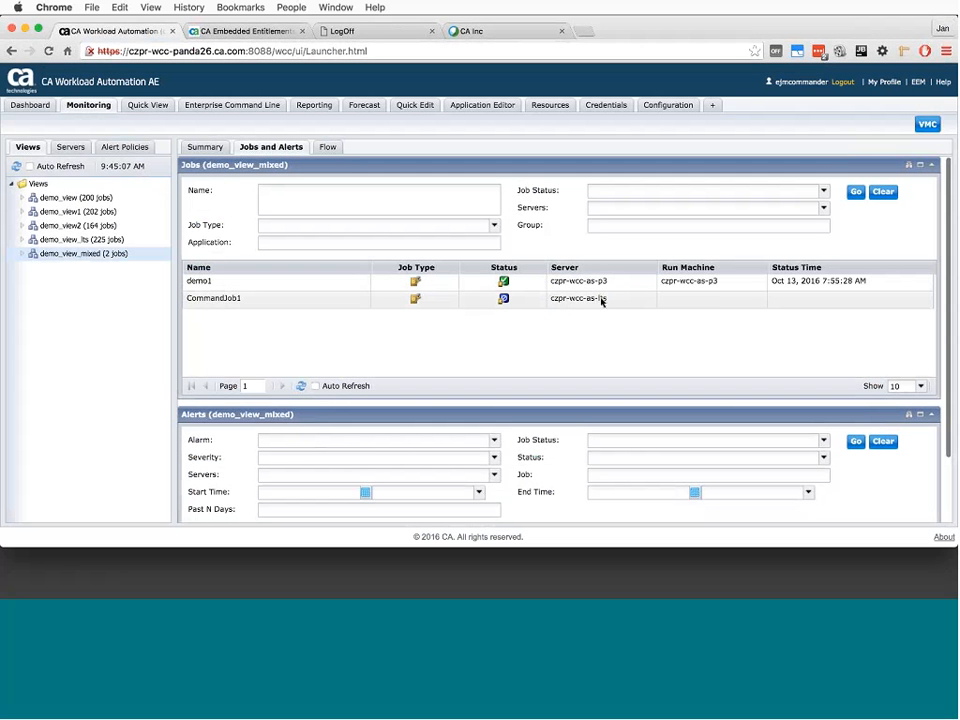
- Compare the actions available for the demo1 and CommandJob1 jobs in the demo_view_mixed job list
right_click(281, 285)
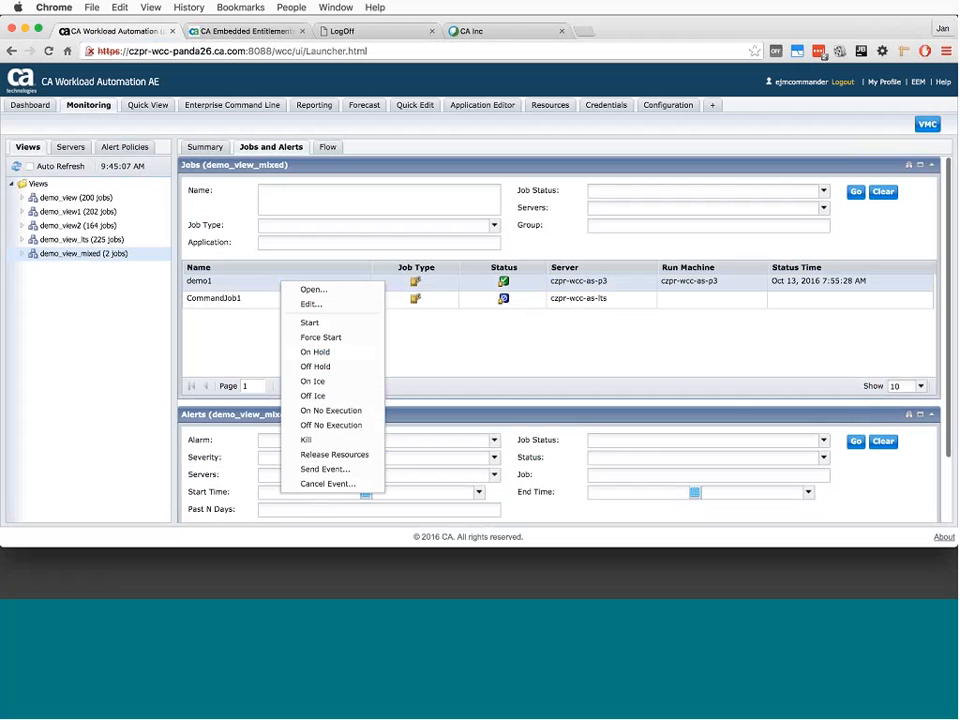
left_click(237, 308)
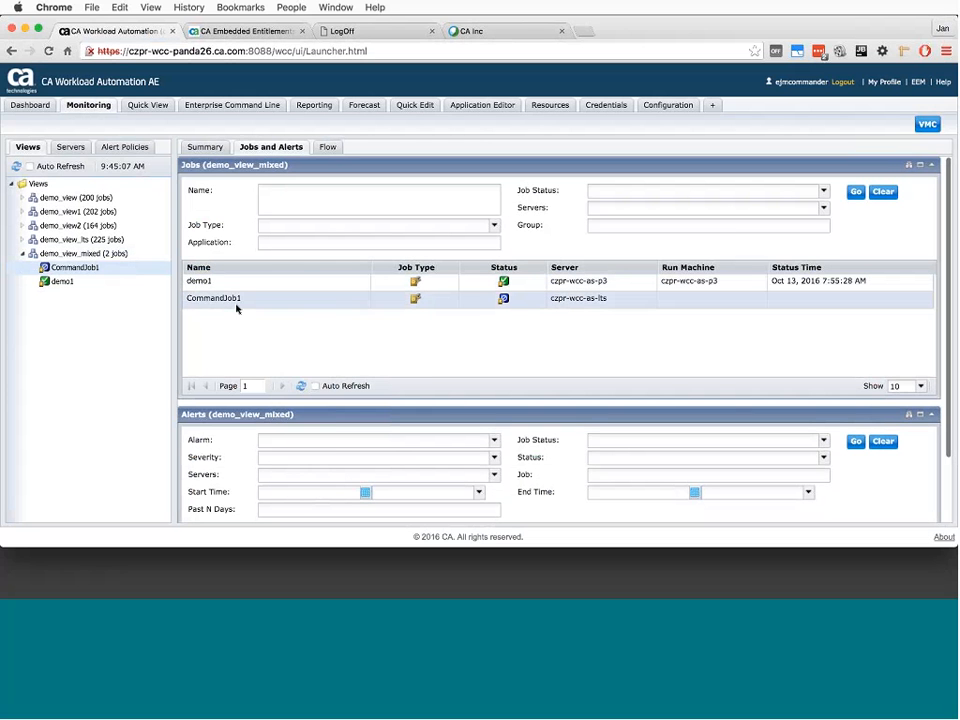
right_click(237, 308)
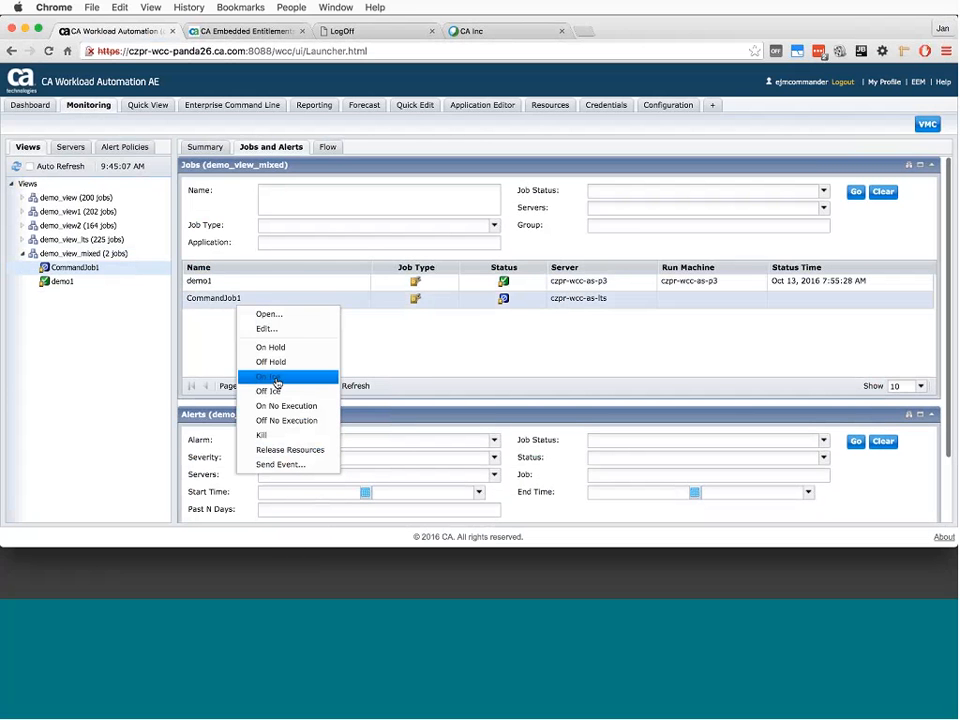
- Send a Start event to CommandJob1 and demo1 together, confirm it, and check the outcome for each job
left_click(229, 304)
left_click(227, 287)
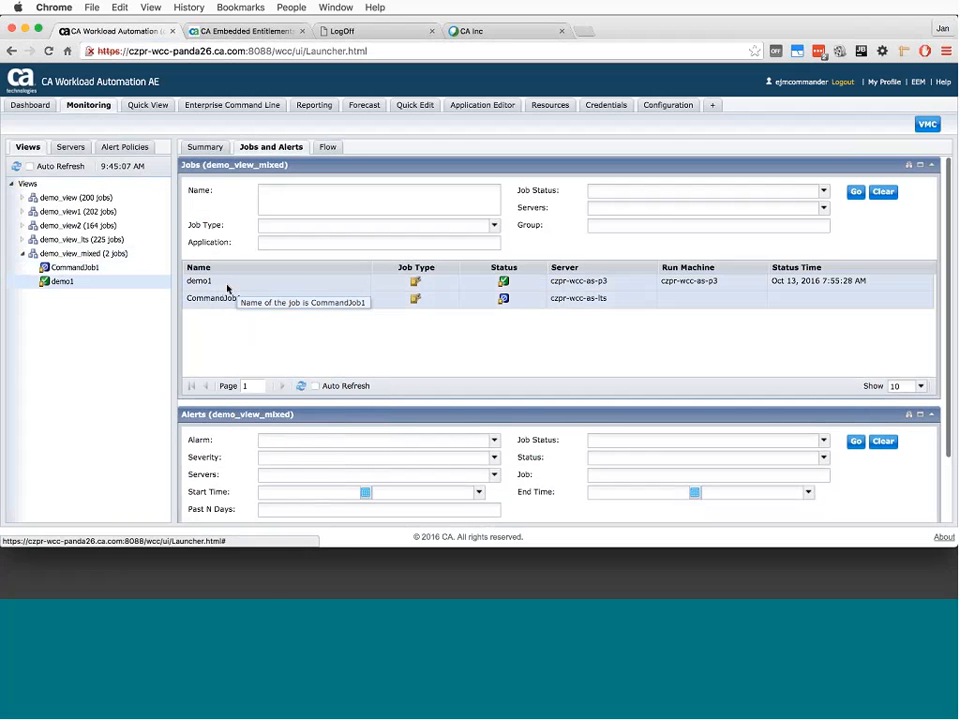
right_click(227, 287)
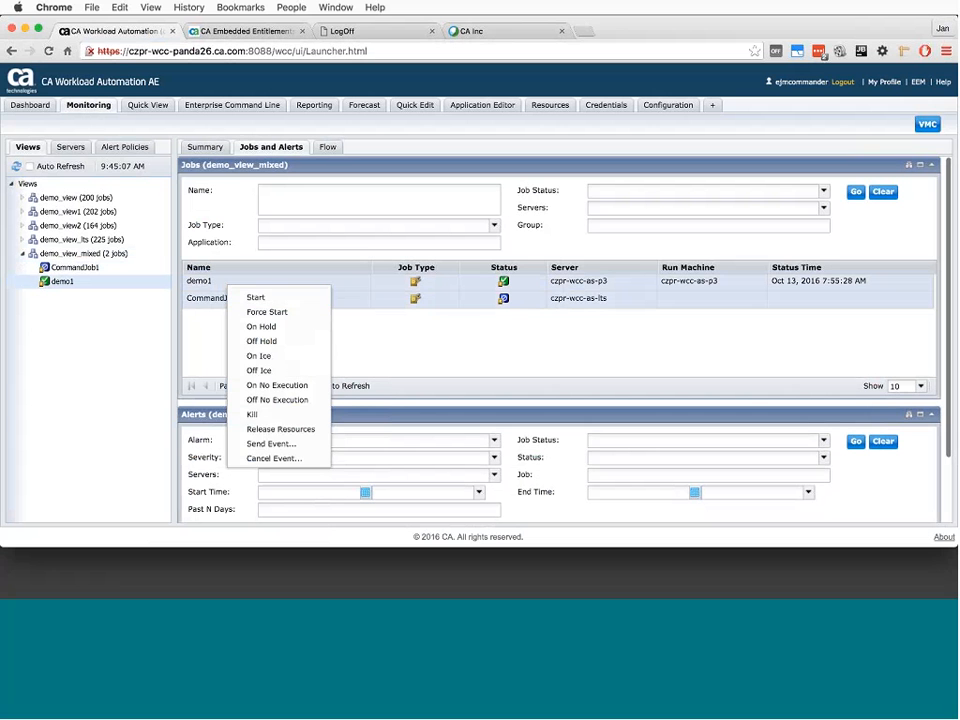
left_click(300, 298)
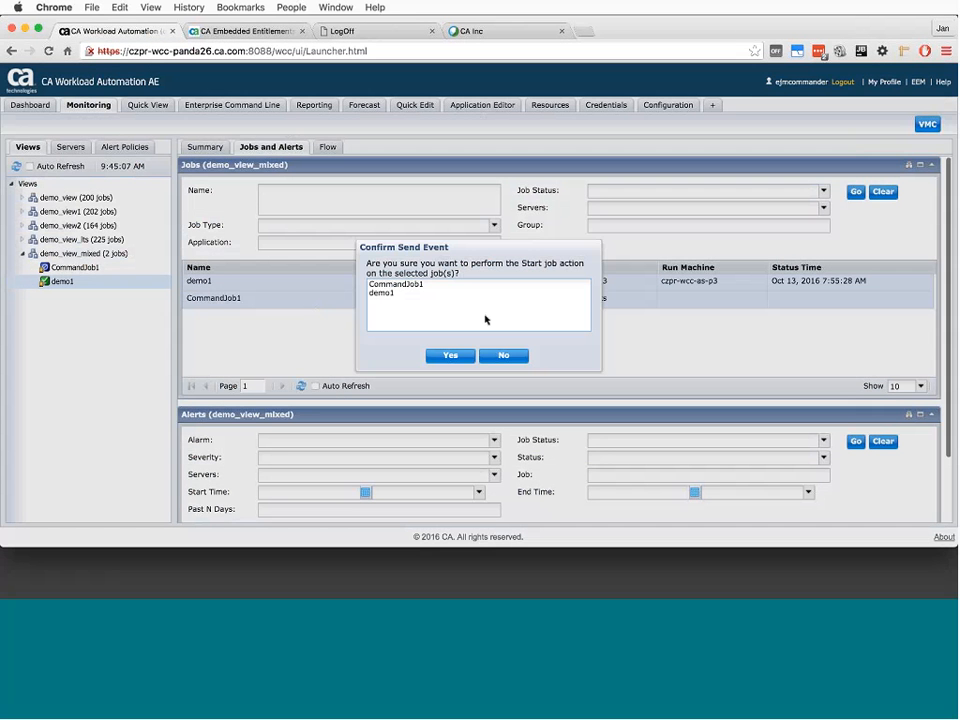
left_click(451, 356)
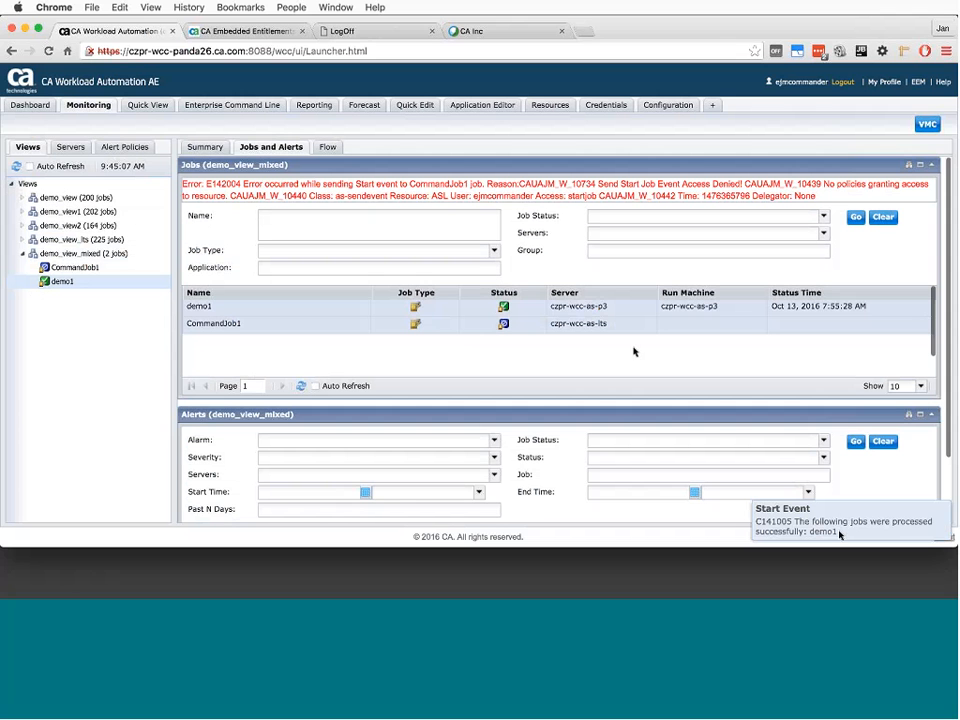
left_click_drag(782, 522, 849, 531)
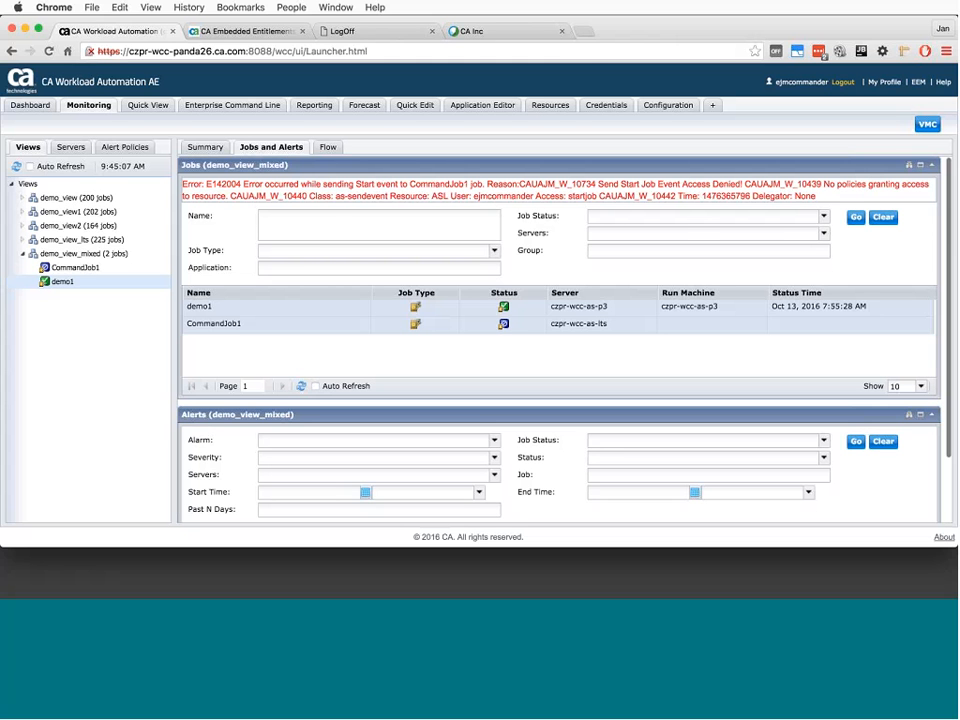
- Return to the dashboard and open the scheduler log of the czpr-wcc-as-lts server
left_click(32, 105)
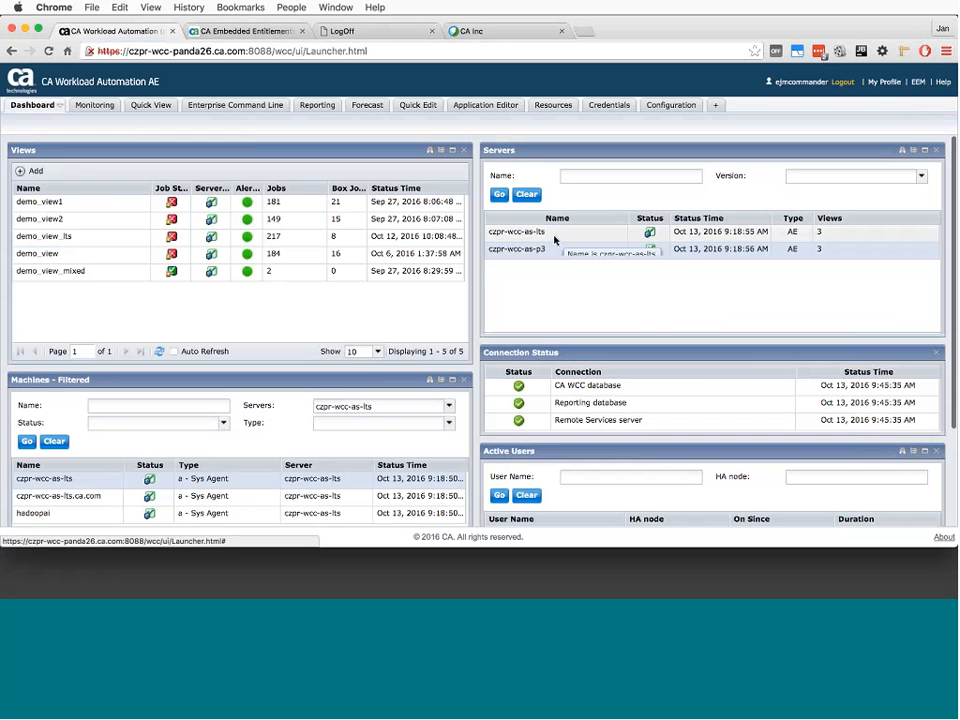
right_click(555, 238)
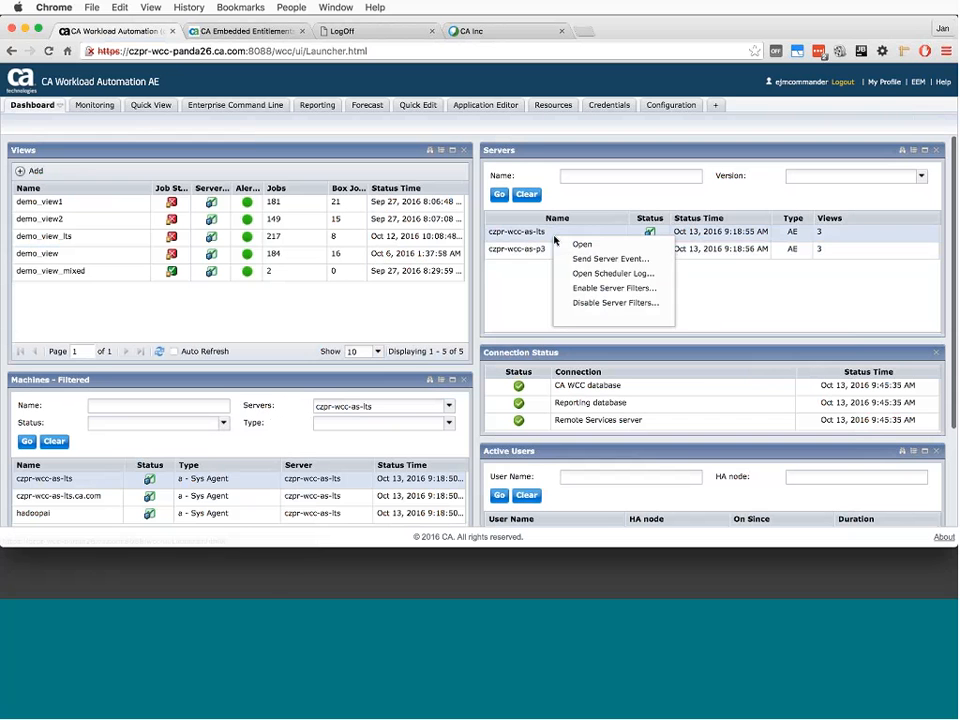
left_click(633, 276)
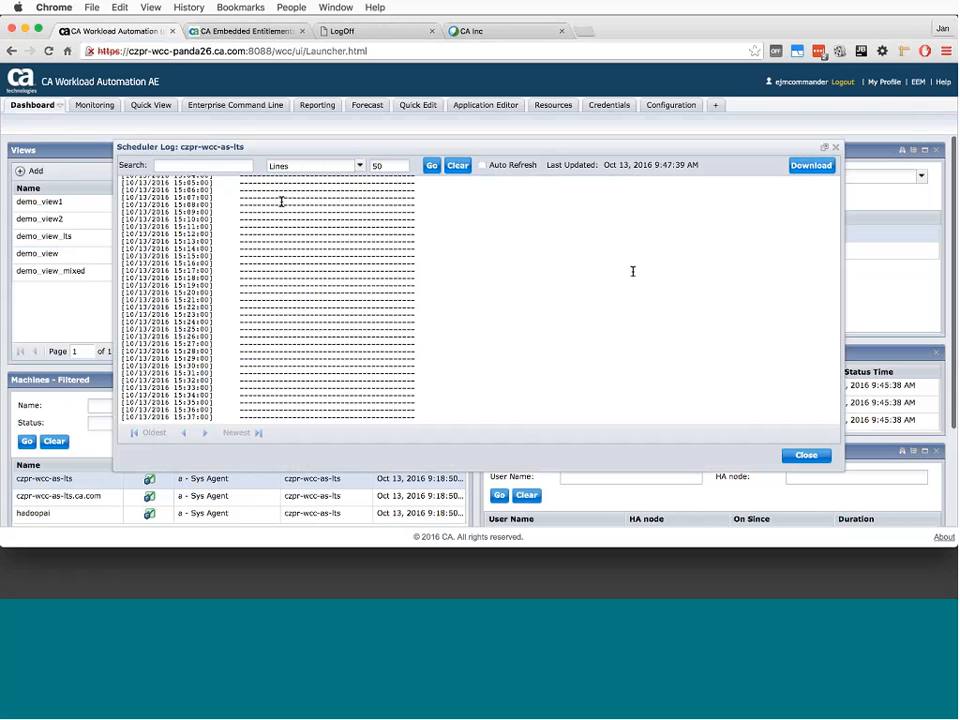
- Check the line display options of the scheduler log and search it for "Completed" in Lines mode
left_click(350, 168)
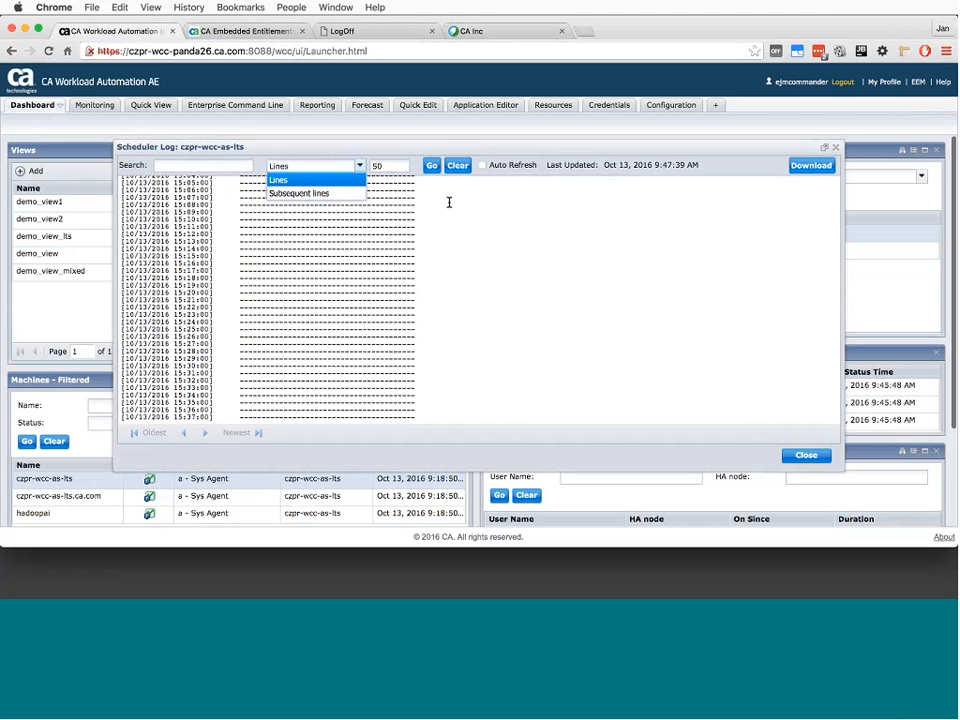
left_click(226, 168)
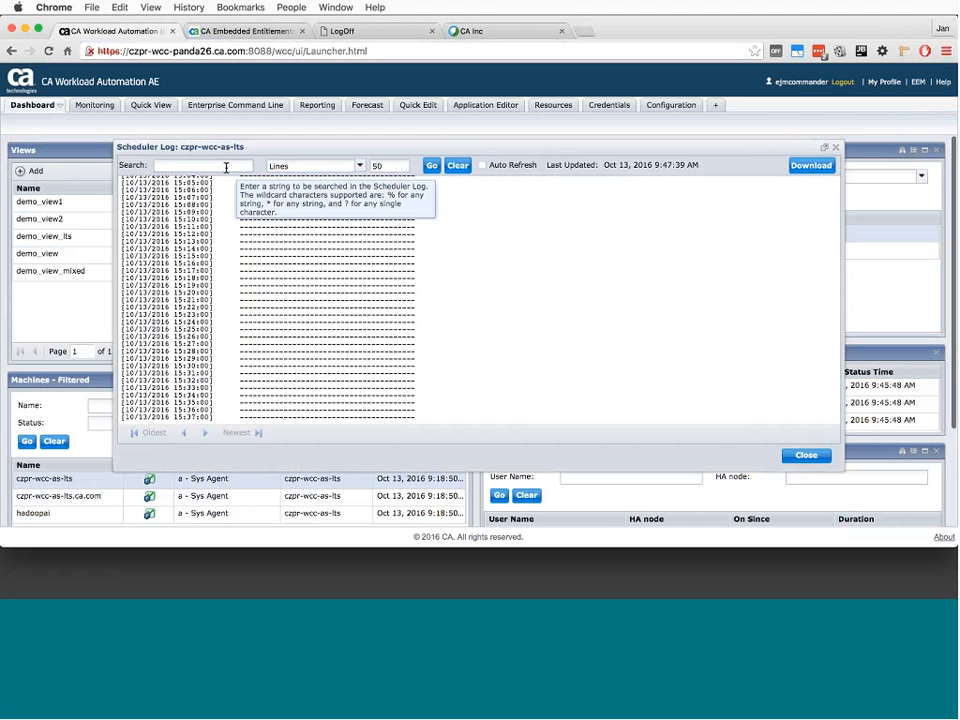
type("Completed")
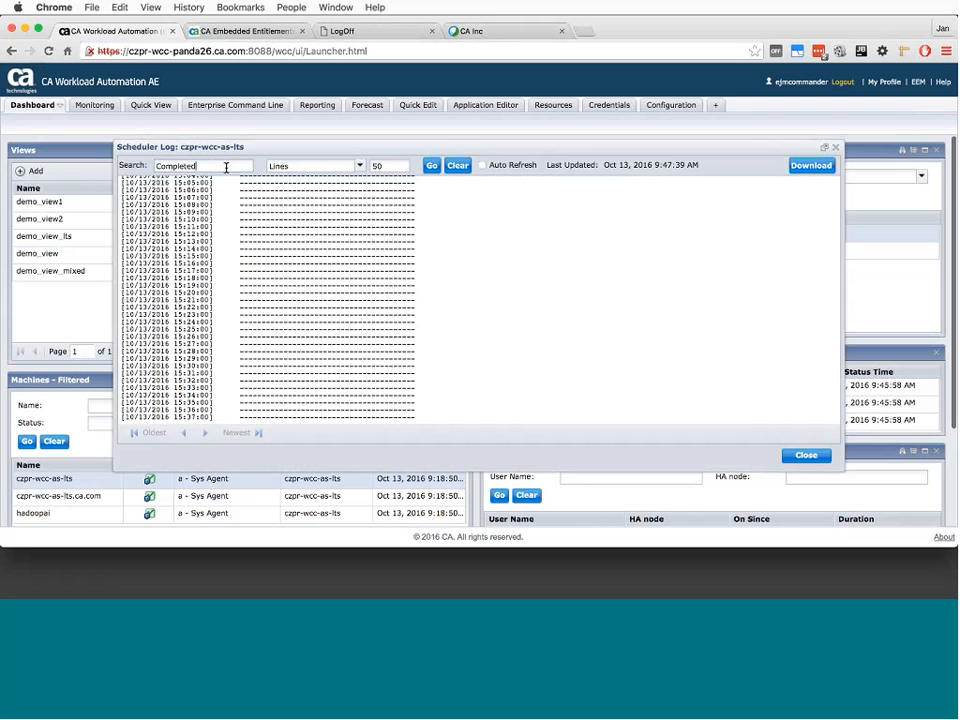
left_click(434, 164)
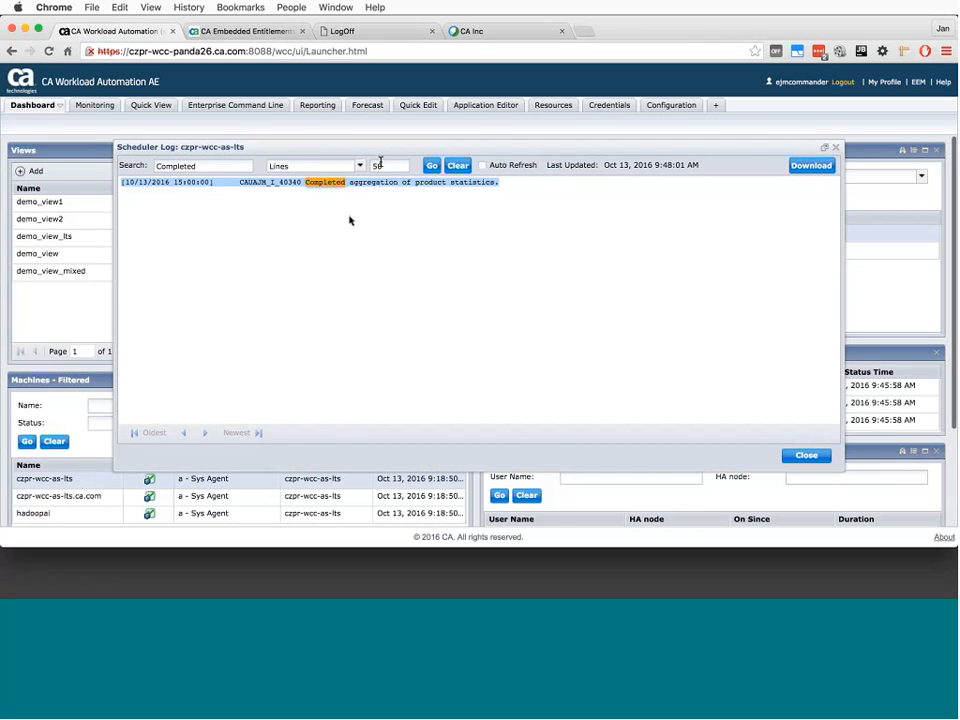
- Switch the "Completed" search to Subsequent lines and review the log entries that follow the match
left_click(357, 167)
left_click(357, 167)
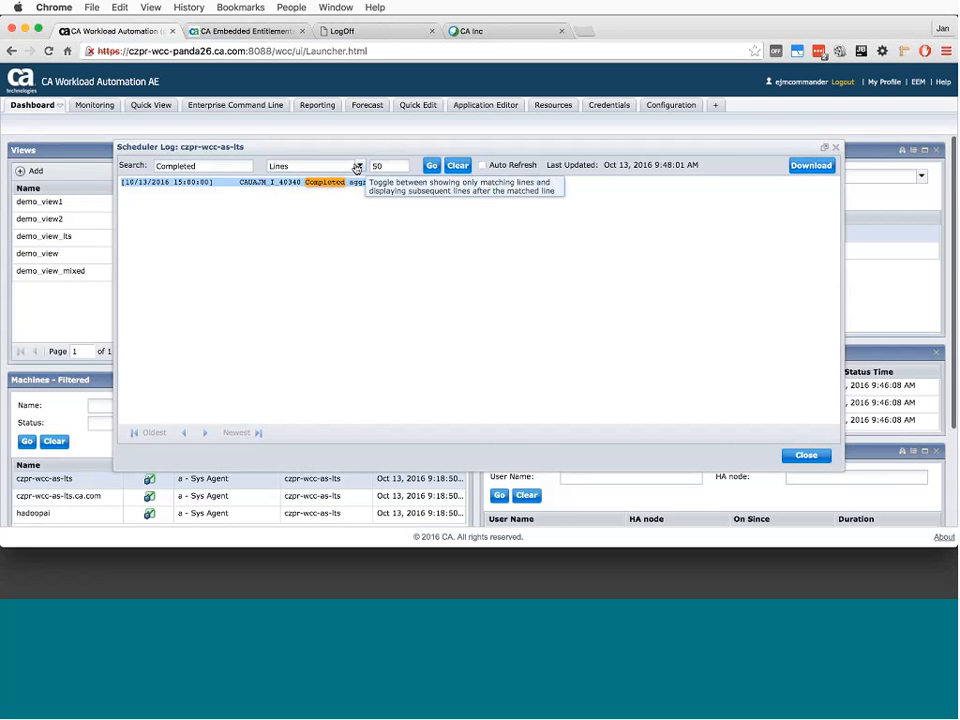
left_click(357, 167)
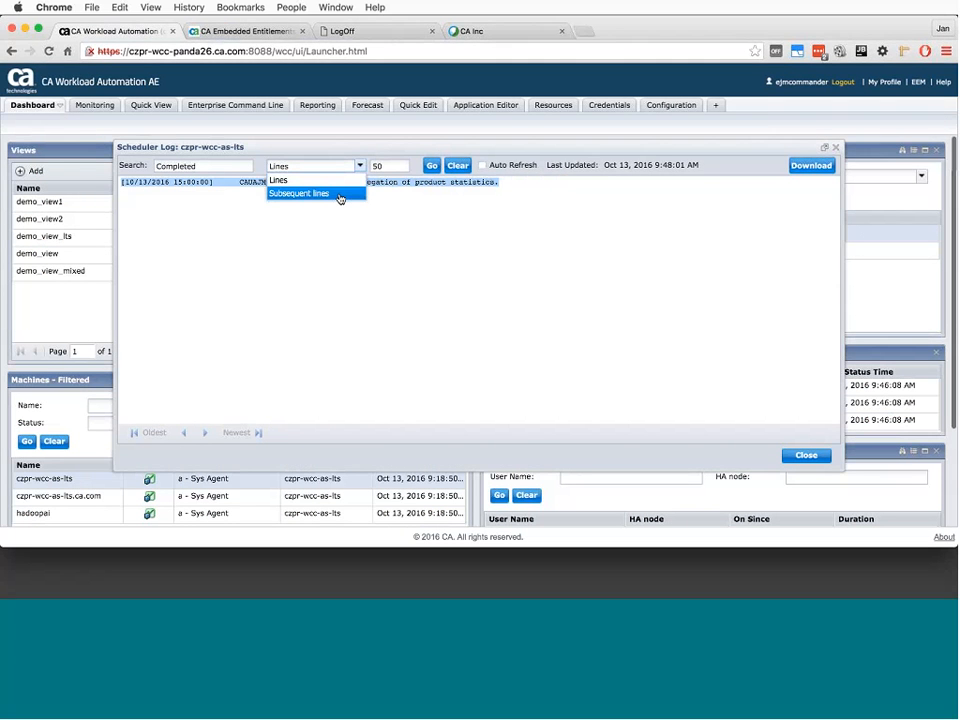
left_click(340, 194)
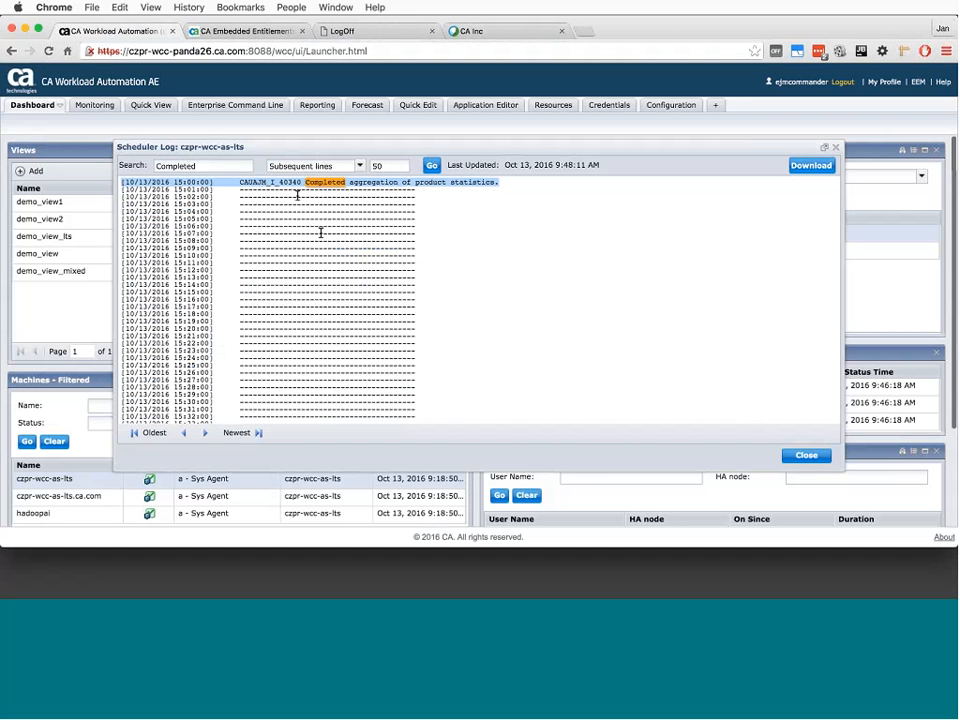
scroll(321, 231, "down", 1)
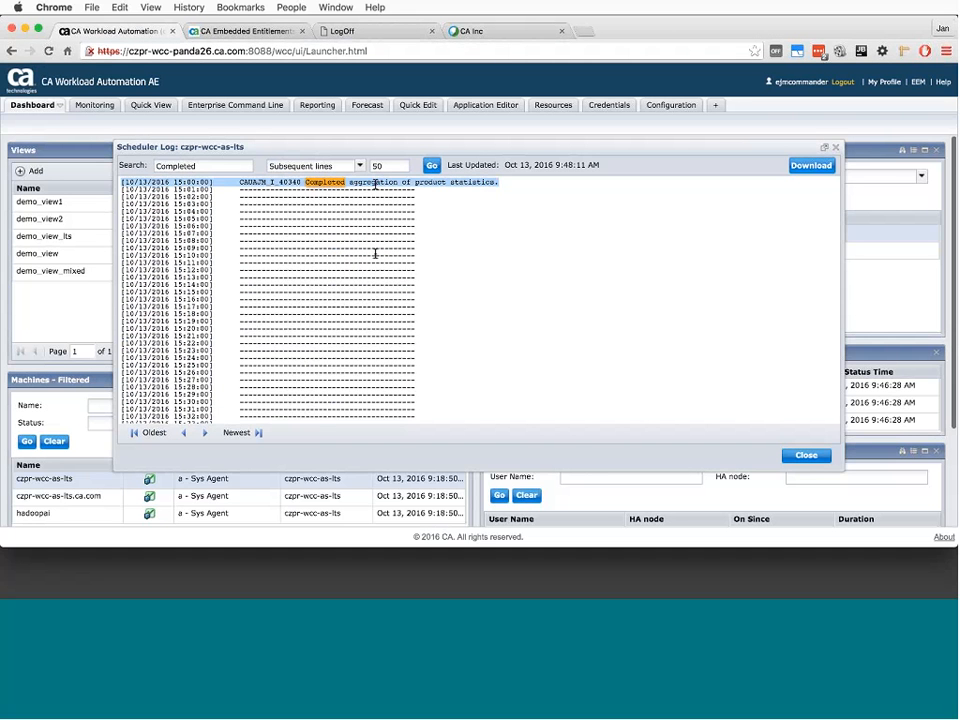
scroll(375, 253, "down", 1)
scroll(375, 221, "up", 1)
- Browse back through four earlier "Completed" matches, view the oldest and newest ones, and close the scheduler log
left_click(183, 433)
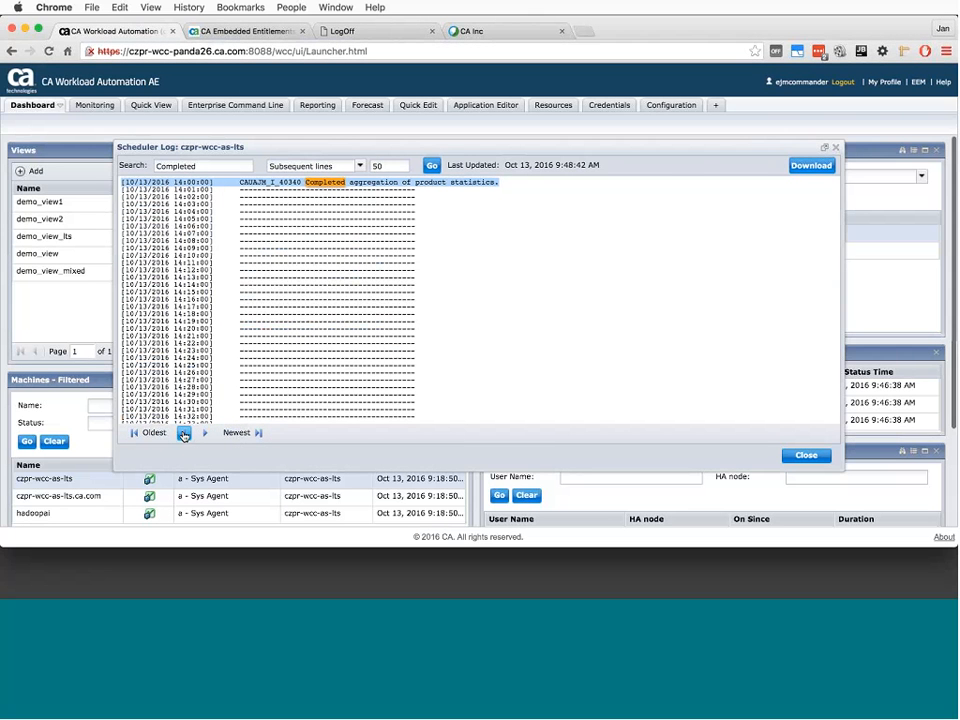
left_click(183, 433)
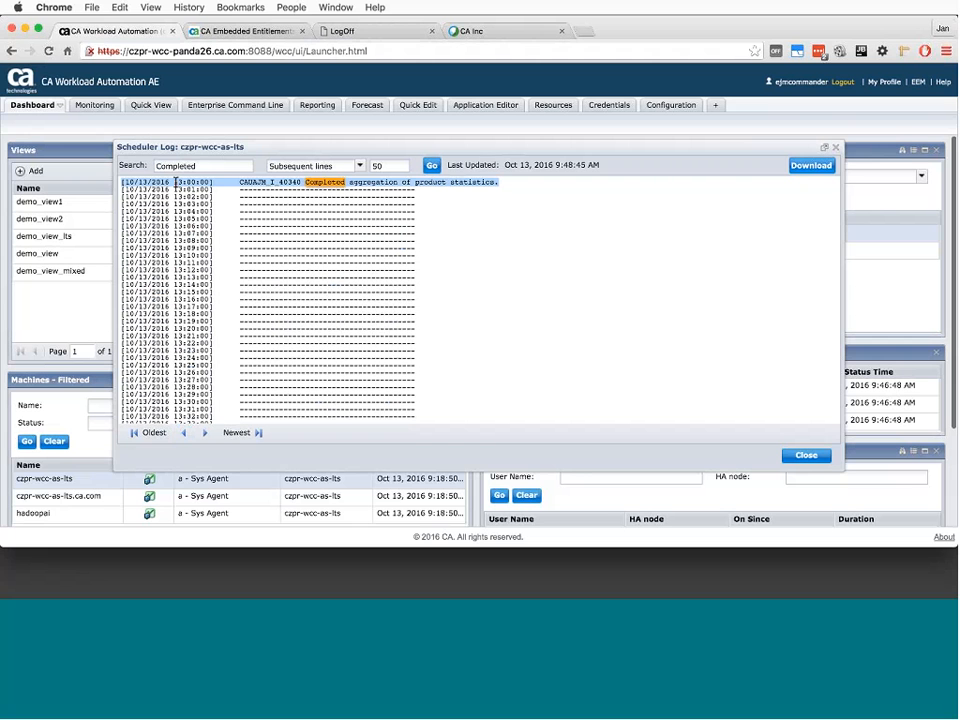
left_click(184, 436)
left_click(184, 434)
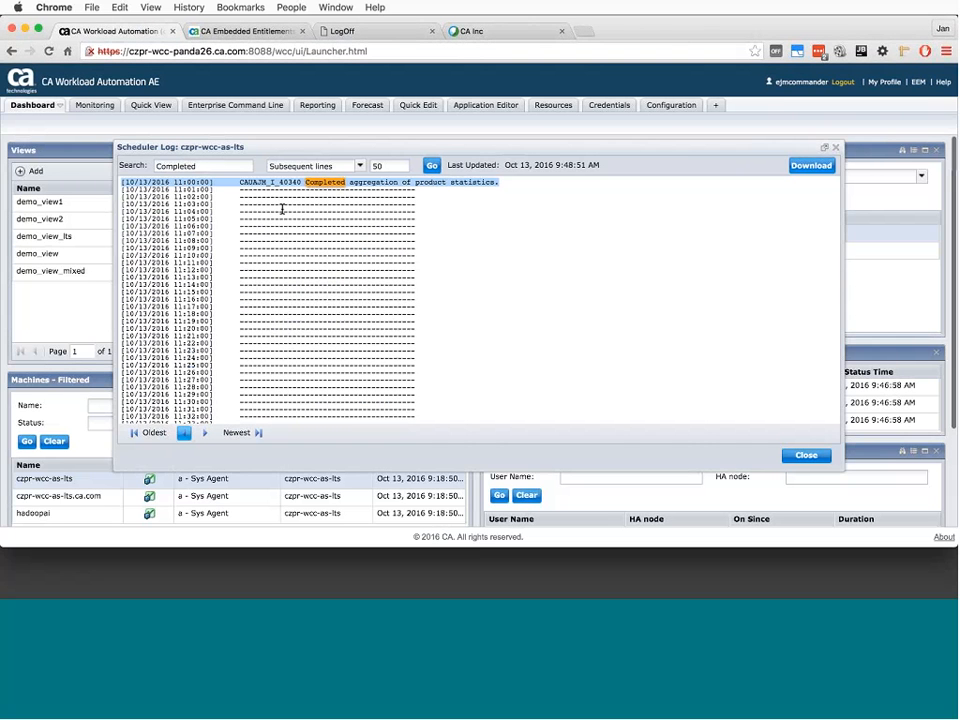
left_click(154, 433)
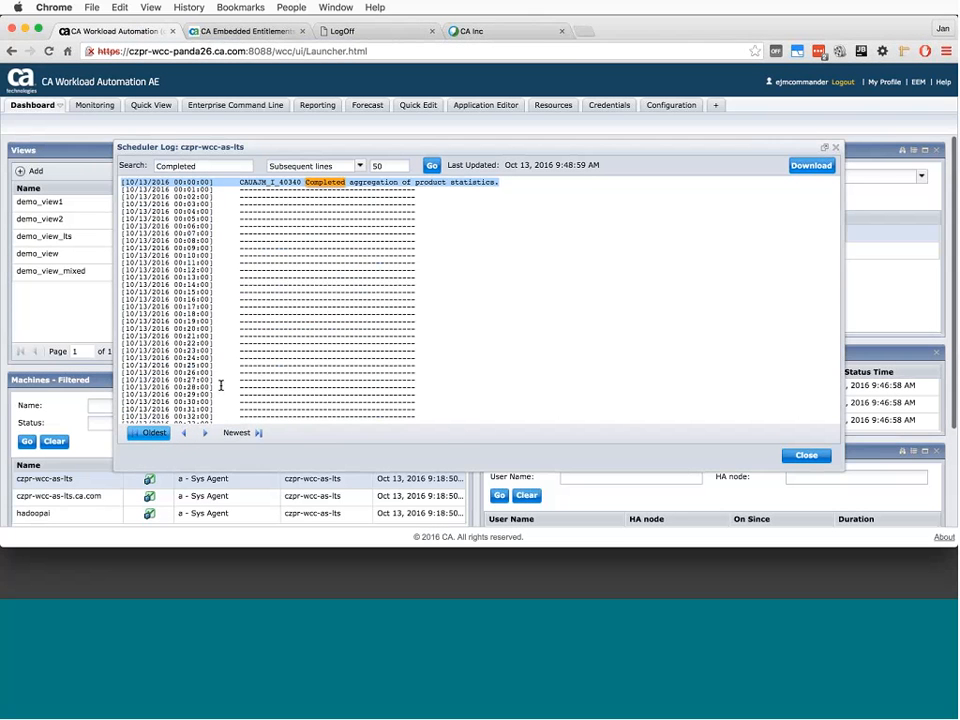
left_click(240, 432)
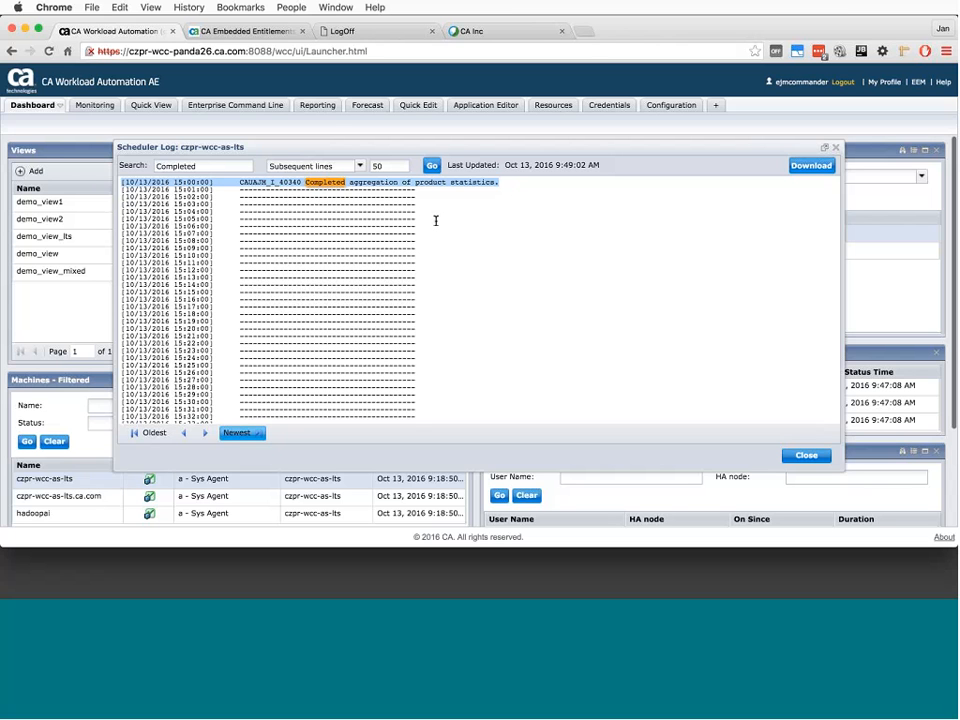
left_click(838, 147)
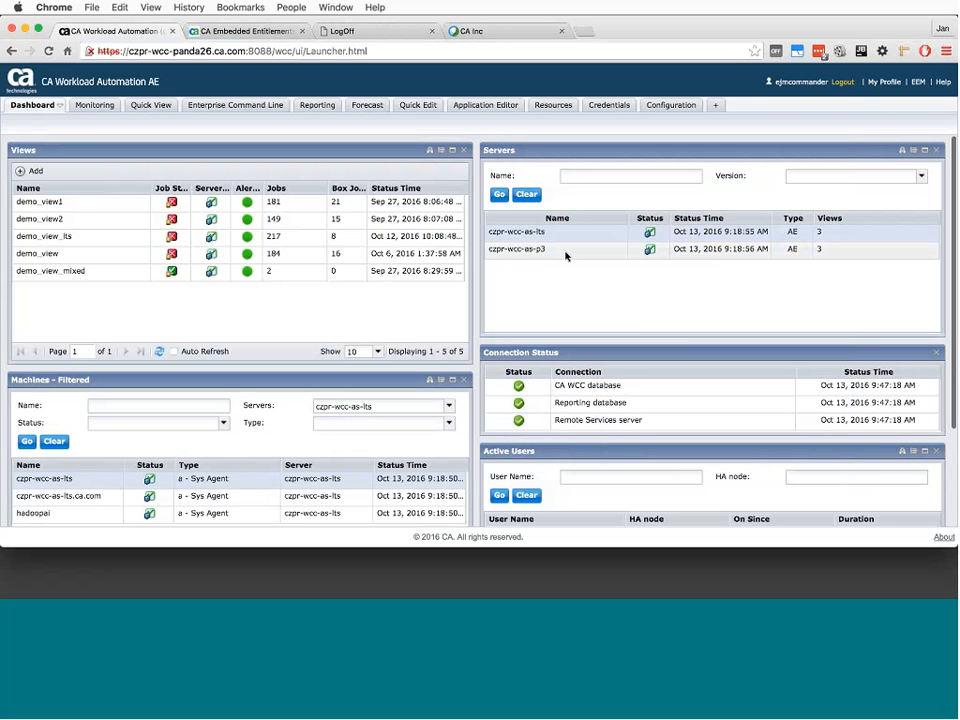
- Open the scheduler log of the czpr-wcc-as-p3 server, review its latest entries, and close it
right_click(566, 256)
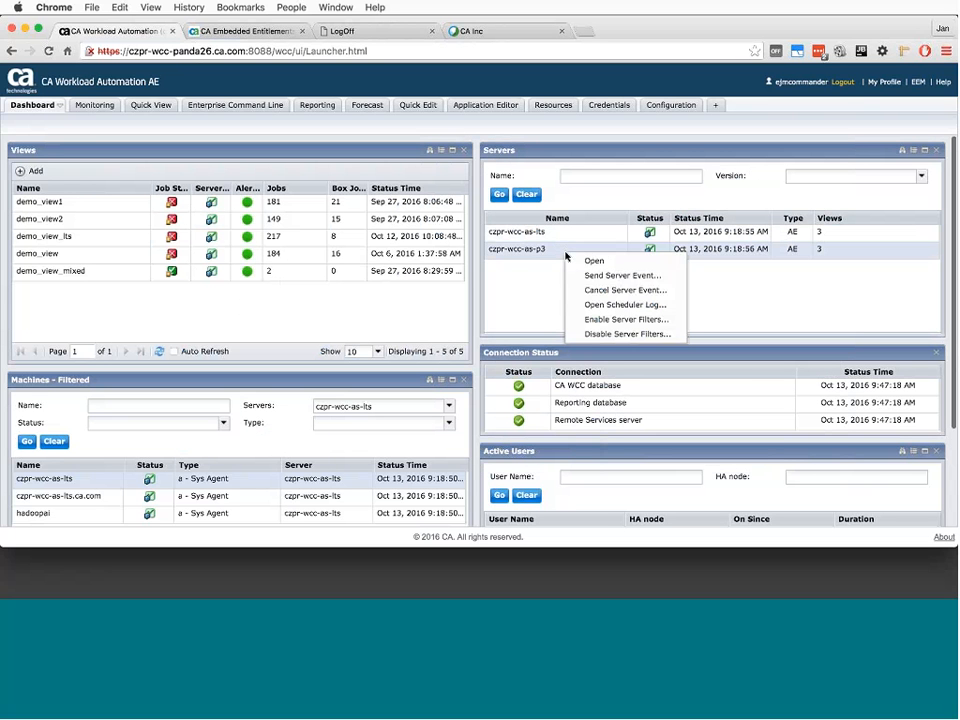
left_click(630, 305)
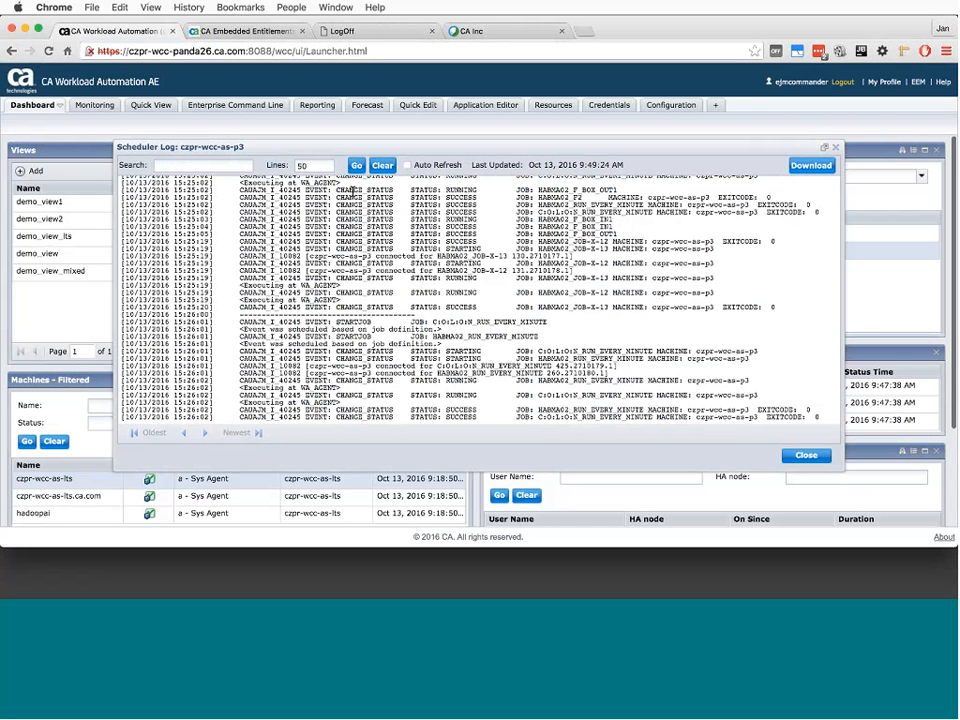
left_click(837, 150)
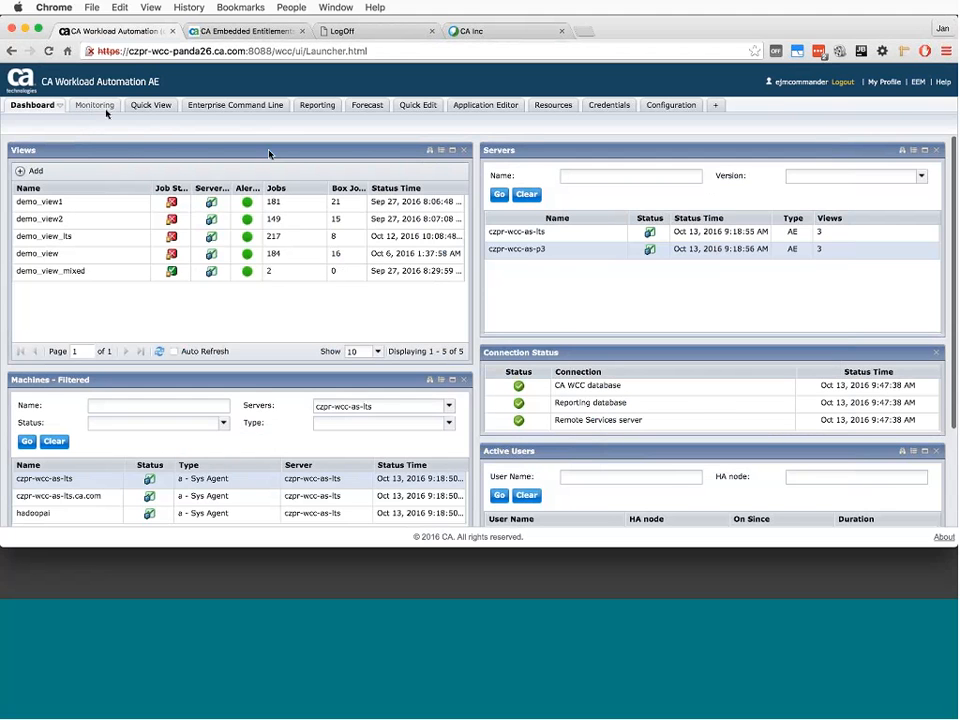
- Show the jobs and alerts of the czpr-wcc-as-lts server in Monitoring
left_click(105, 108)
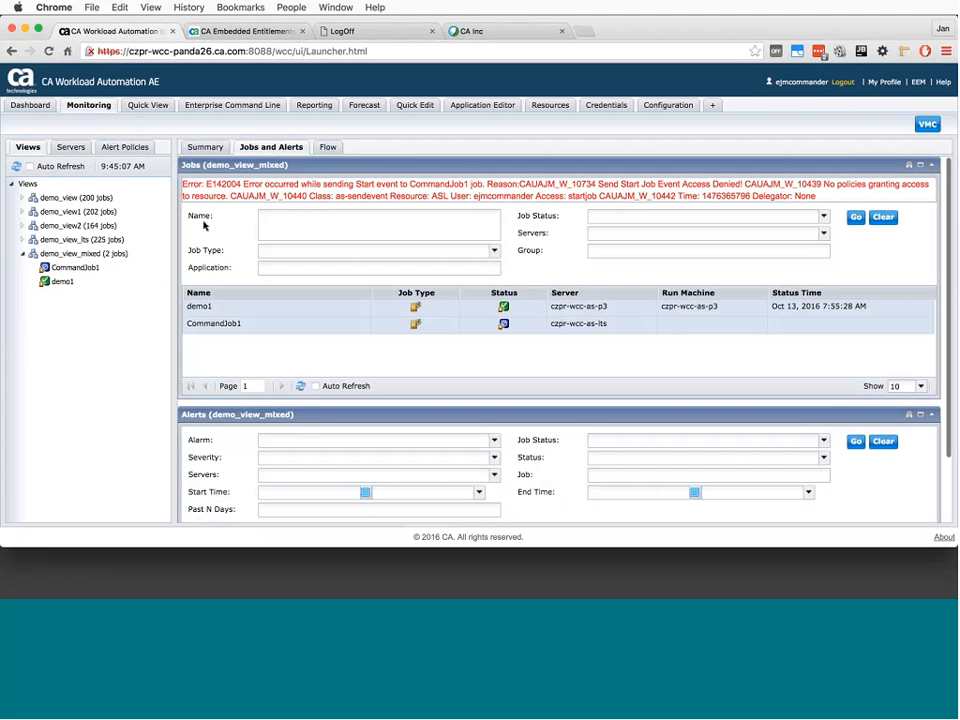
left_click(70, 147)
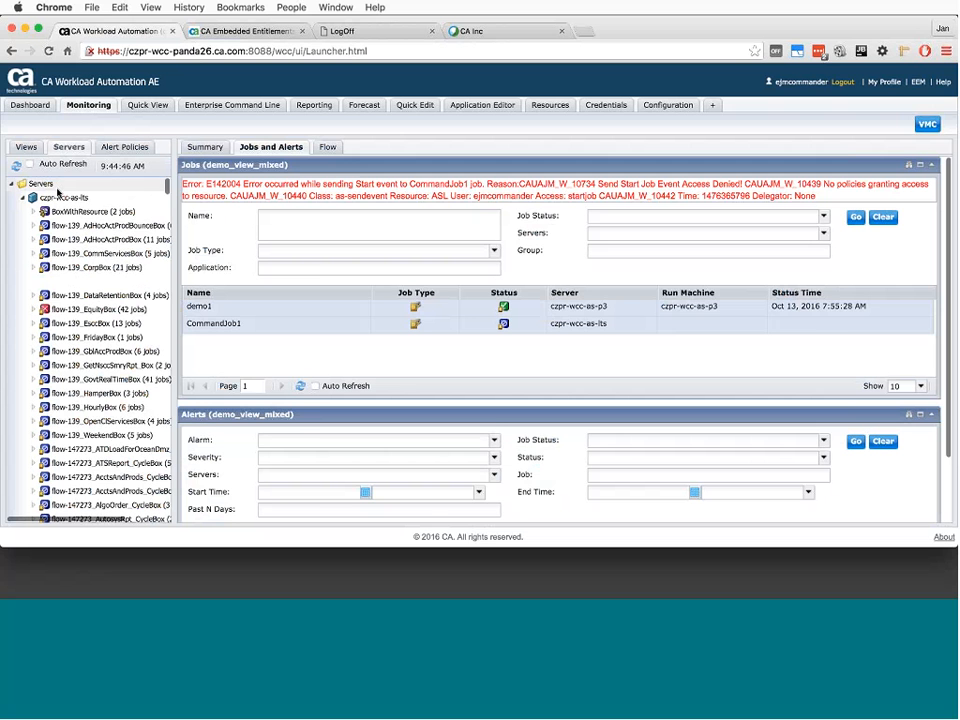
left_click(62, 197)
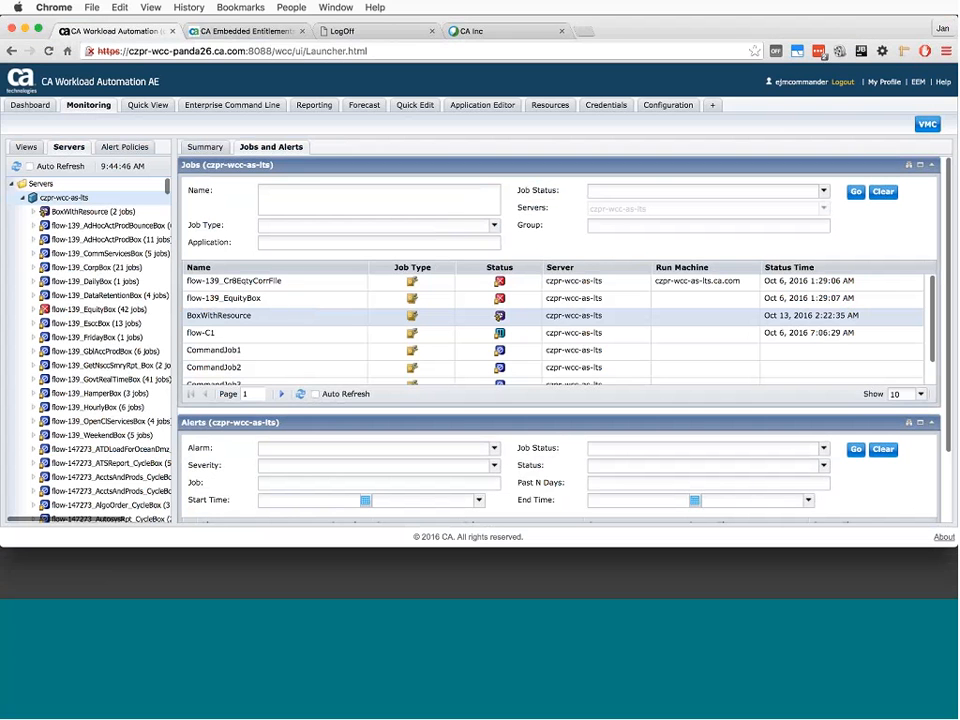
- Filter the server's jobs by the pasted multi-line name list CommandJob1, CommandJob2, CommandJob3, filetriger1 and flow-C1
left_click(287, 196)
key("super+v")
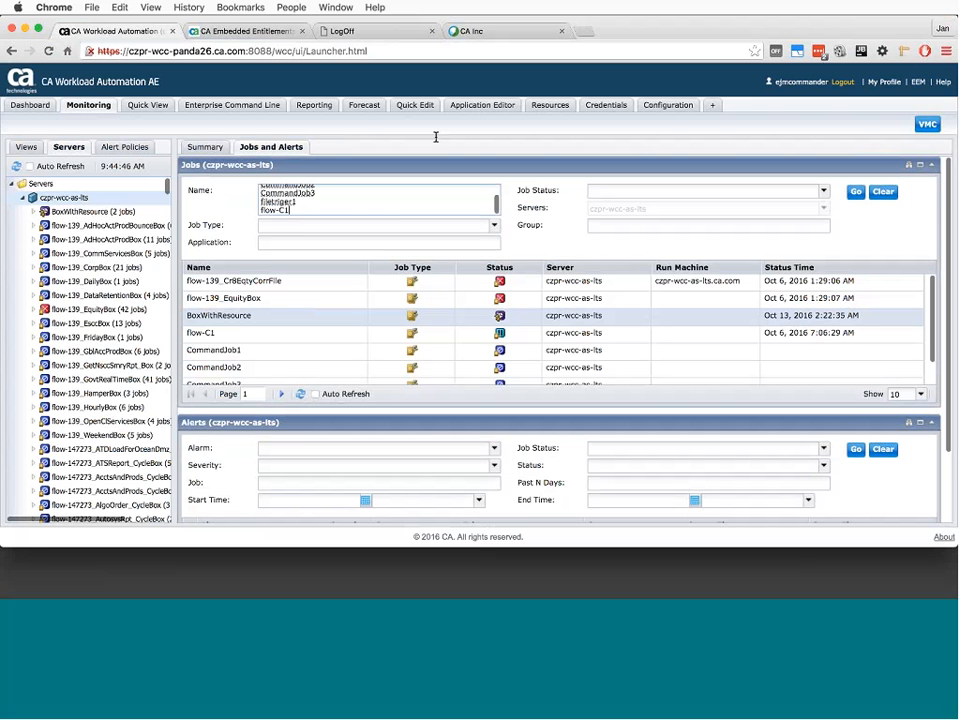
scroll(378, 197, "up", 2)
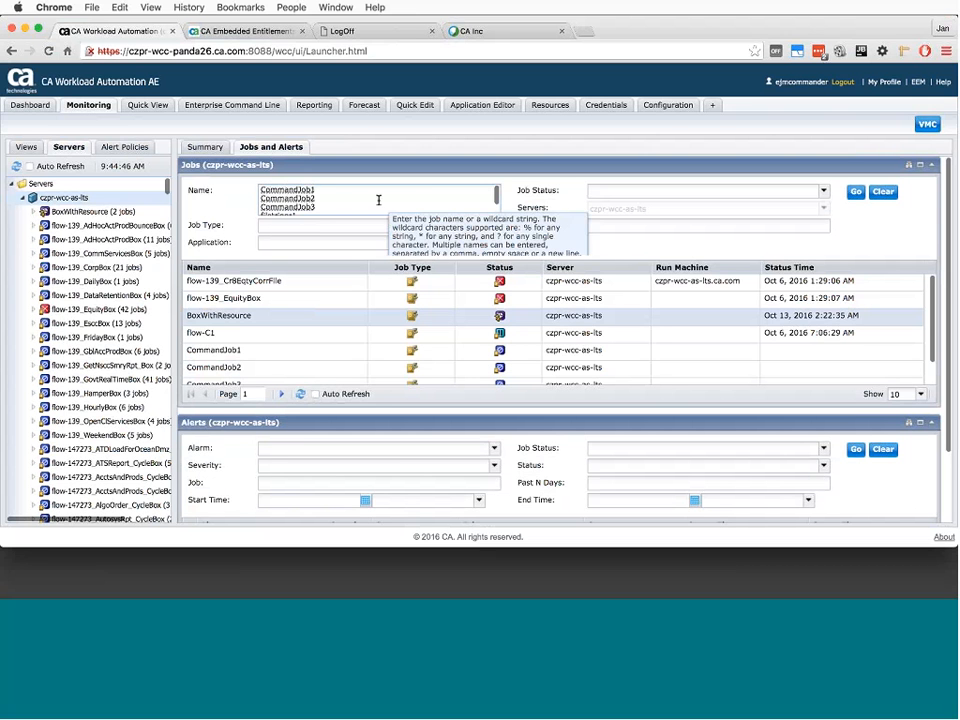
scroll(378, 197, "down", 3)
scroll(378, 197, "up", 1)
scroll(377, 193, "down", 1)
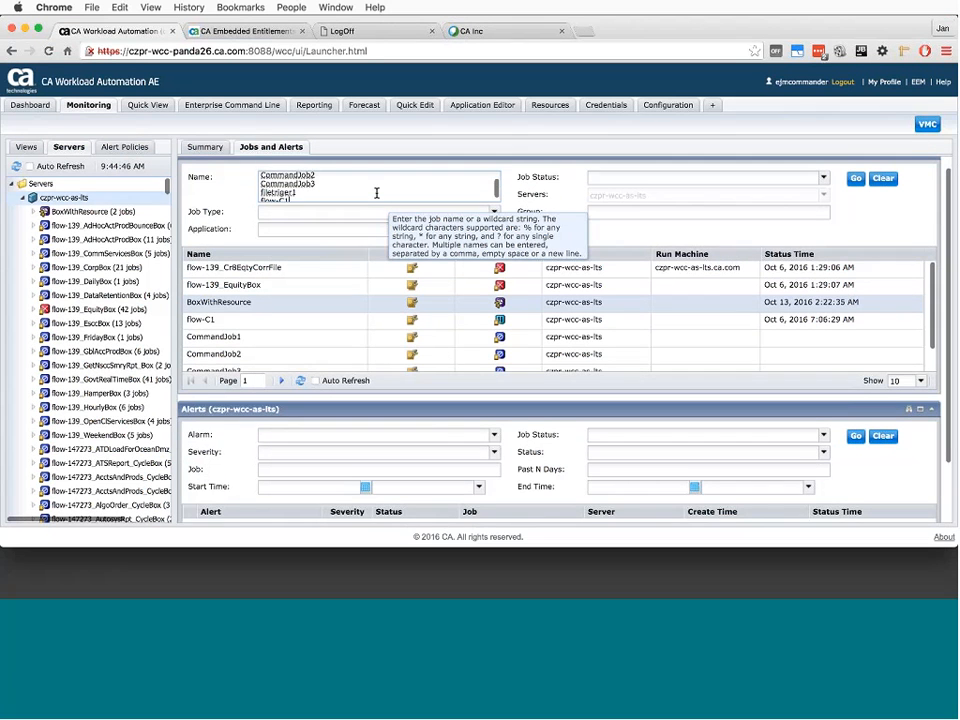
scroll(377, 193, "up", 2)
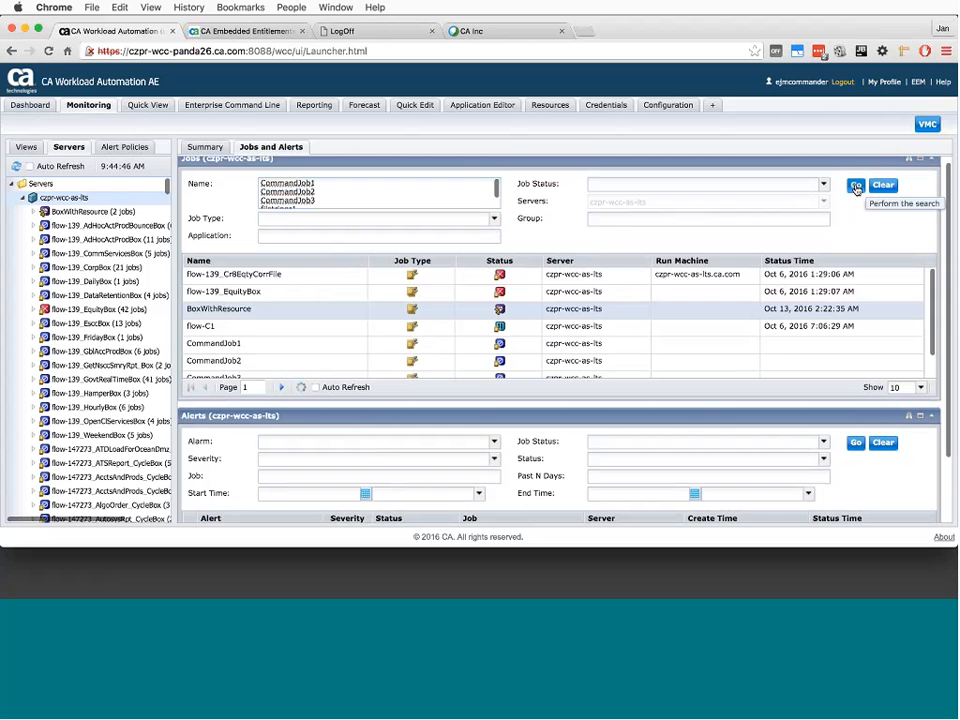
left_click(856, 187)
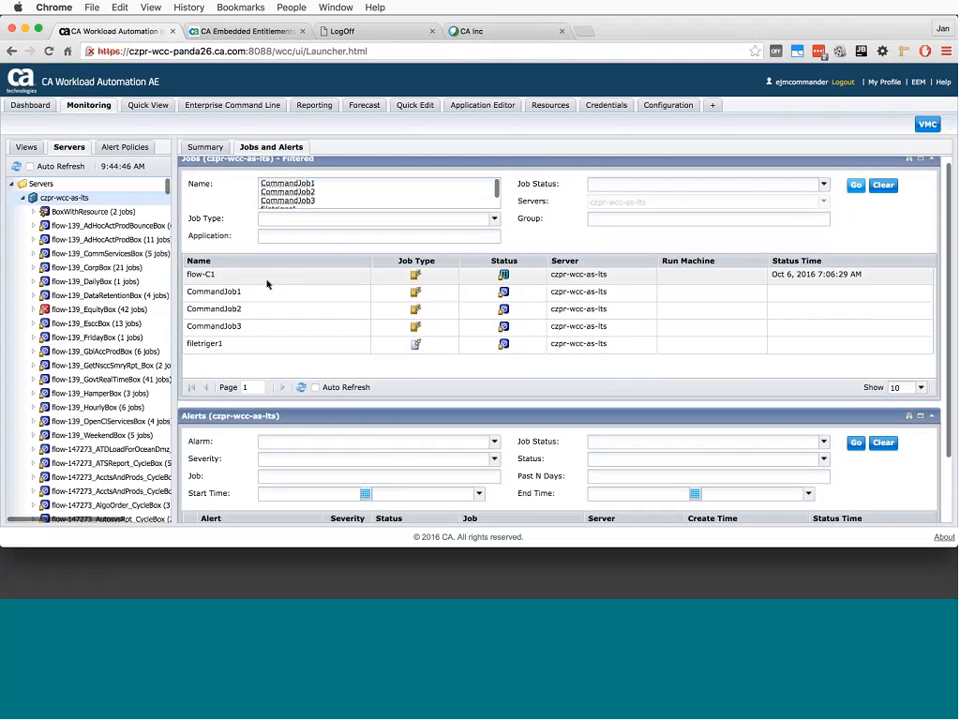
- In Quick View, replace the job names with the pasted list CommandJob1 CommandJob2 CommandJob3 filetriger1 flow-C1 and run the search
left_click(147, 105)
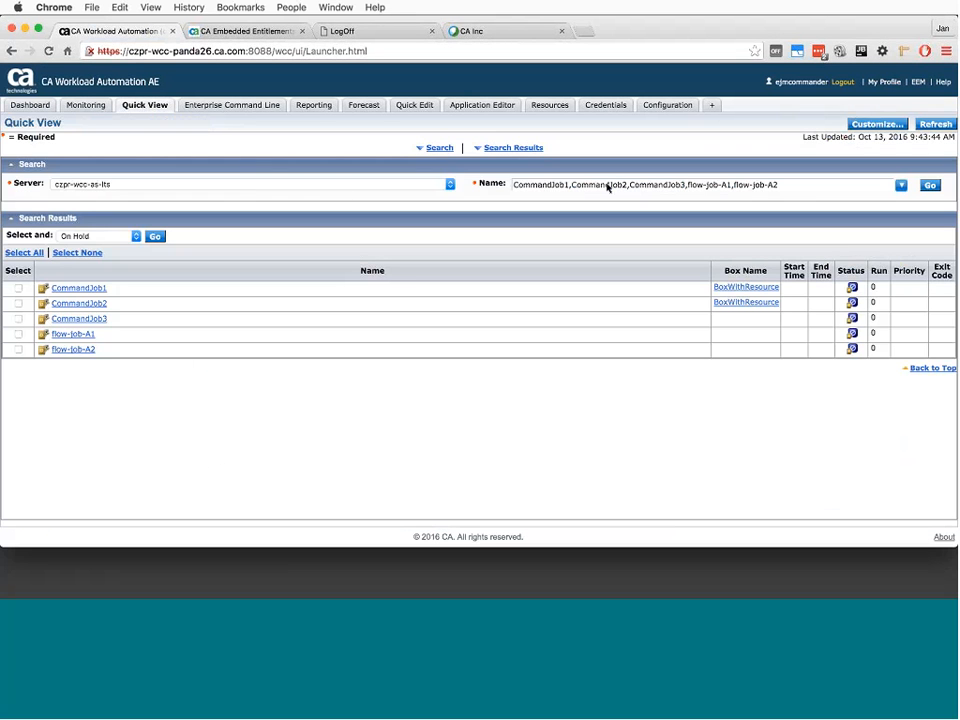
left_click_drag(789, 186, 450, 182)
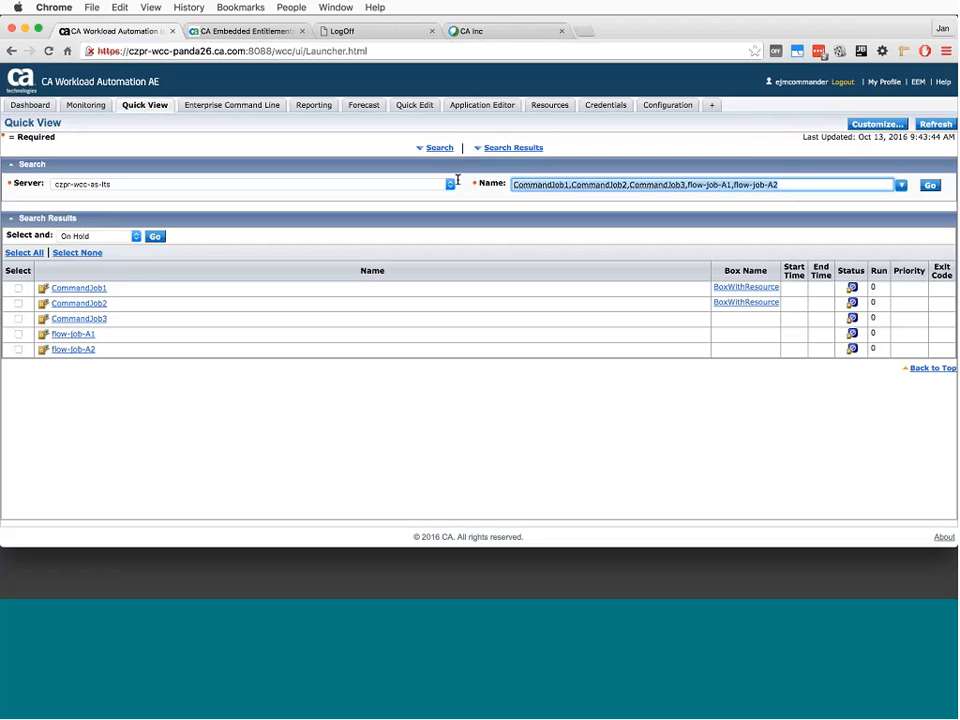
key("BackSpace")
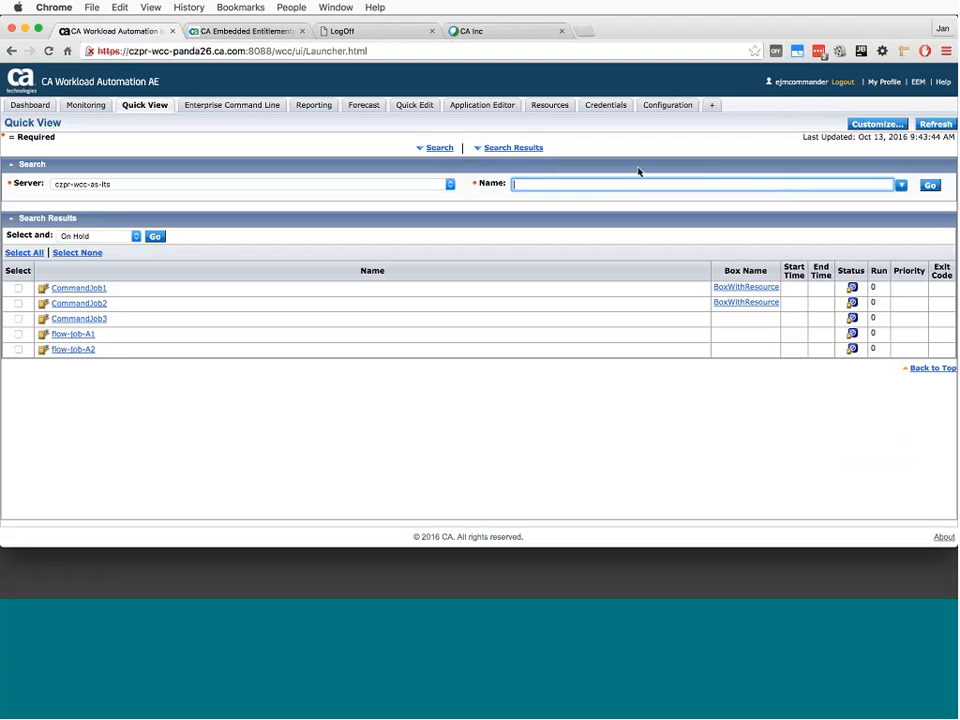
type("CommandJob1 CommandJob2 CommandJob3 filetriger1 flow-C1")
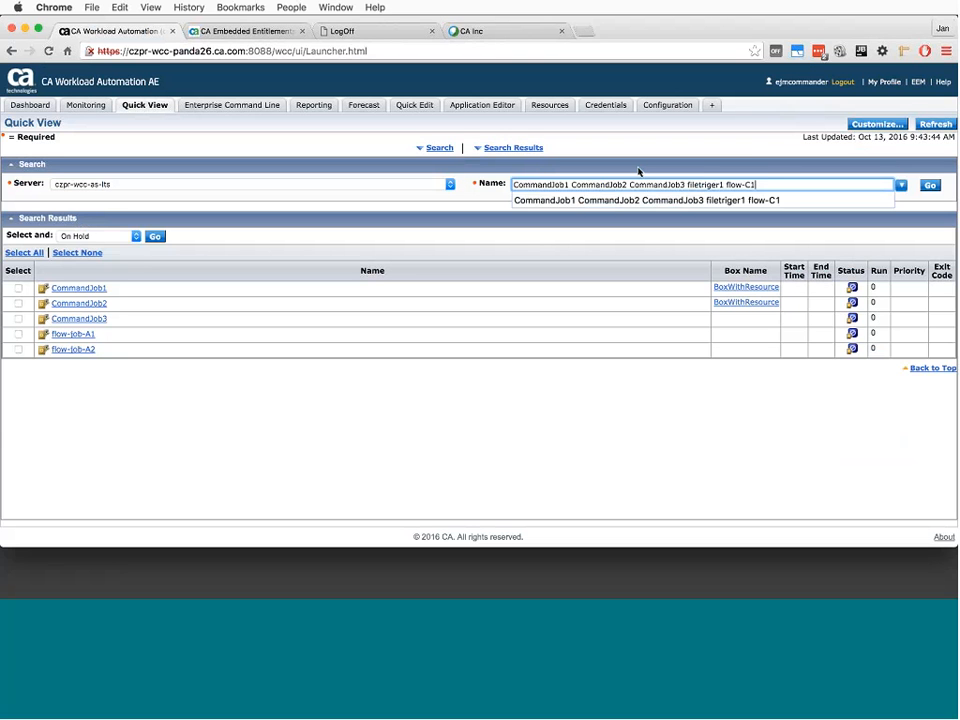
left_click(776, 200)
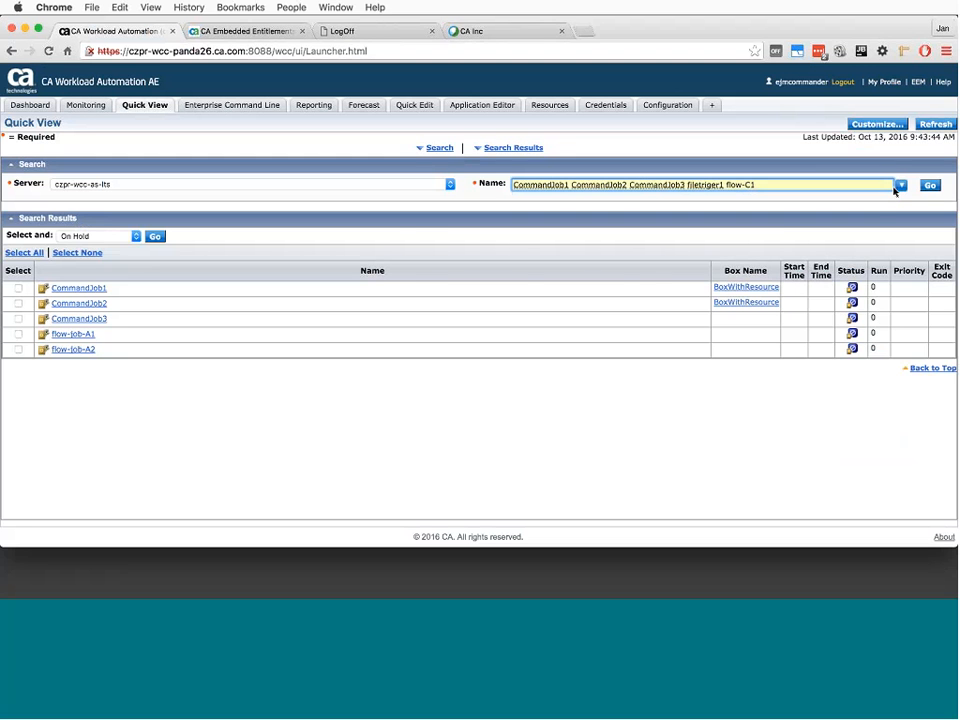
left_click(931, 186)
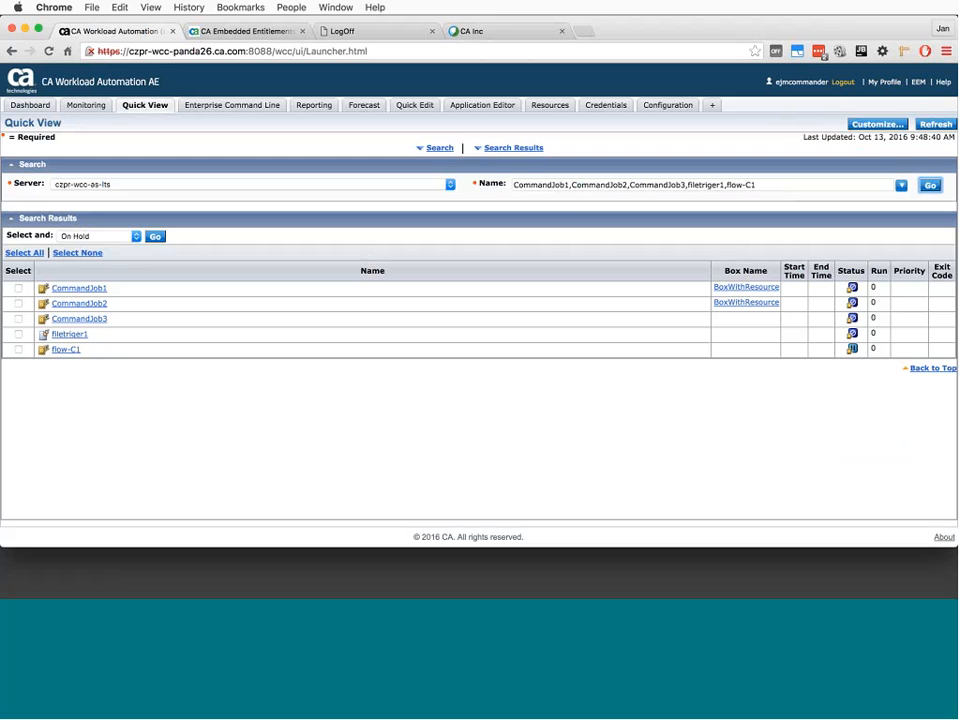
left_click(570, 186)
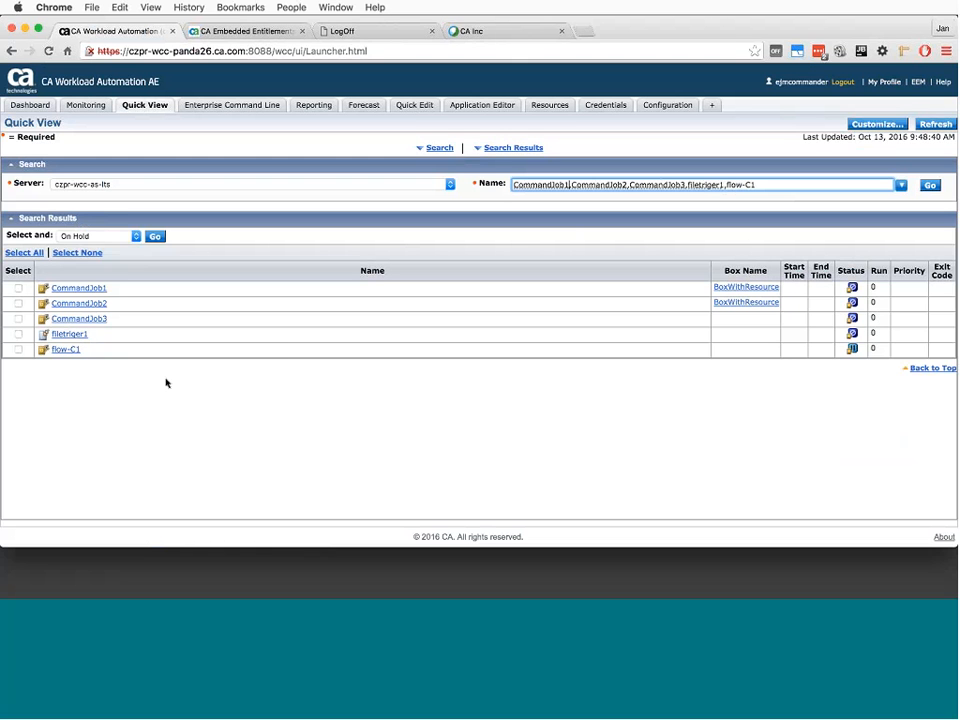
- Select all jobs in the Quick View results and check which actions can be applied to them
left_click(30, 253)
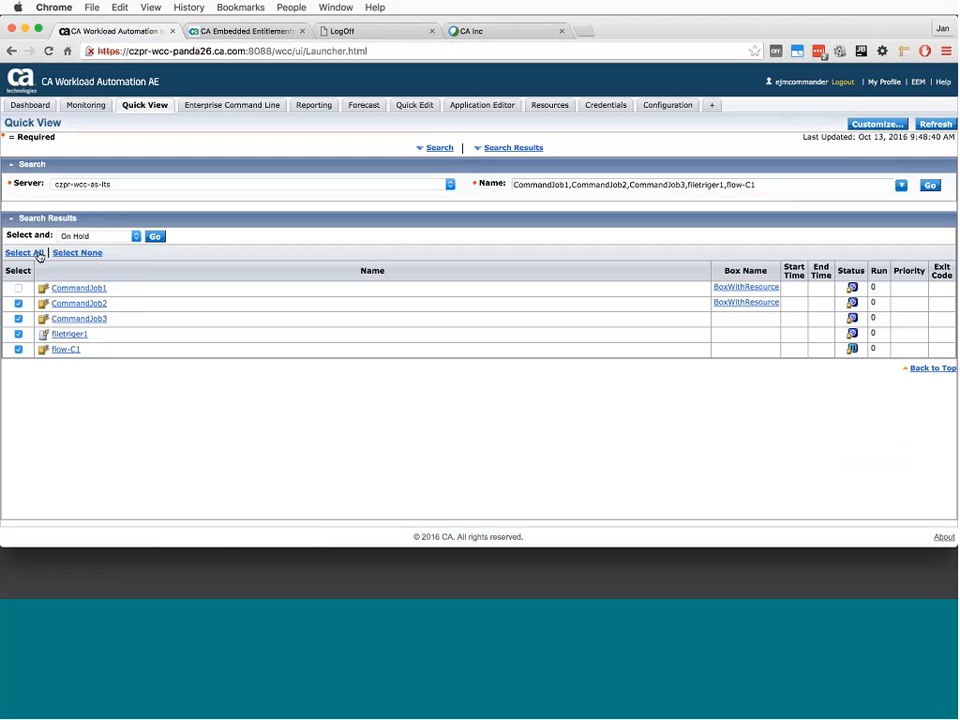
left_click(94, 236)
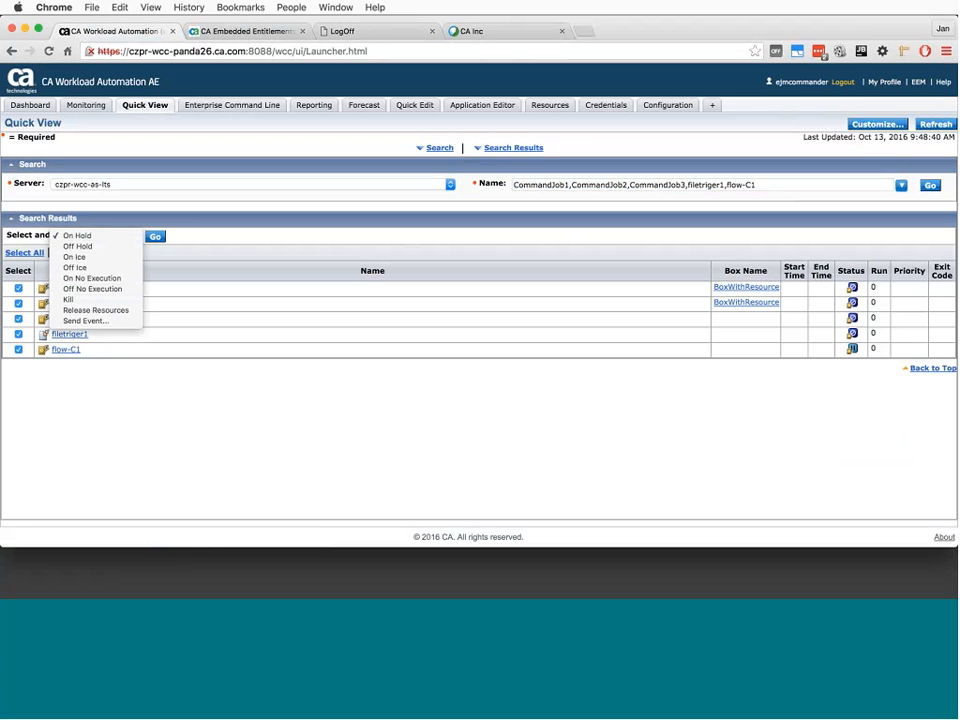
left_click(204, 242)
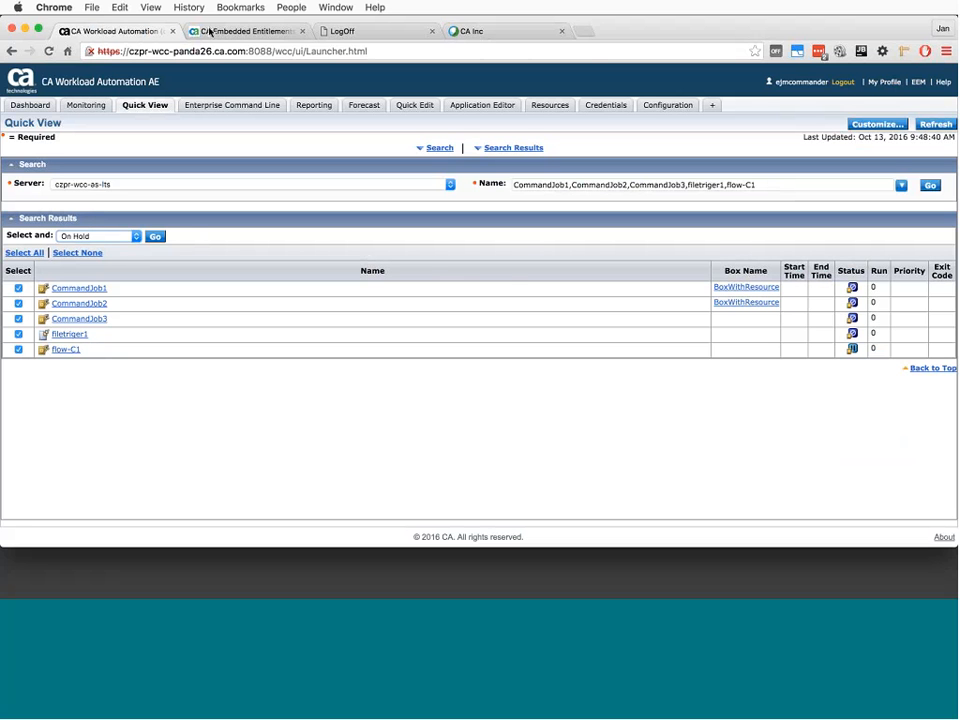
left_click(153, 8)
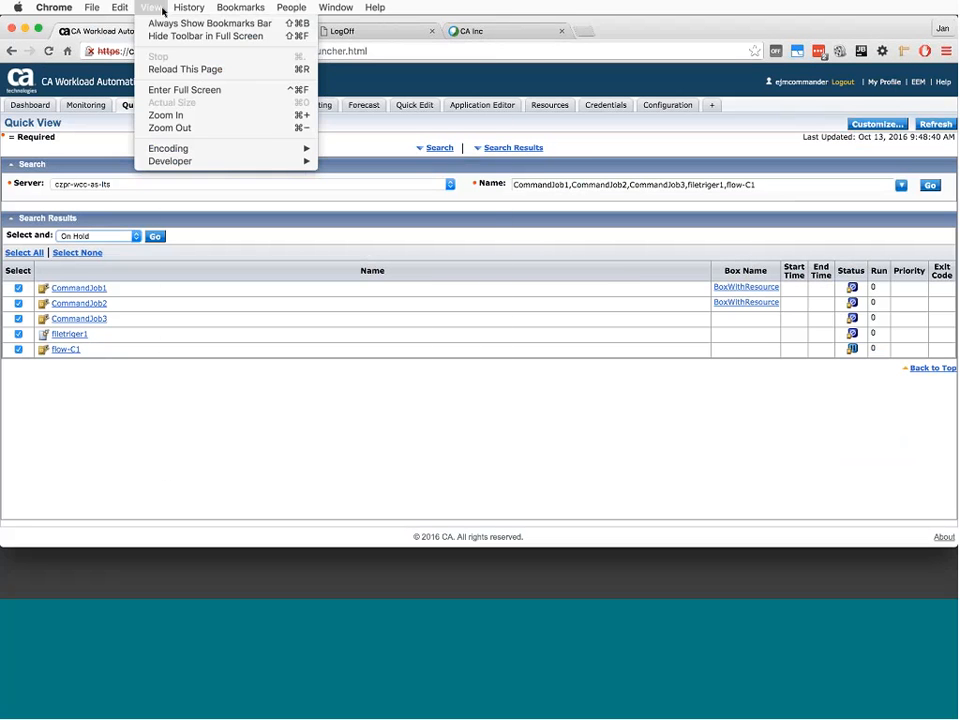
left_click(700, 428)
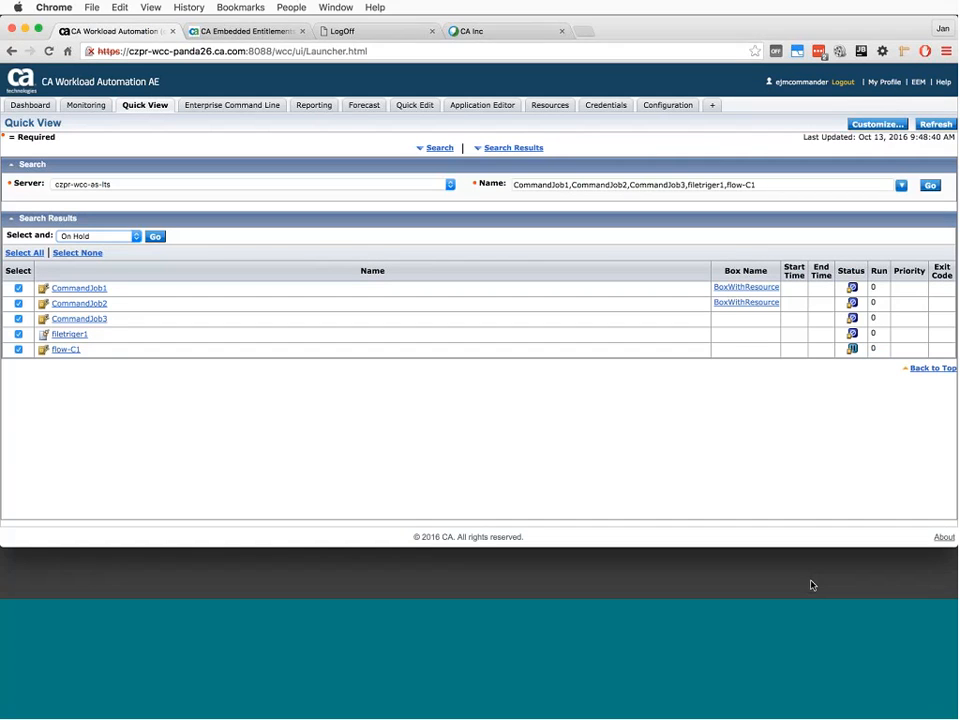
left_click(800, 584)
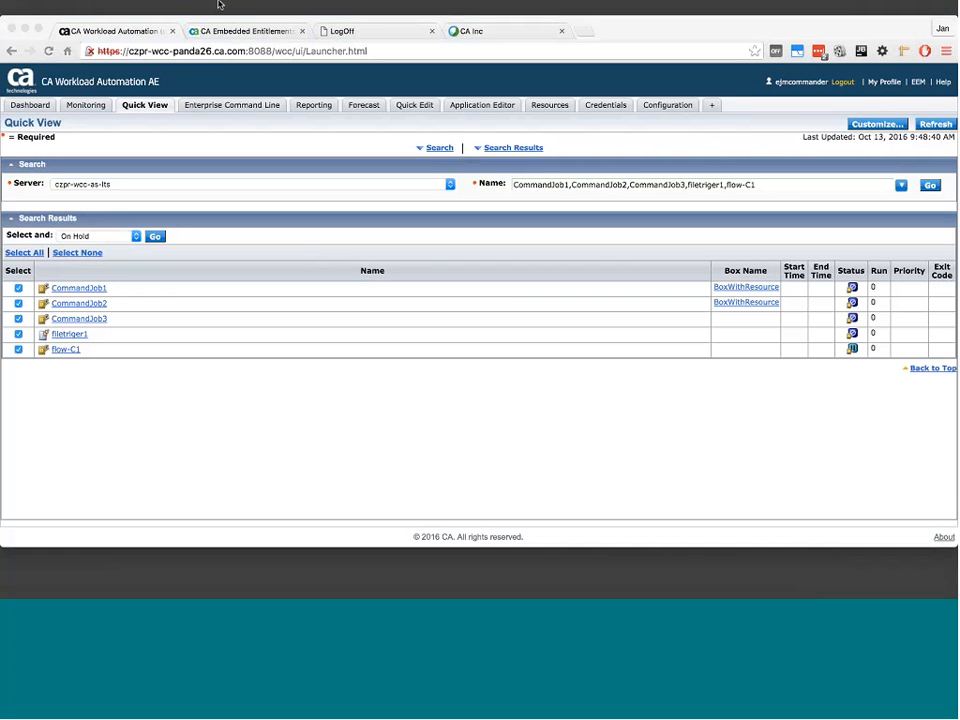
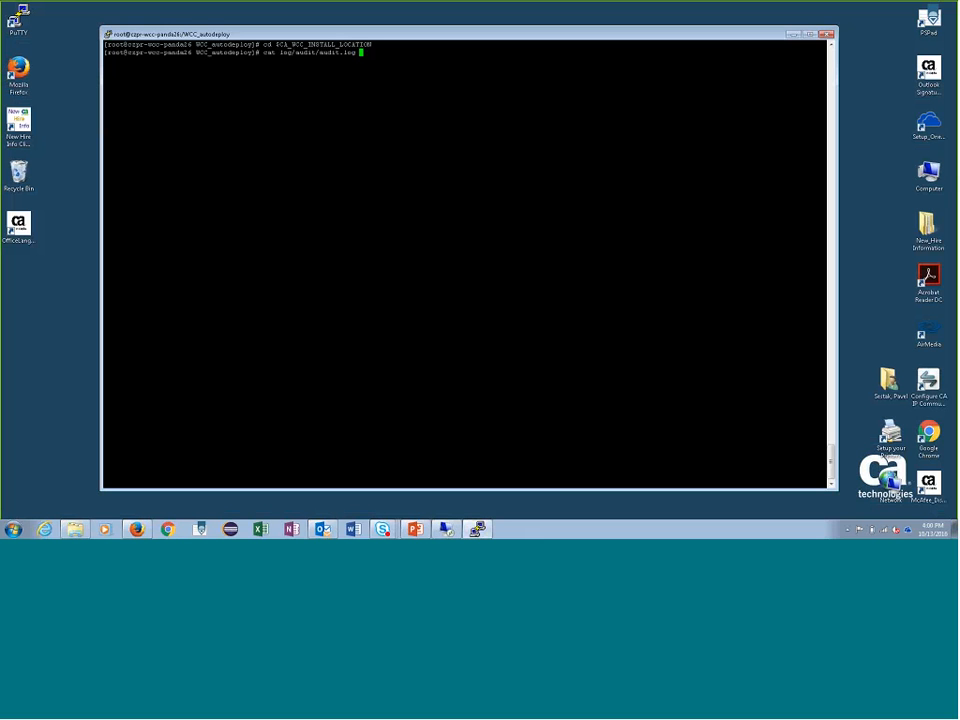
- Display the contents of log/audit/audit.log under the $CA_WCC_INSTALL_LOCATION directory with cat
left_click_drag(259, 44, 371, 38)
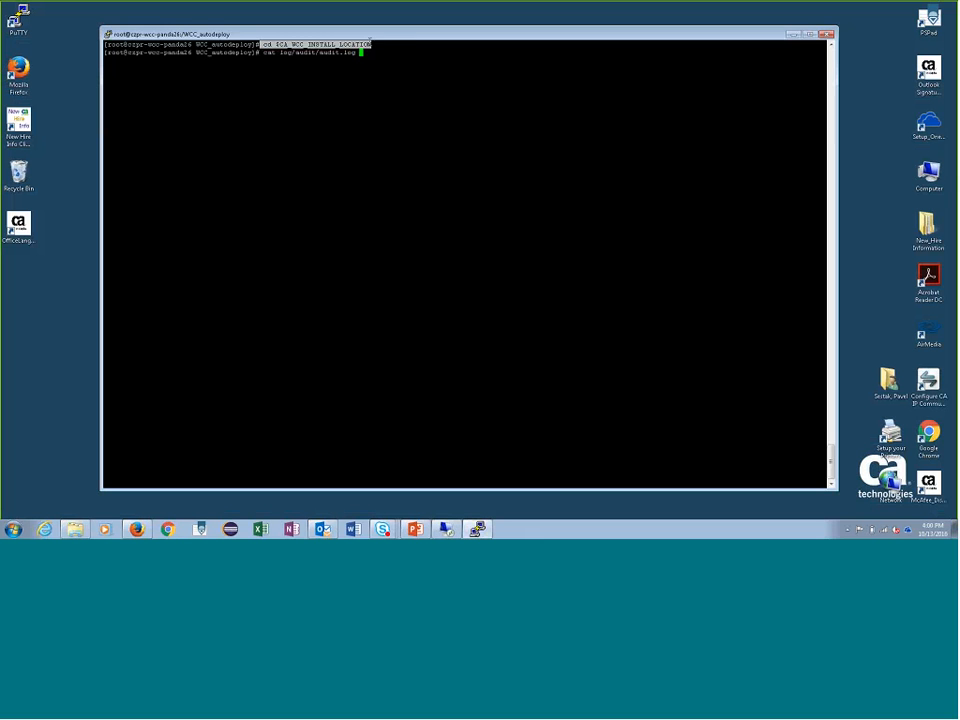
left_click(280, 52)
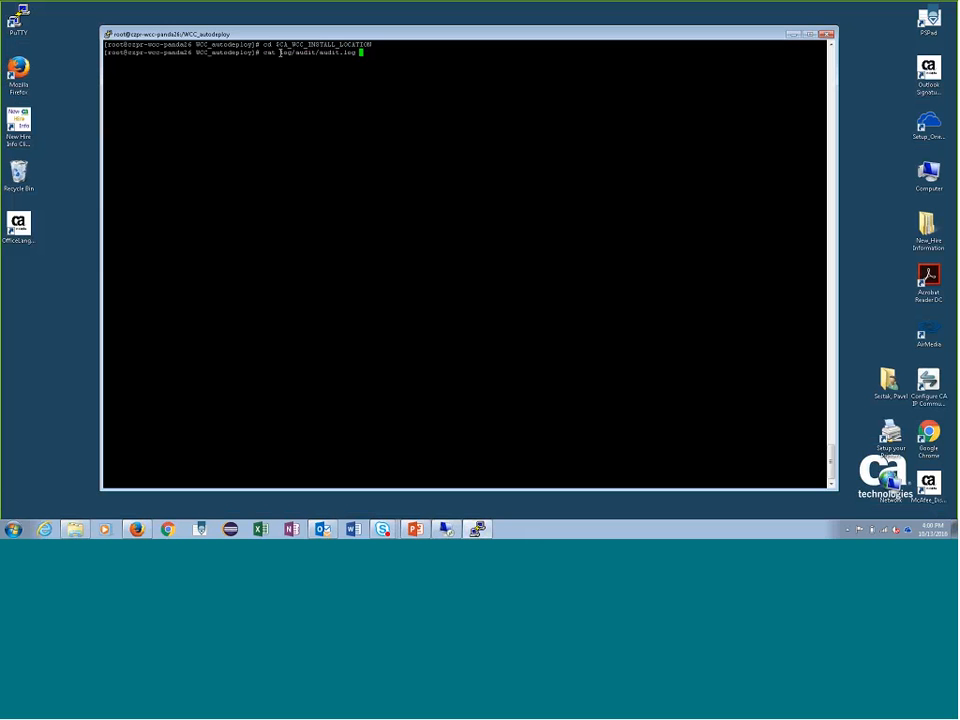
left_click_drag(280, 52, 371, 62)
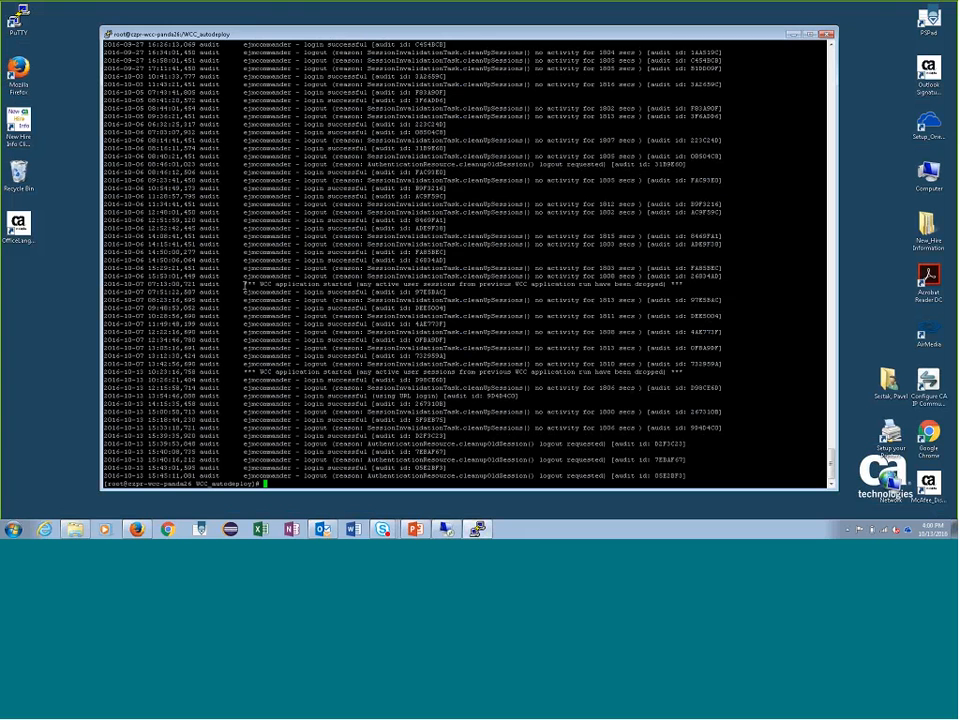
- Examine the audit log's WCC application start entries and the login and logout records following the latest start
left_click_drag(244, 284, 682, 284)
left_click_drag(462, 364, 588, 376)
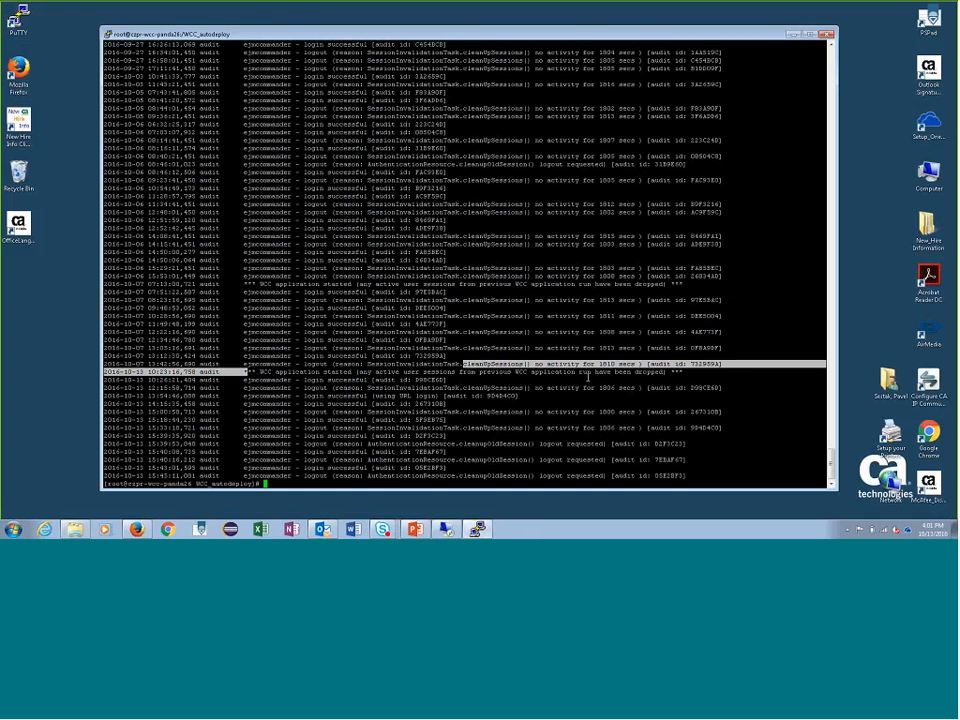
left_click_drag(244, 371, 683, 371)
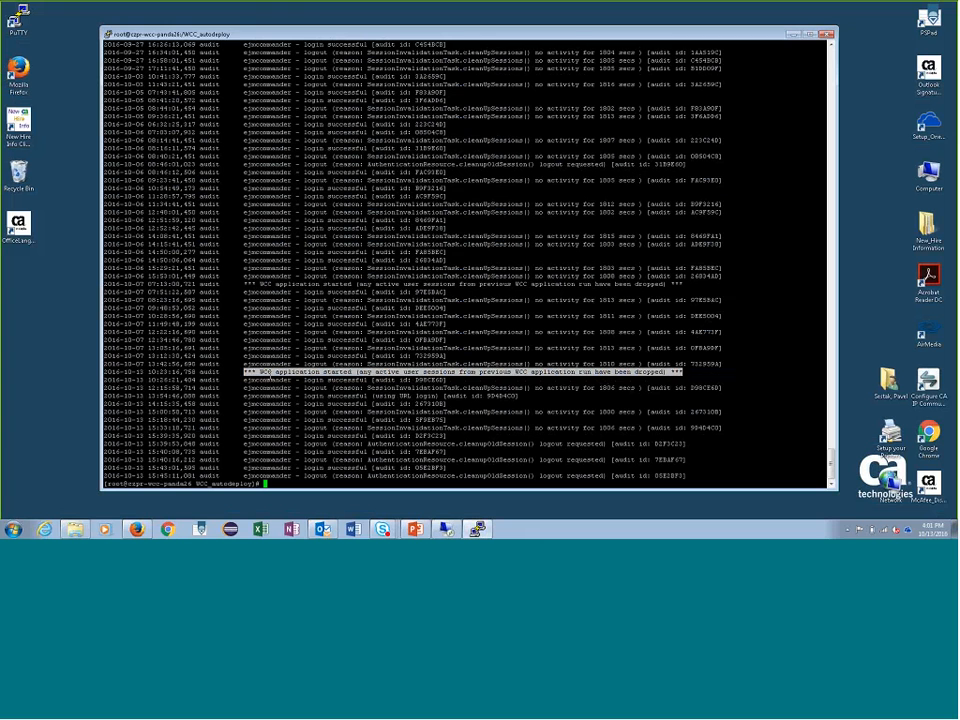
left_click_drag(243, 380, 695, 392)
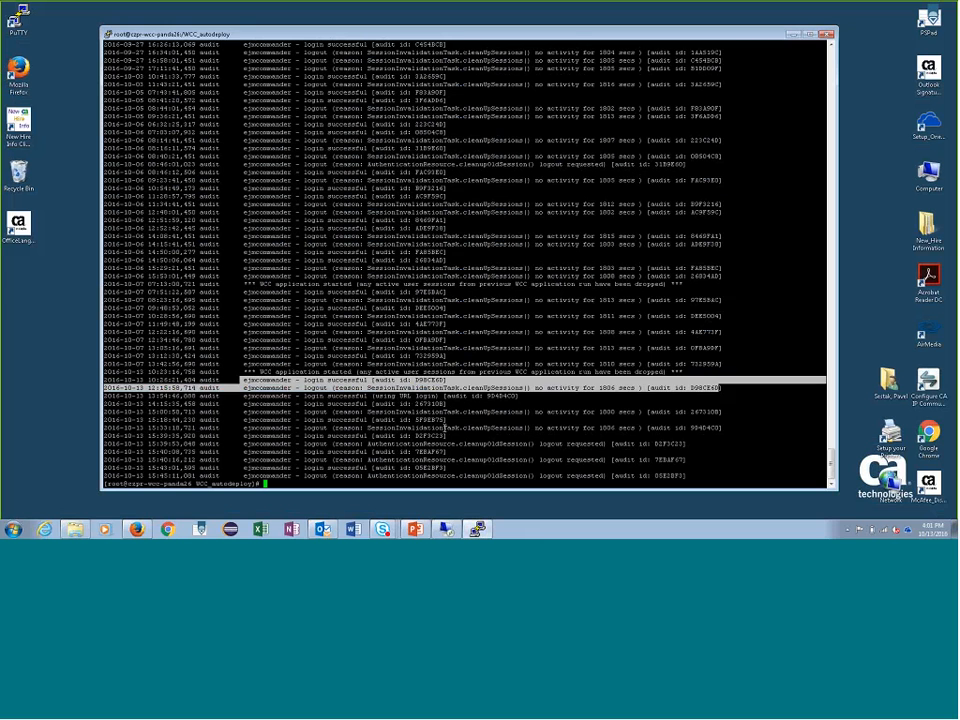
left_click(428, 455)
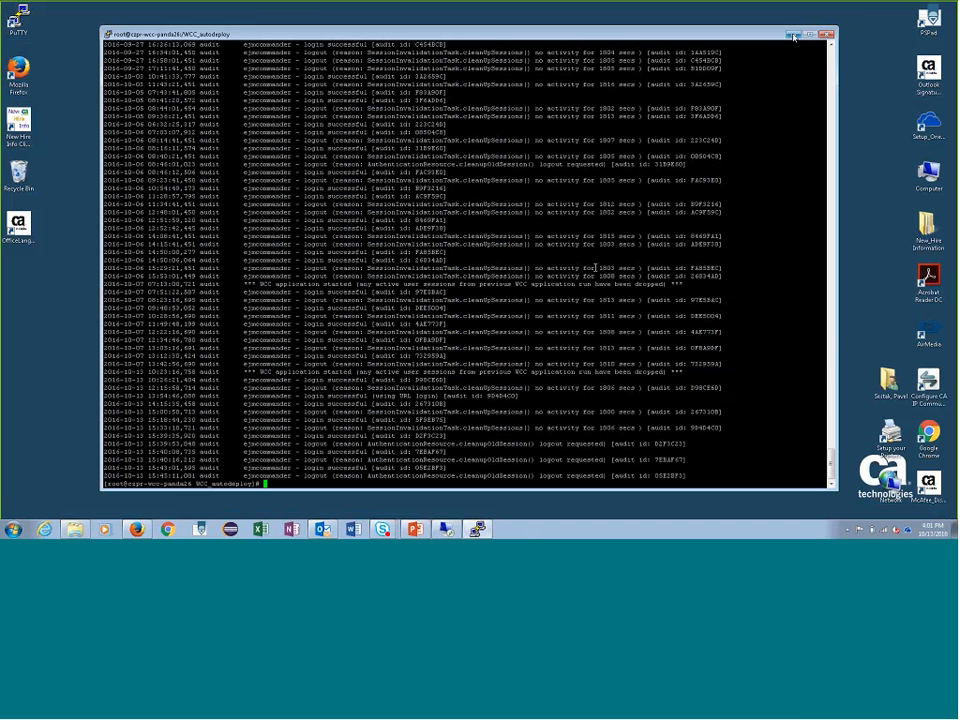
- Change the cat command into tail -f log/audit/audit.log and run it to follow the audit log live
type("cat log/audit/audit.l")
key("Left")
key("Left")
key("Left")
key("Left")
key("Left")
key("Left")
key("Left")
key("Left")
key("Left")
key("Left")
key("Left")
key("Left")
key("Left")
key("Left")
key("Left")
key("Left")
key("Left")
key("Left")
key("BackSpace")
key("BackSpace")
key("BackSpace")
type("tail")
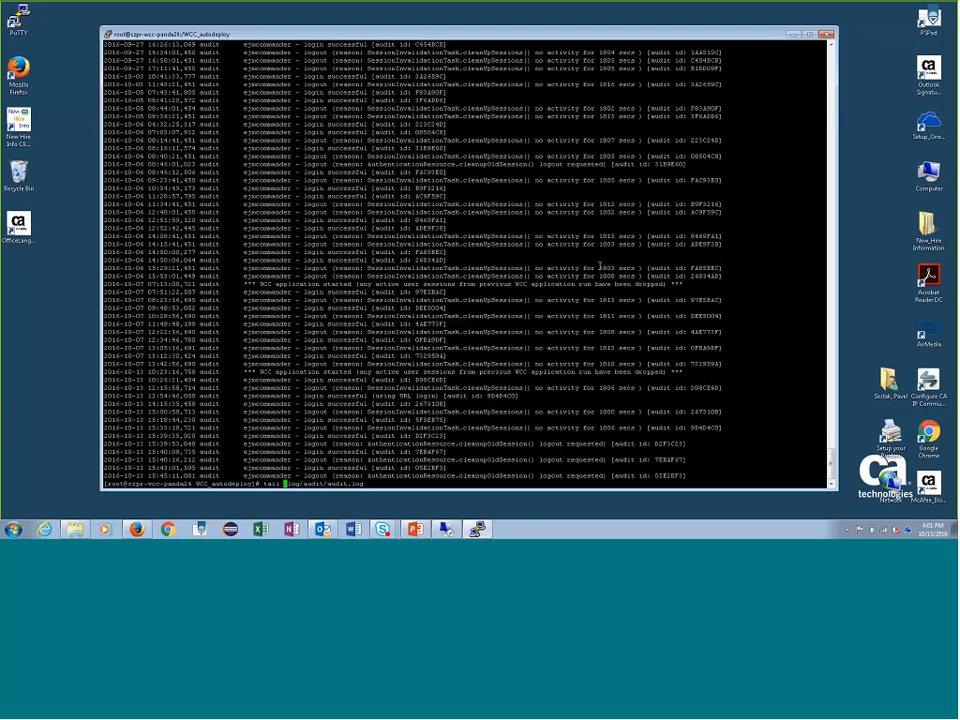
type(" -f")
key("Return")
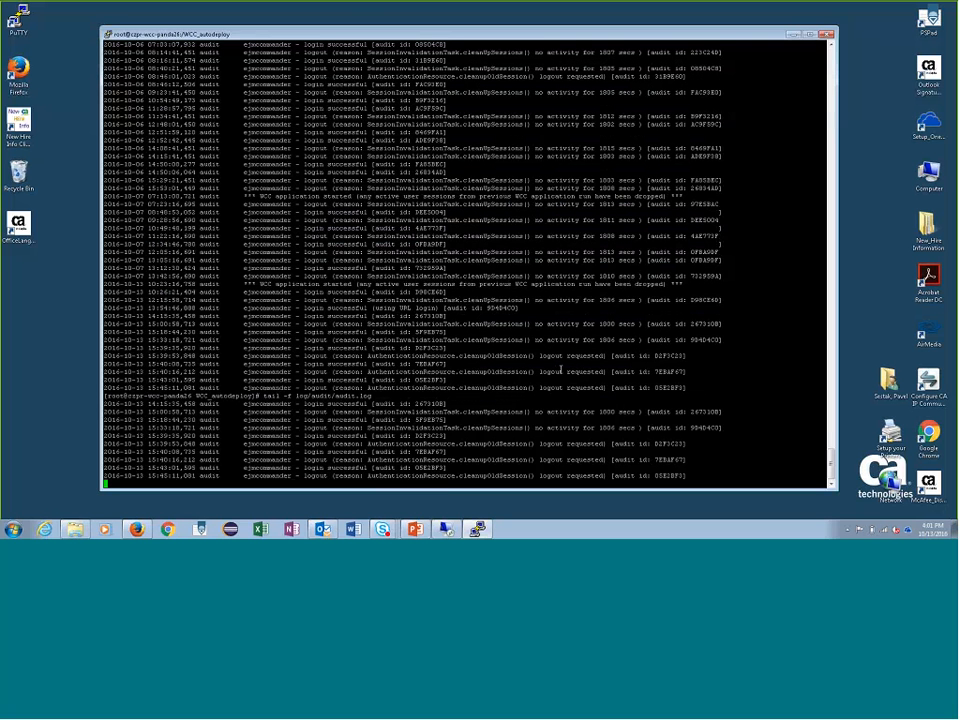
- Restart tail -f log/audit/audit.log on a cleared terminal screen
key("ctrl+c")
type("clear")
key("Return")
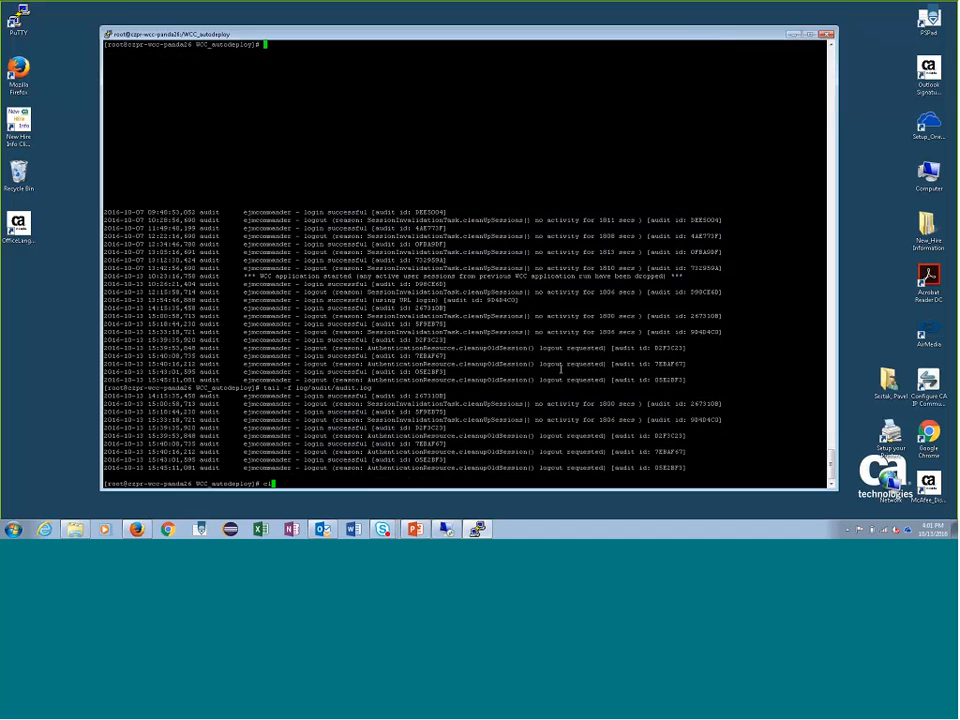
type("clear")
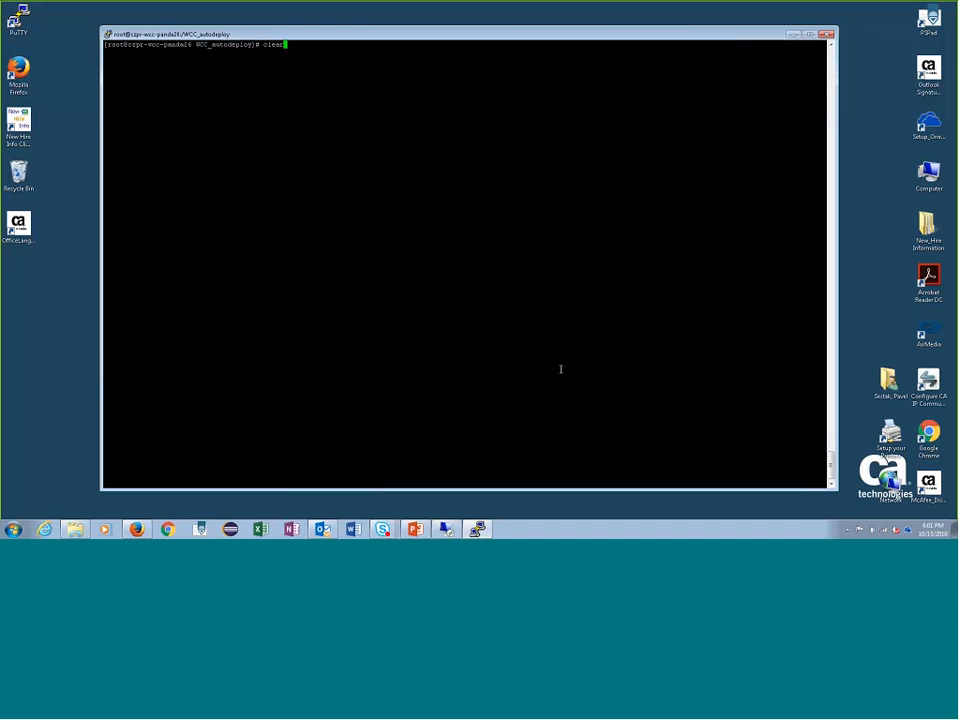
key("Up")
key("Up")
key("Return")
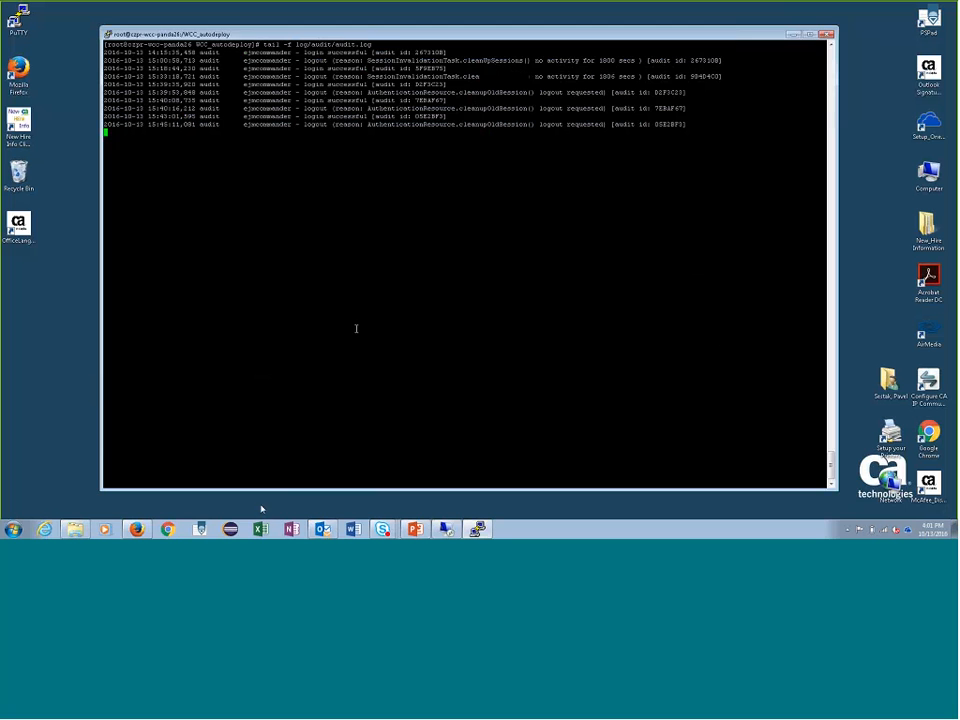
- In Firefox, try to log in as ejmcommander with an invalid password, and place the browser window below the audit log lines
left_click(137, 529)
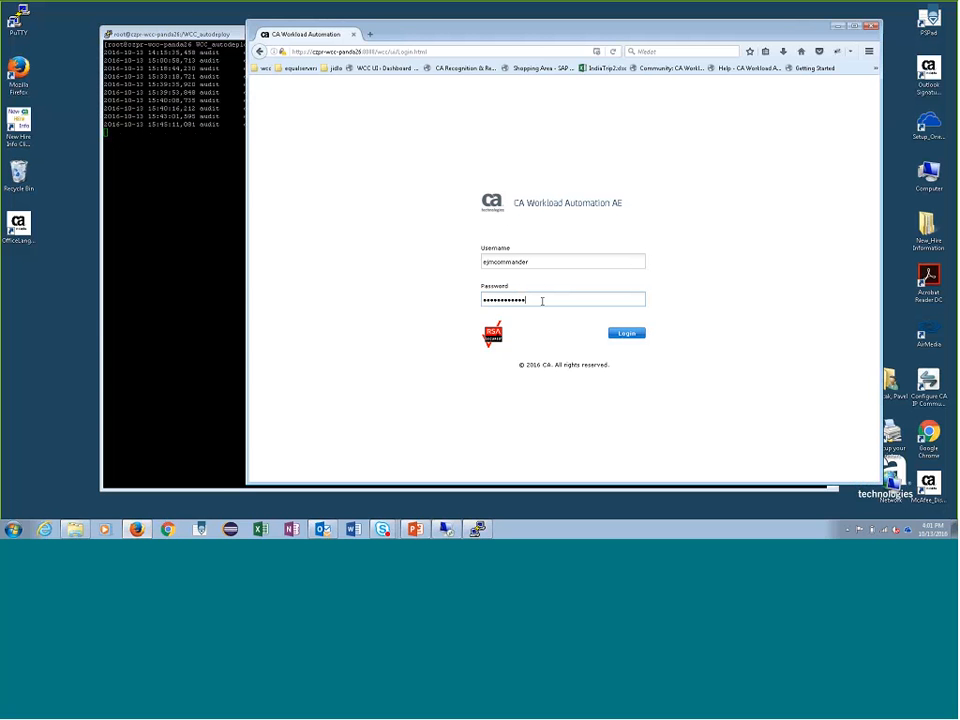
left_click(626, 334)
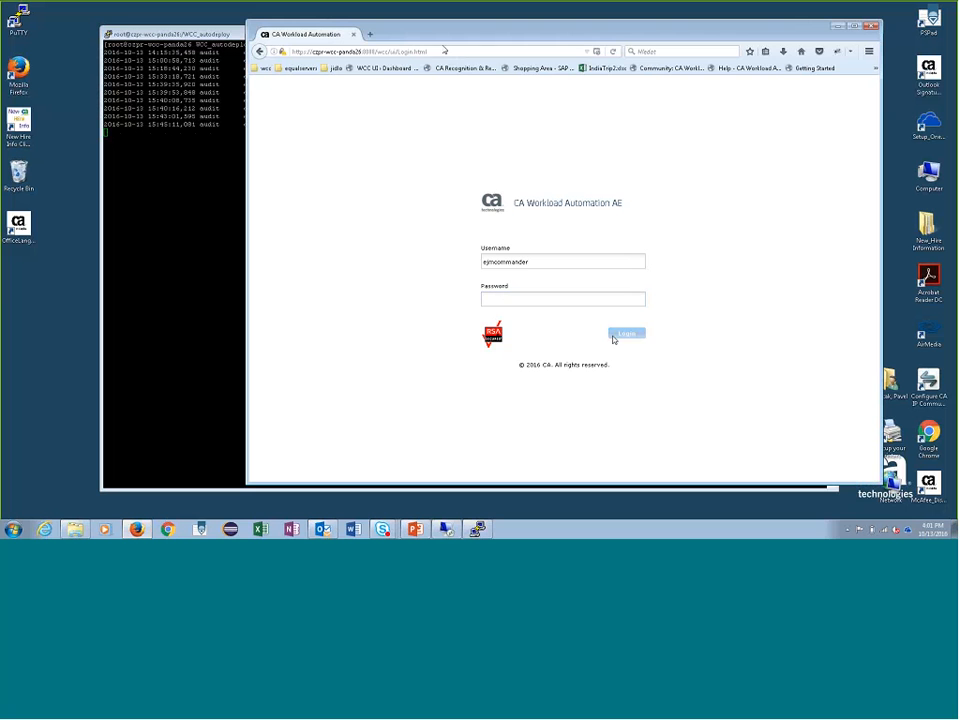
left_click(563, 299)
type("•••")
left_click(630, 334)
left_click_drag(686, 35, 644, 203)
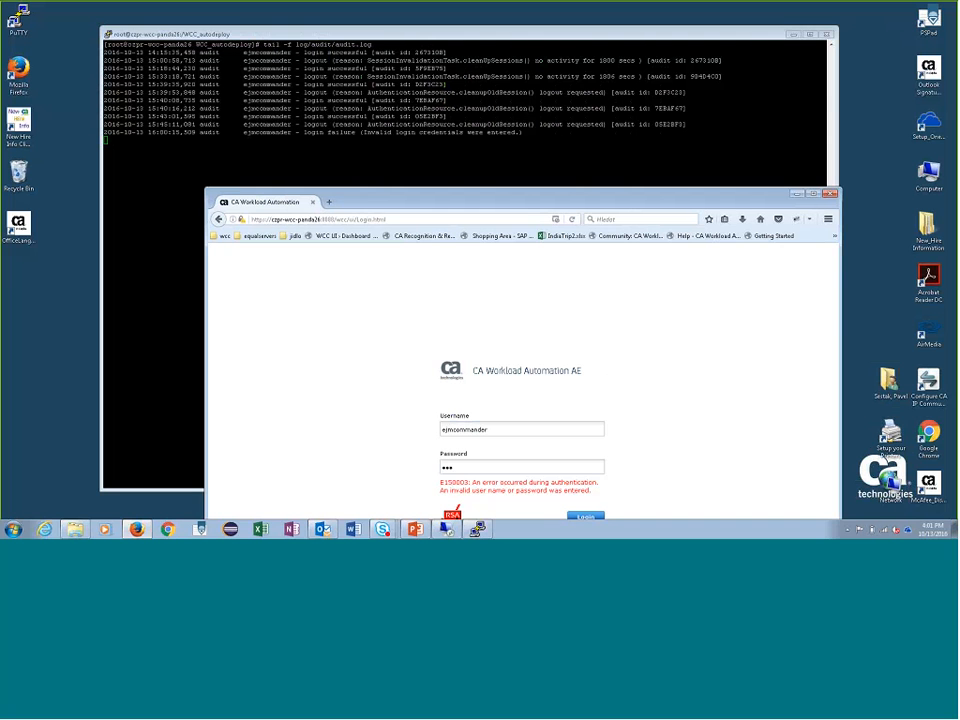
- Replace the invalid entry with the correct account password and log in to the web interface
double_click(474, 466)
type("*************")
key("Return")
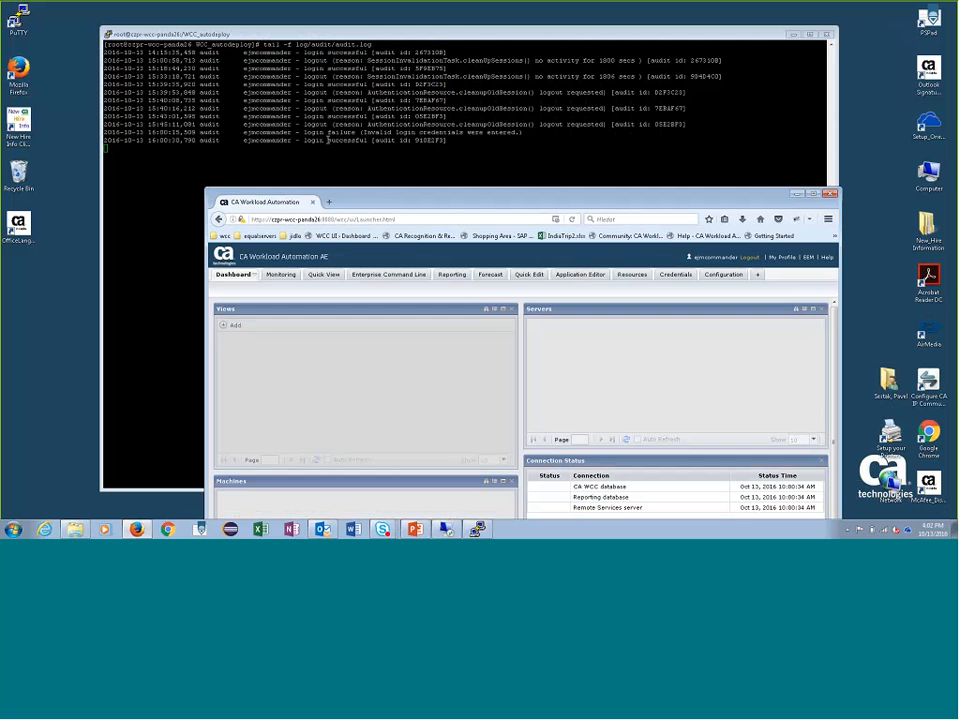
left_click(749, 262)
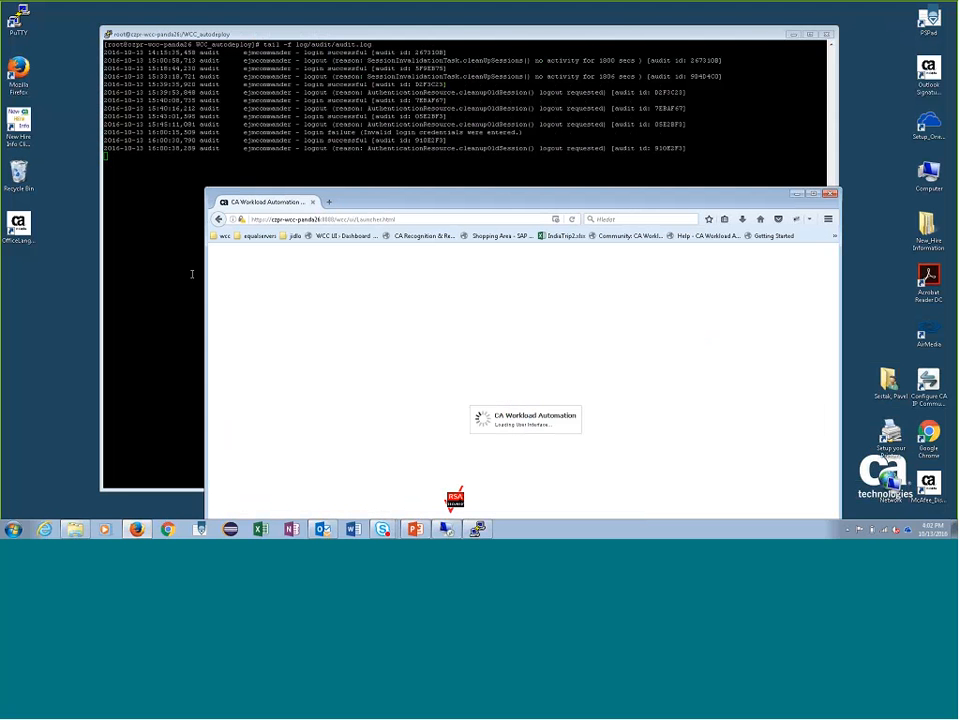
type("ejmco")
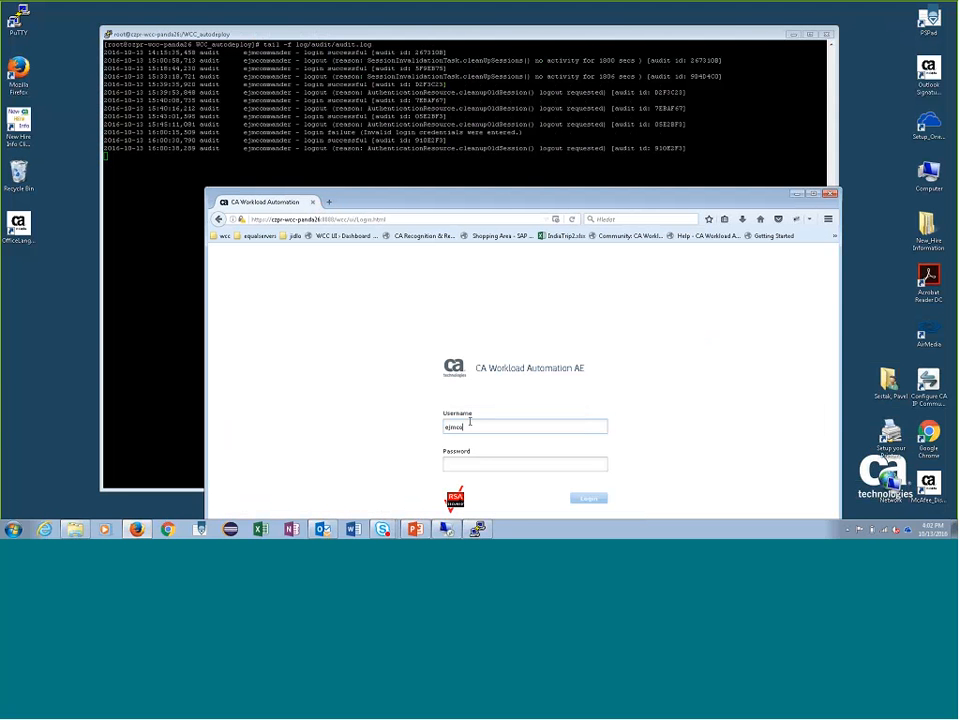
type("mmander")
key("Tab")
type("••••••••••••")
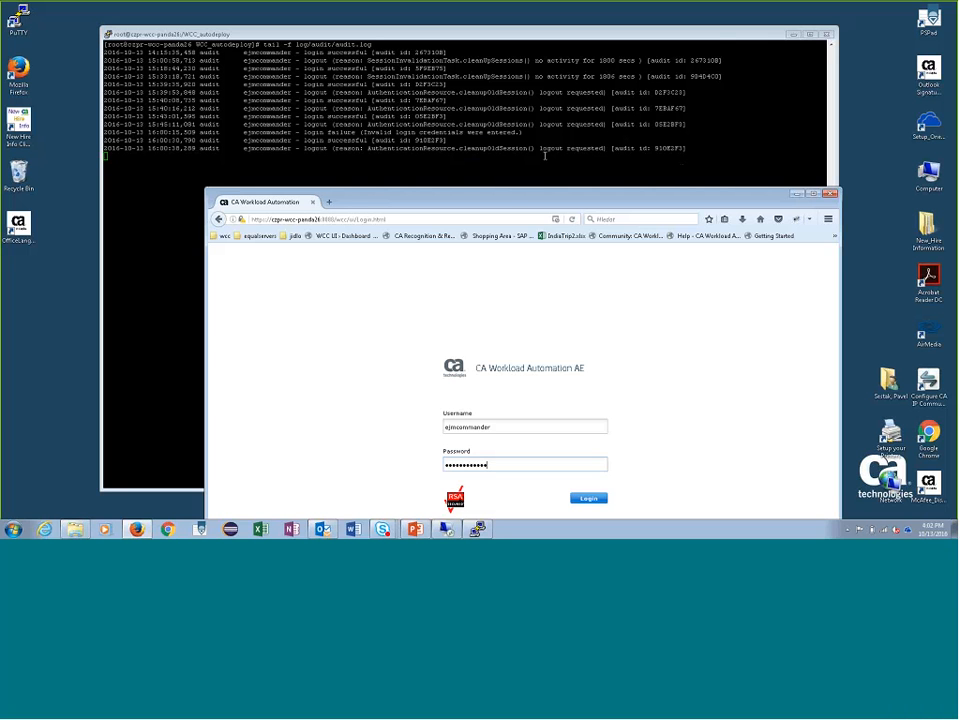
- Compare the audit ids of the latest login and logout entries in the audit log to match them to one session
double_click(430, 140)
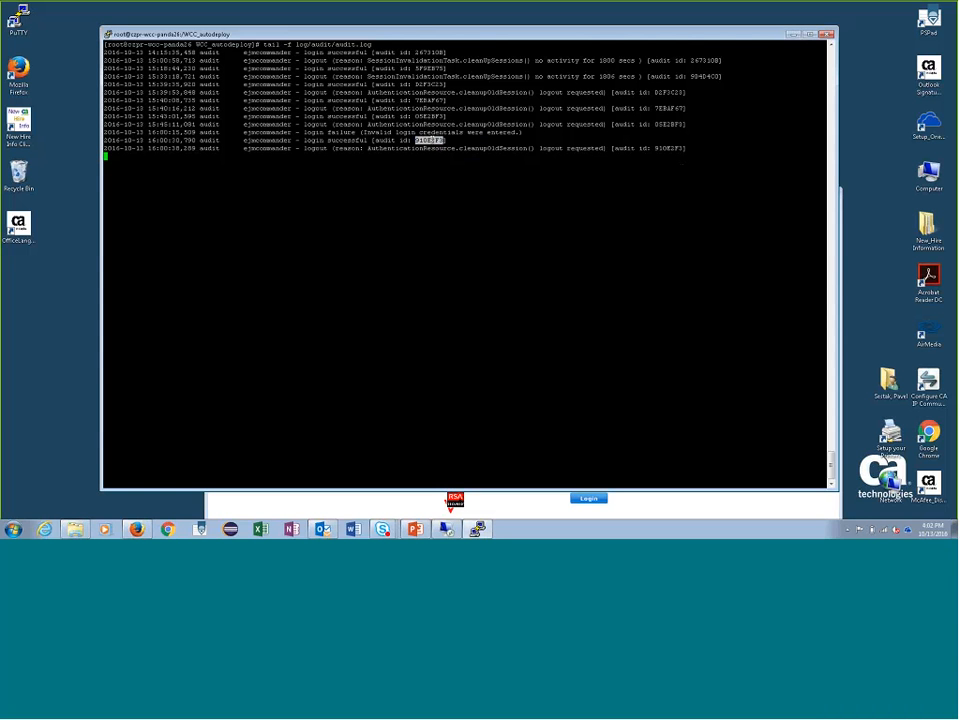
double_click(668, 148)
left_click(420, 140)
double_click(422, 140)
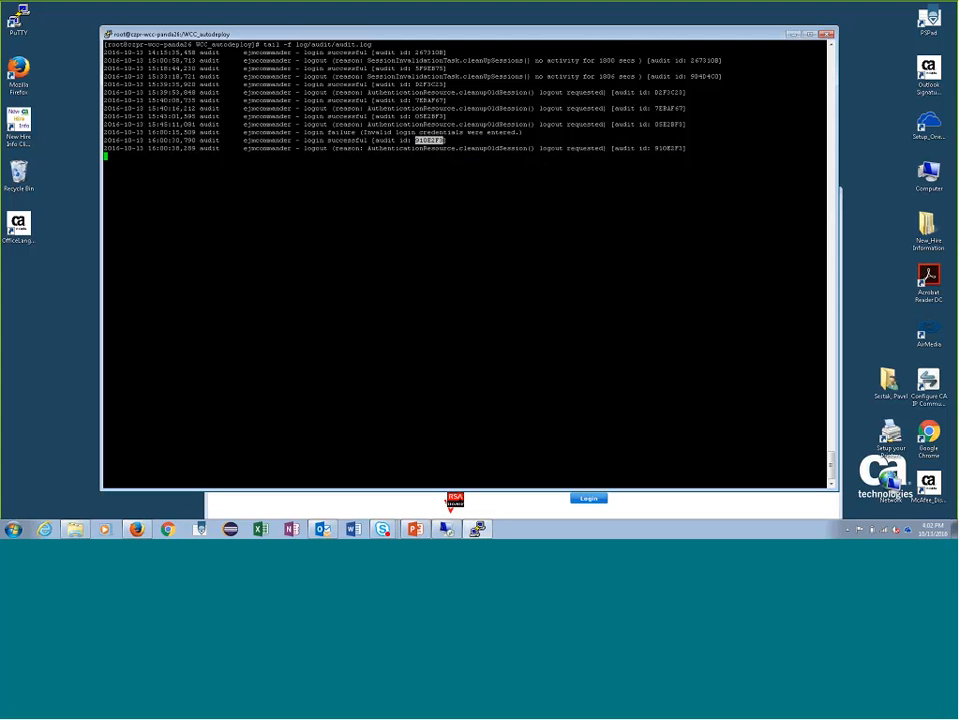
double_click(670, 124)
left_click(455, 128)
- Return to the browser, log in with the filled-in credentials and add a new dashboard named My
left_click(632, 508)
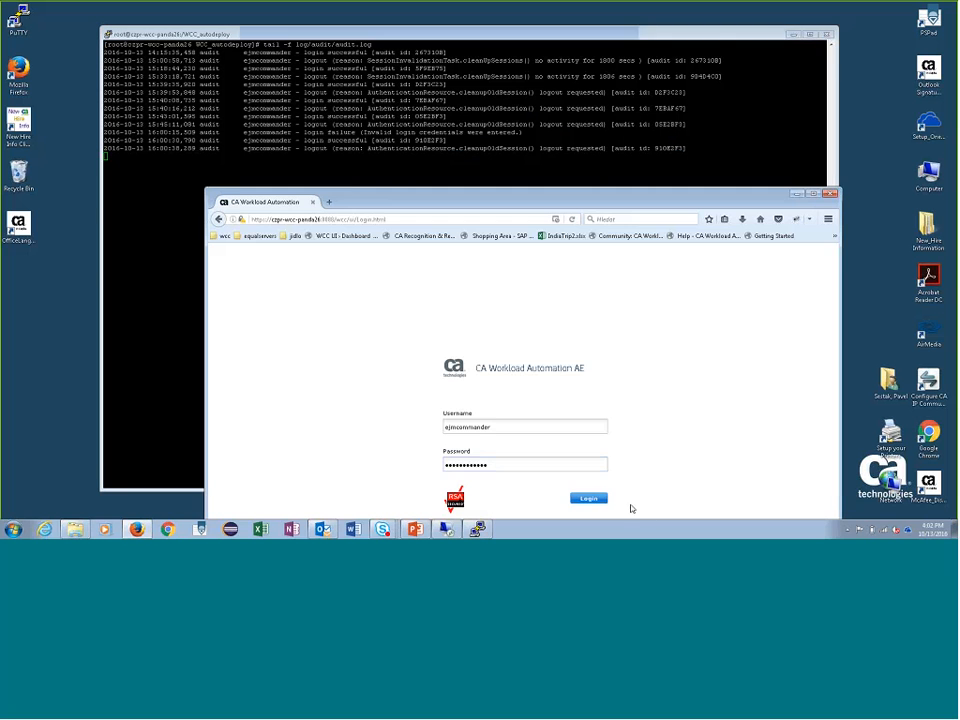
left_click(595, 498)
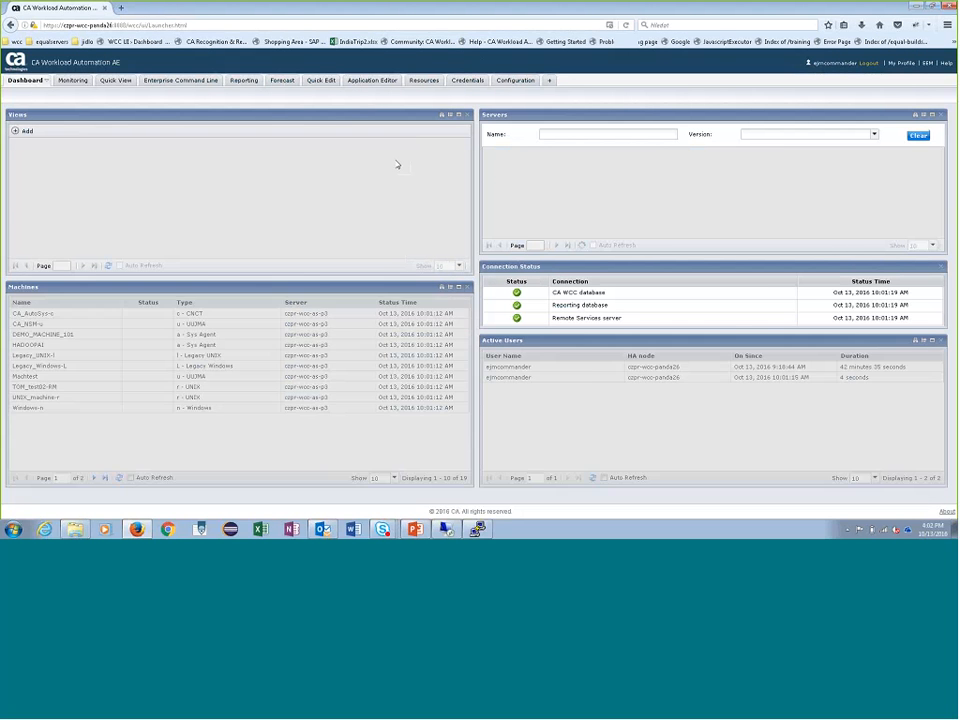
left_click(549, 81)
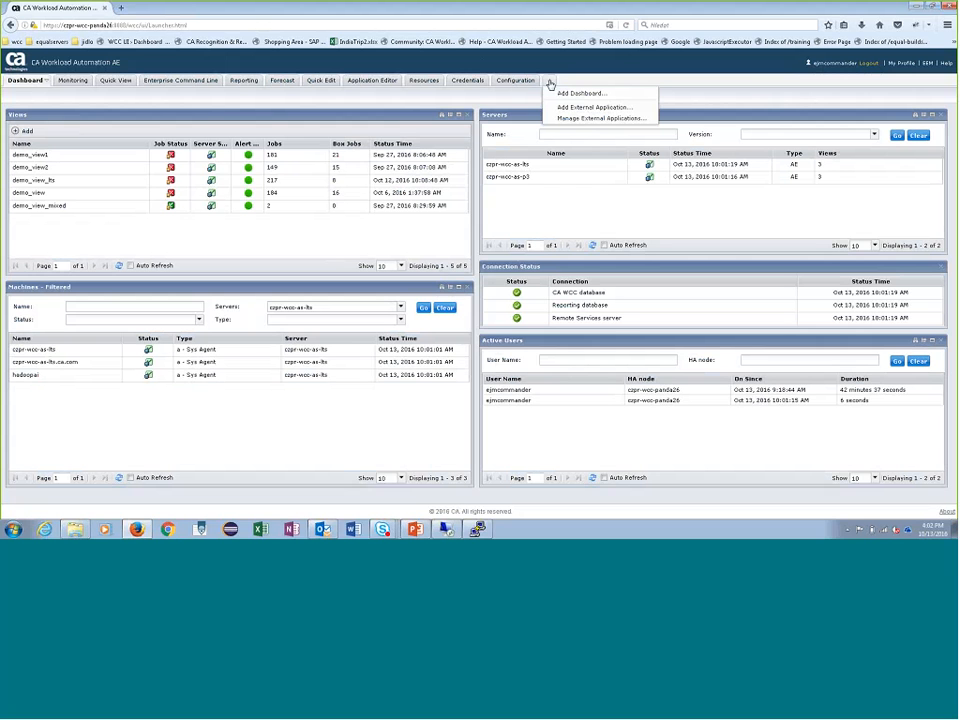
left_click(601, 95)
left_click(468, 278)
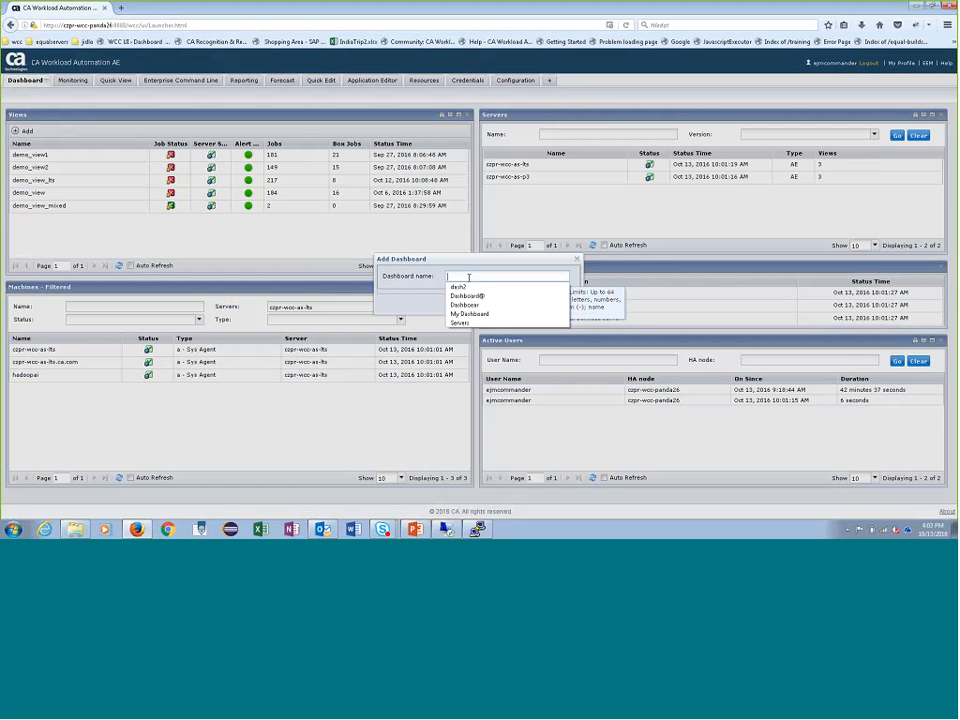
type("My")
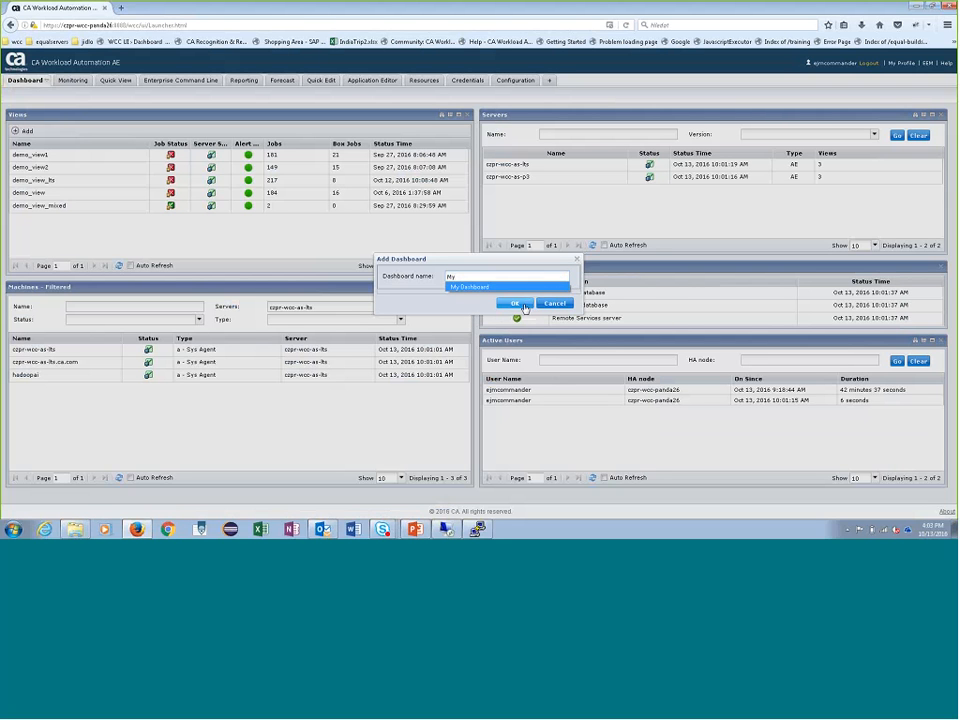
left_click(515, 303)
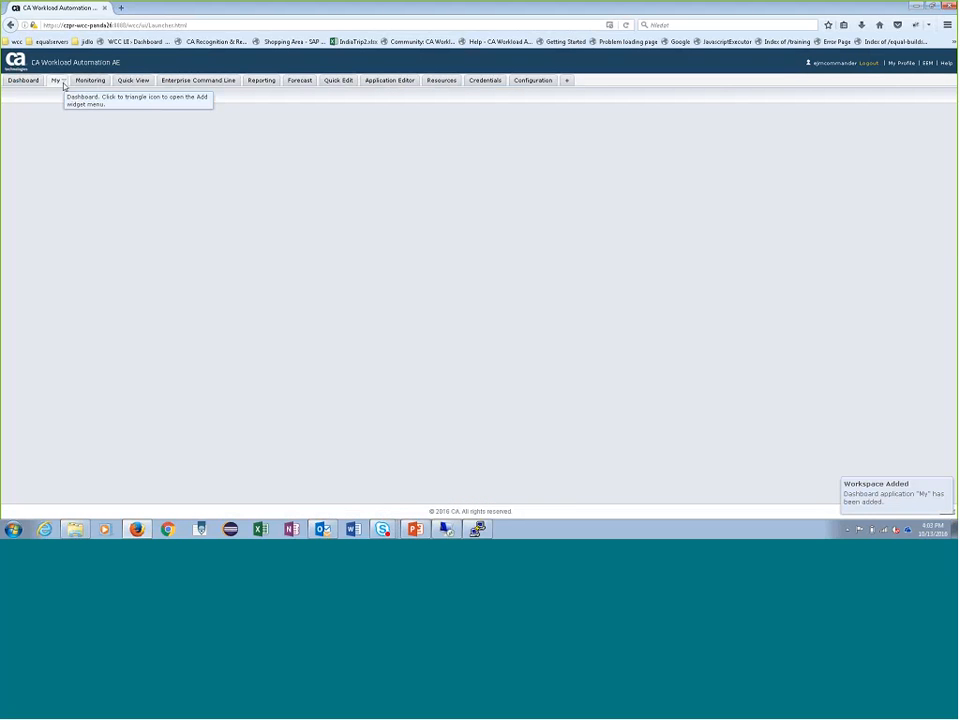
- Rename the My dashboard to MyDashboard
left_click(64, 84)
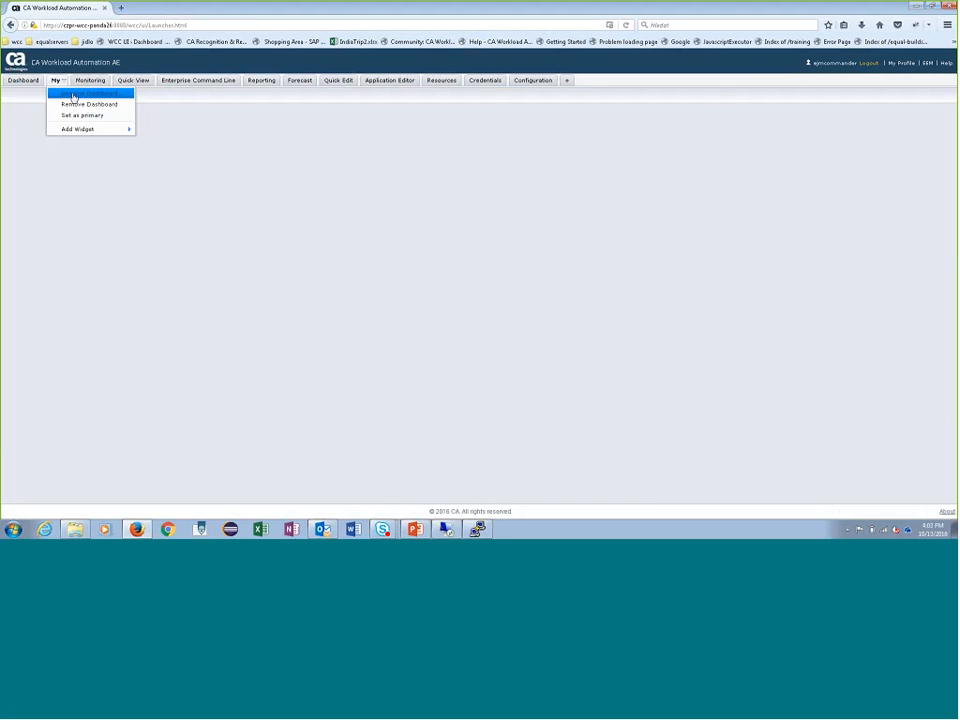
left_click(79, 100)
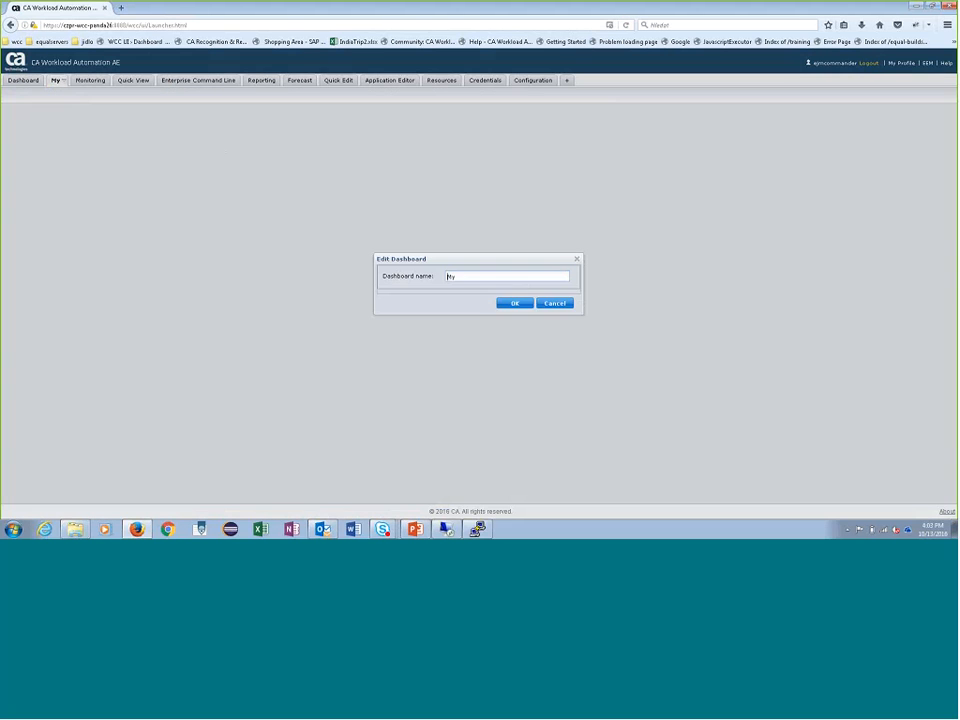
left_click(468, 276)
type("D")
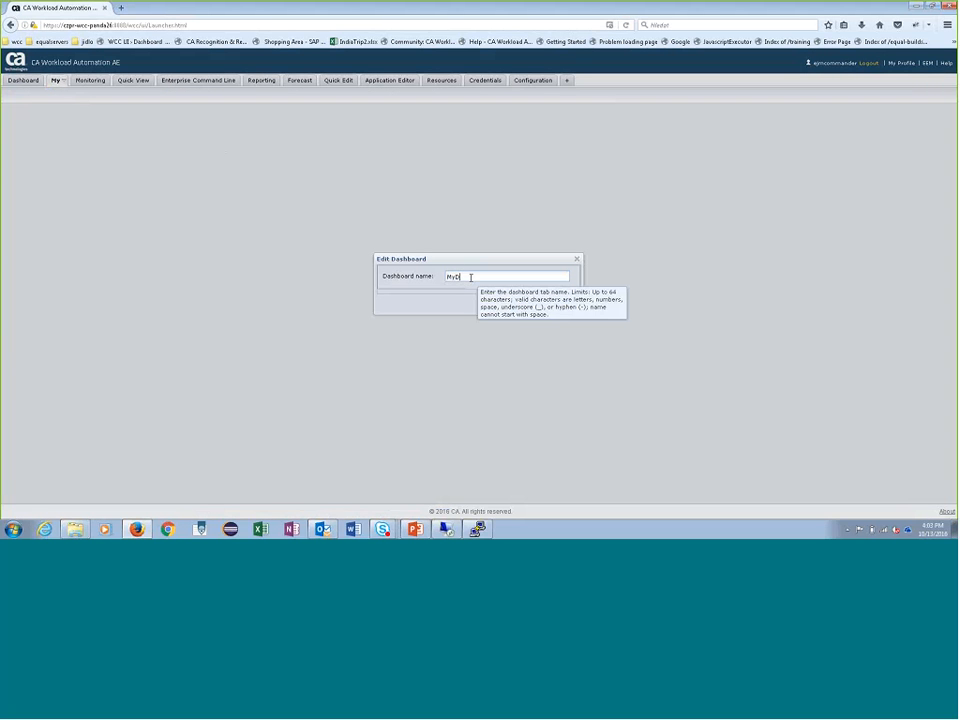
type("ashboard")
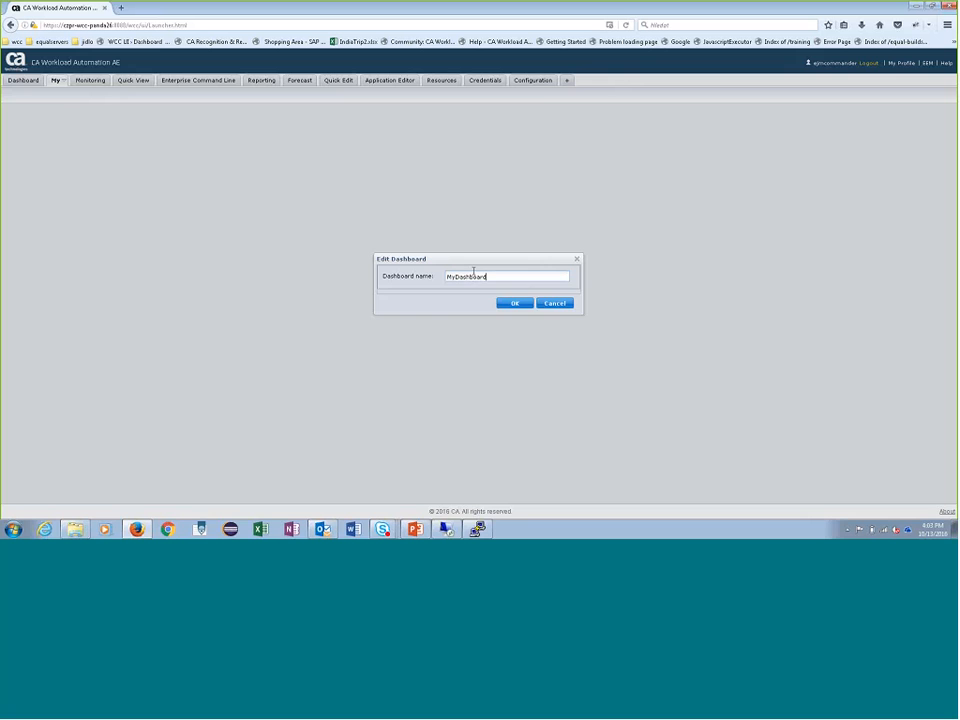
left_click(524, 301)
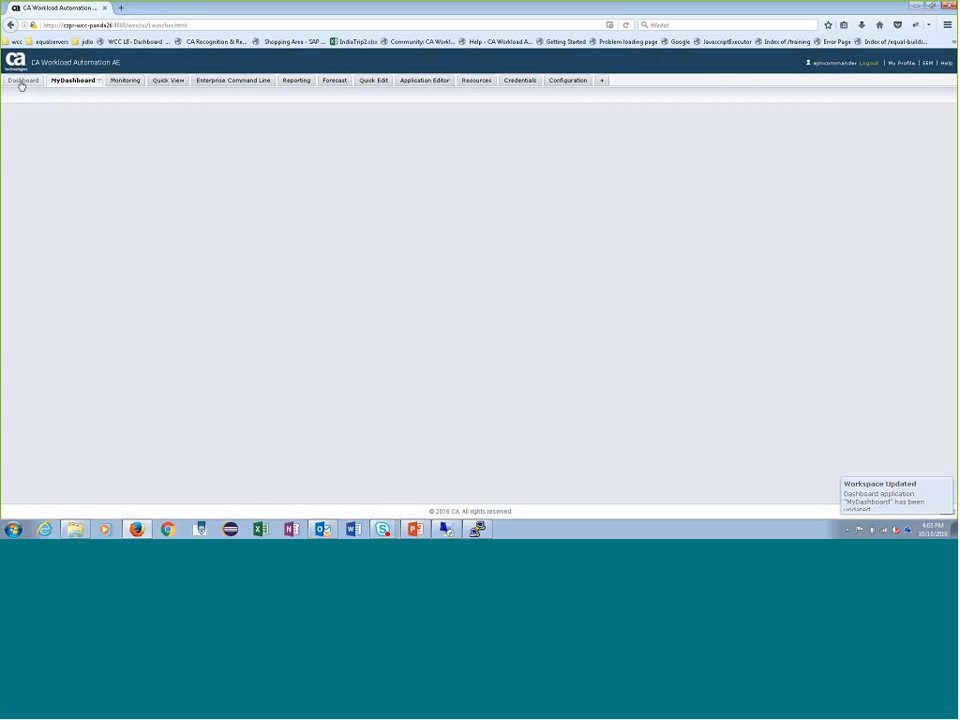
- Set MyDashboard as the primary dashboard
left_click(100, 84)
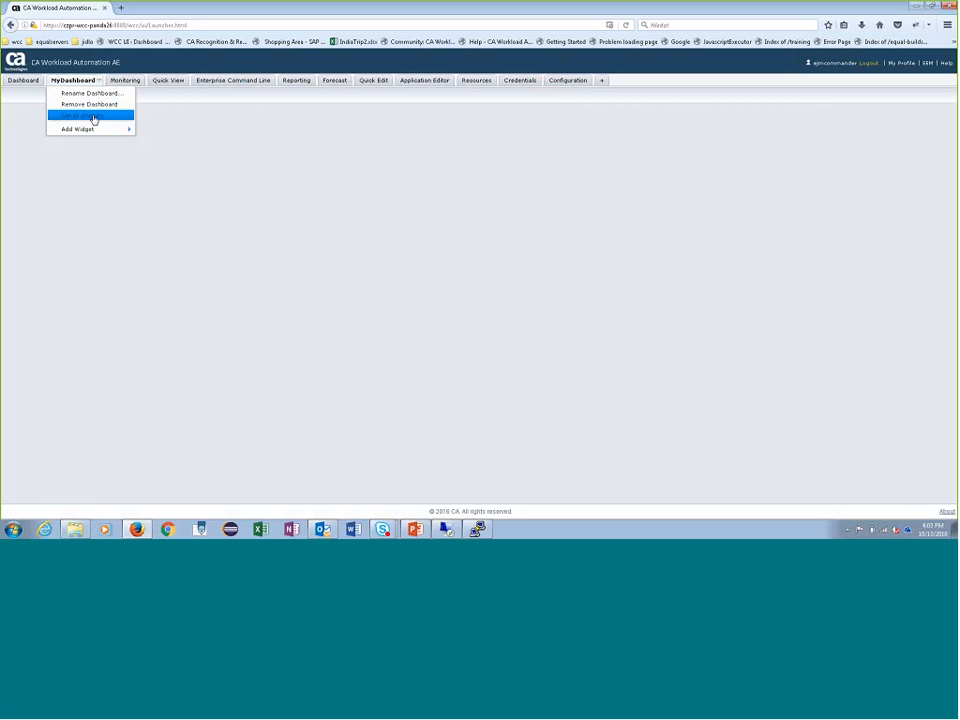
left_click(98, 118)
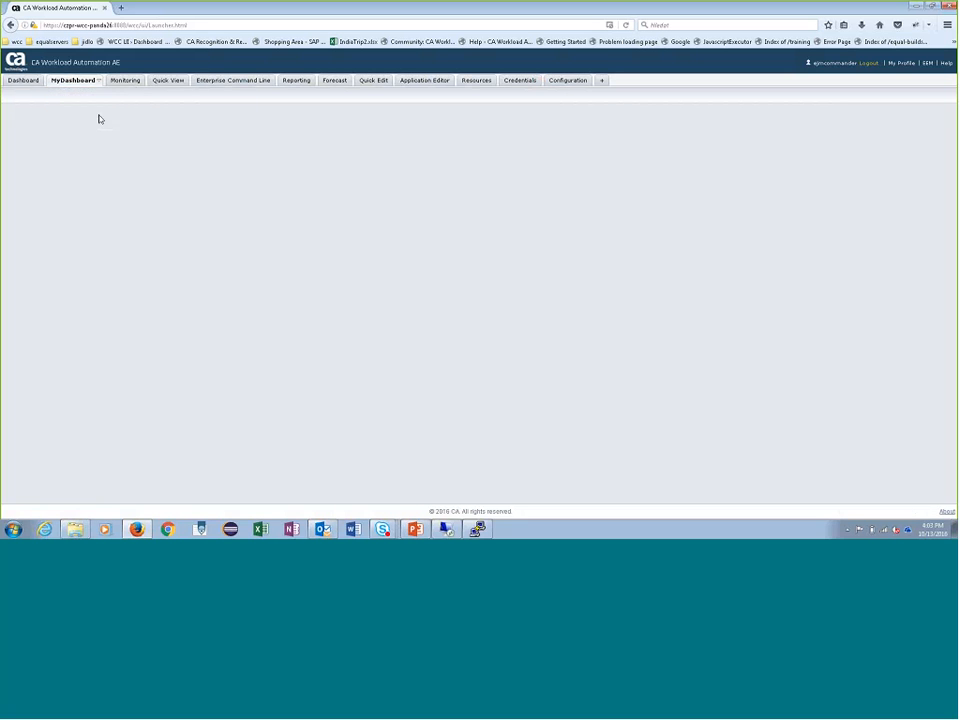
- Add a Jobs widget to MyDashboard and save it with czpr-wcc-as-lts as its server
left_click(57, 81)
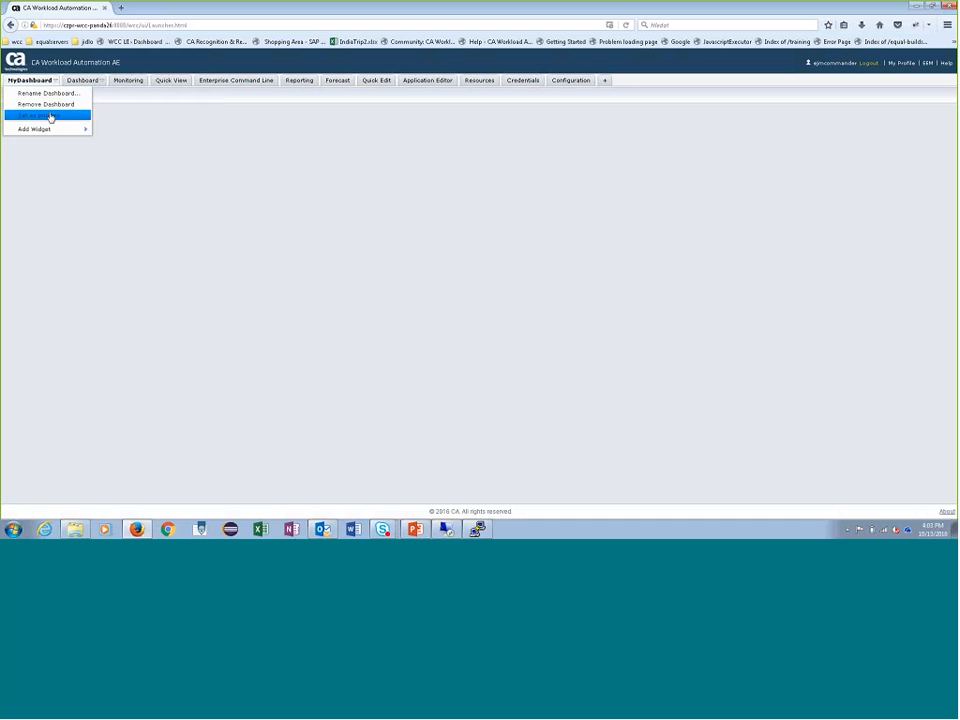
mouse_move(81, 131)
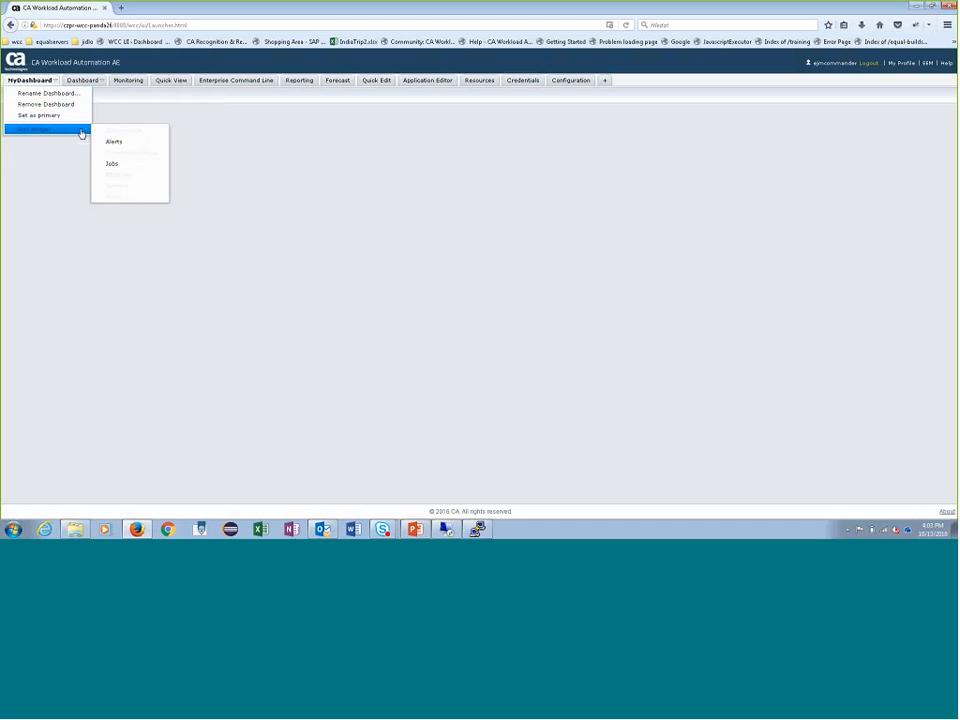
left_click(122, 165)
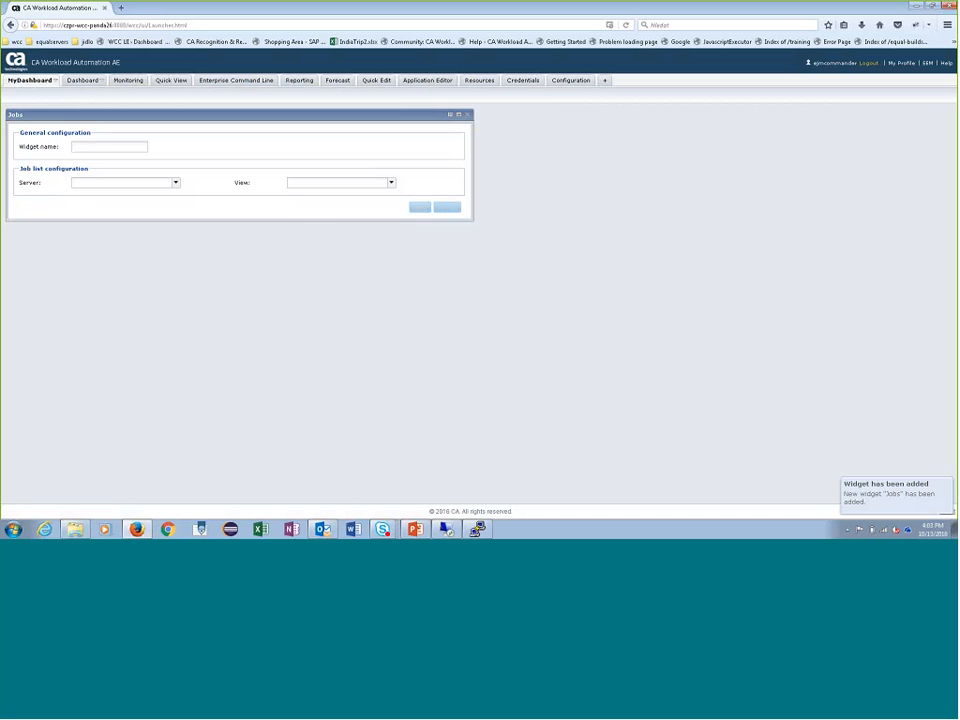
left_click(178, 186)
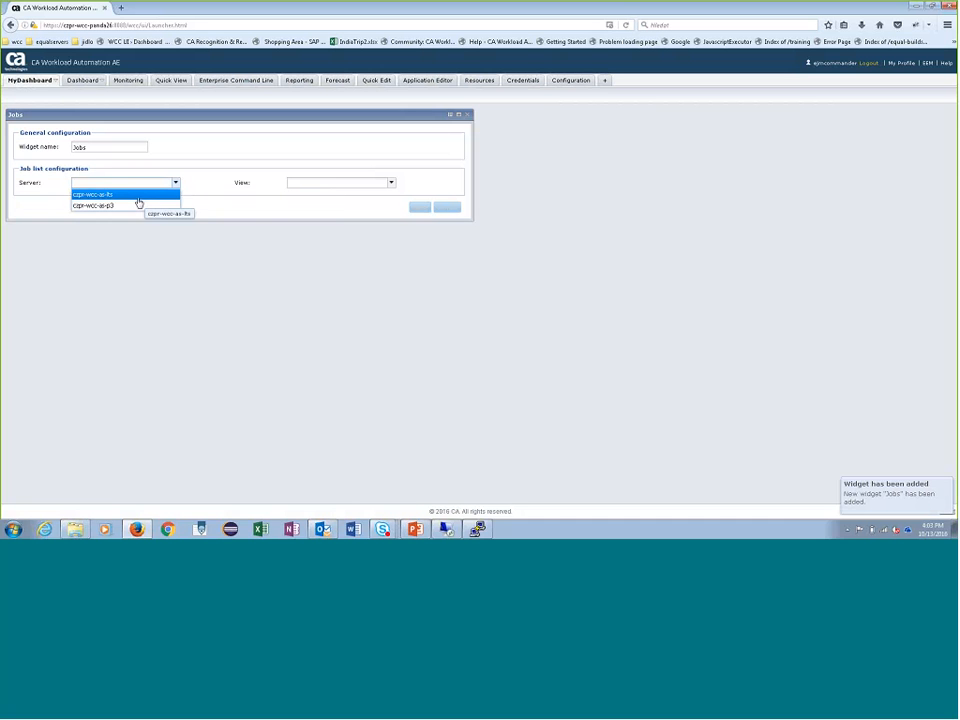
left_click(141, 201)
left_click(390, 183)
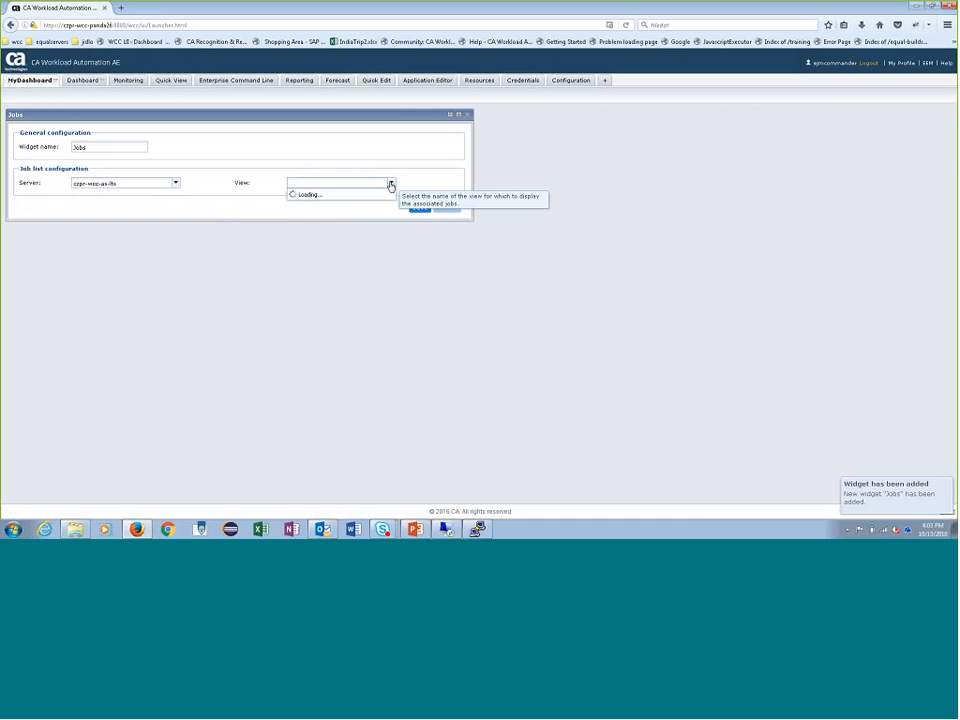
left_click(402, 165)
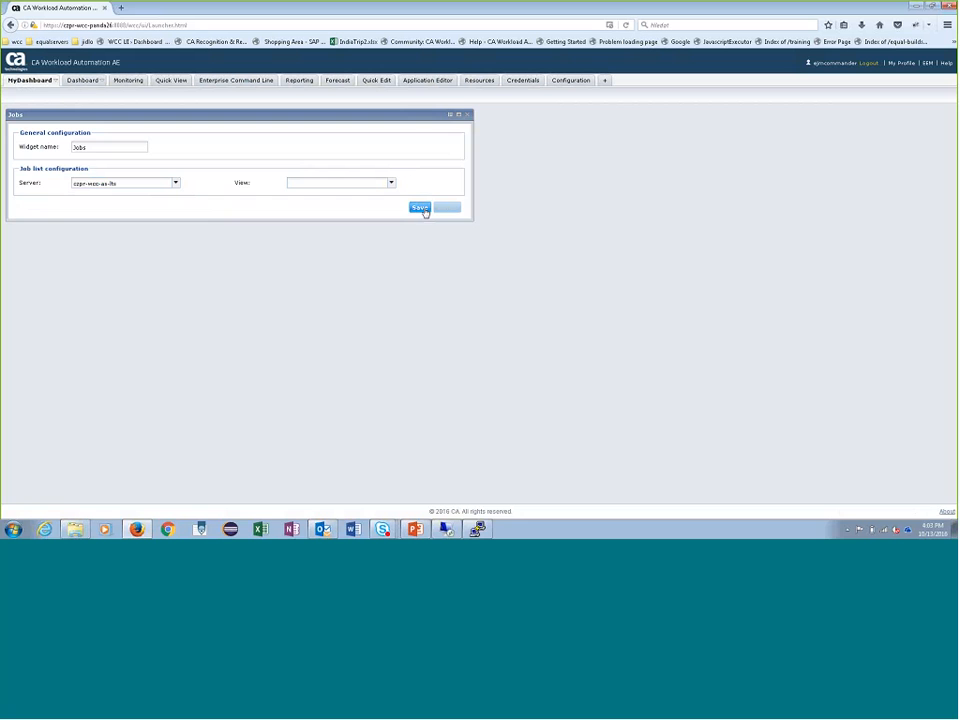
left_click(419, 207)
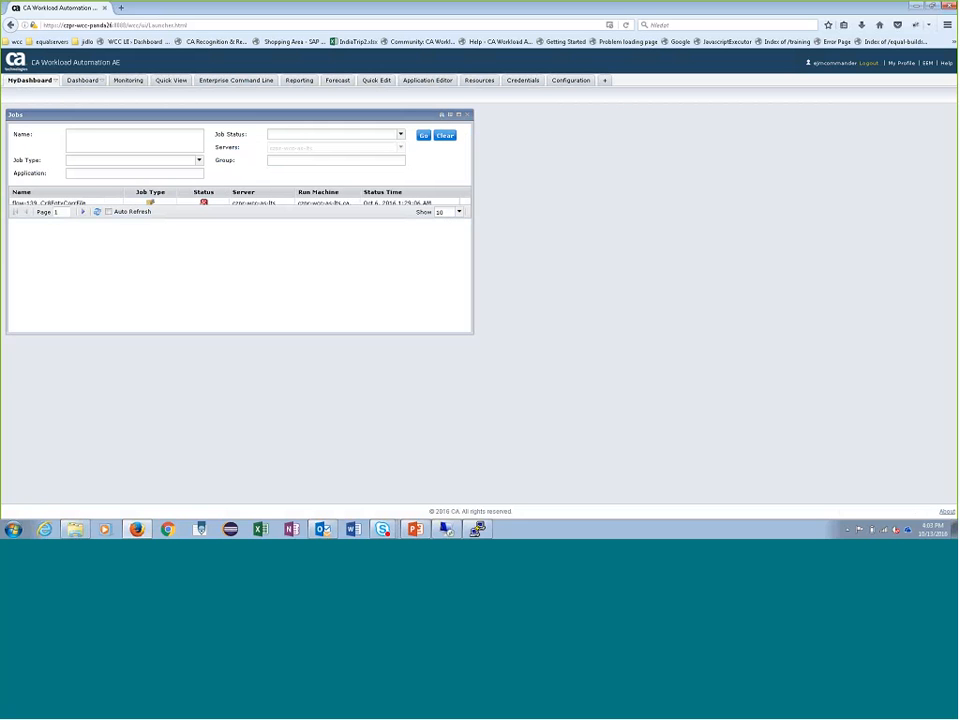
- Filter the czpr-wcc-as-lts Jobs widget to show only jobs with the Failure status
left_click(313, 137)
left_click(295, 178)
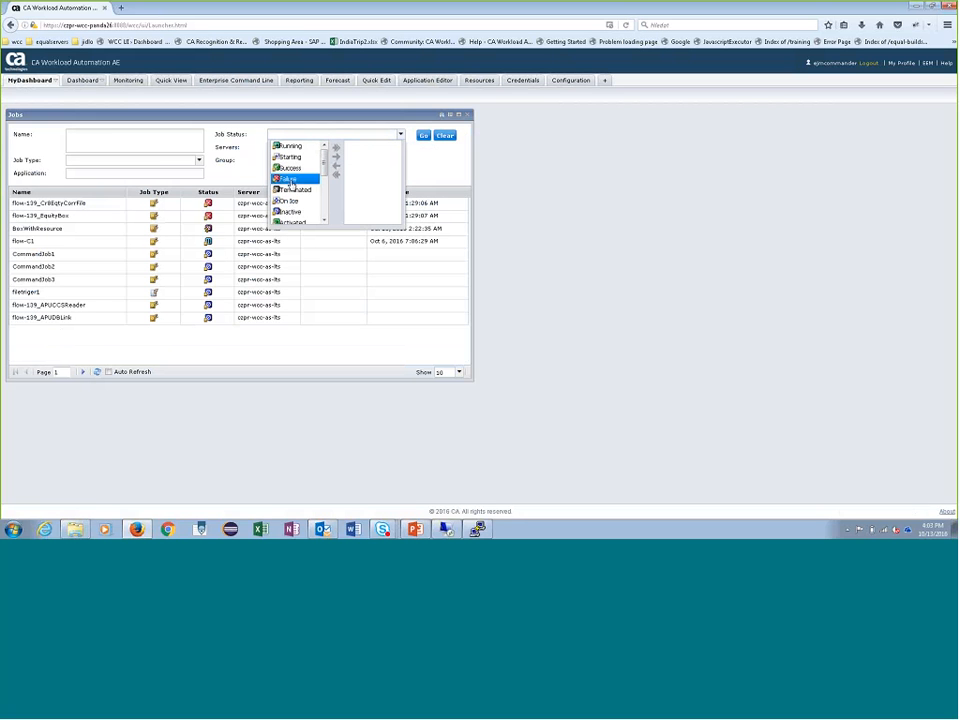
left_click(336, 157)
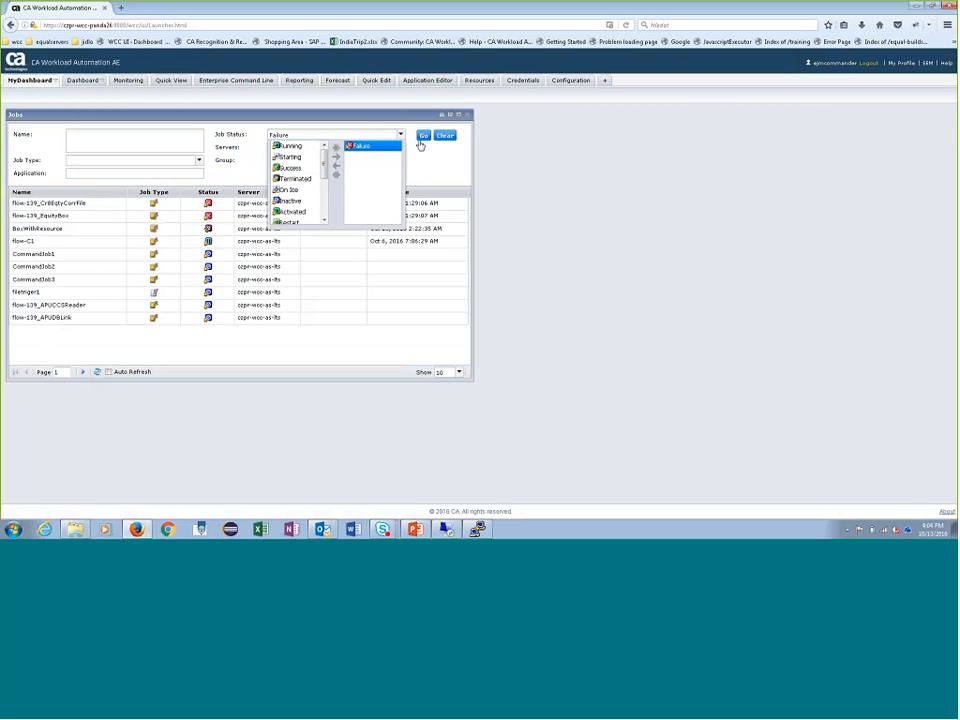
left_click(412, 134)
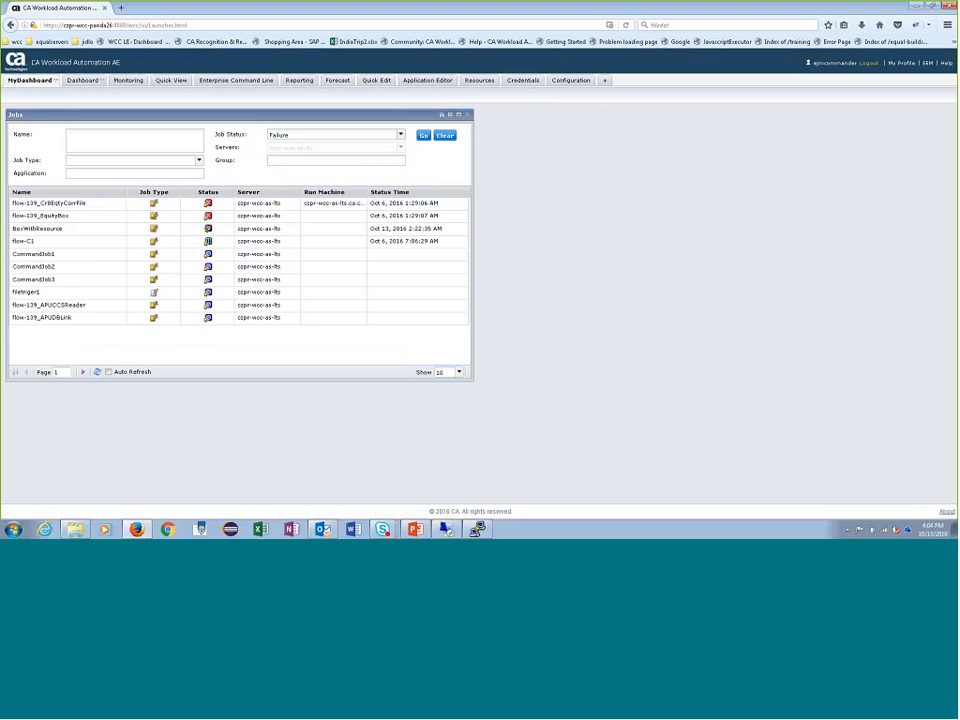
left_click(422, 134)
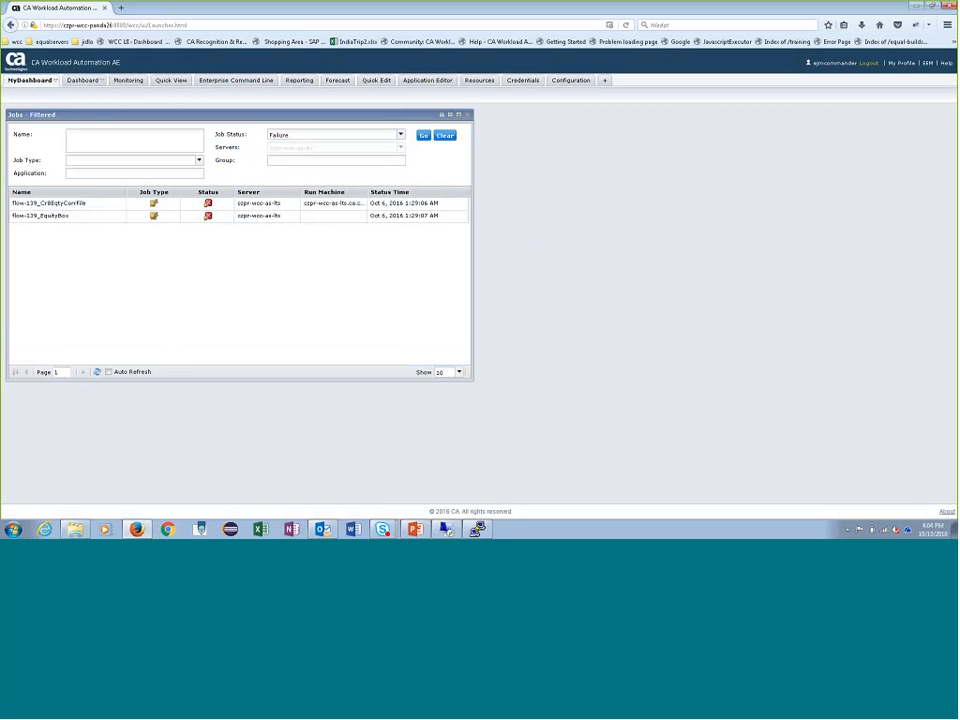
- Add a second Jobs widget to MyDashboard and save it with demo_view2 as its view
left_click(35, 80)
mouse_move(61, 131)
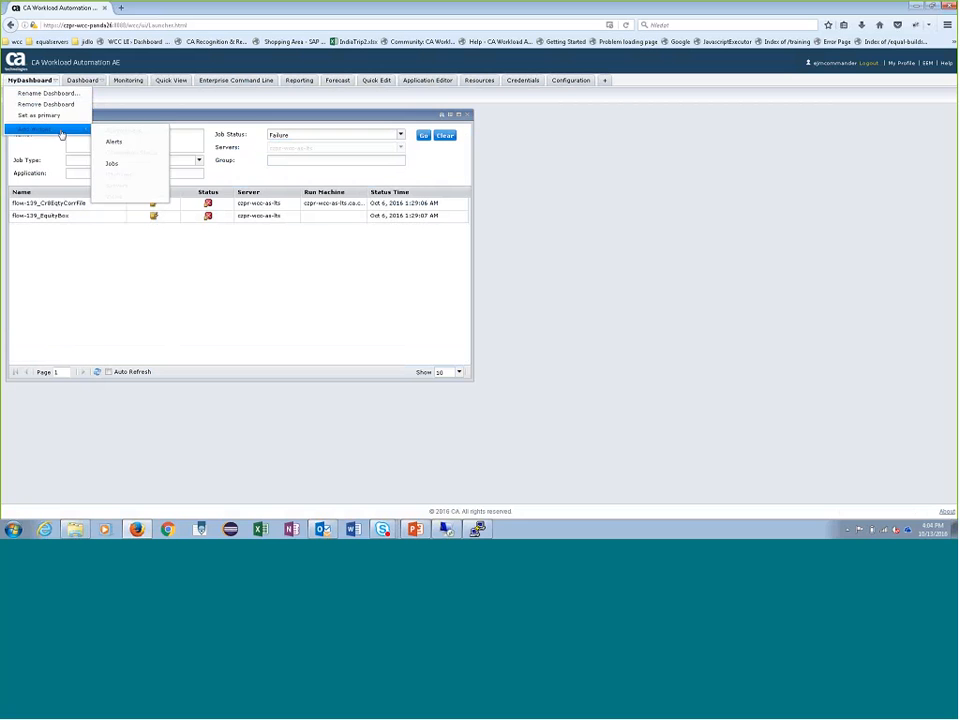
left_click(127, 167)
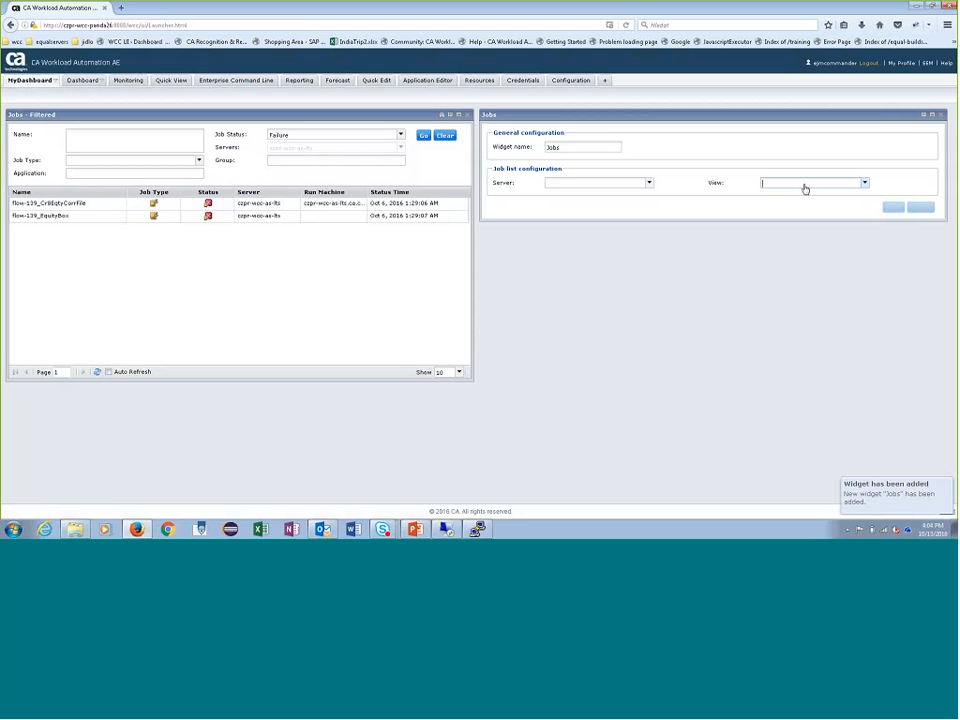
left_click(803, 185)
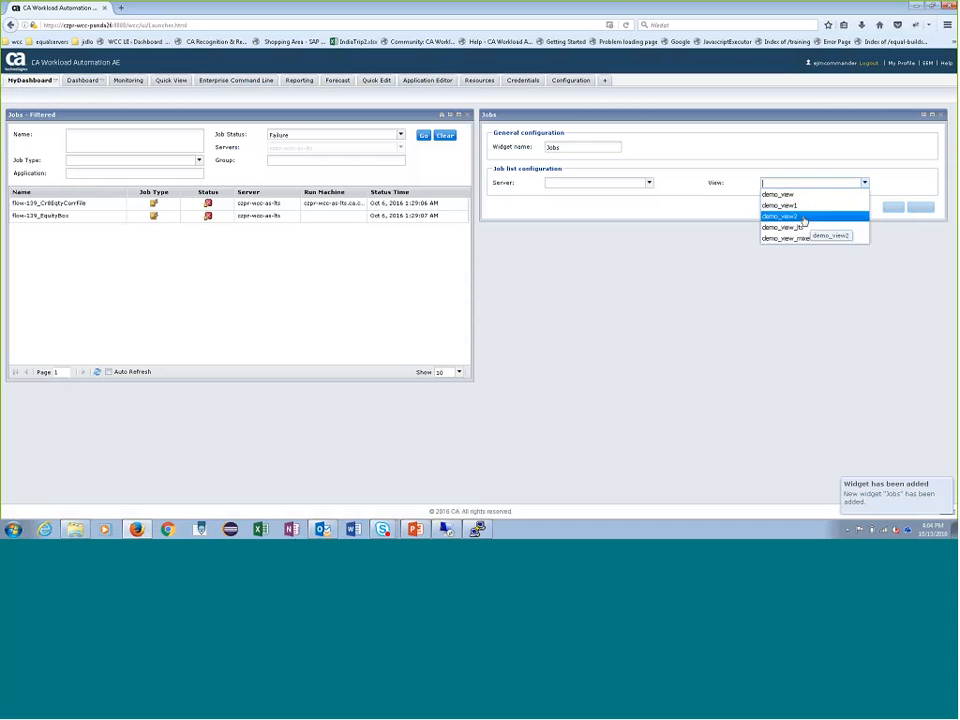
left_click(808, 216)
left_click(893, 207)
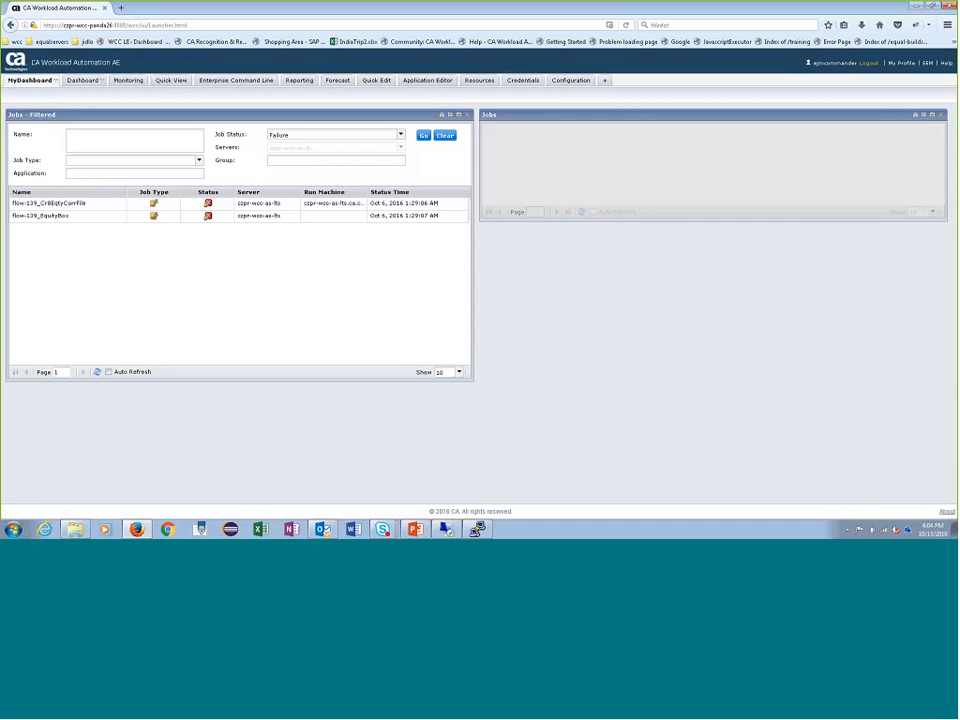
- Enlarge the demo_view2 Jobs widget vertically and set it to show 100 jobs per page
left_click_drag(696, 223, 713, 392)
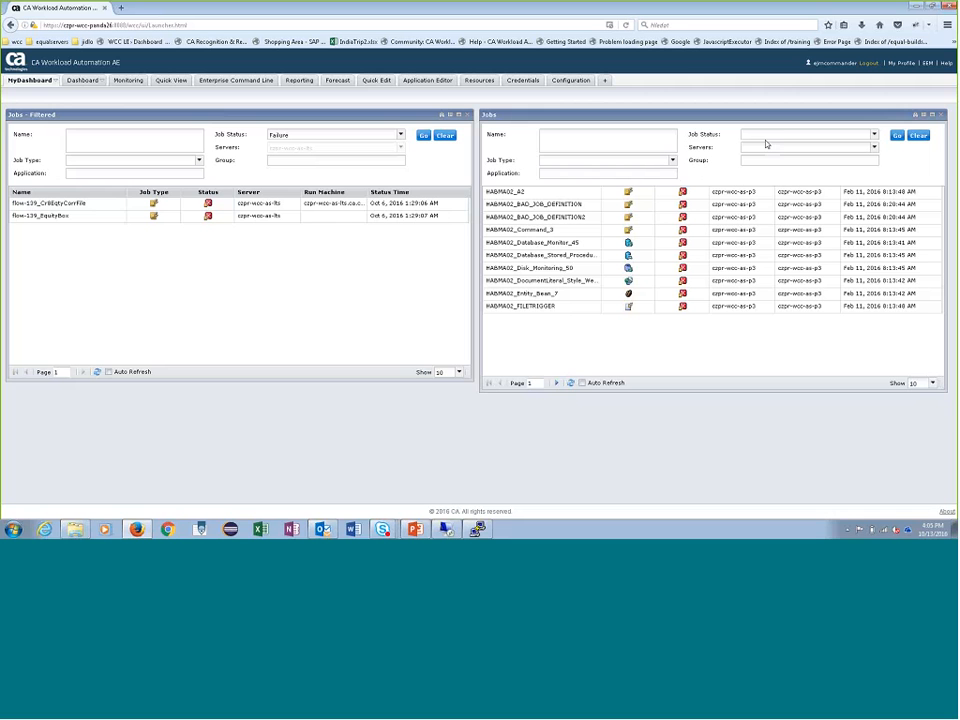
left_click(932, 383)
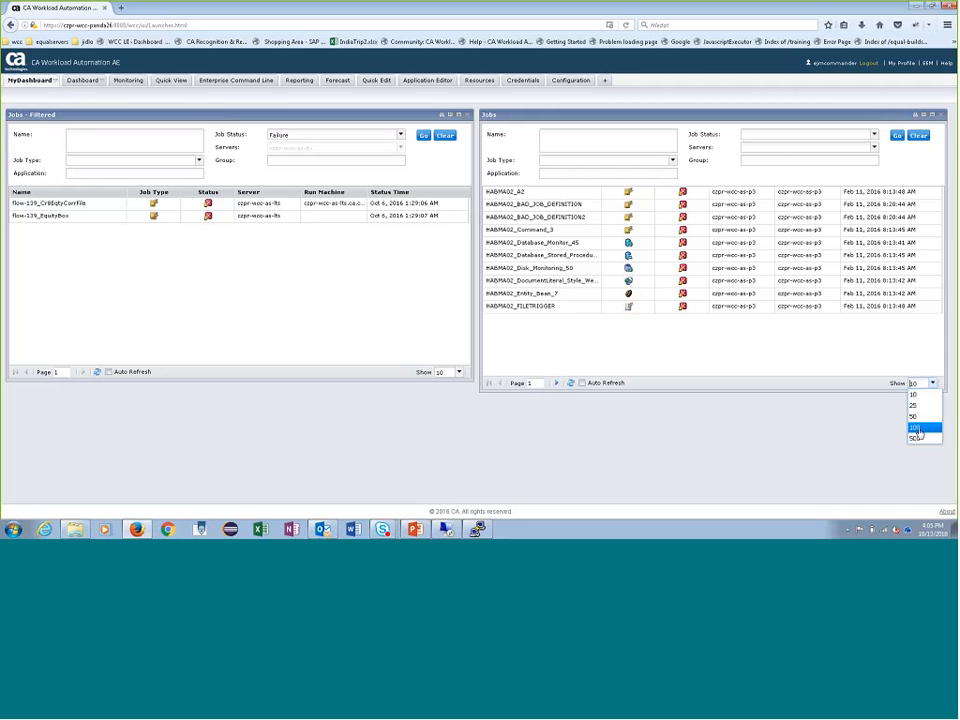
left_click(918, 428)
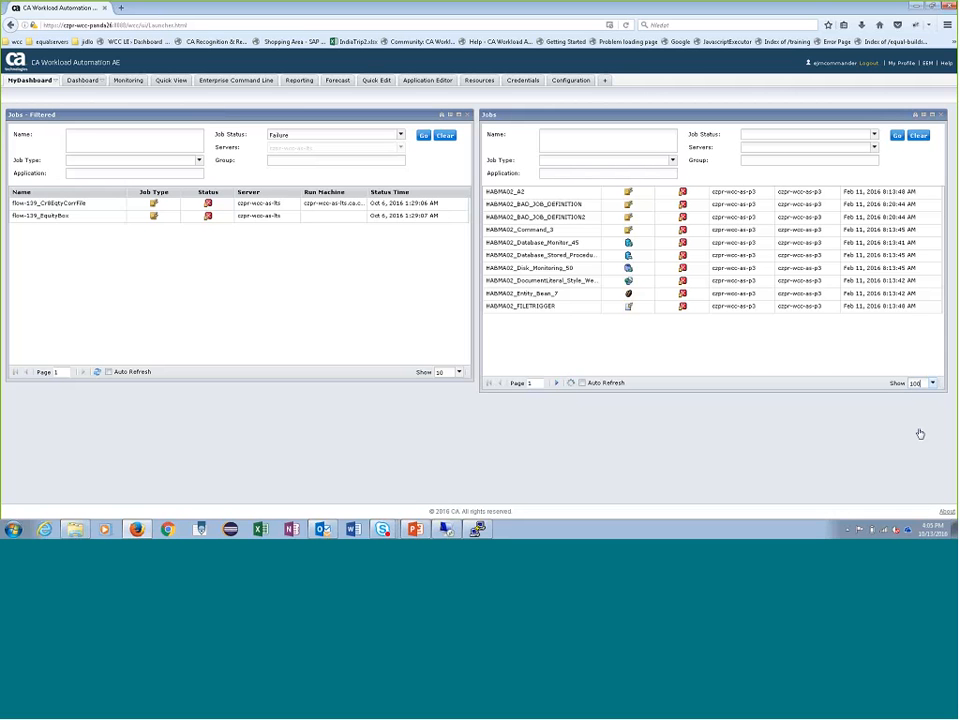
- Enable Auto Refresh in both Jobs widgets and stretch them down to the end of the dashboard area
left_click(583, 383)
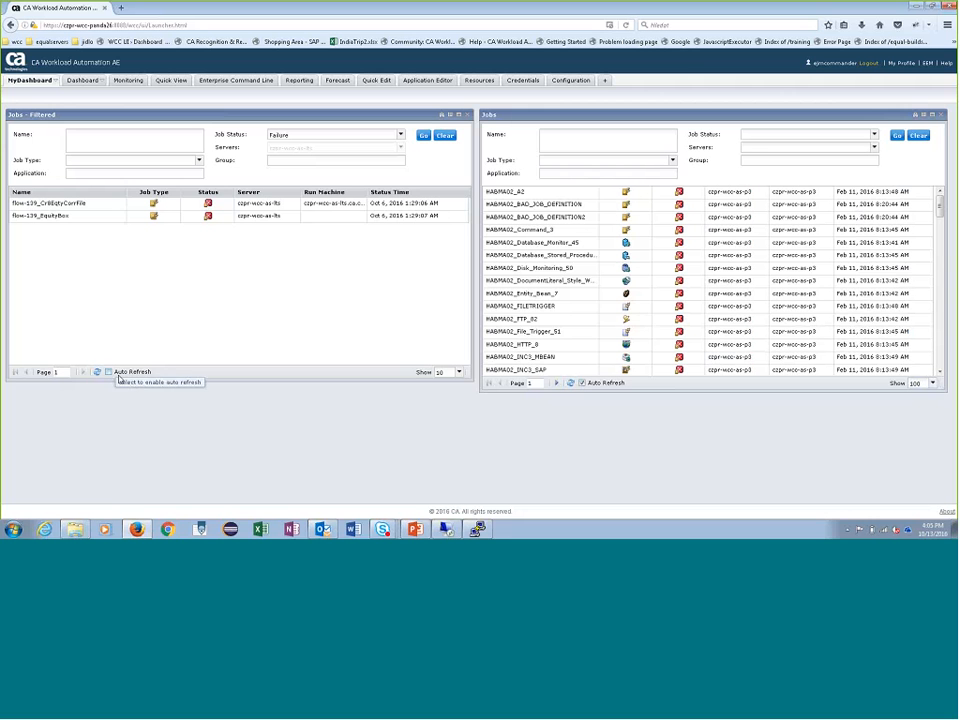
left_click(119, 377)
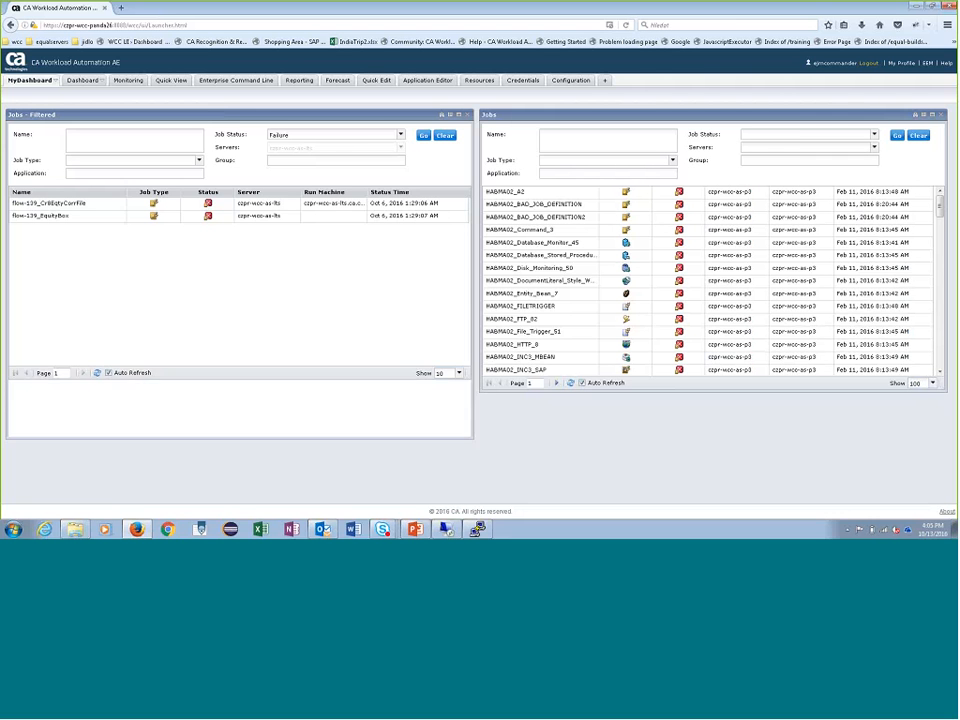
left_click_drag(137, 390, 135, 499)
left_click_drag(596, 393, 600, 506)
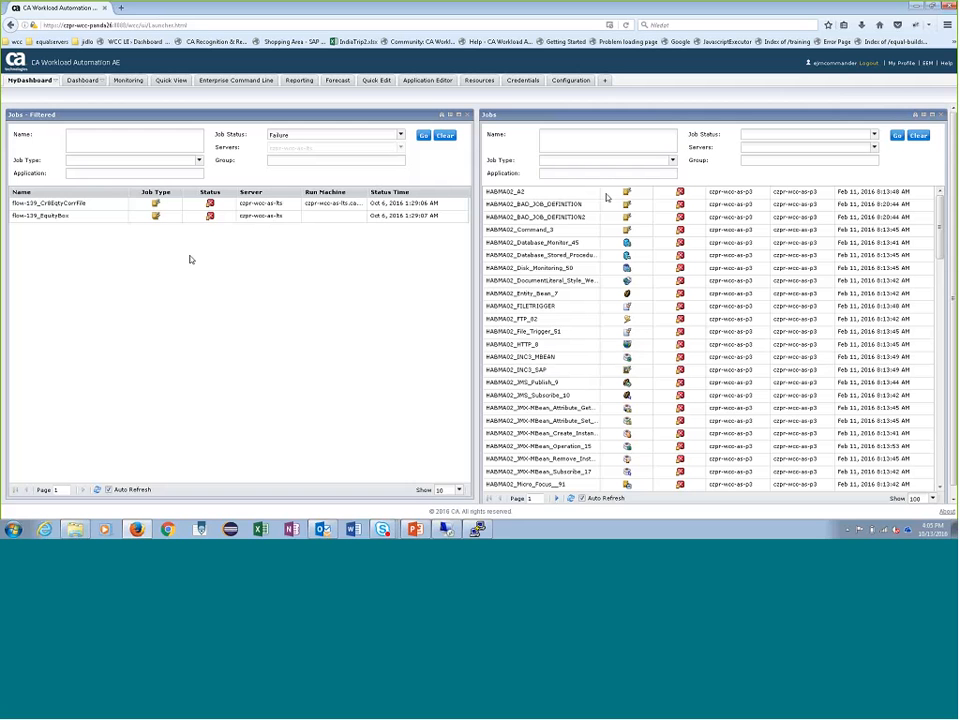
- Log out and log back in by entering the username and the account password
left_click(868, 63)
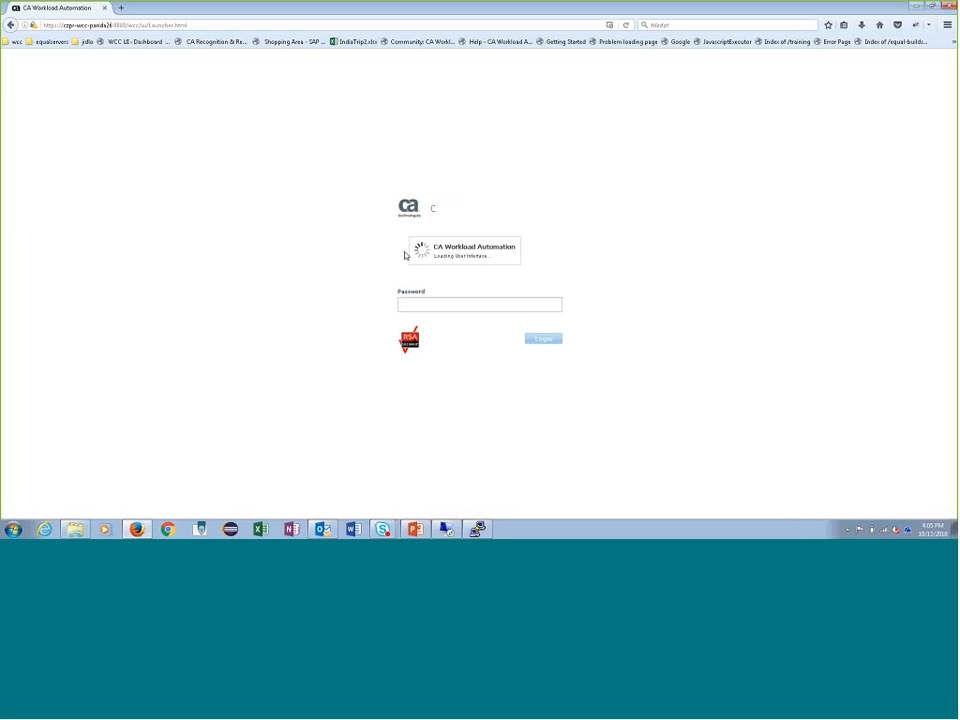
type("ejmcom")
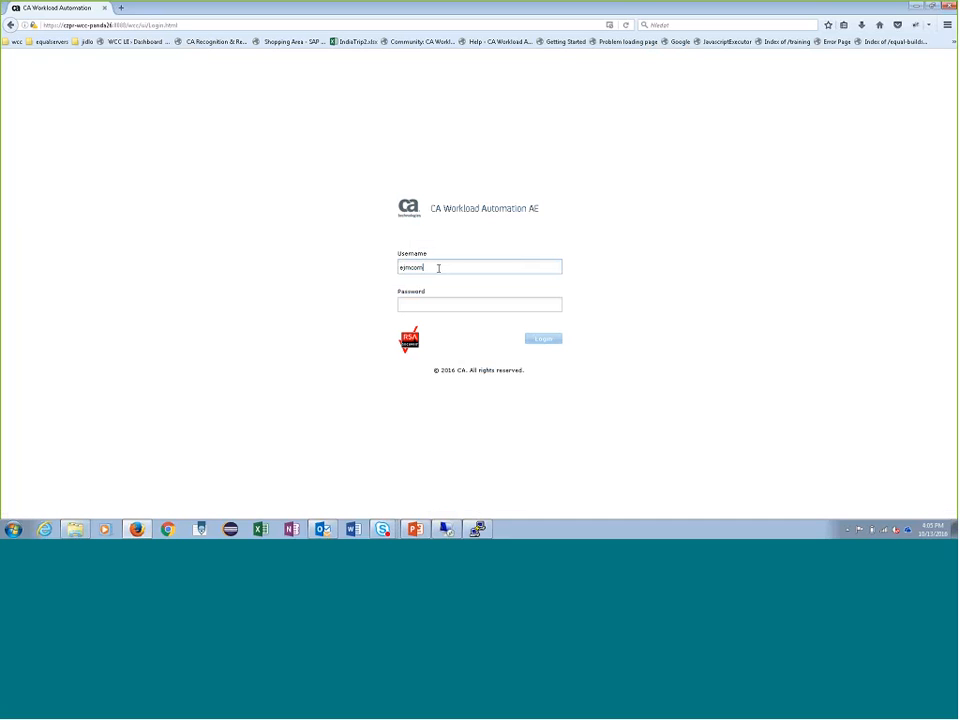
type("amander")
type("•••••••••")
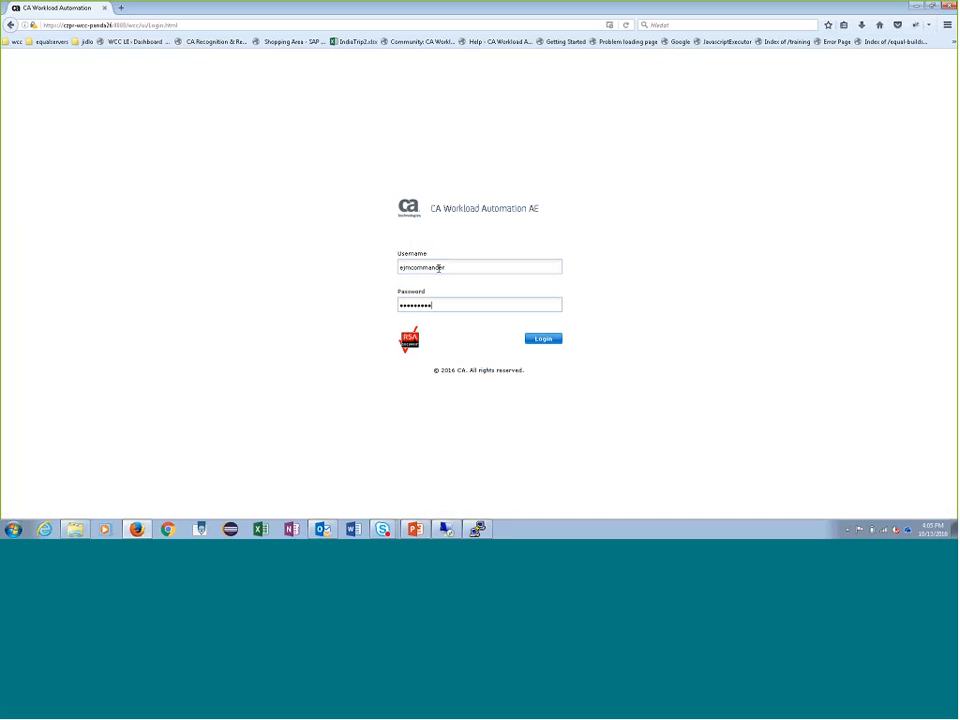
key("Return")
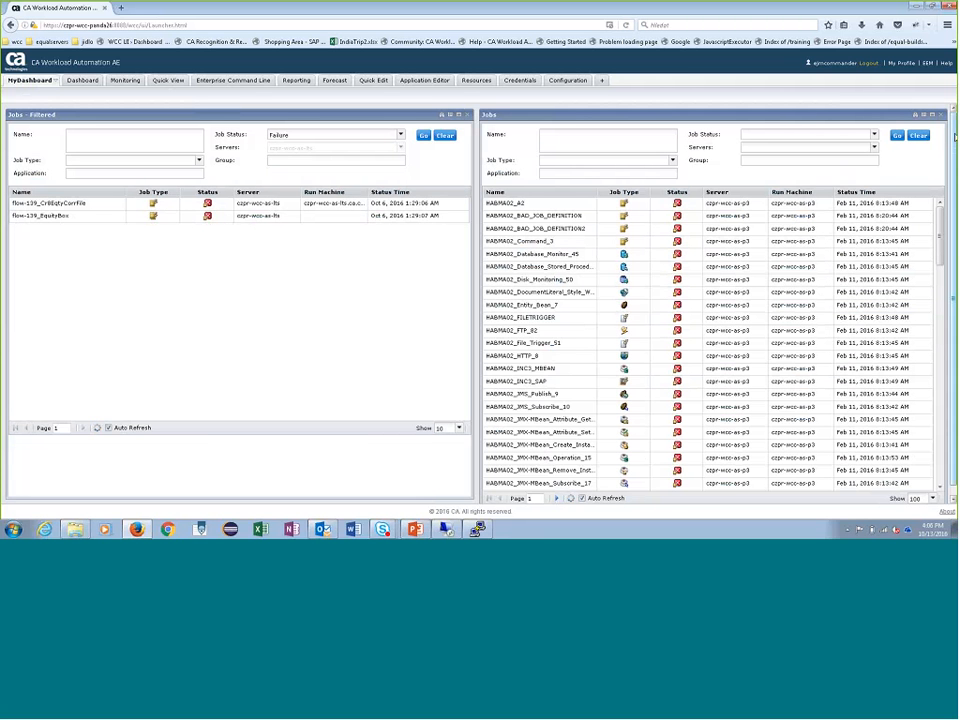
- Shorten both Jobs widgets to roughly the upper half of MyDashboard and hide their search filters
left_click_drag(953, 295, 953, 345)
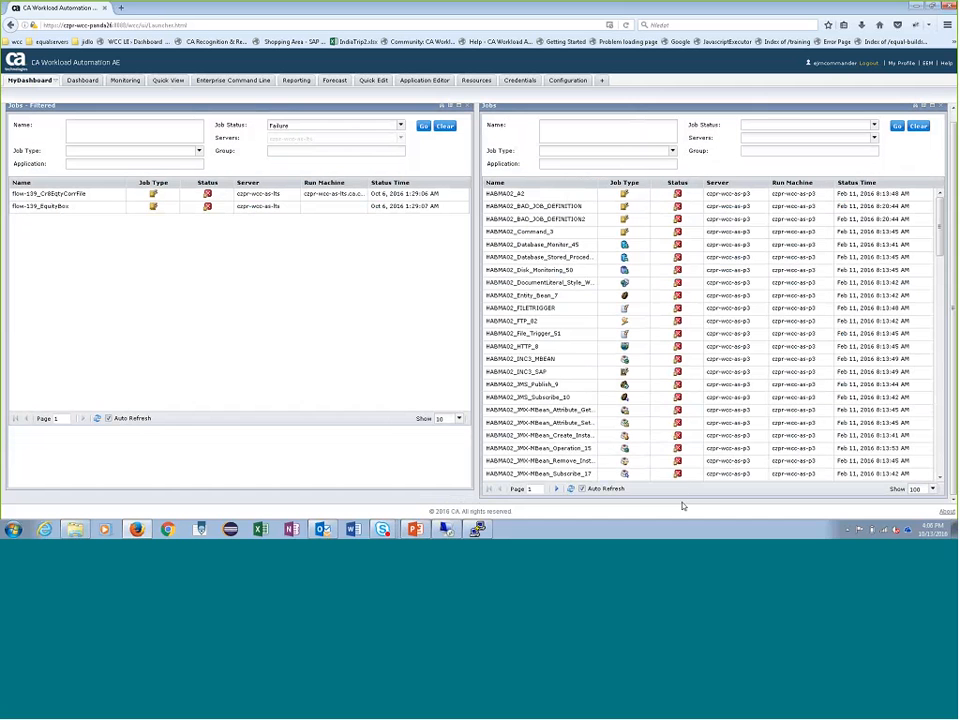
left_click_drag(684, 495, 713, 272)
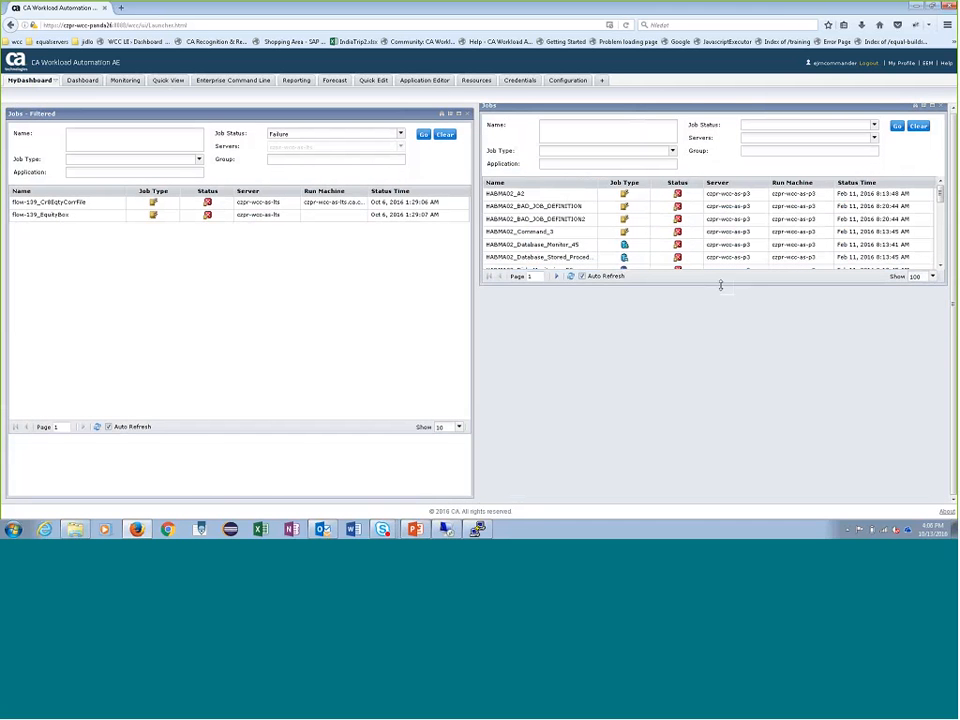
left_click_drag(401, 497, 401, 296)
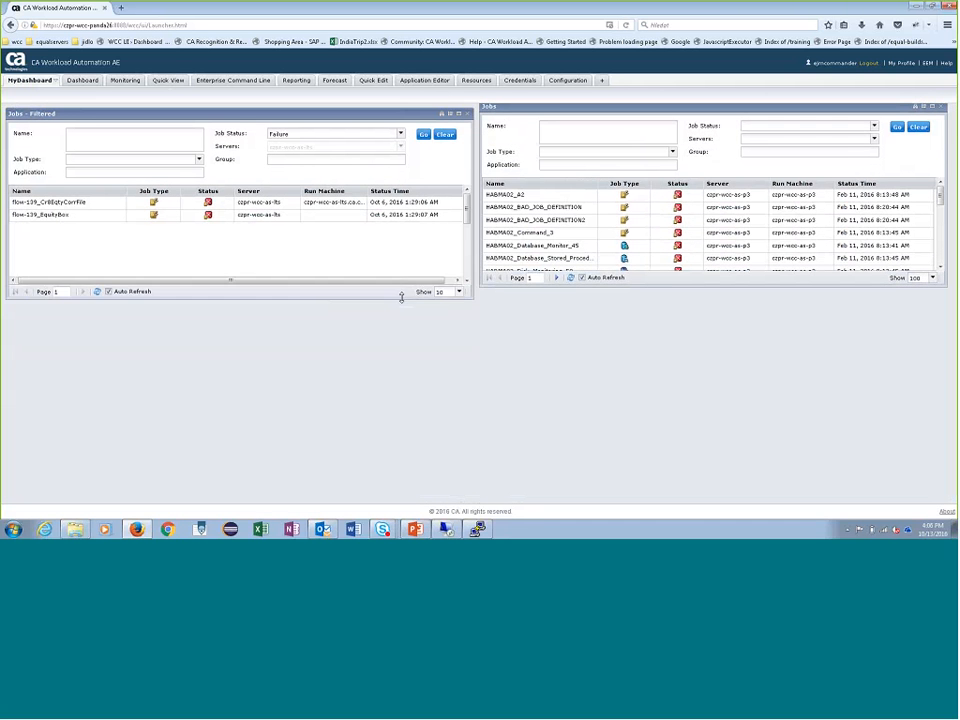
left_click(442, 112)
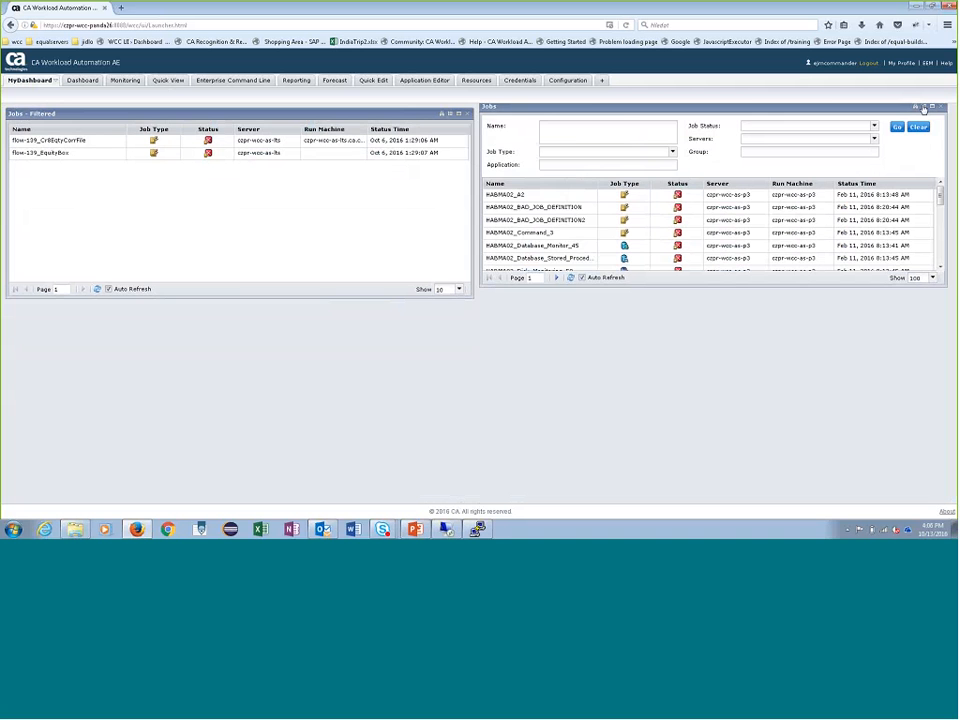
left_click(924, 108)
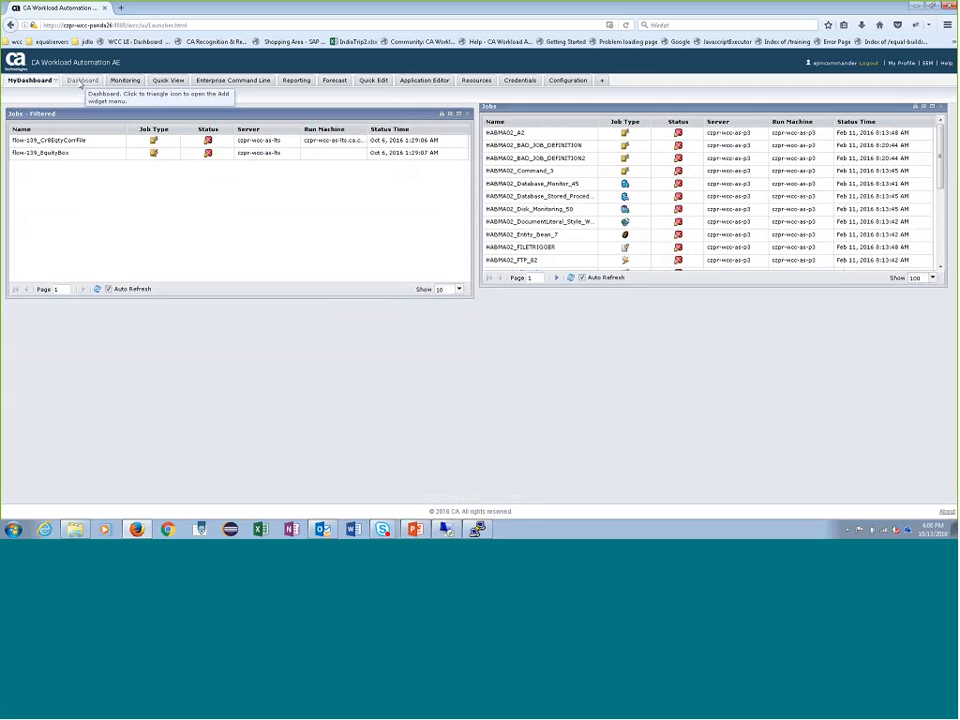
- Review the widgets on the default Dashboard and return to MyDashboard
left_click(81, 82)
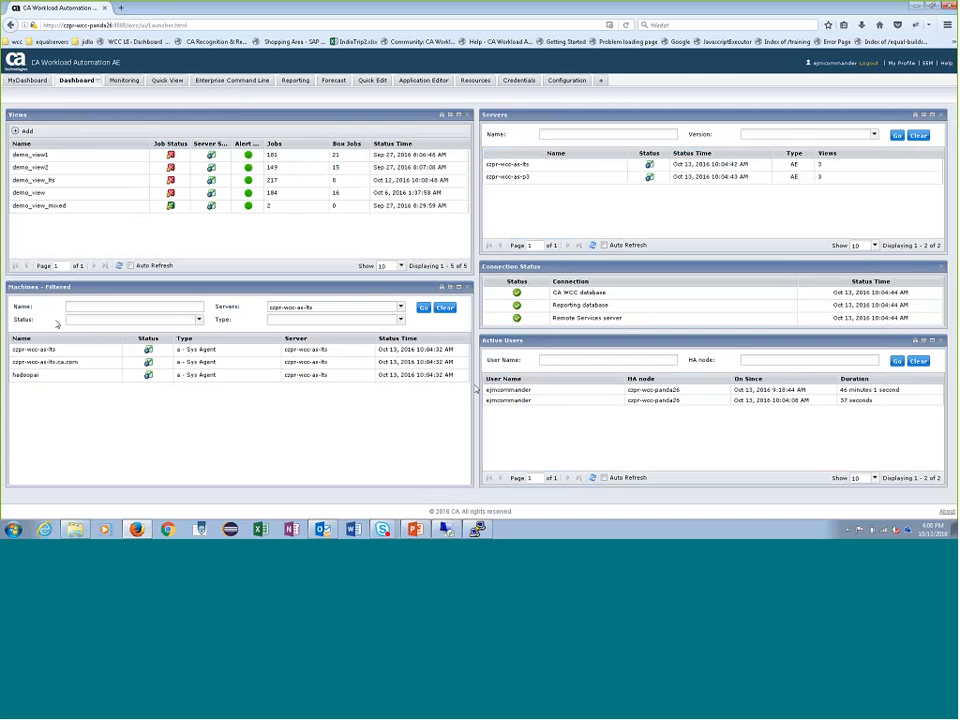
left_click(27, 80)
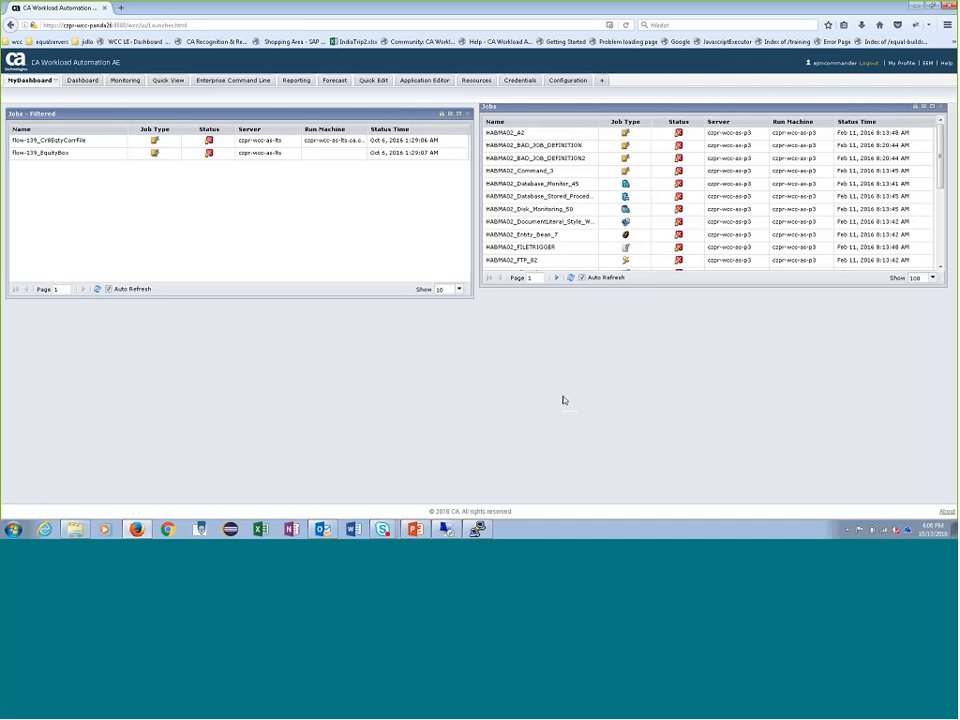
- Search Quick Edit for jobs on server czpr-wcc-as-p3 whose command matches *.sh
left_click(373, 80)
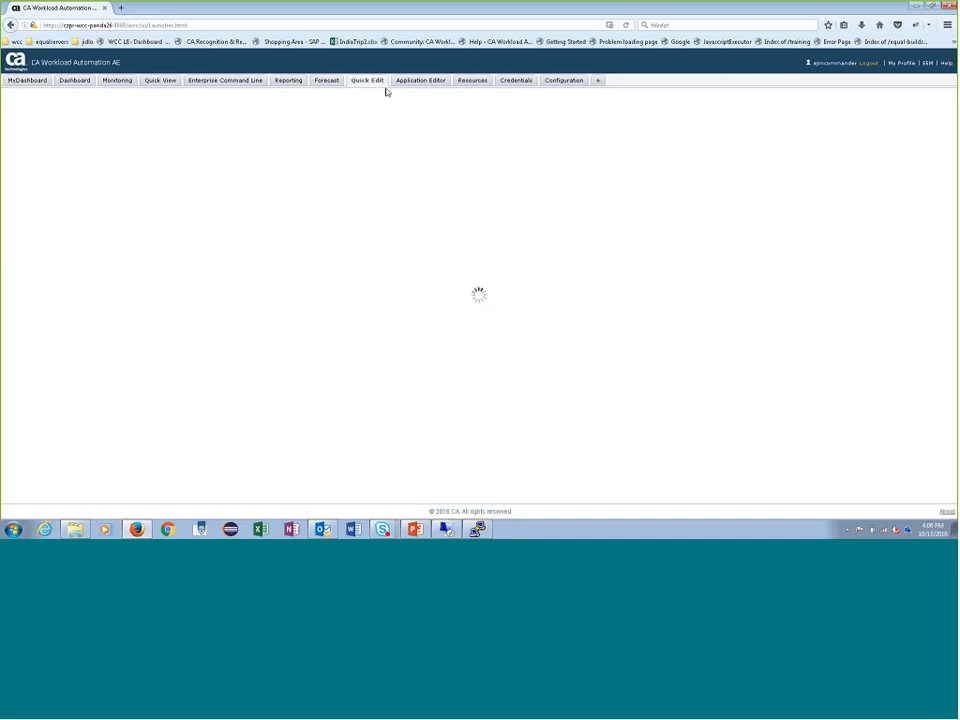
left_click(591, 210)
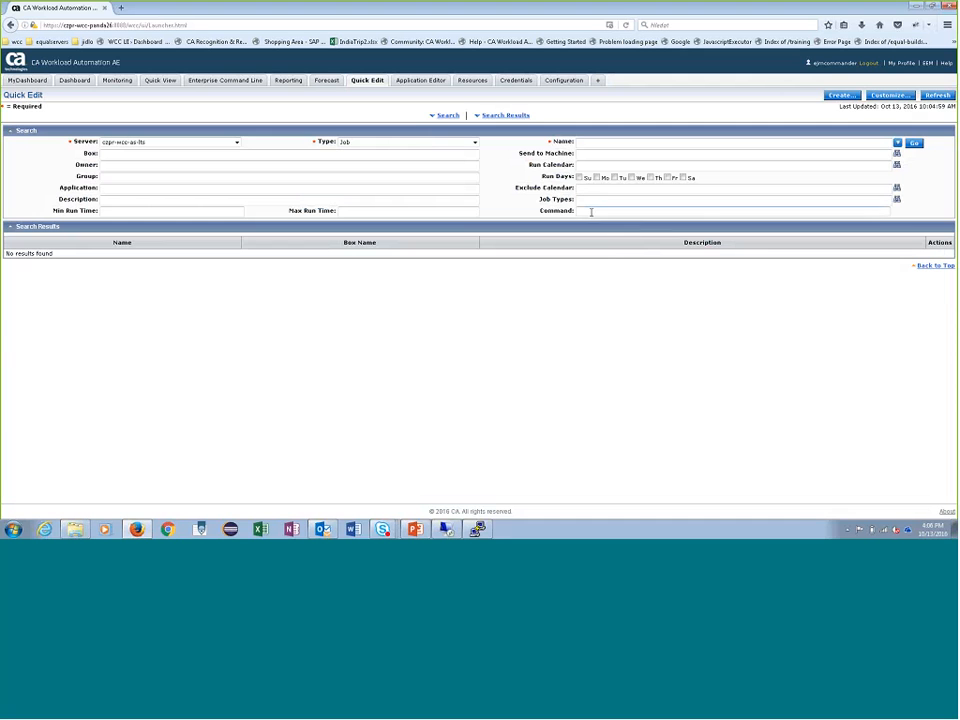
type("*.")
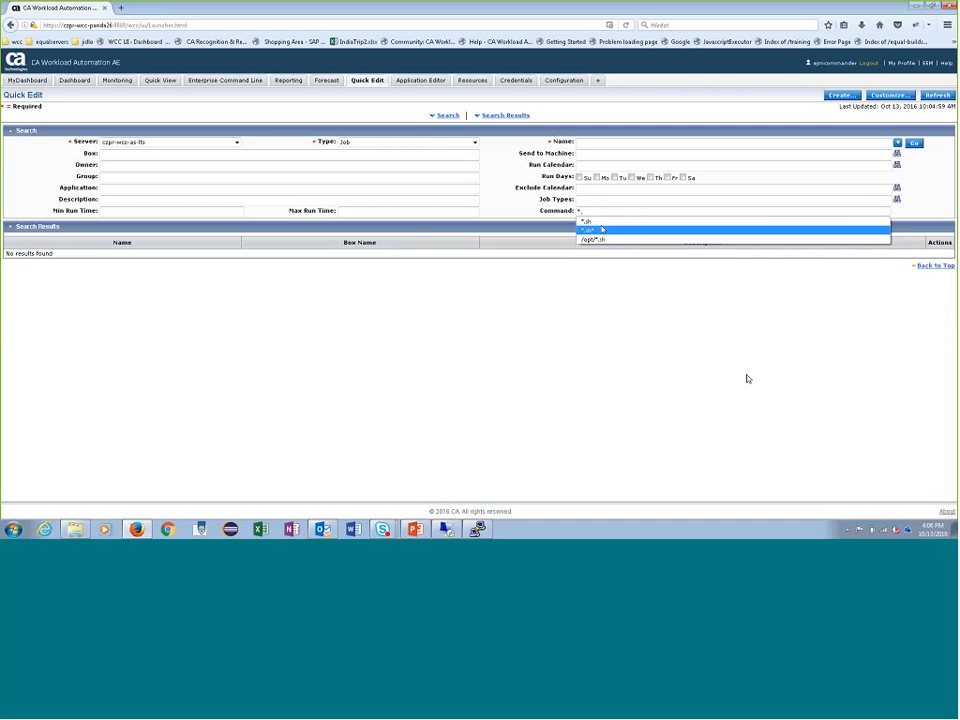
left_click(598, 221)
left_click(150, 142)
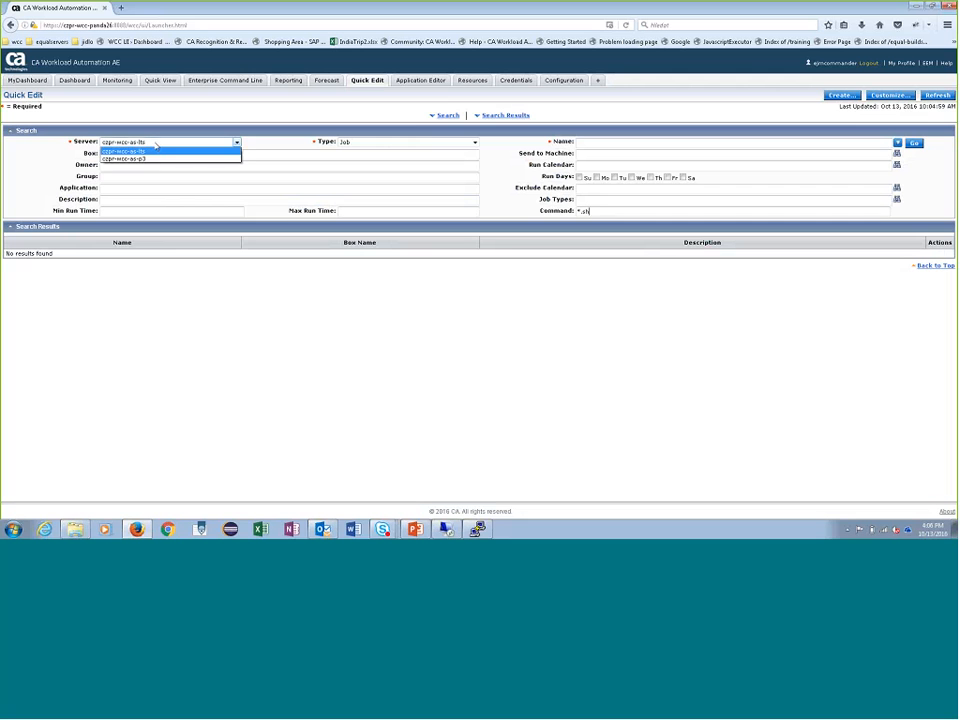
left_click(168, 158)
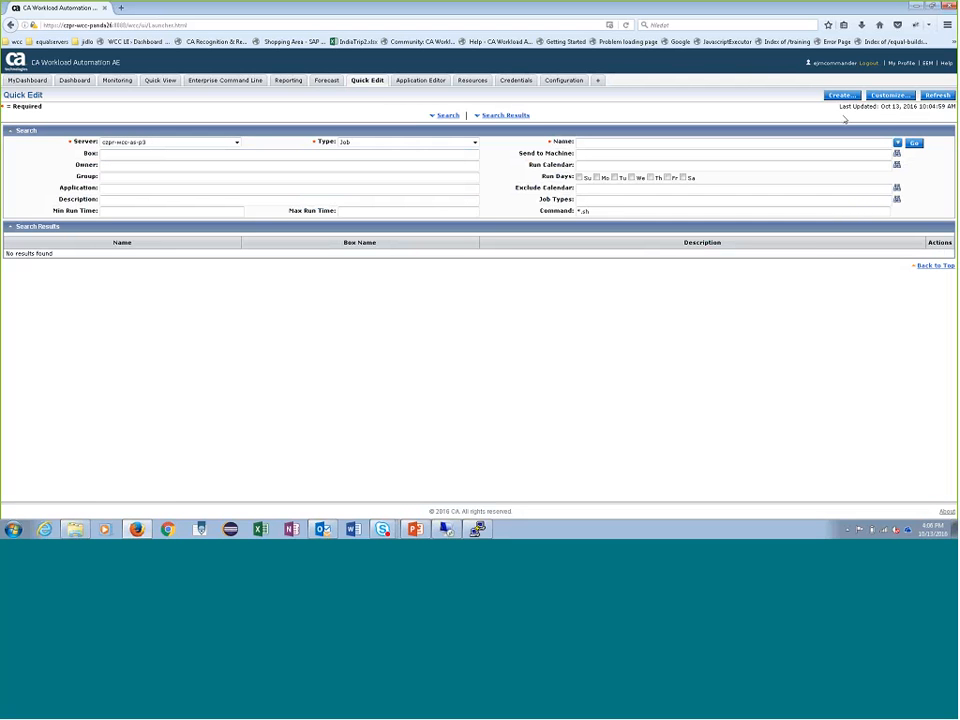
left_click(915, 143)
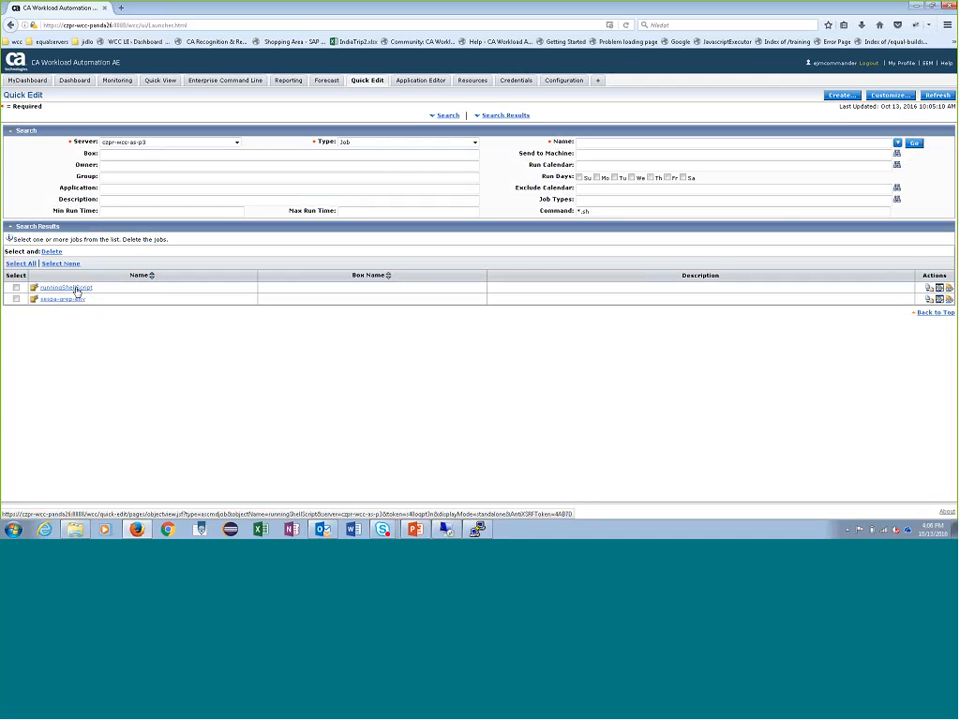
- Open the runningShellScript job from the search results and examine its Command property
left_click(76, 288)
scroll(364, 377, "down", 2)
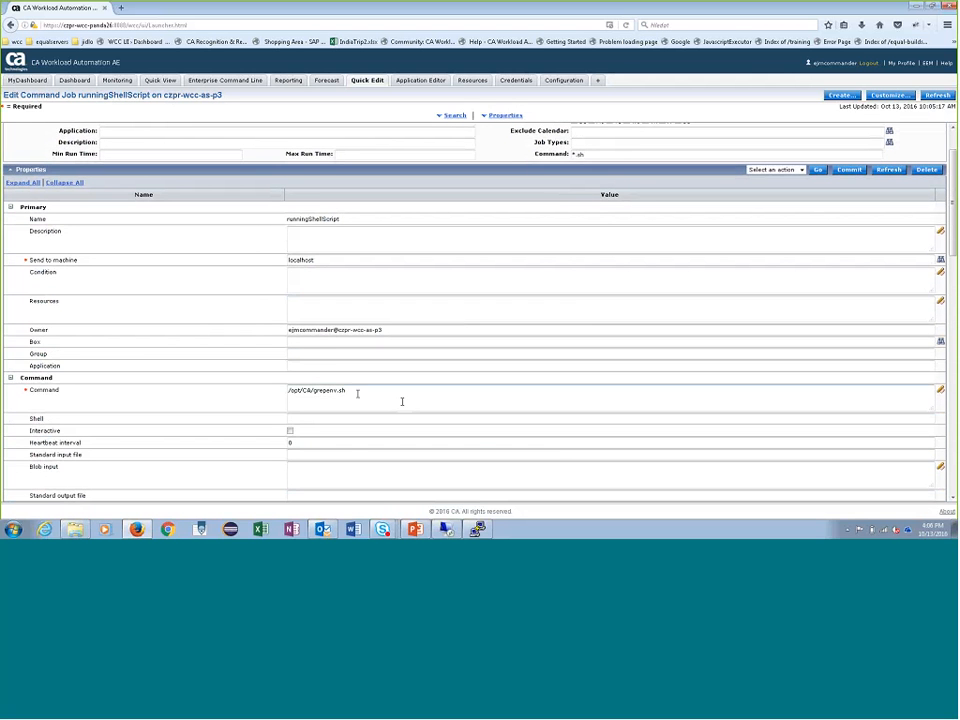
left_click_drag(354, 392, 268, 392)
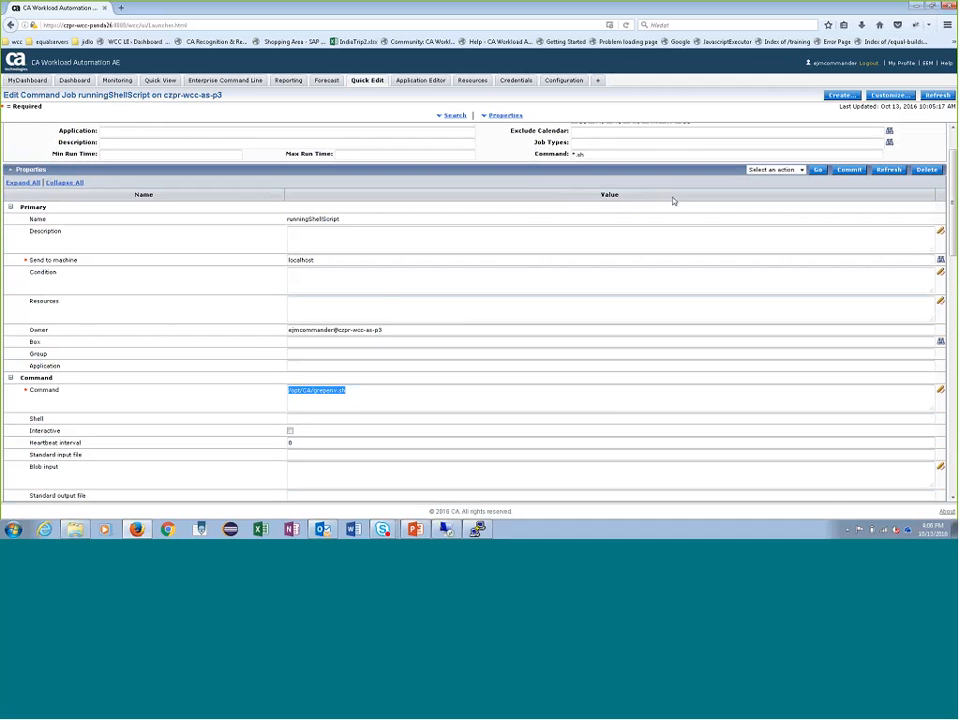
left_click(538, 241)
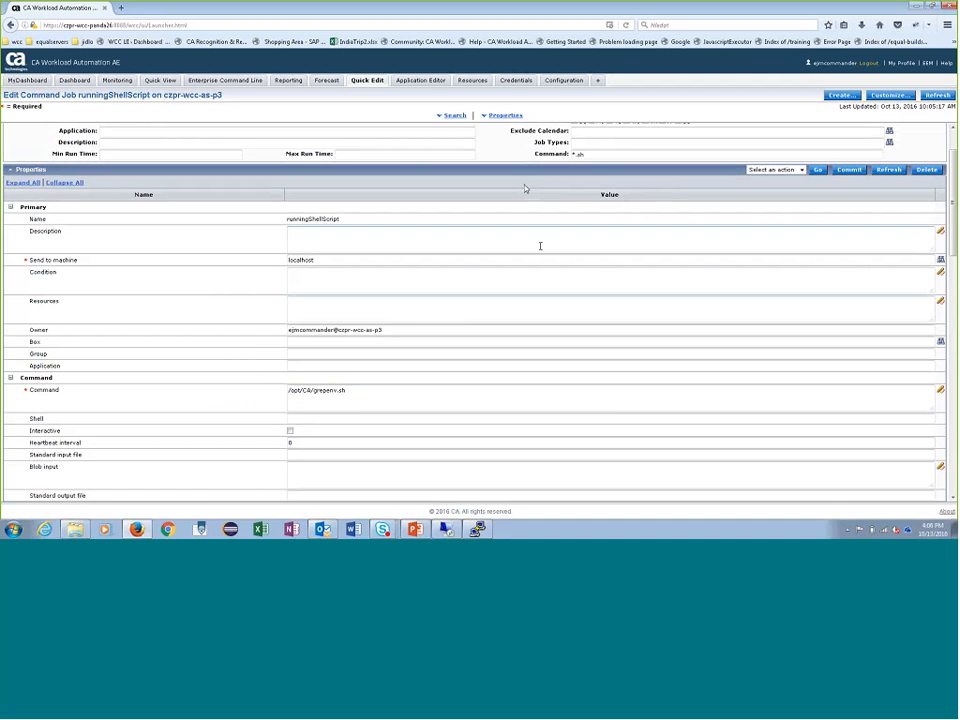
scroll(535, 236, "up", 1)
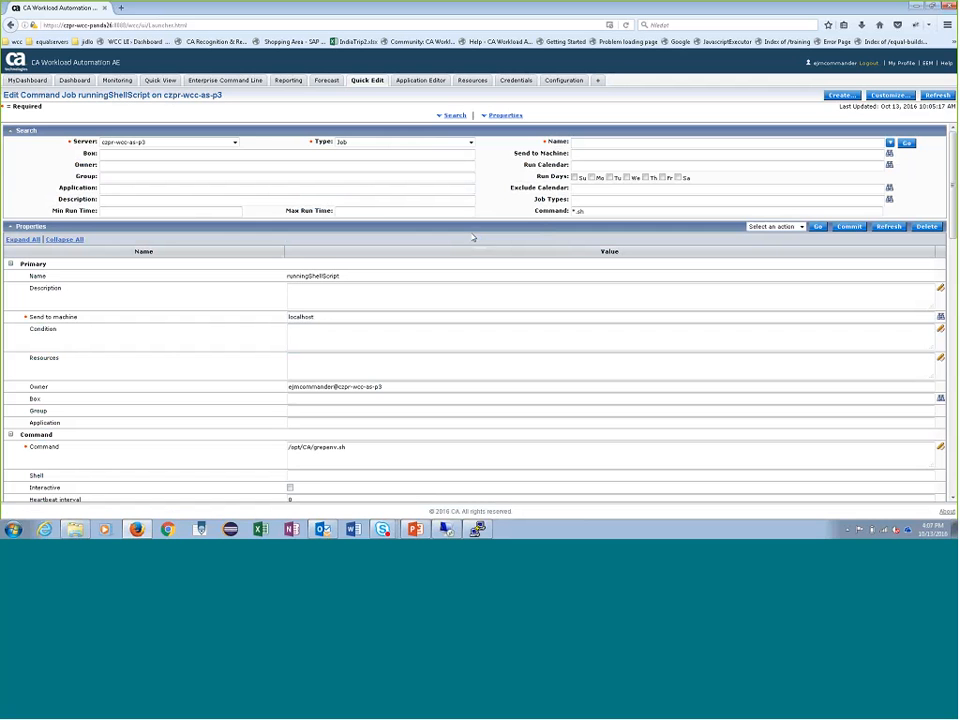
- Start creating an Oracle E-Business Suite Single Request job on server czpr-wcc-as-lts
left_click(469, 142)
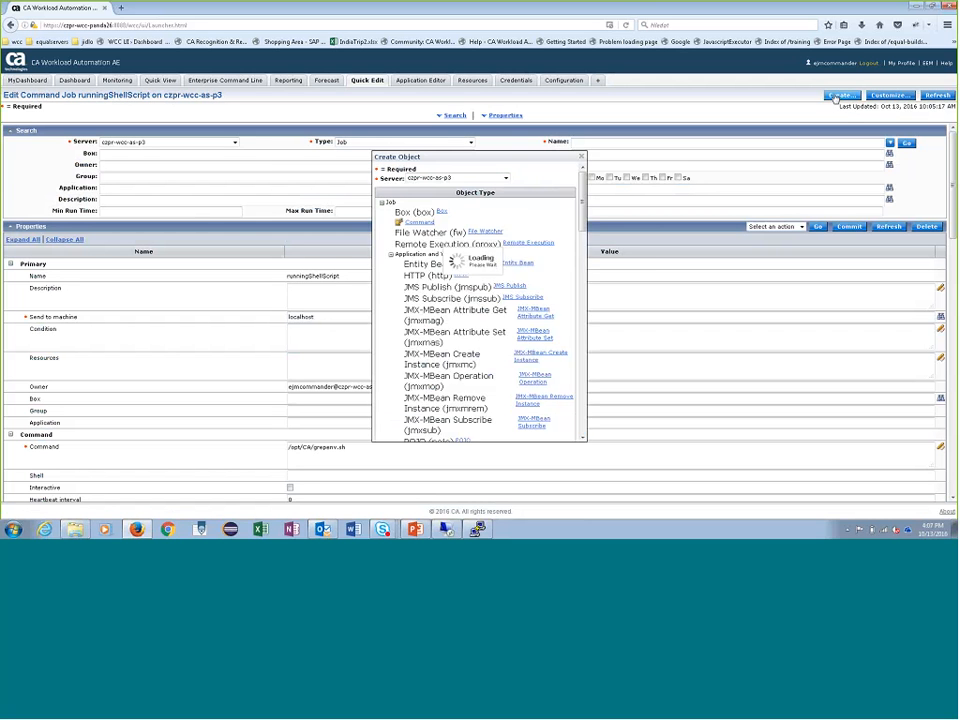
mouse_move(580, 226)
left_mouse_down()
mouse_move(580, 240)
mouse_move(580, 227)
left_mouse_up()
left_click(505, 177)
left_click(489, 188)
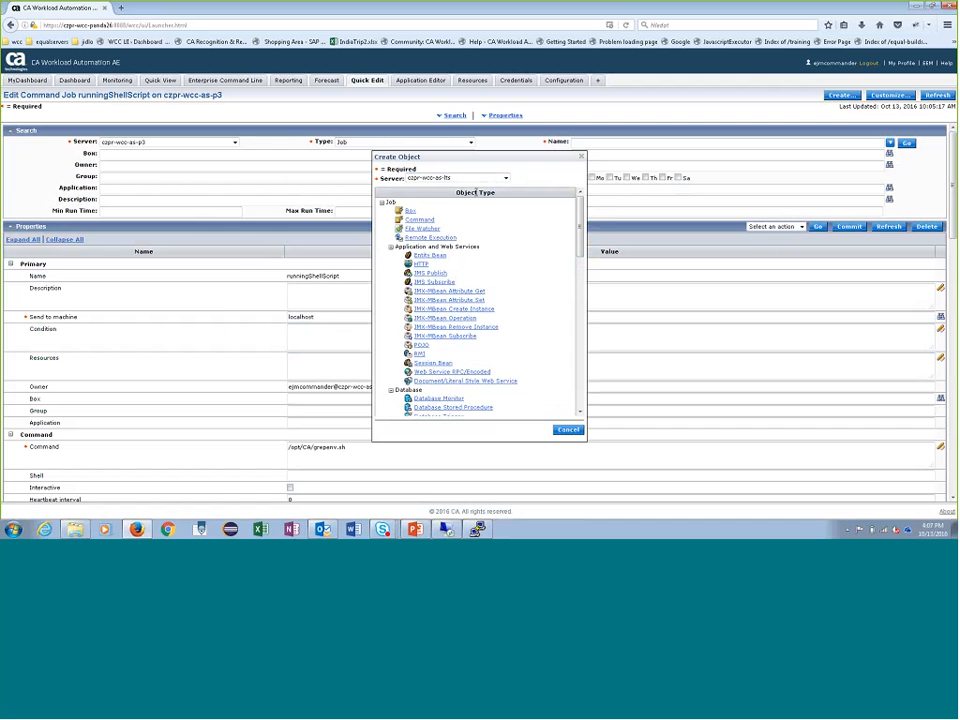
left_click_drag(578, 215, 535, 290)
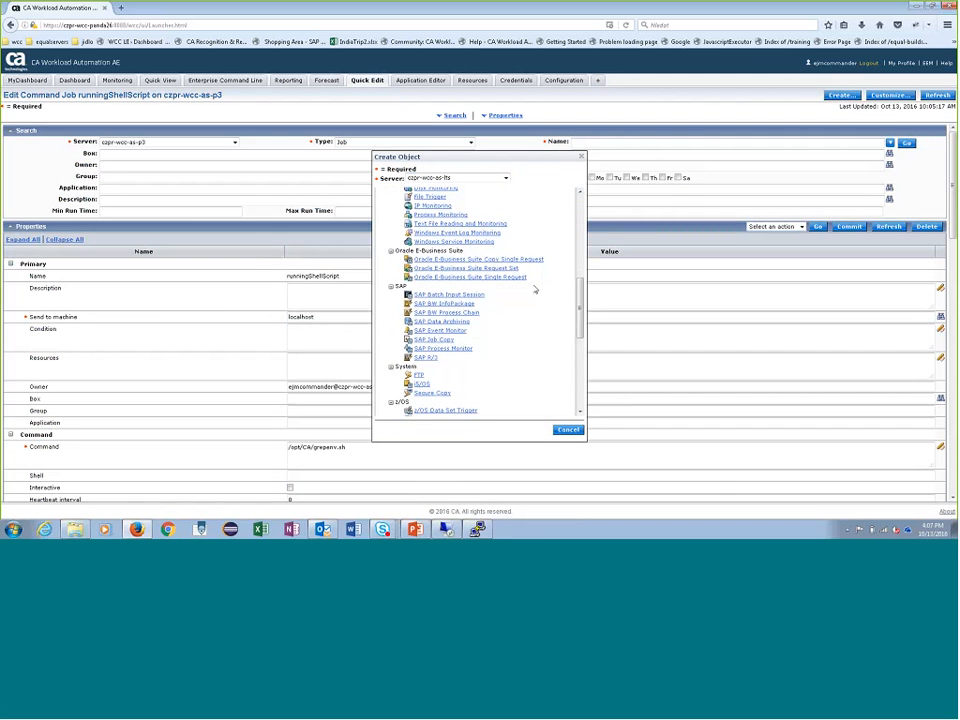
left_click(497, 277)
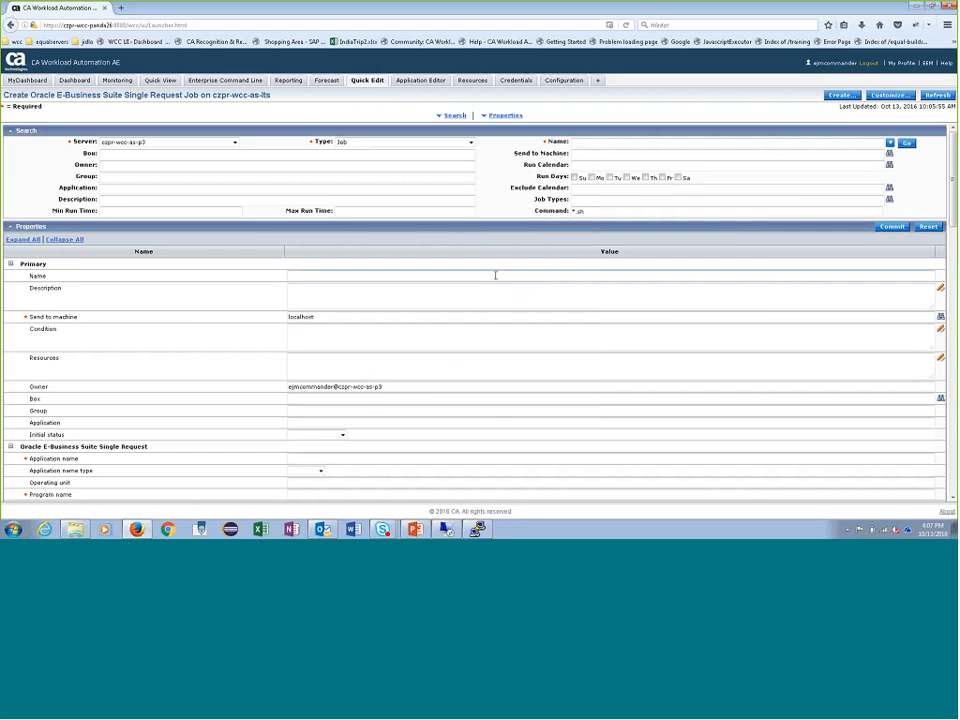
- Review the Single Request job's properties, including operating unit, output format, notification and template fields
scroll(463, 360, "down", 4)
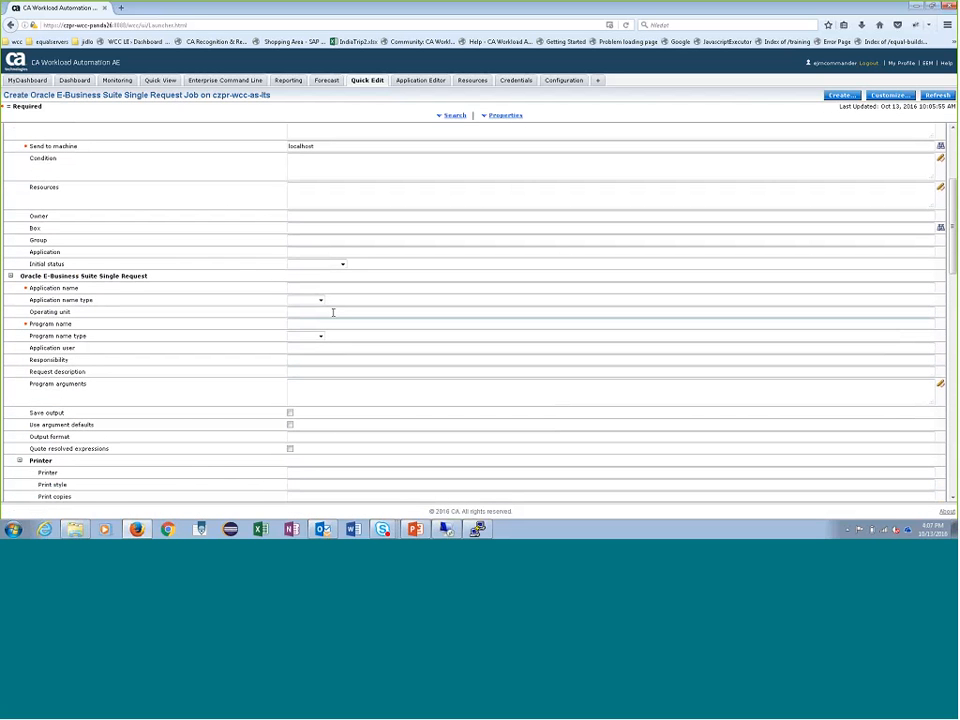
left_click(312, 311)
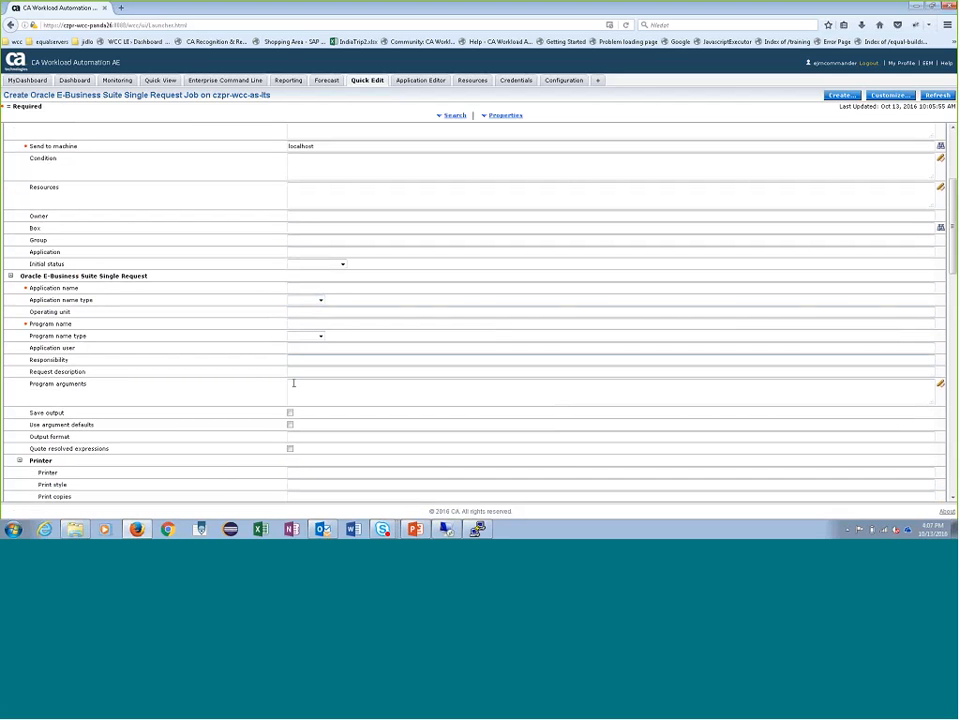
left_click(327, 441)
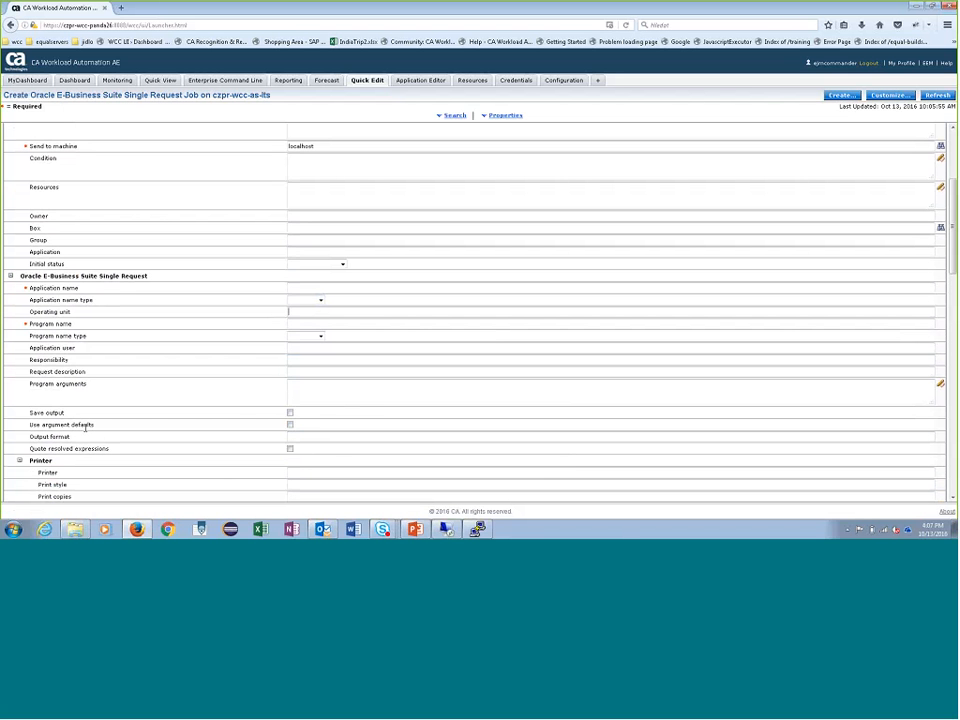
scroll(85, 428, "down", 5)
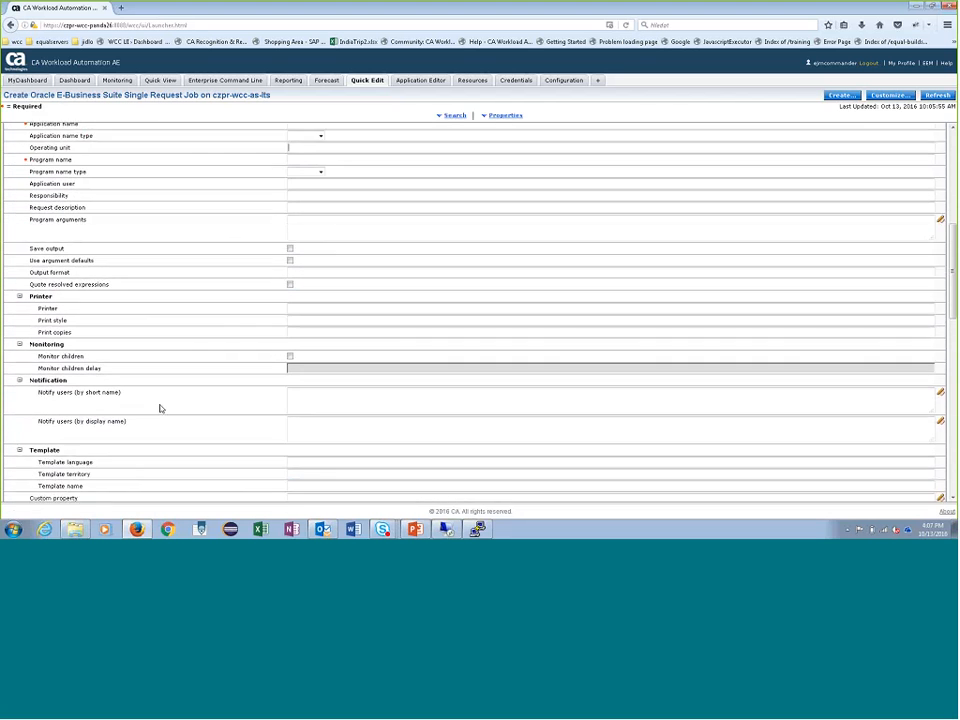
scroll(160, 408, "down", 1)
left_click(305, 451)
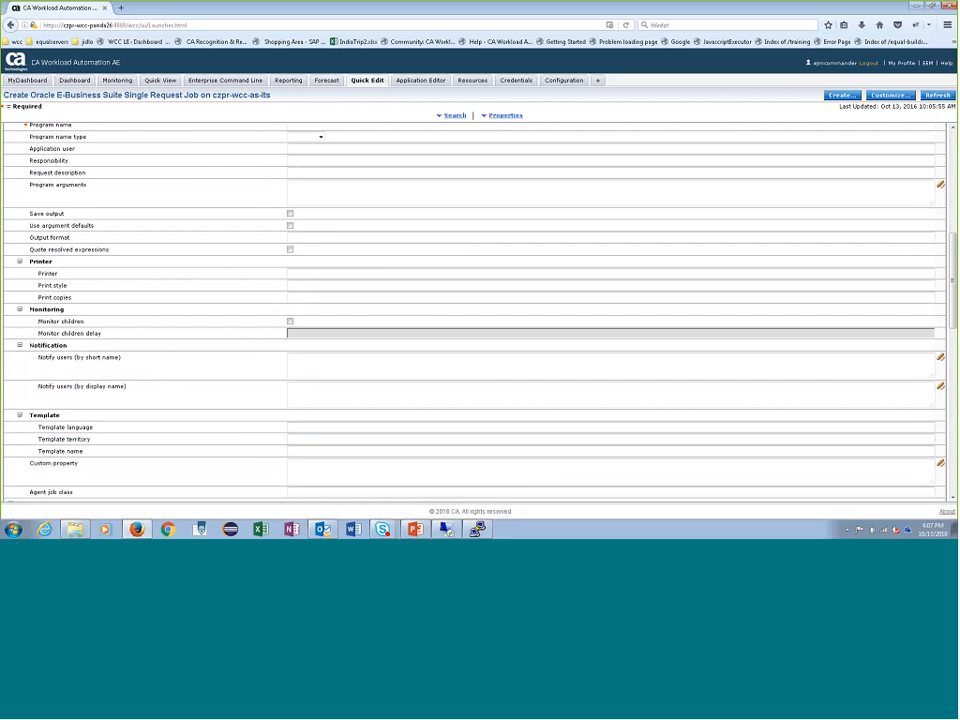
scroll(508, 285, "up", 10)
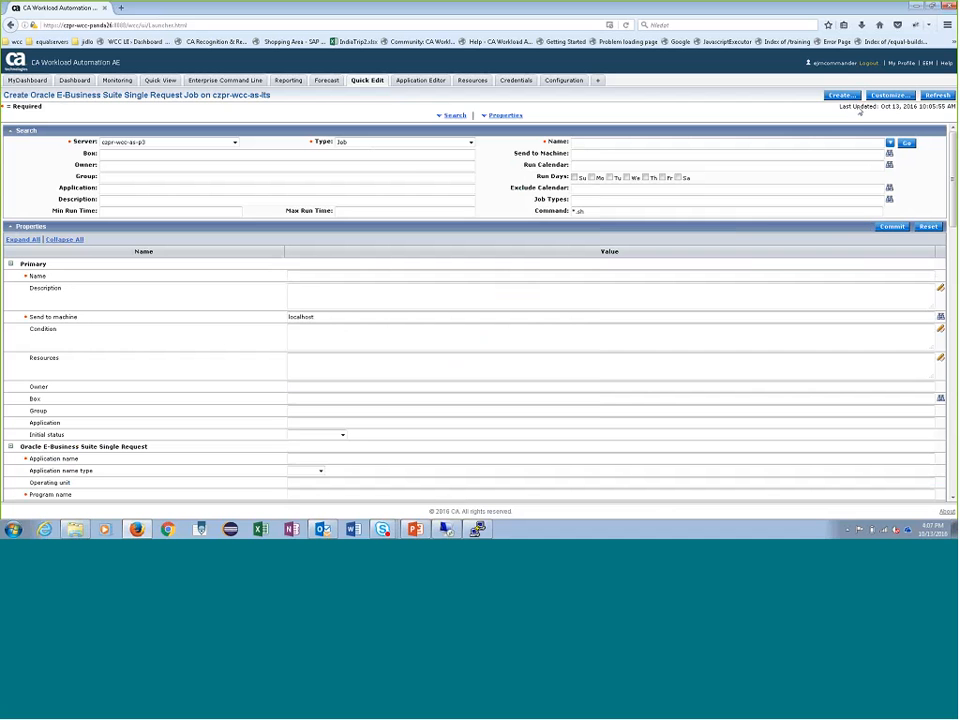
left_click(841, 95)
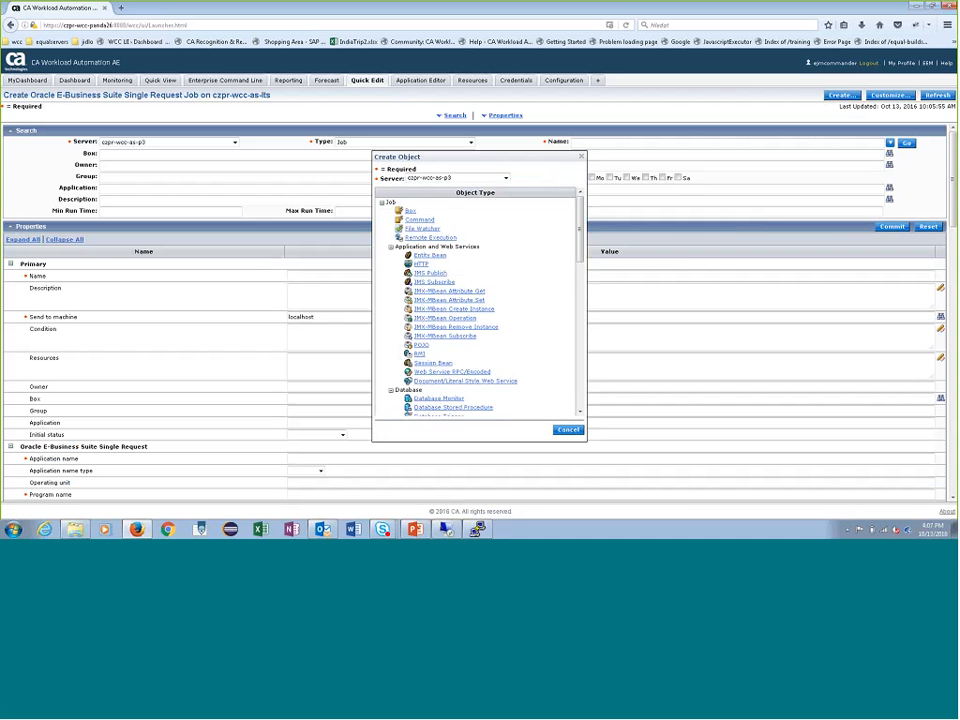
left_click_drag(580, 233, 572, 313)
left_click(503, 268)
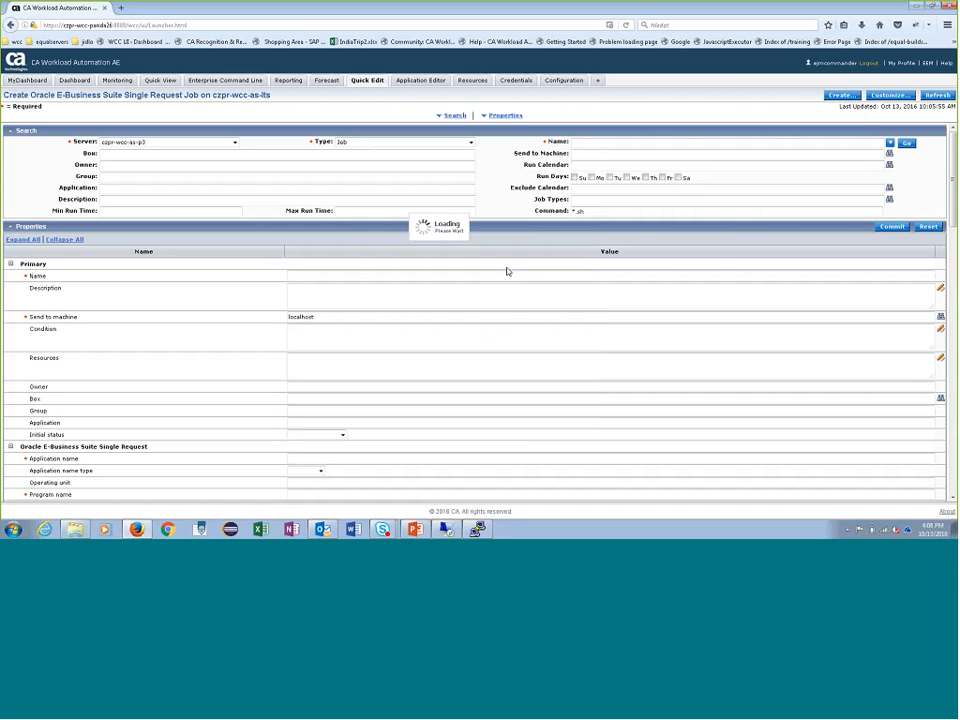
- Start creating an Oracle E-Business Suite Request Set job on server czpr-wcc-as-lts
left_click(840, 97)
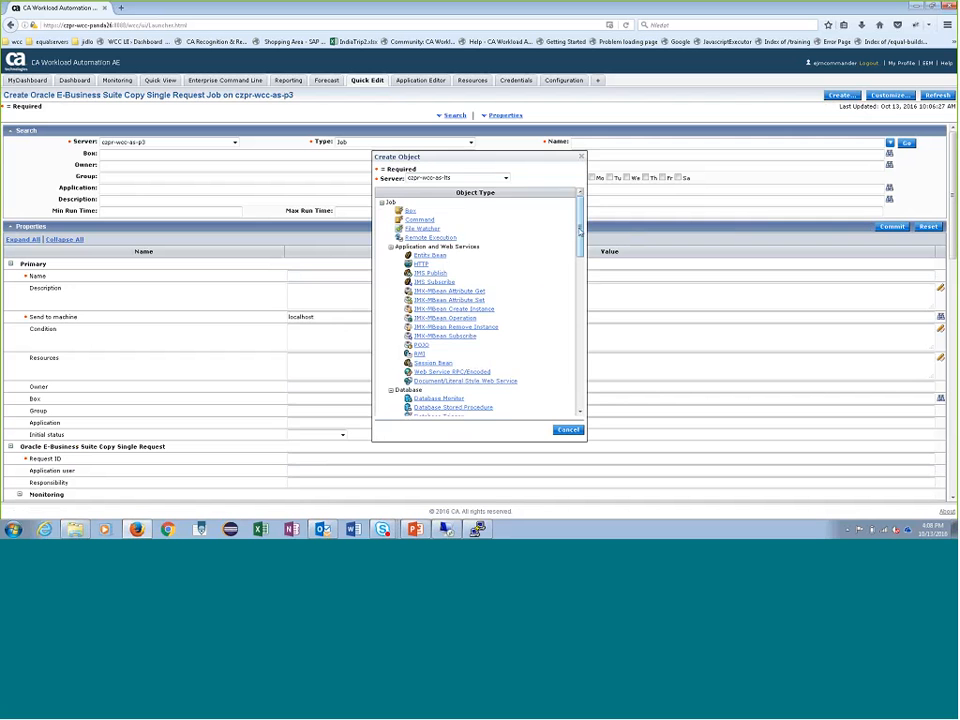
left_click_drag(582, 233, 582, 303)
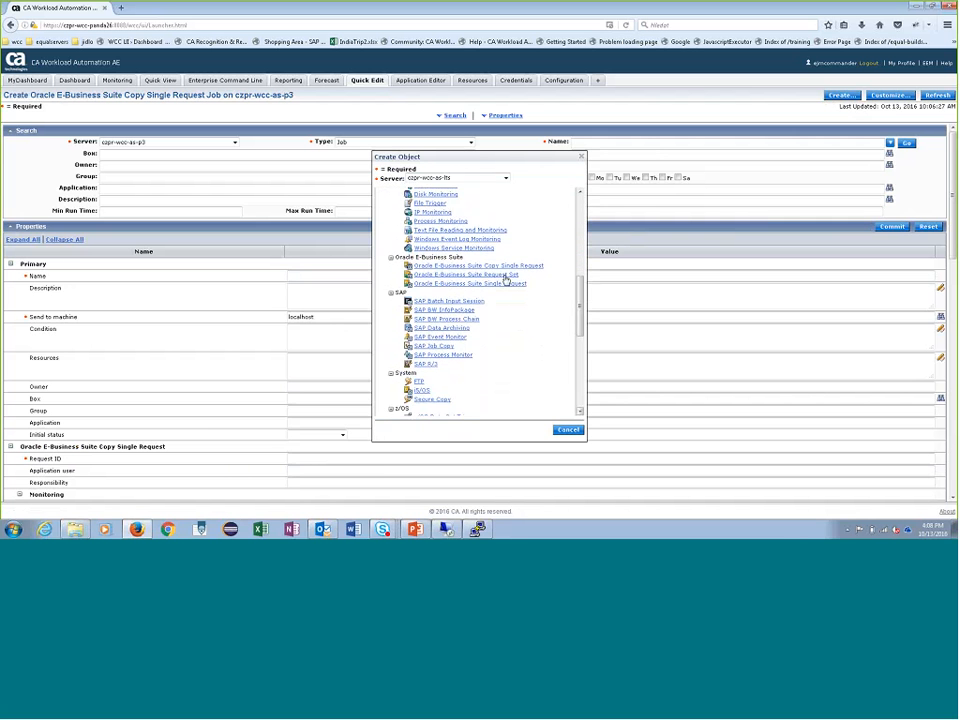
left_click(505, 276)
- Add an entry to the Request Set job's Program data list
scroll(362, 317, "down", 5)
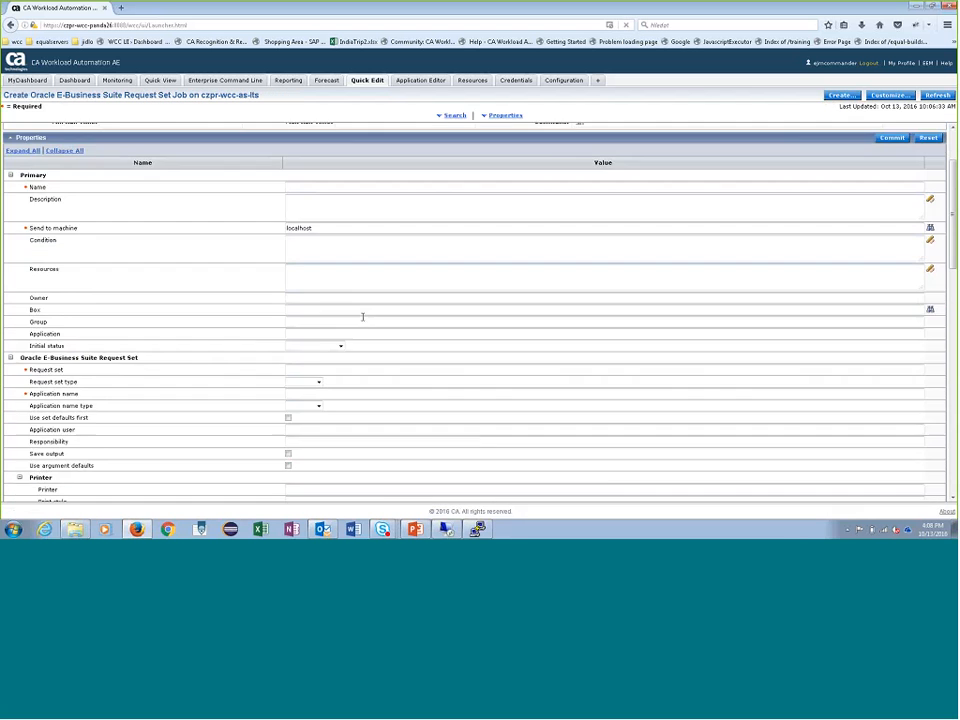
scroll(400, 300, "down", 4)
left_click(889, 337)
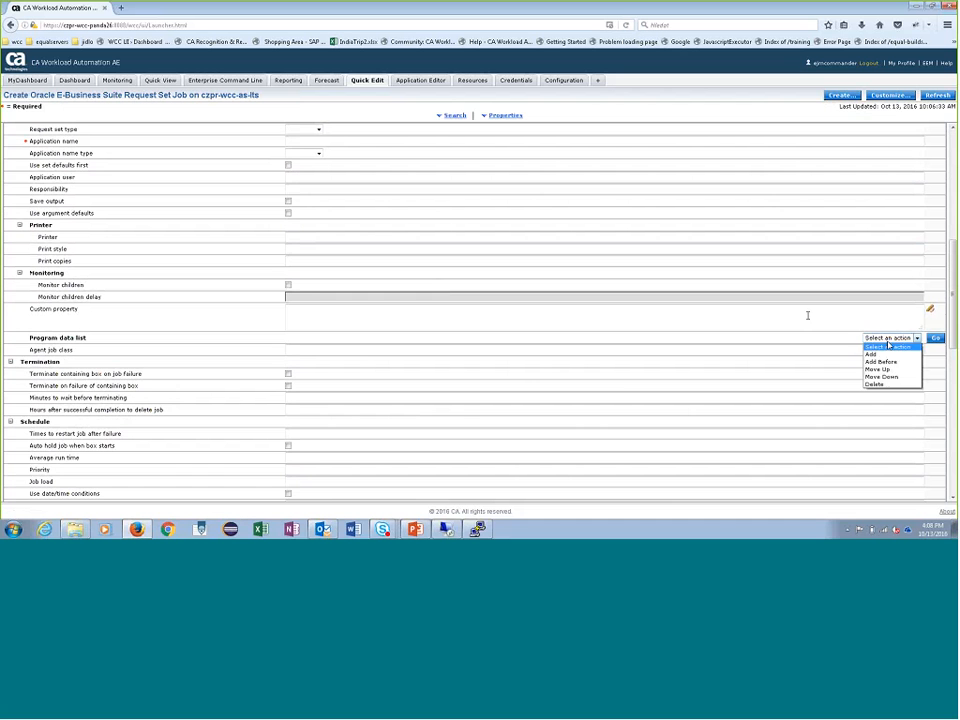
left_click(871, 354)
left_click(934, 338)
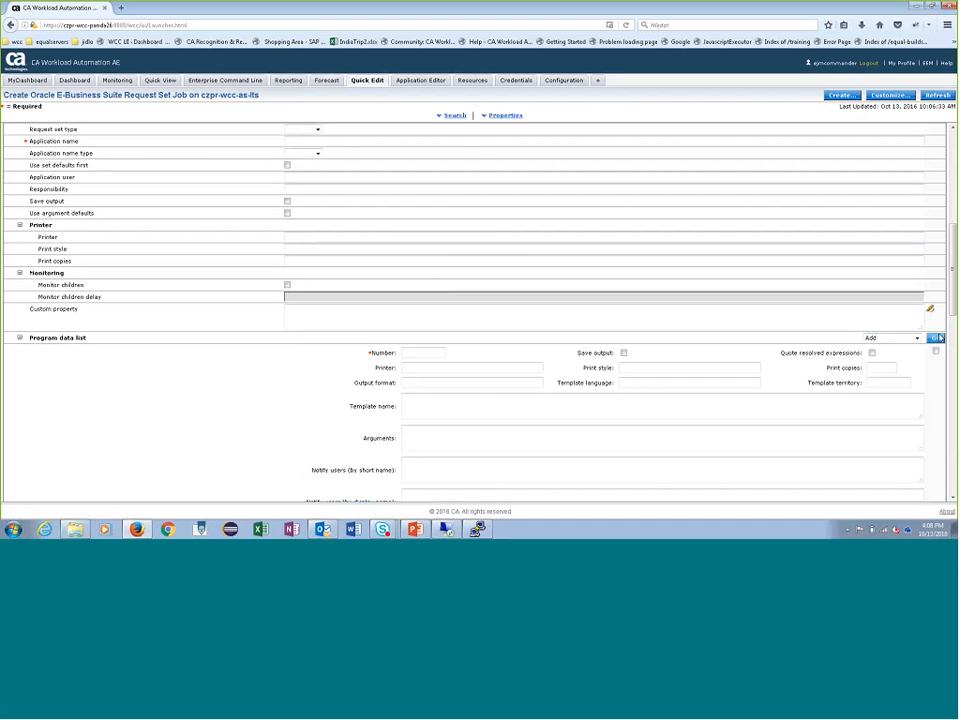
- Add a second entry to the Program data list and review the template, notification and operating unit fields of both entries
scroll(542, 396, "down", 3)
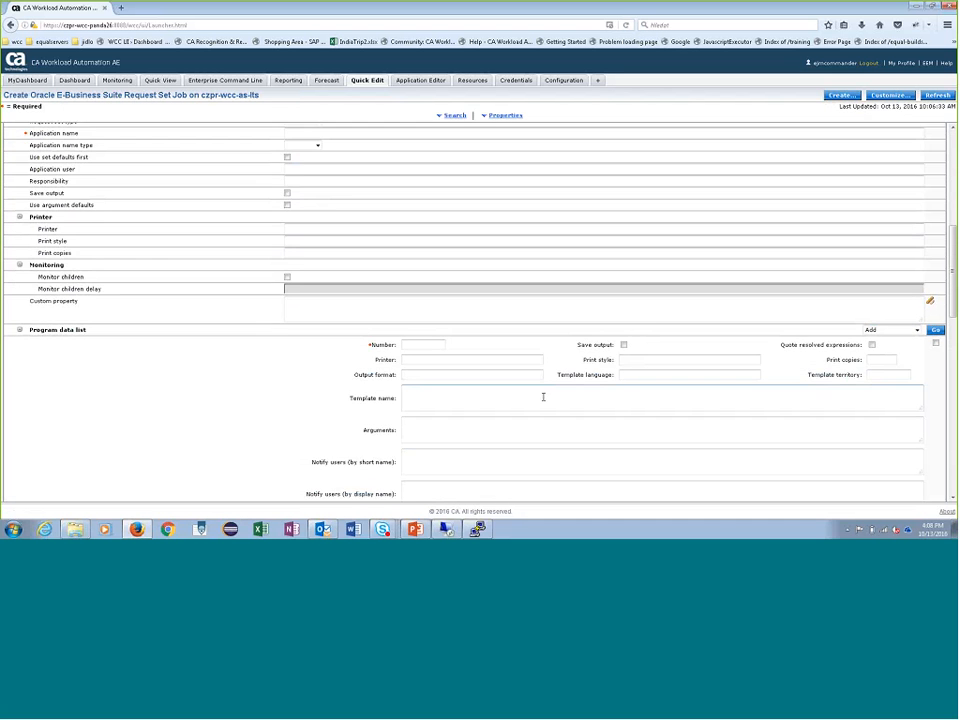
left_click(447, 469)
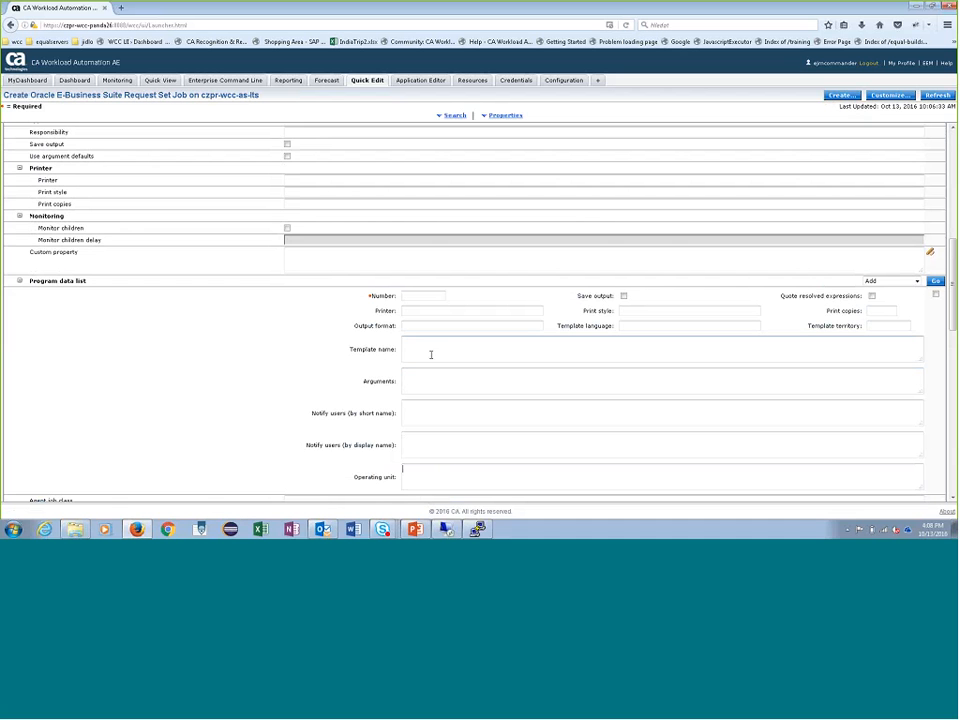
scroll(514, 339, "down", 4)
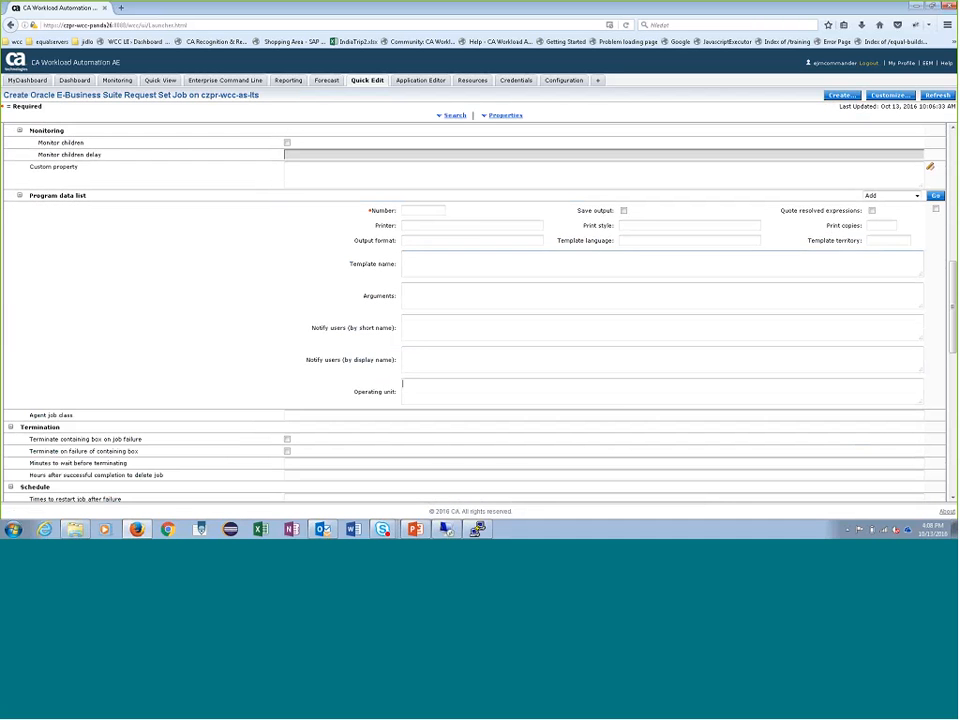
left_click(935, 196)
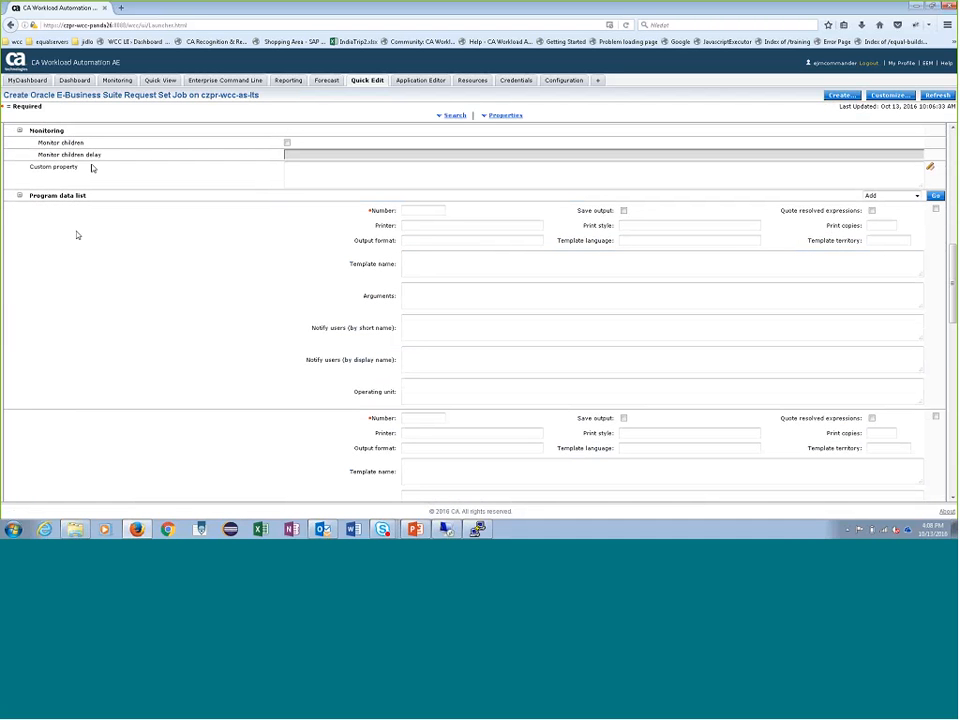
scroll(469, 319, "down", 3)
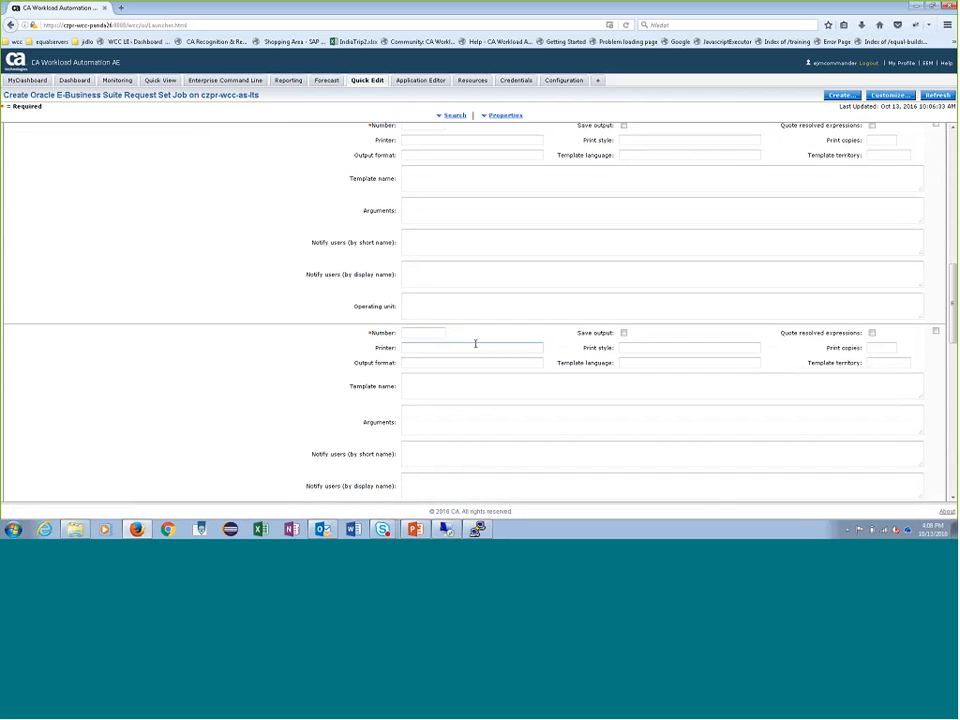
scroll(438, 389, "down", 3)
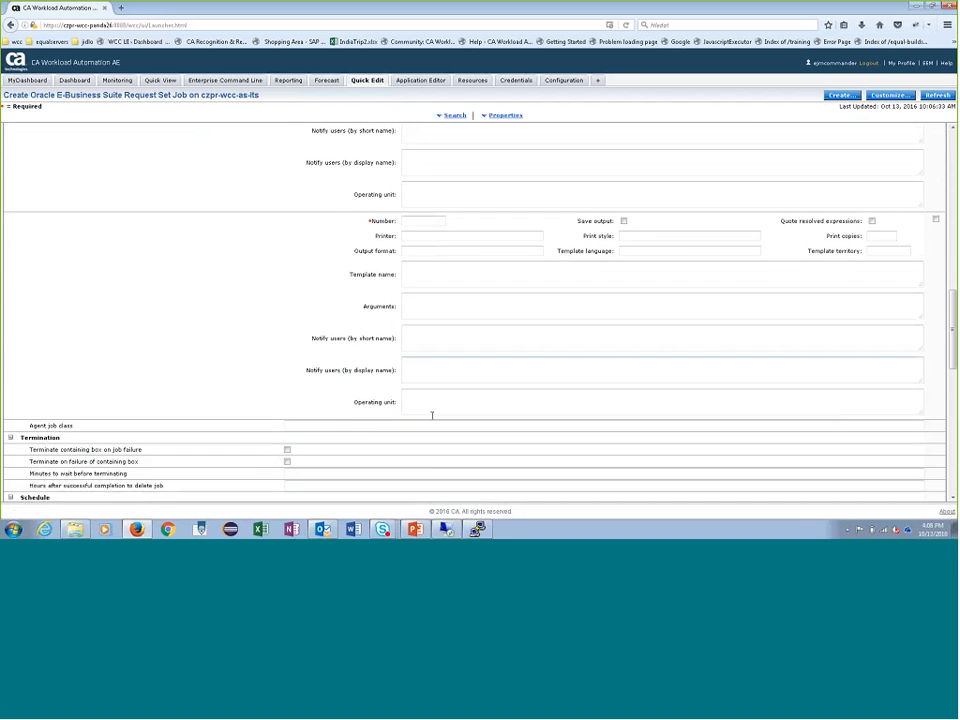
scroll(568, 368, "up", 15)
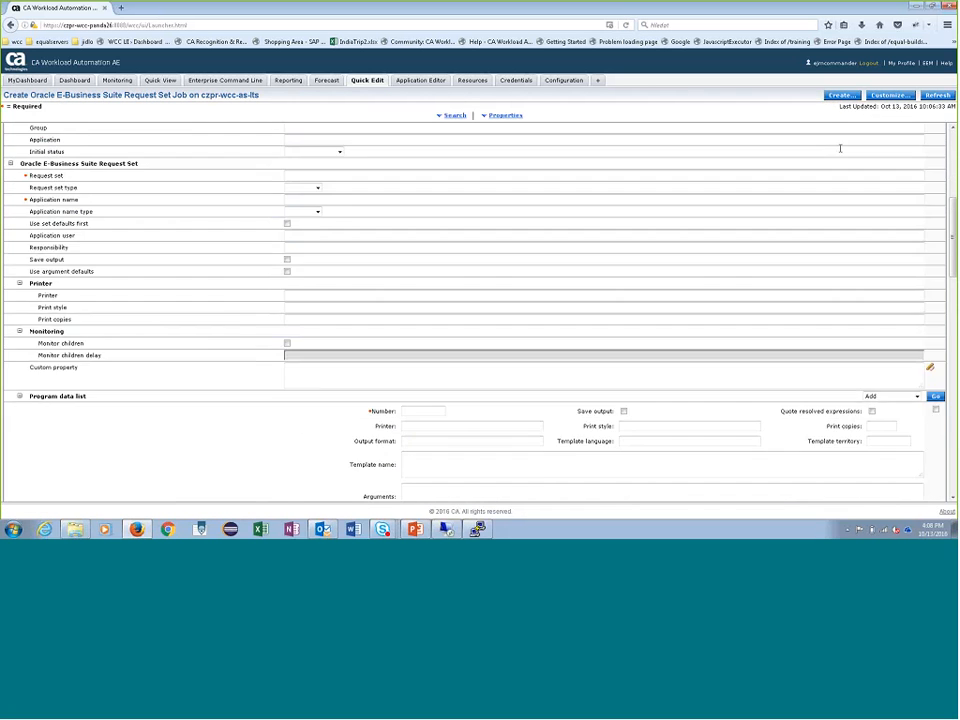
scroll(627, 300, "up", 1)
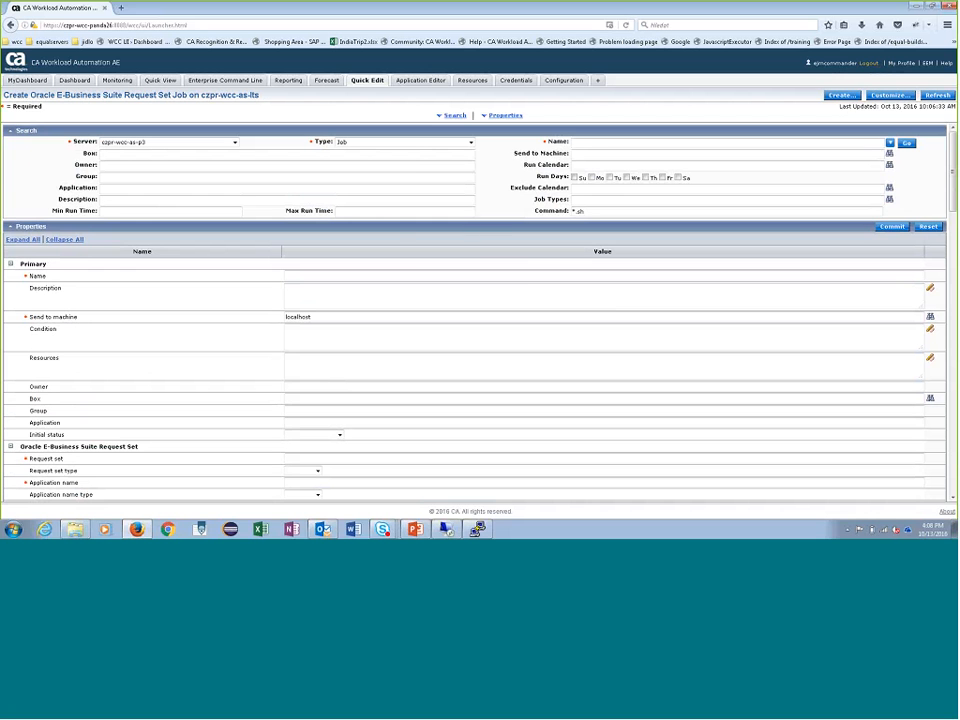
- Start creating a File Trigger job on server czpr-wcc-as-p3, searching the object types for "file tr"
left_click(841, 95)
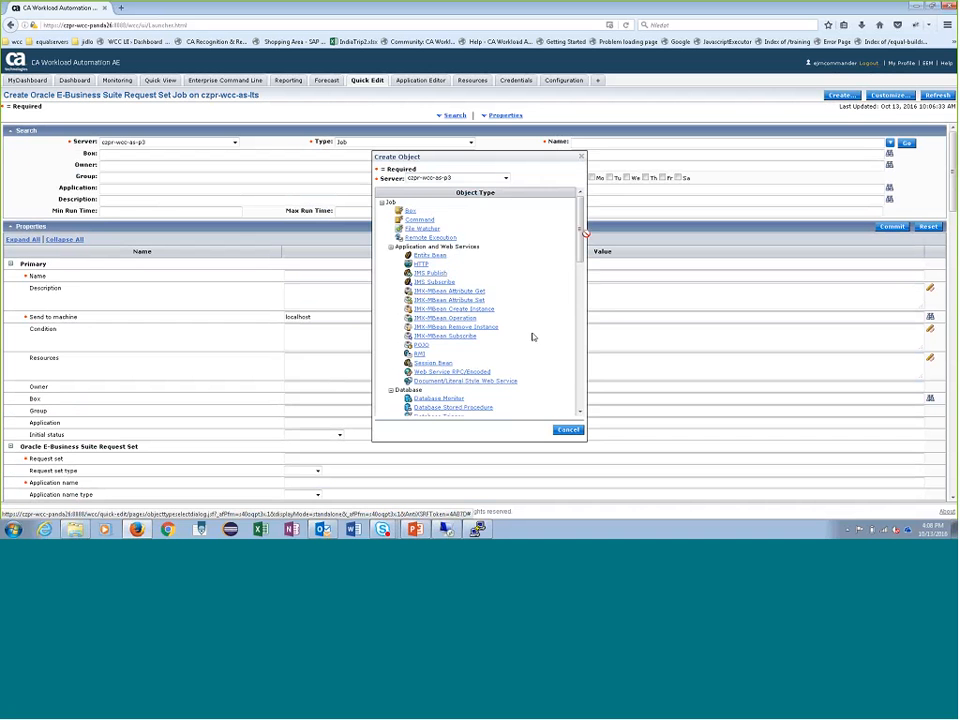
scroll(510, 280, "down", 1)
scroll(495, 305, "down", 5)
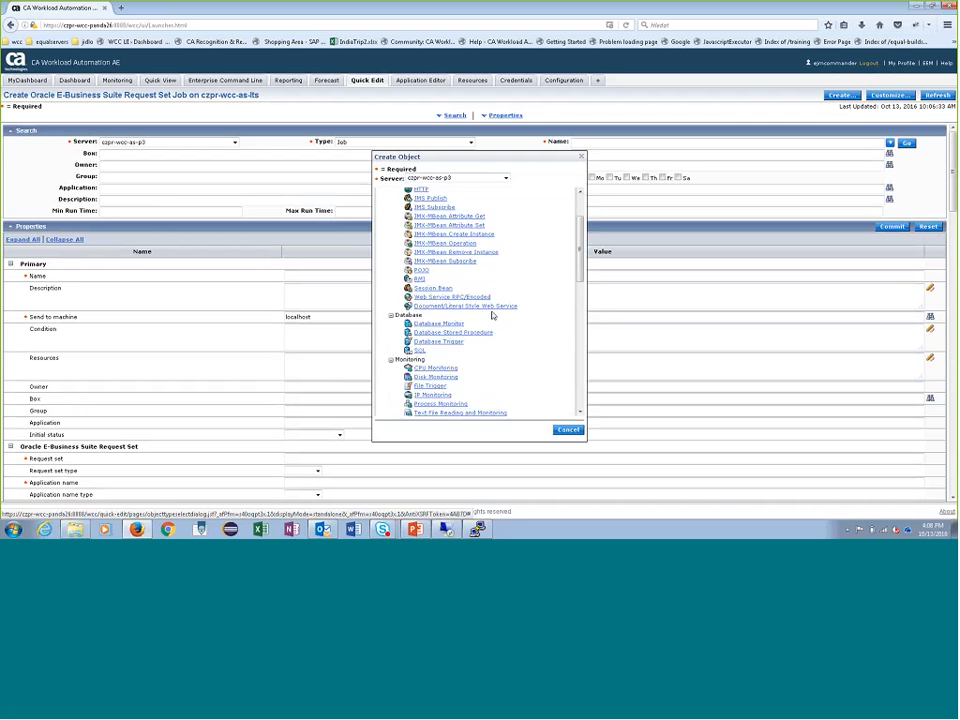
scroll(515, 302, "down", 5)
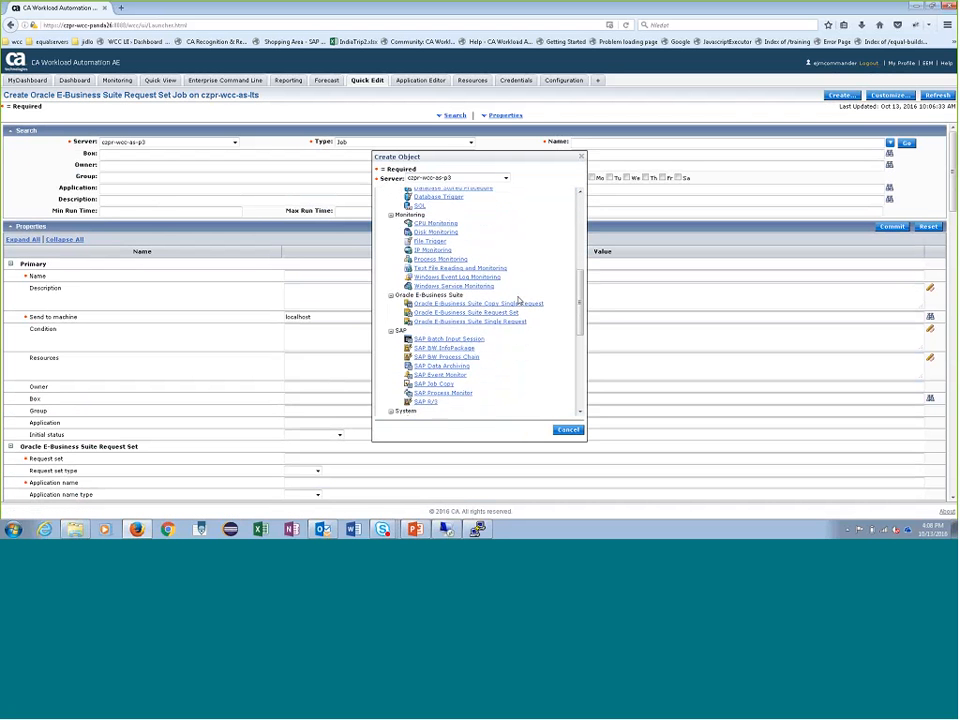
scroll(488, 309, "down", 3)
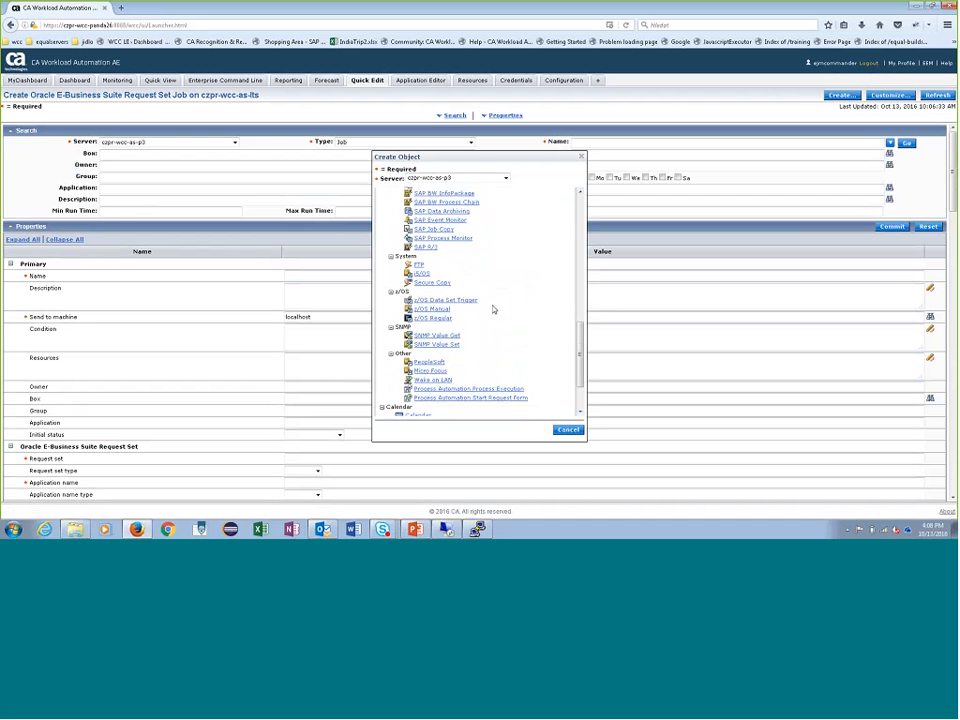
scroll(515, 298, "up", 4)
scroll(517, 304, "up", 1)
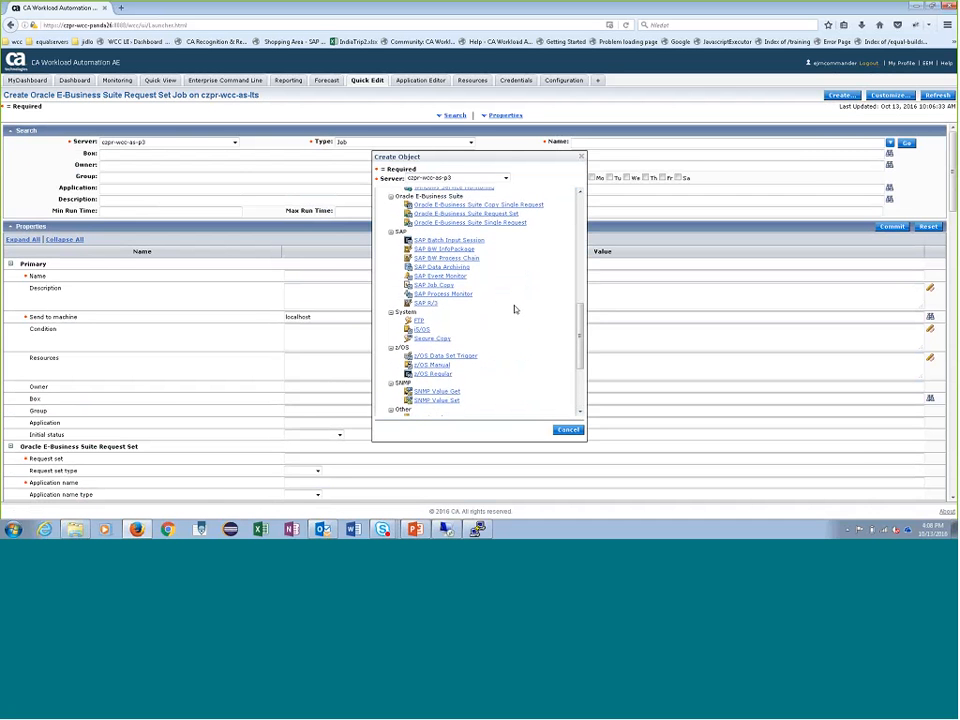
key("ctrl+f")
type("file")
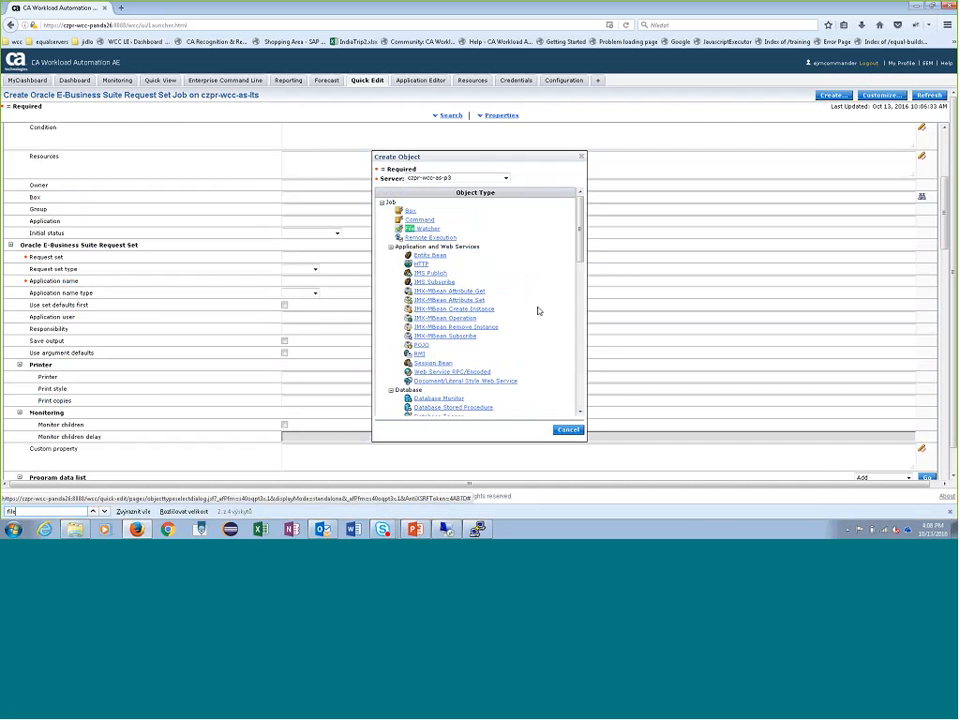
key("Return")
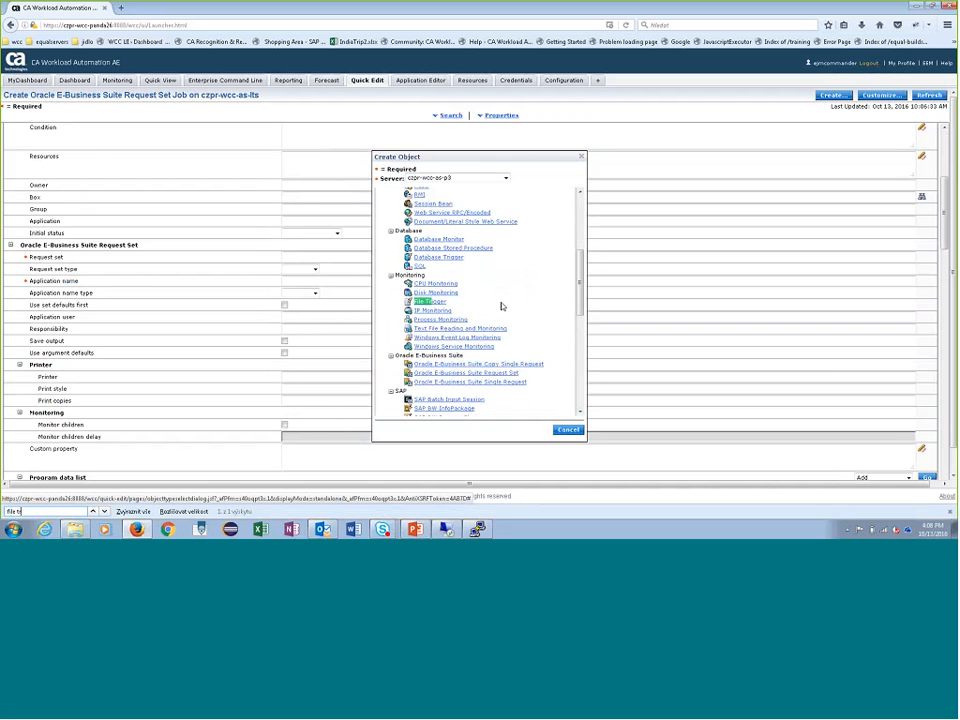
left_click(430, 301)
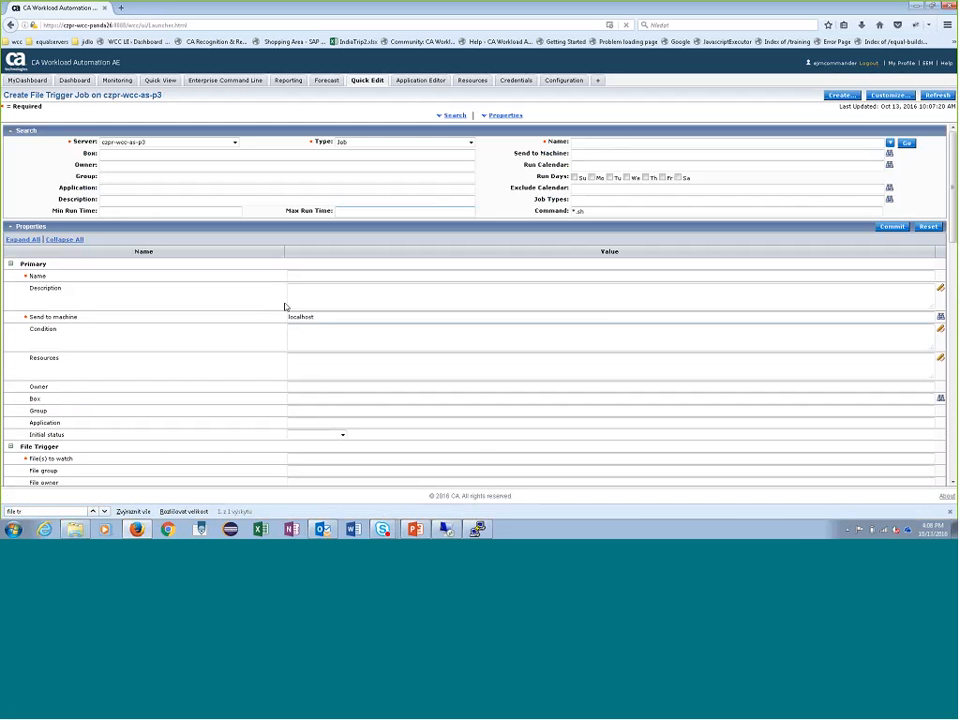
- Examine the File Trigger section, especially the Watch no change field, and highlight the server name in the job heading
scroll(312, 340, "down", 2)
scroll(308, 337, "down", 1)
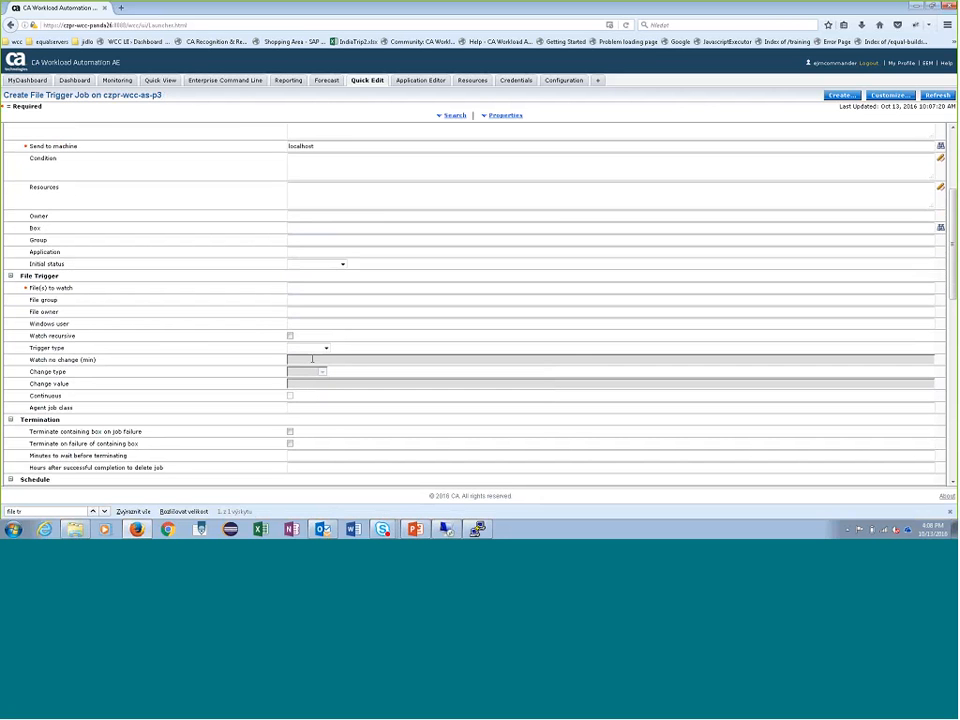
left_click_drag(161, 94, 103, 95)
- Start creating a File Trigger job on server czpr-wcc-as-lts and check its Watch no change field
left_click(842, 95)
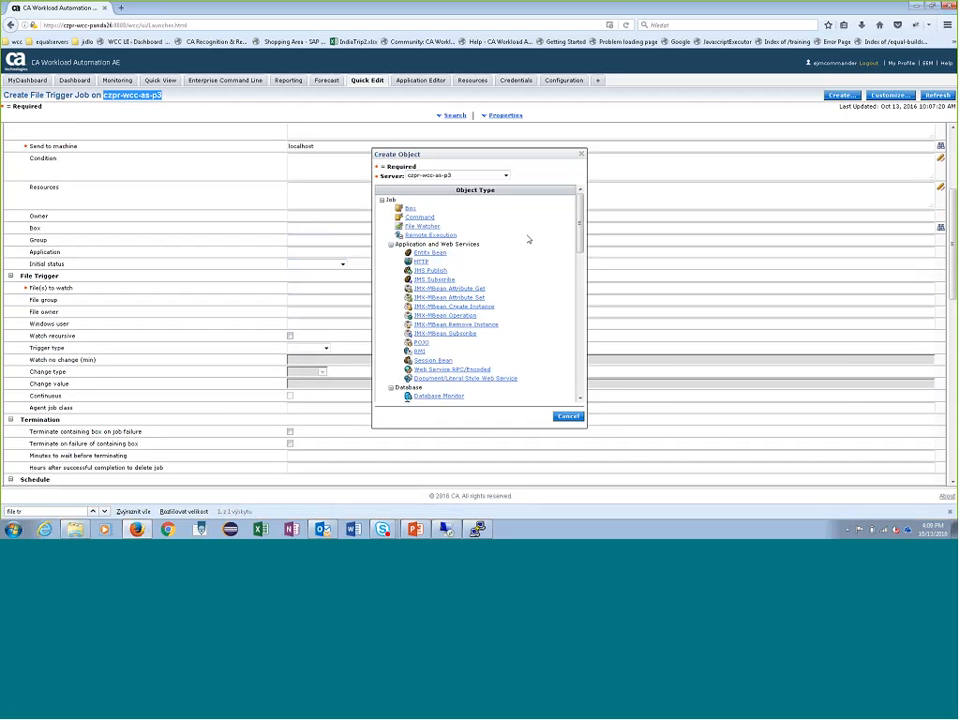
left_click(469, 177)
left_click(455, 185)
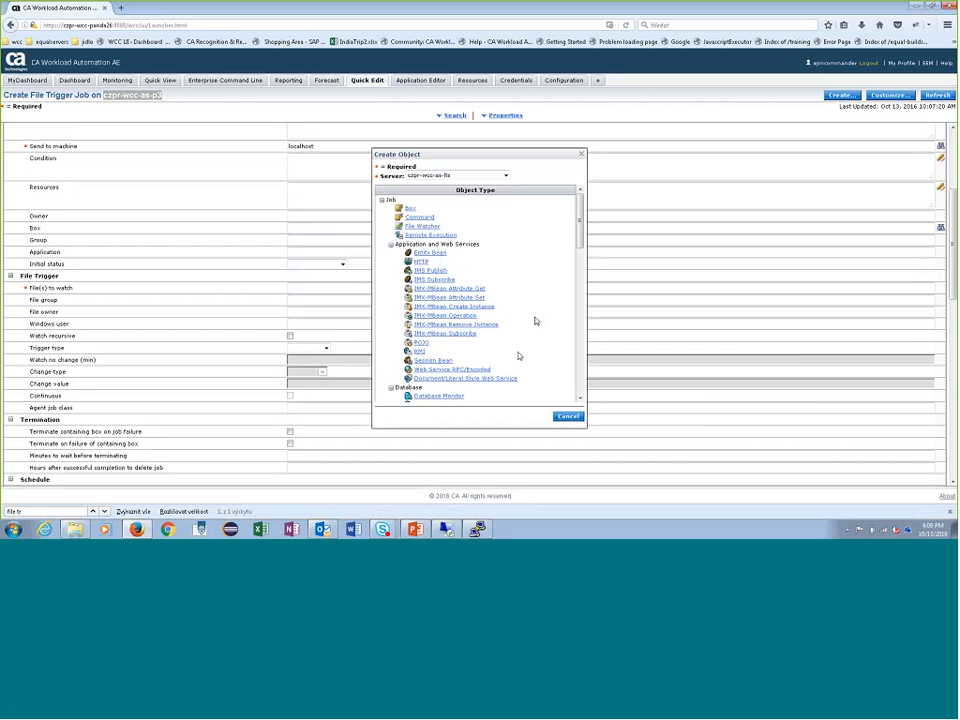
scroll(535, 321, "down", 5)
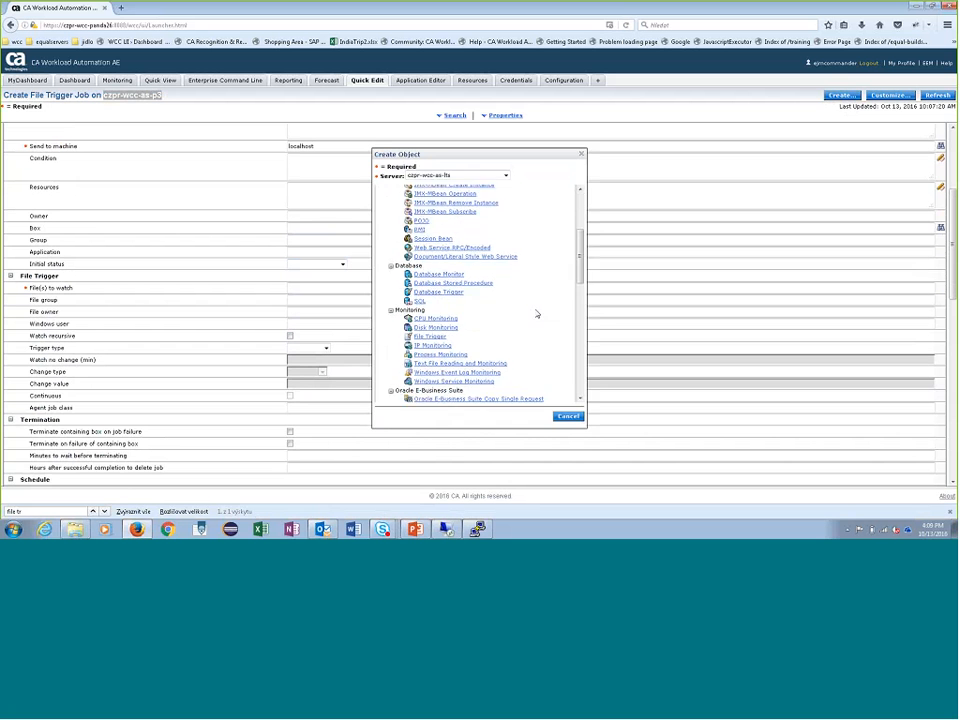
left_click(431, 287)
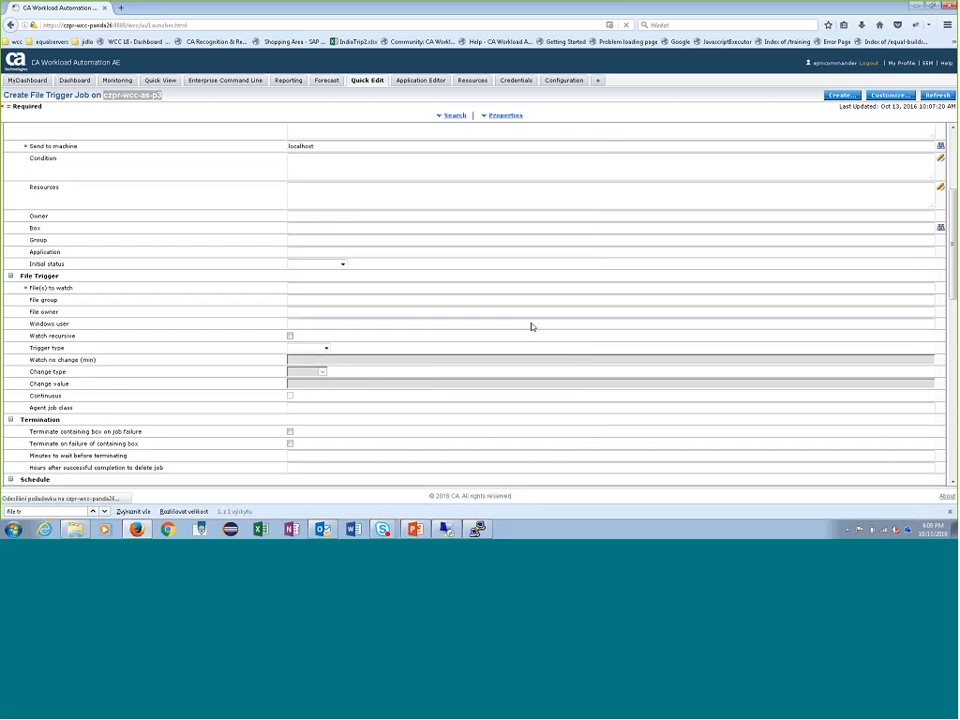
scroll(381, 372, "down", 5)
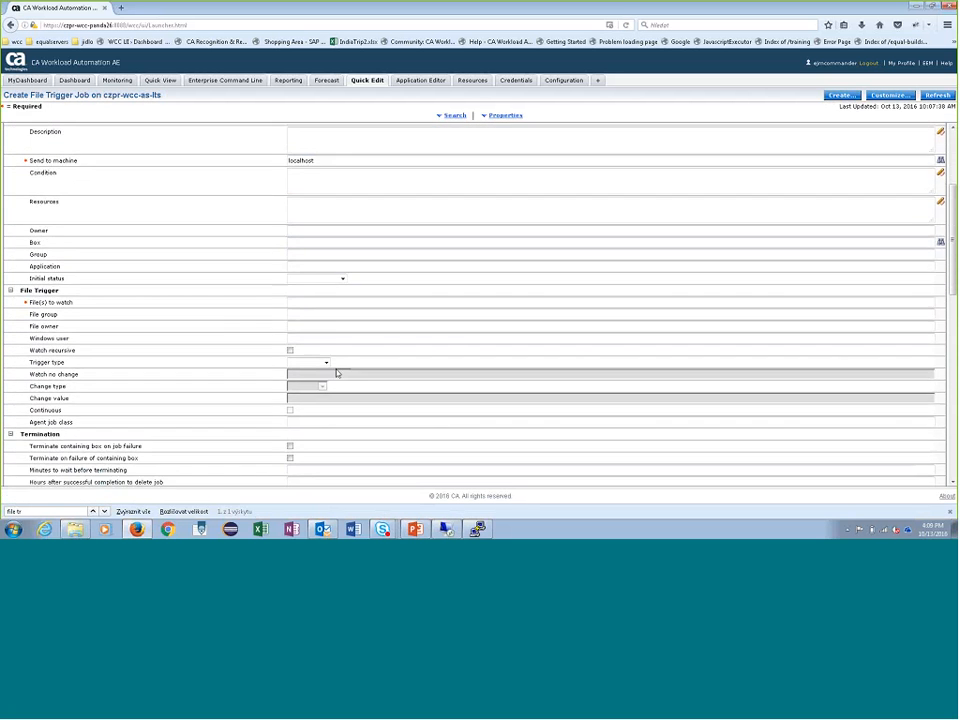
mouse_move(304, 332)
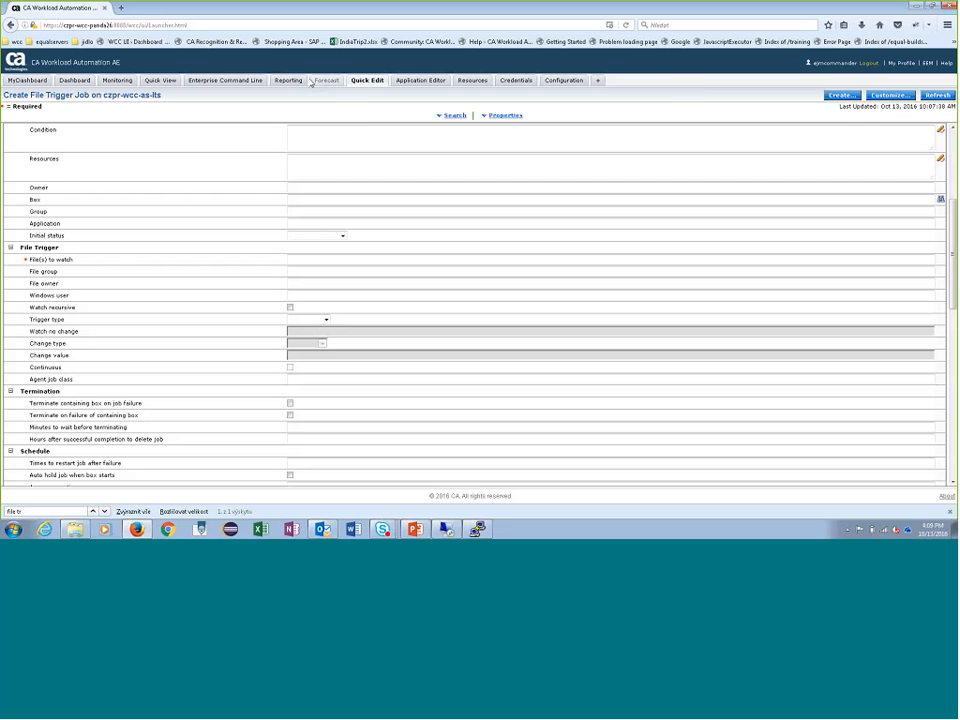
- Look up the job BoxWithResource on server czpr-wcc-as-lts in Quick View
left_click(161, 80)
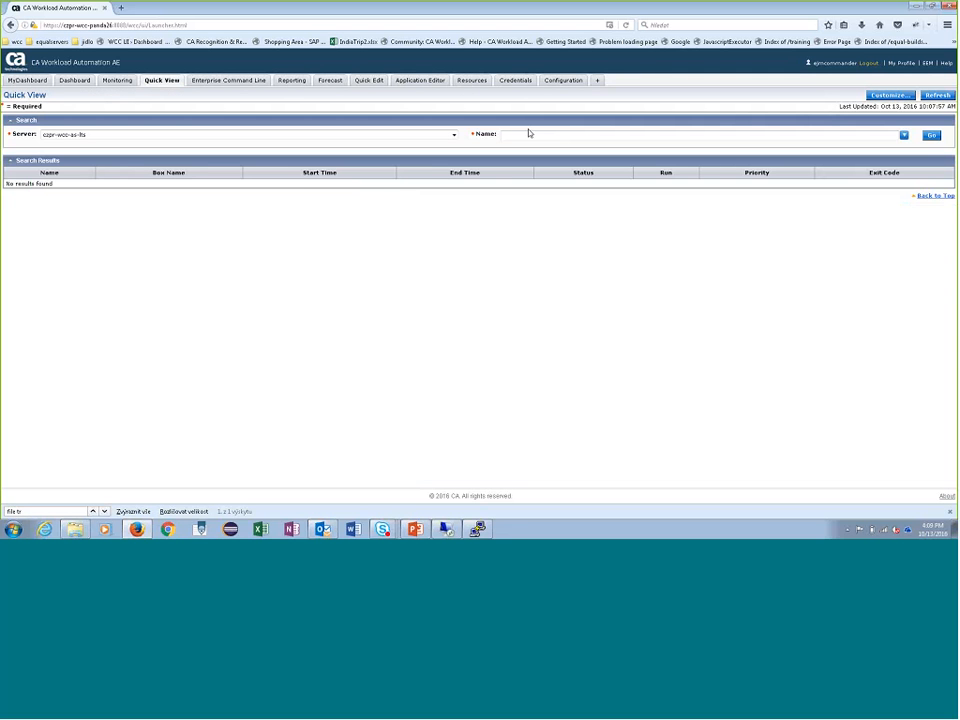
left_click(511, 137)
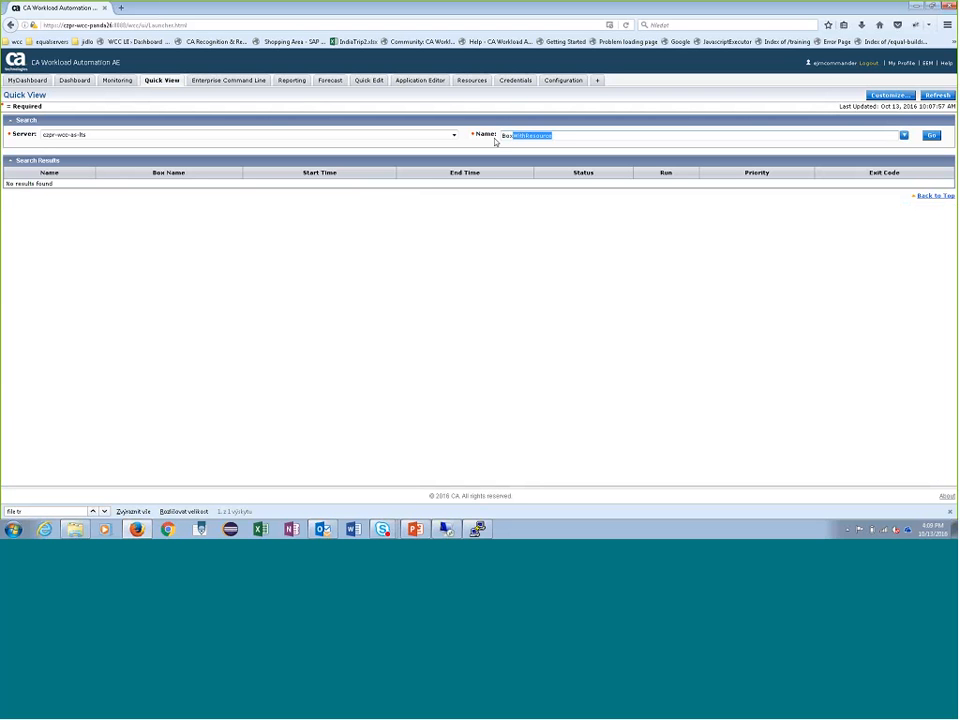
key("Return")
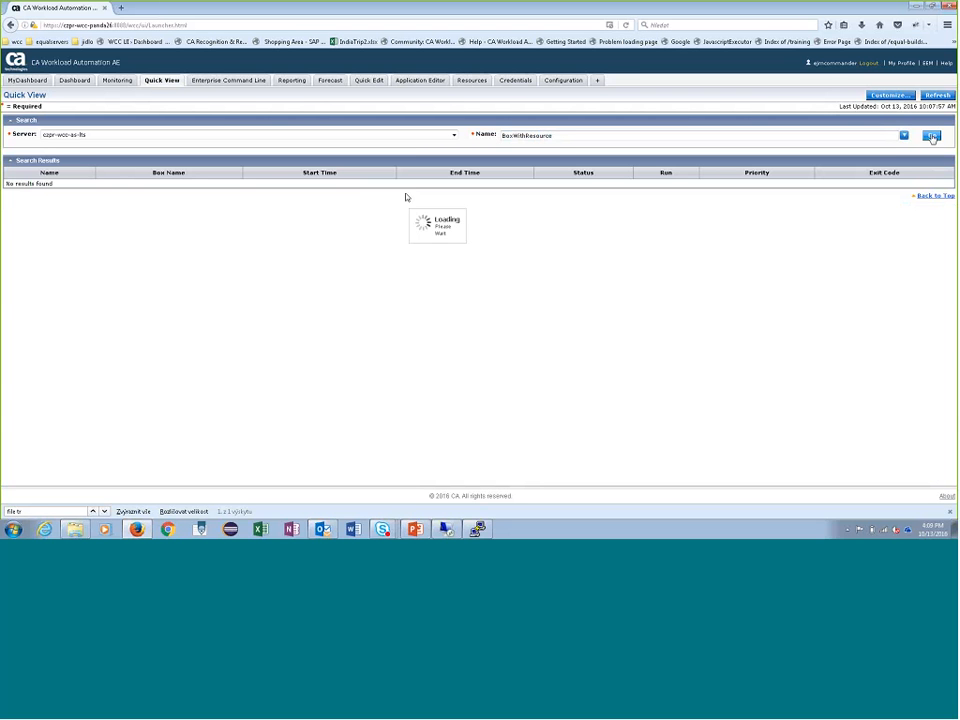
- Examine BoxWithResource in the job flow and highlight its Resources value in the job details
scroll(452, 273, "down", 4)
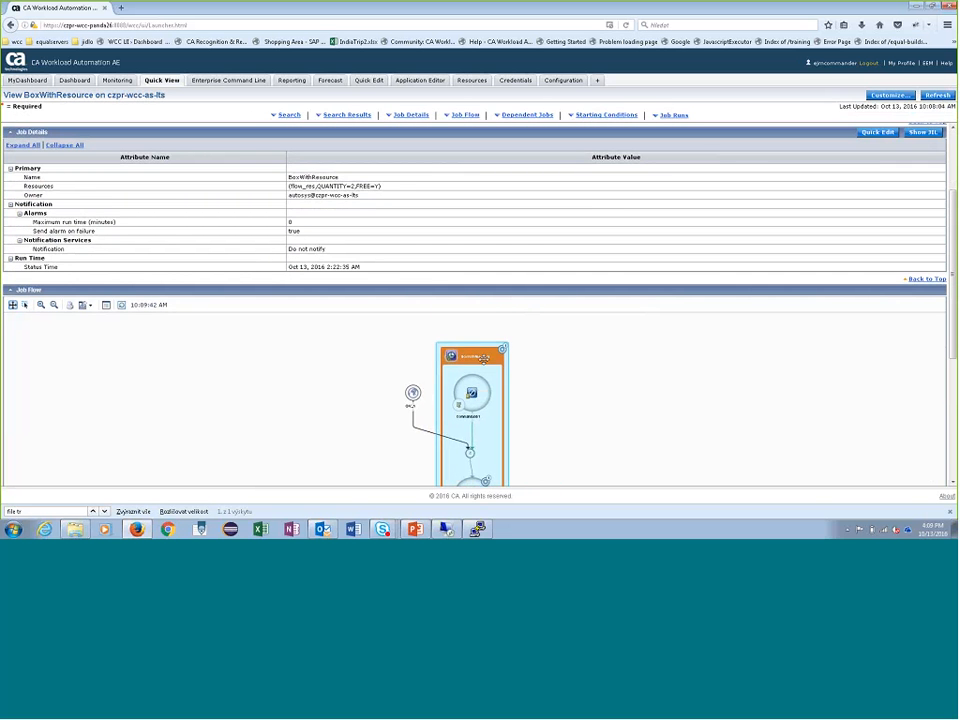
scroll(484, 357, "up", 3)
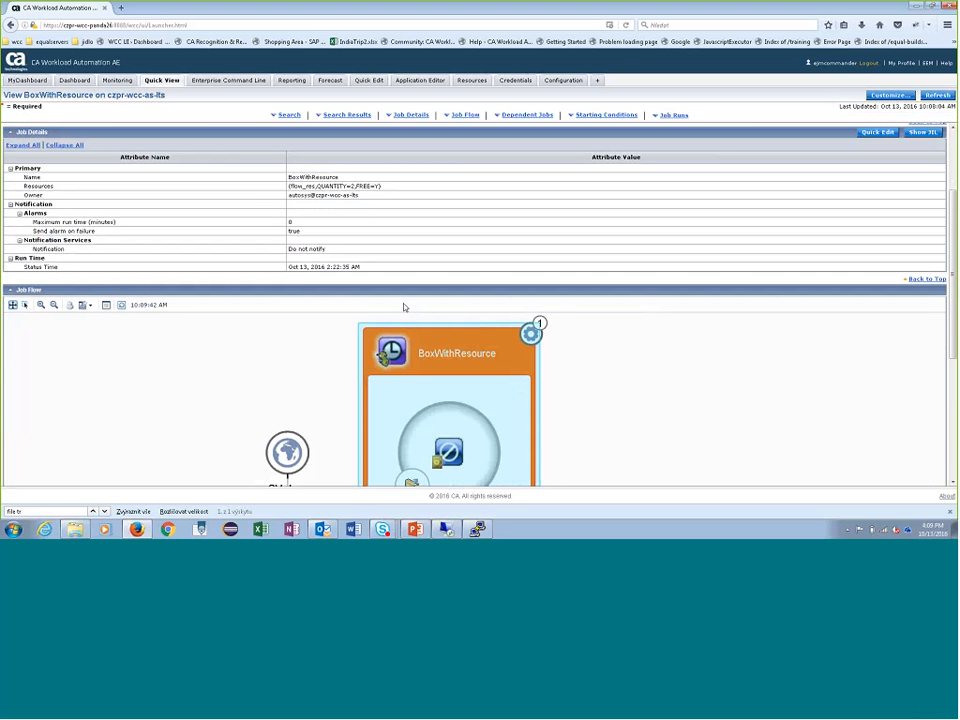
left_click_drag(297, 186, 381, 186)
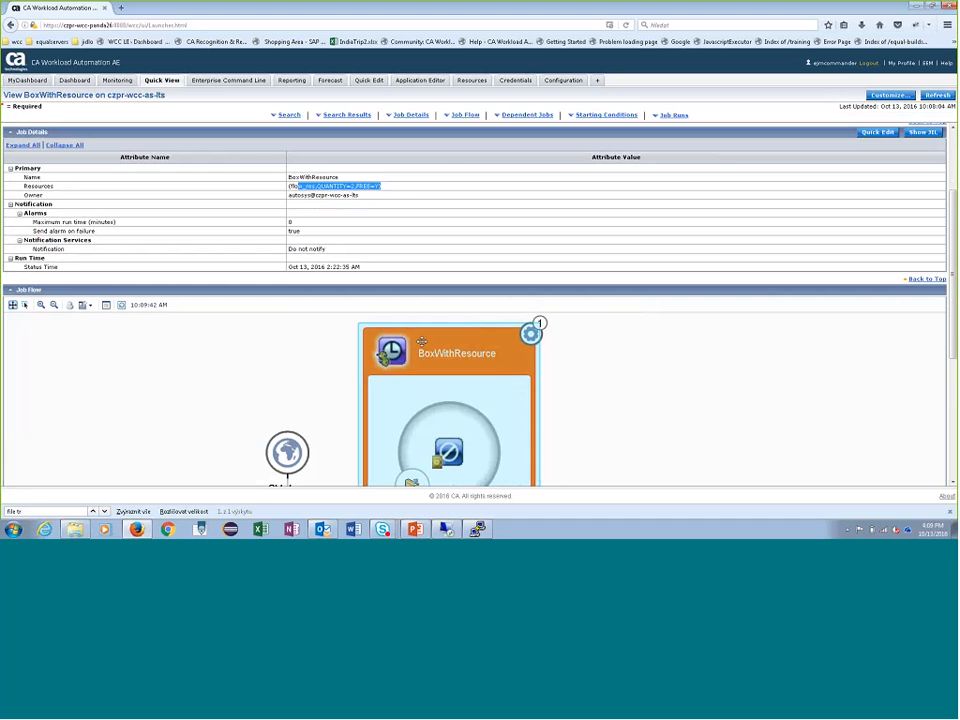
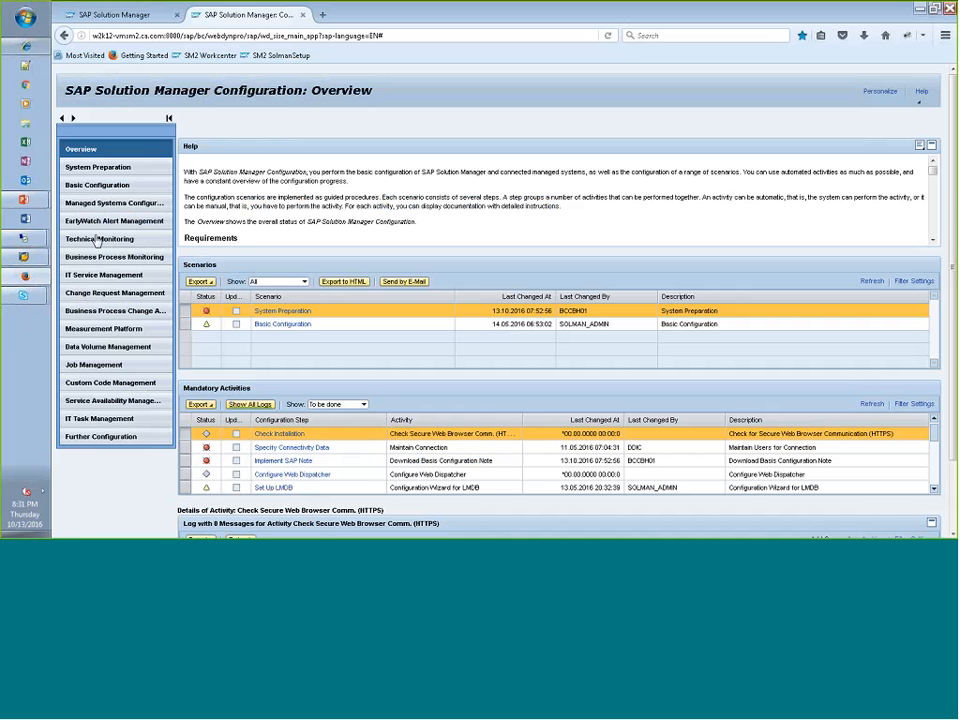
- Open the Job Monitoring guided procedure of Job & BI Monitoring within Technical Monitoring
left_click(97, 240)
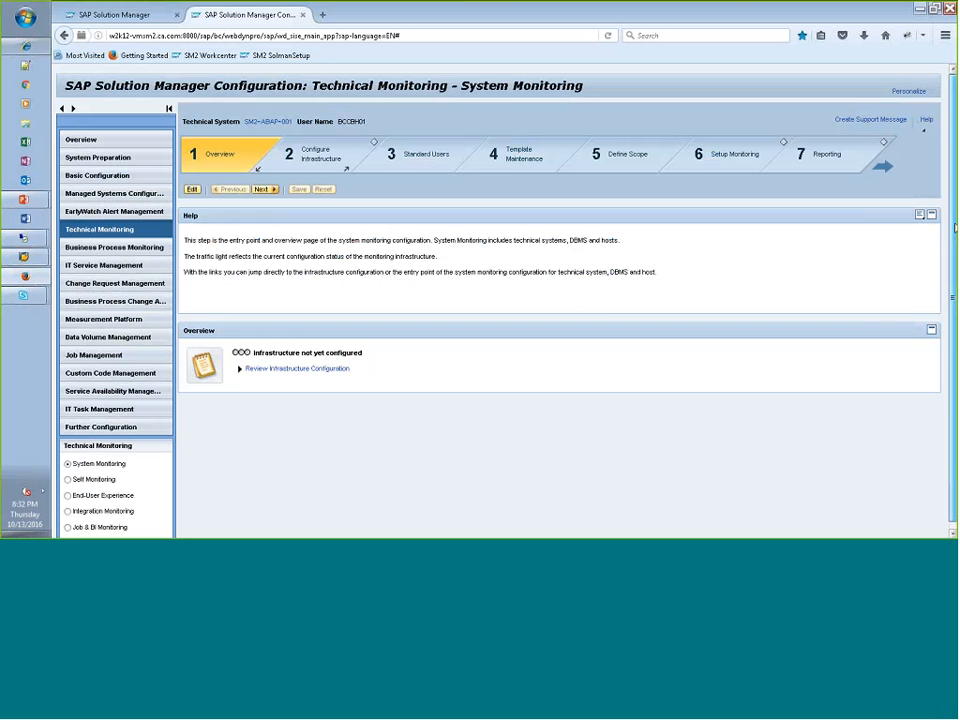
scroll(955, 228, "down", 1)
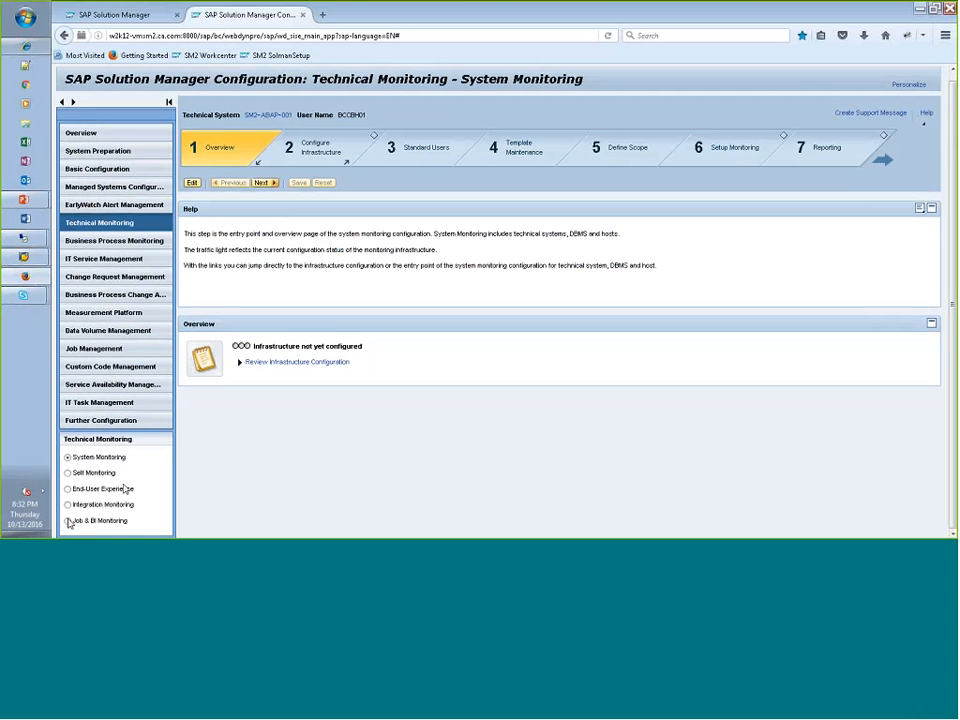
left_click(67, 521)
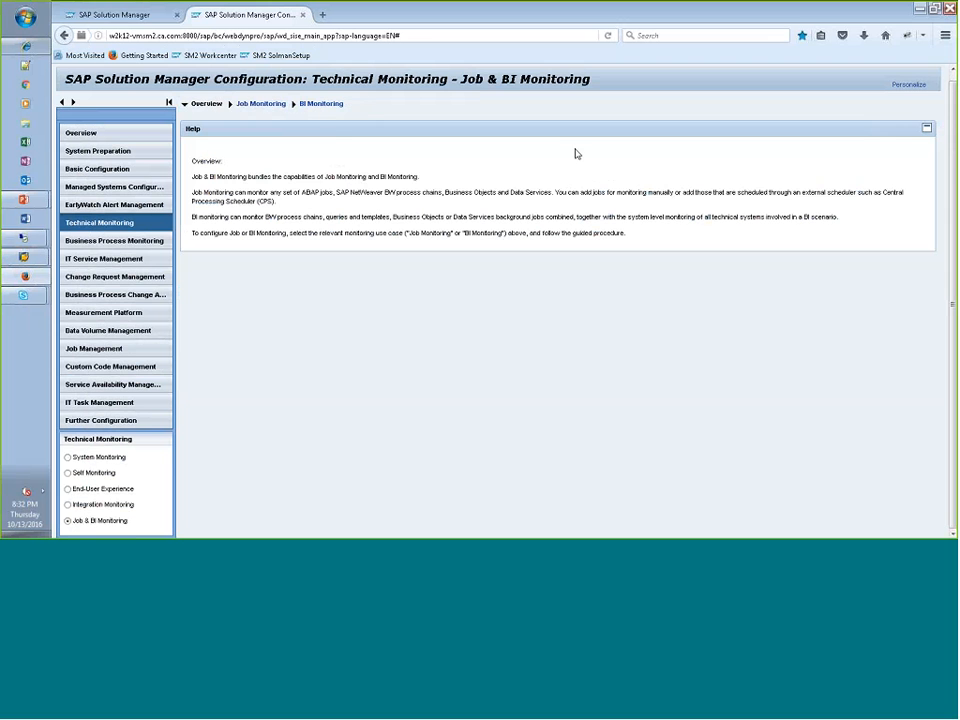
left_click(260, 106)
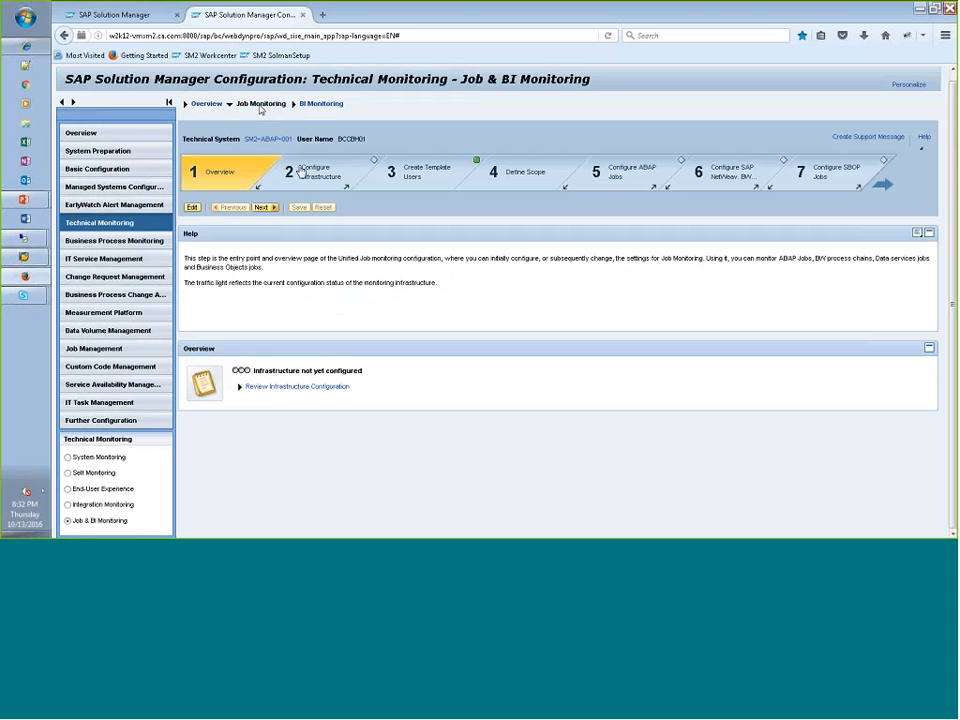
- In the Define Scope step, select the scenario test_bccbh01_demo
left_click(527, 176)
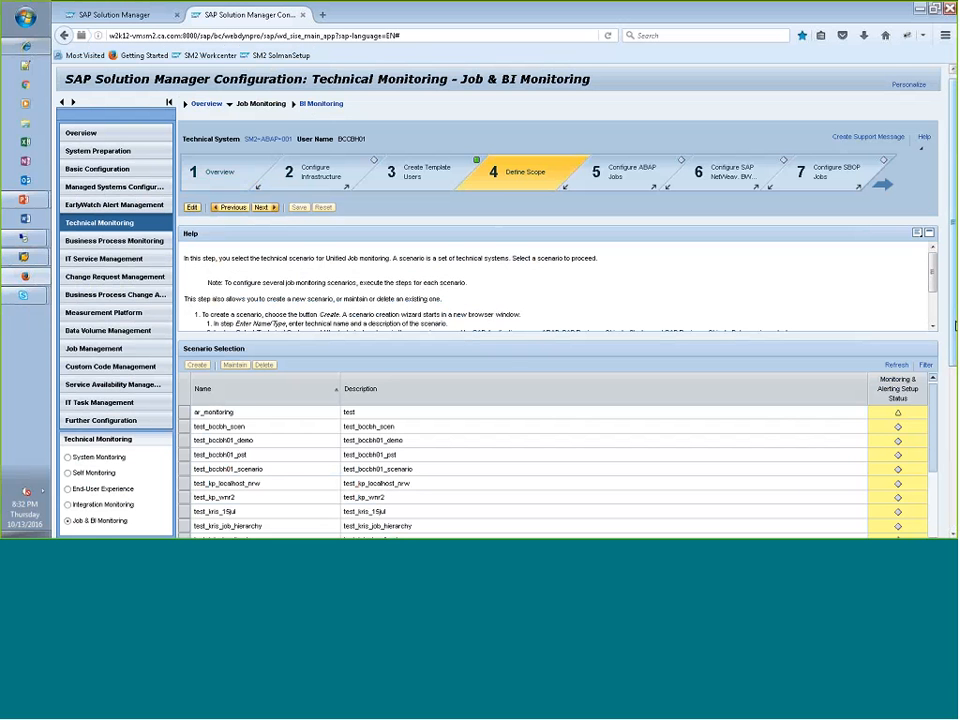
scroll(954, 330, "down", 3)
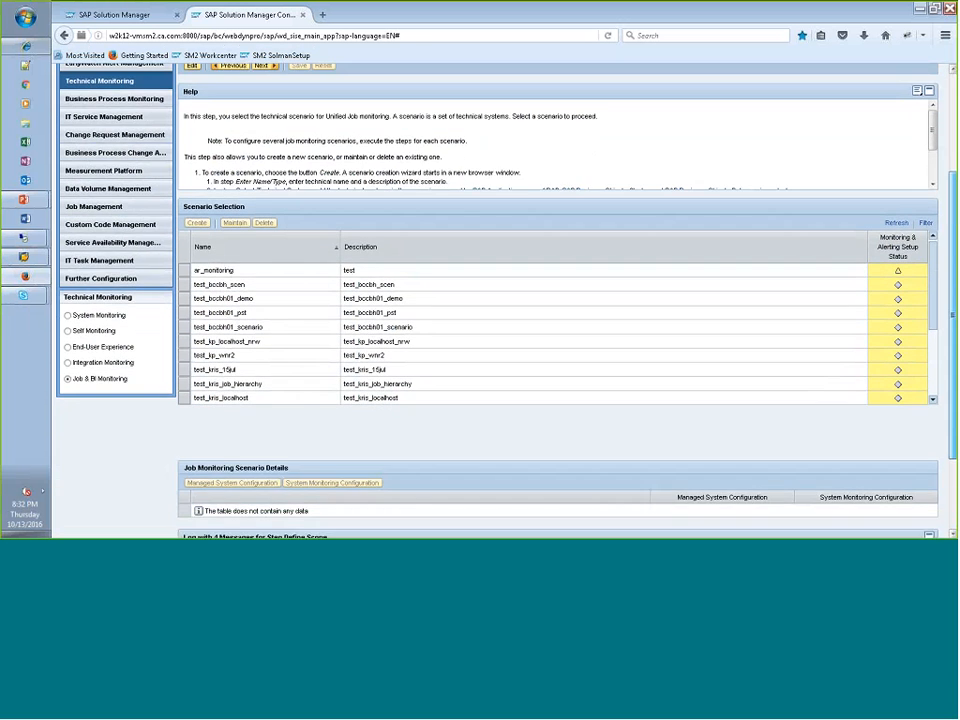
scroll(954, 330, "up", 1)
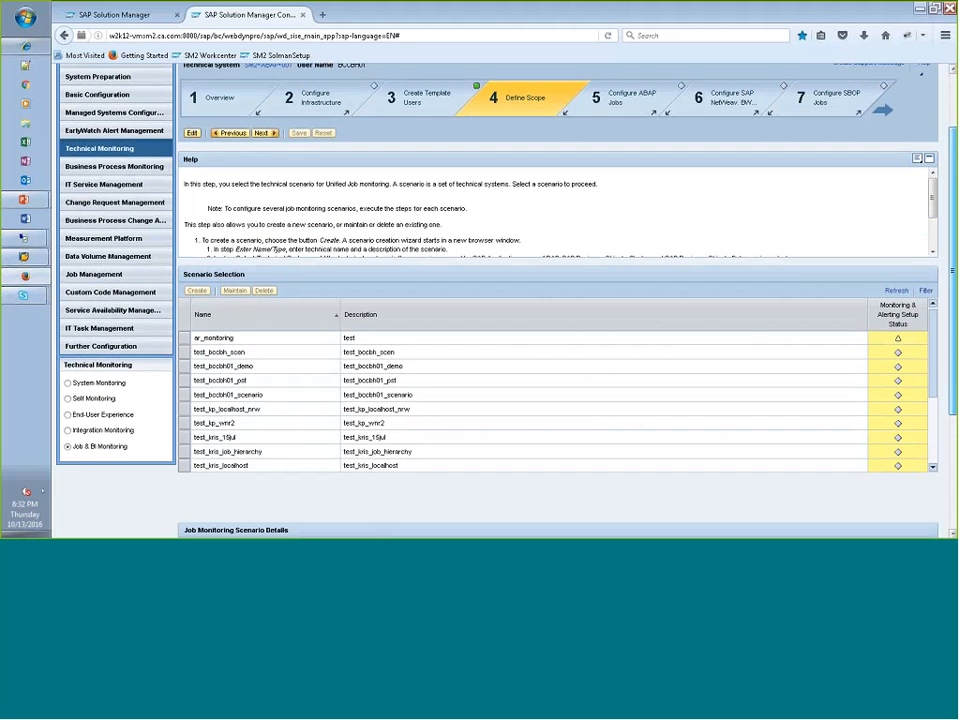
left_click(270, 368)
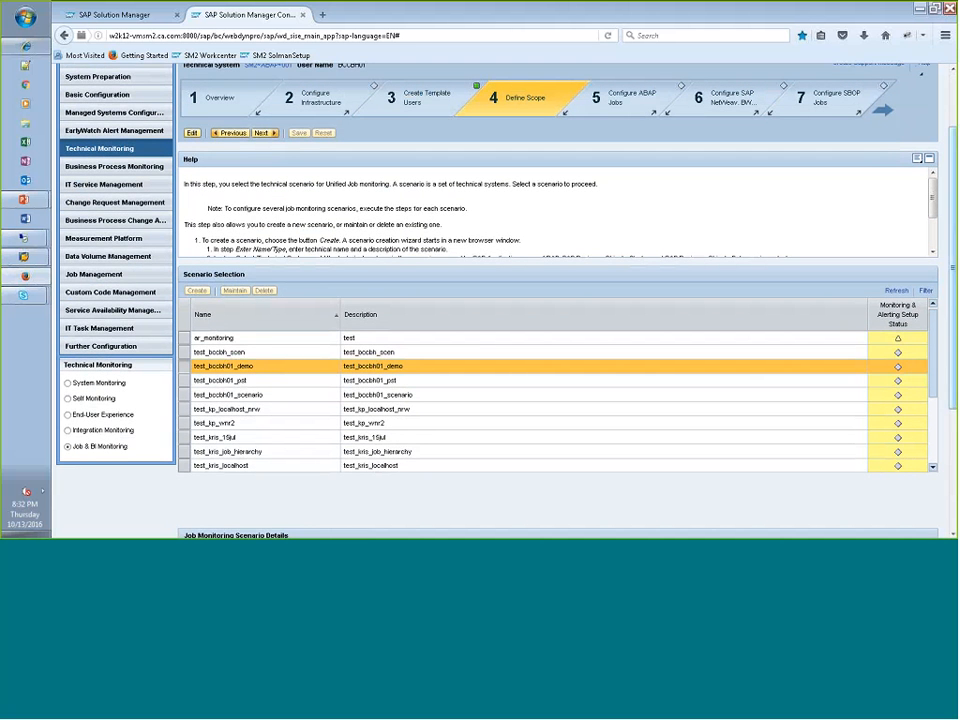
- Go to the Select SMSE Jobs substep of Configure SMSE Jobs and switch it to edit mode
left_click(882, 110)
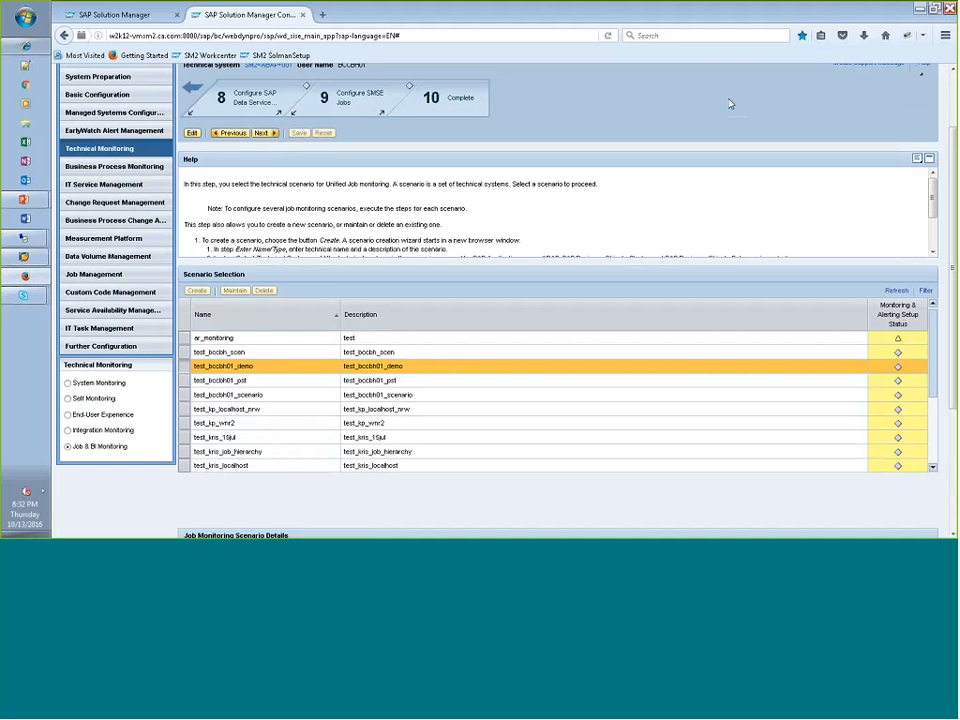
left_click(352, 101)
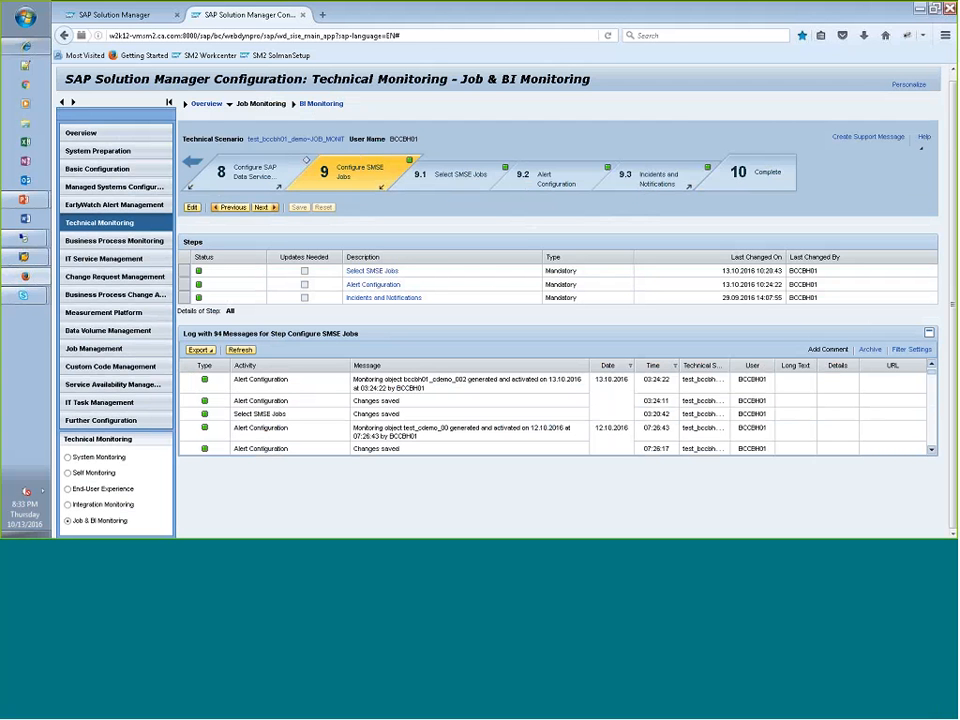
left_click(370, 273)
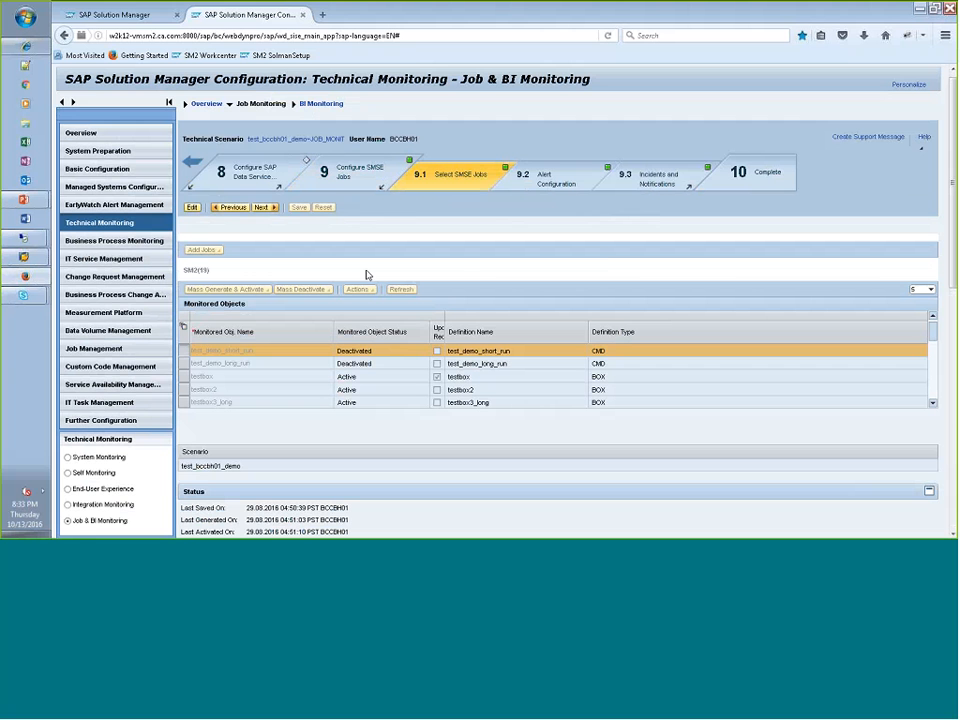
left_click(193, 208)
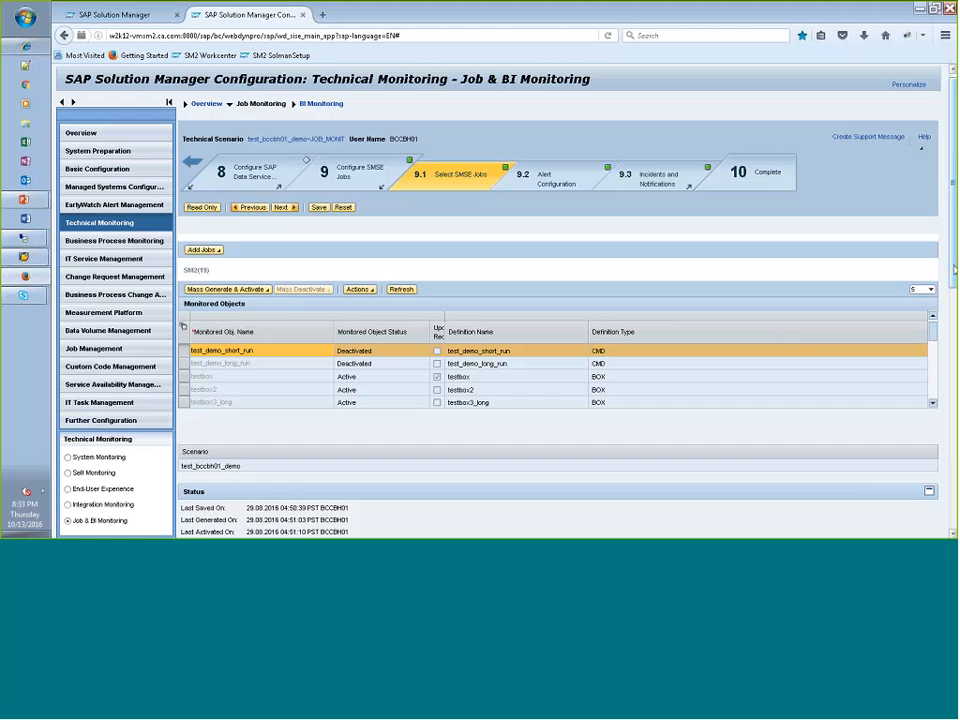
- Start adding an SMSE job to the scenario's monitored objects
scroll(789, 343, "down", 2)
left_click_drag(952, 225, 952, 211)
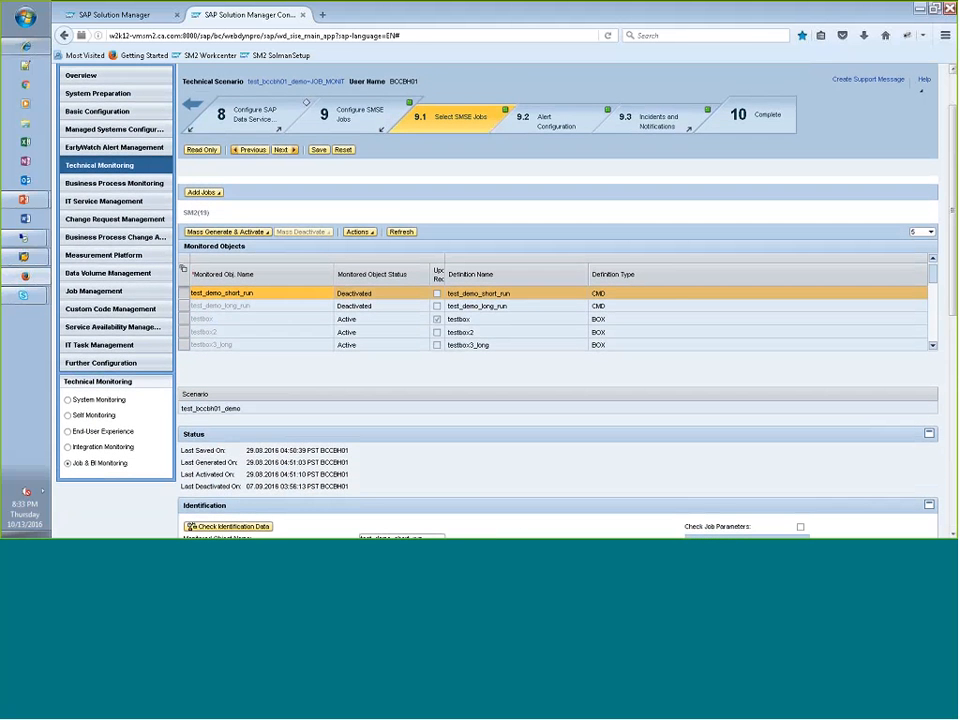
left_click(218, 197)
left_click(224, 207)
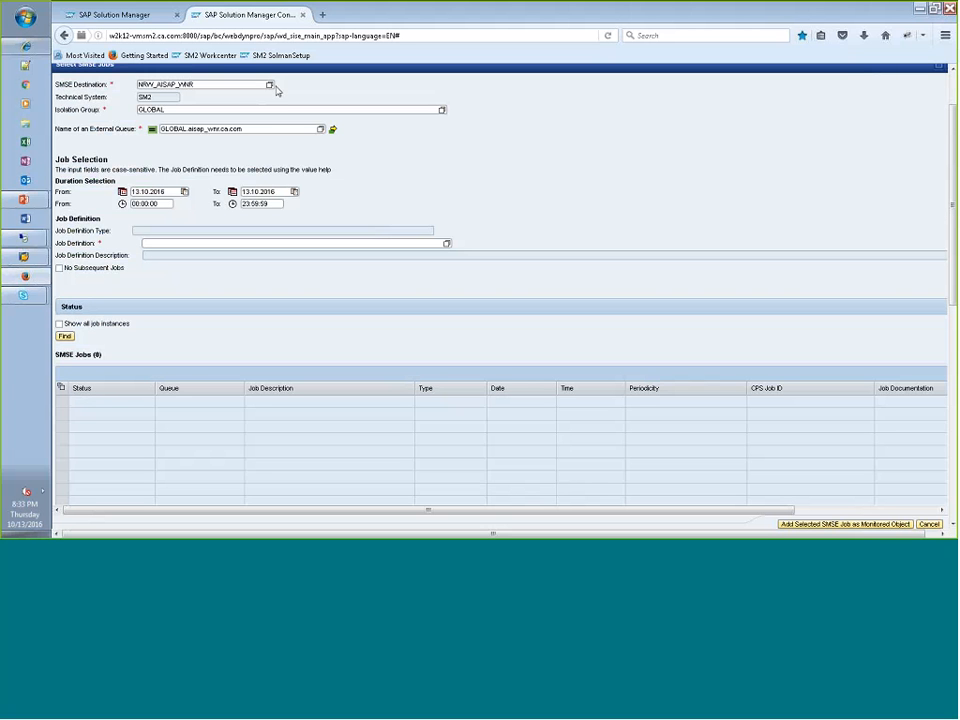
- Set the SMSE destination to WHA_BCCBH_W12_01X and the external queue to GLOBAL.bccbh-w12-01x
scroll(201, 162, "up", 2)
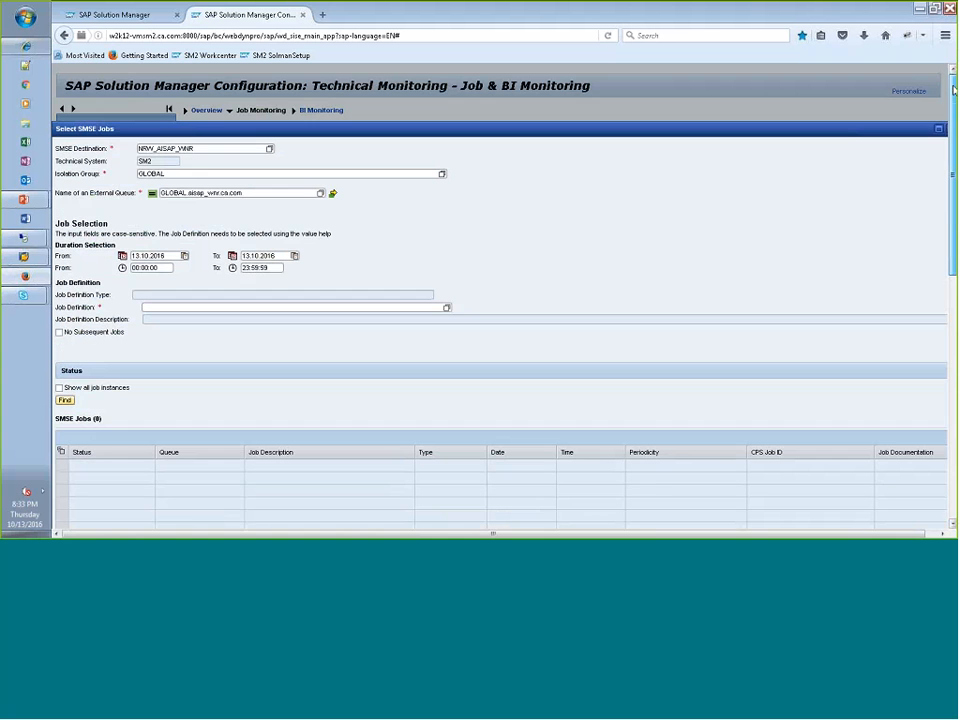
left_click(269, 151)
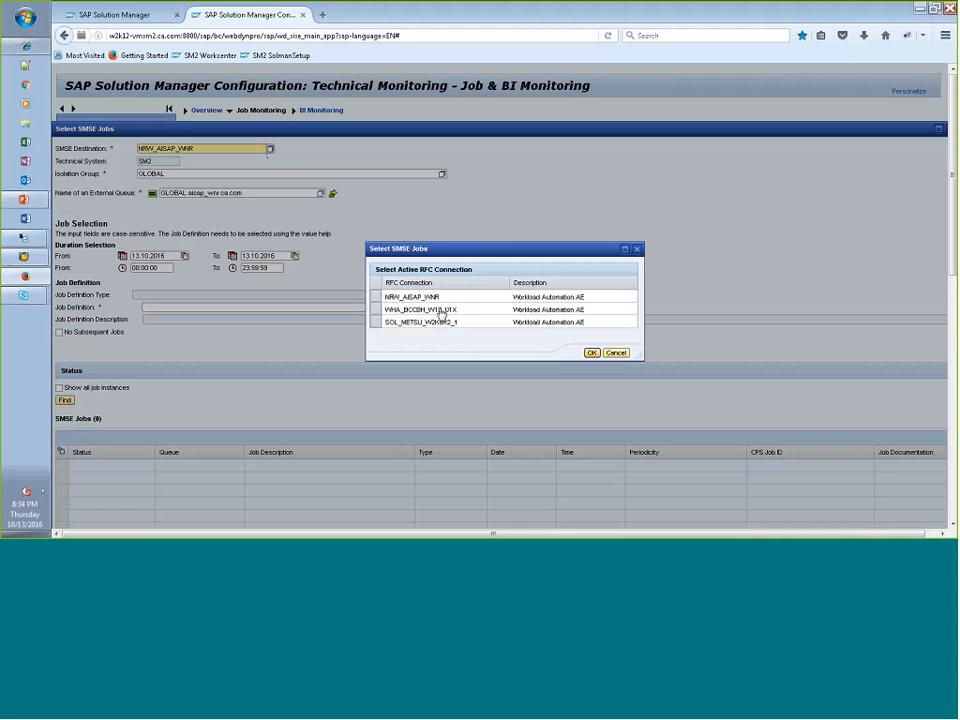
left_click(441, 314)
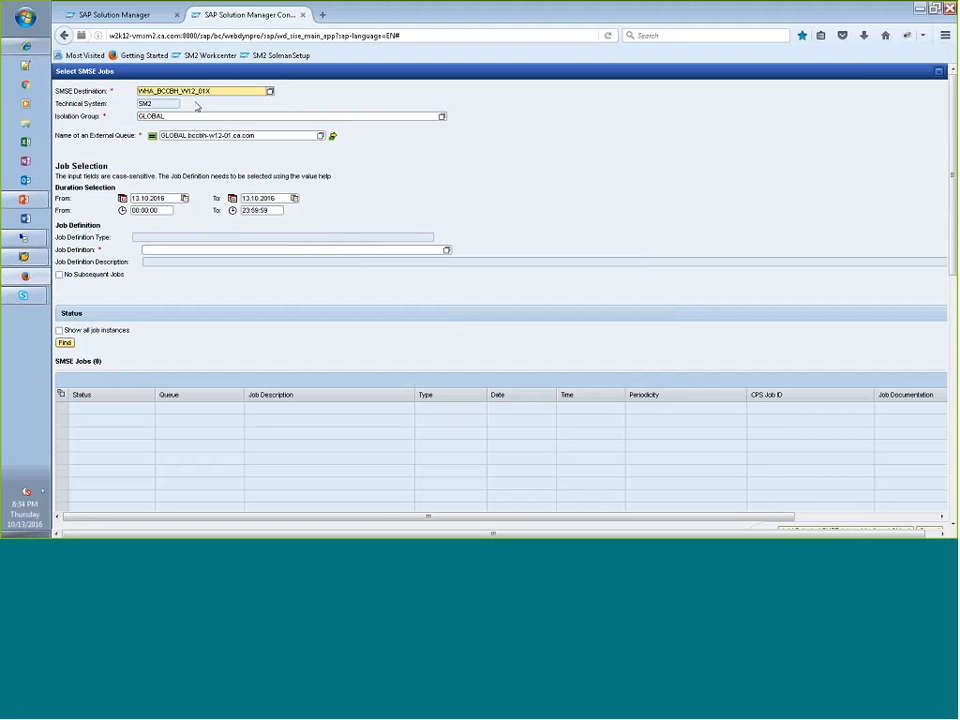
left_click(321, 140)
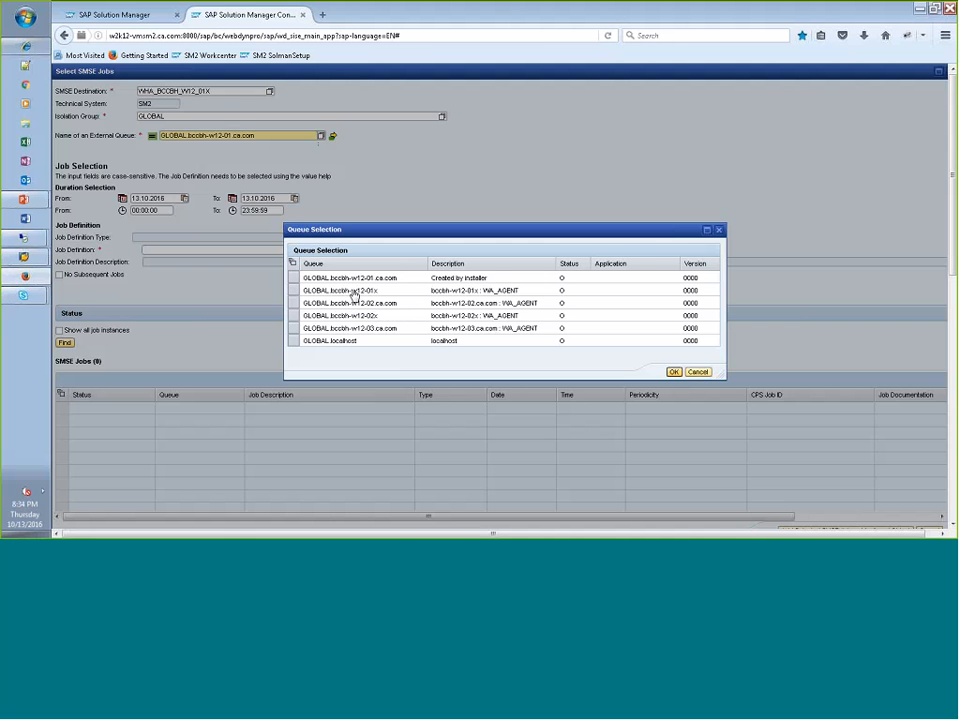
double_click(353, 293)
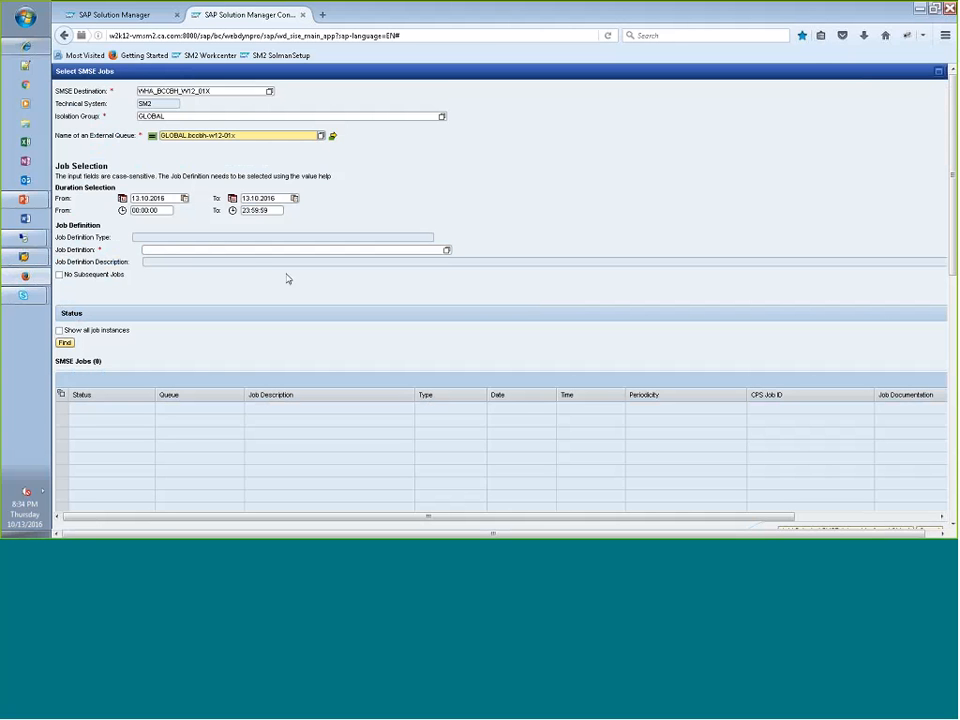
- Search for SMSE jobs with the job definition bccbh01_cdemo_005
left_click(223, 250)
type(":csh01_cdemo_008")
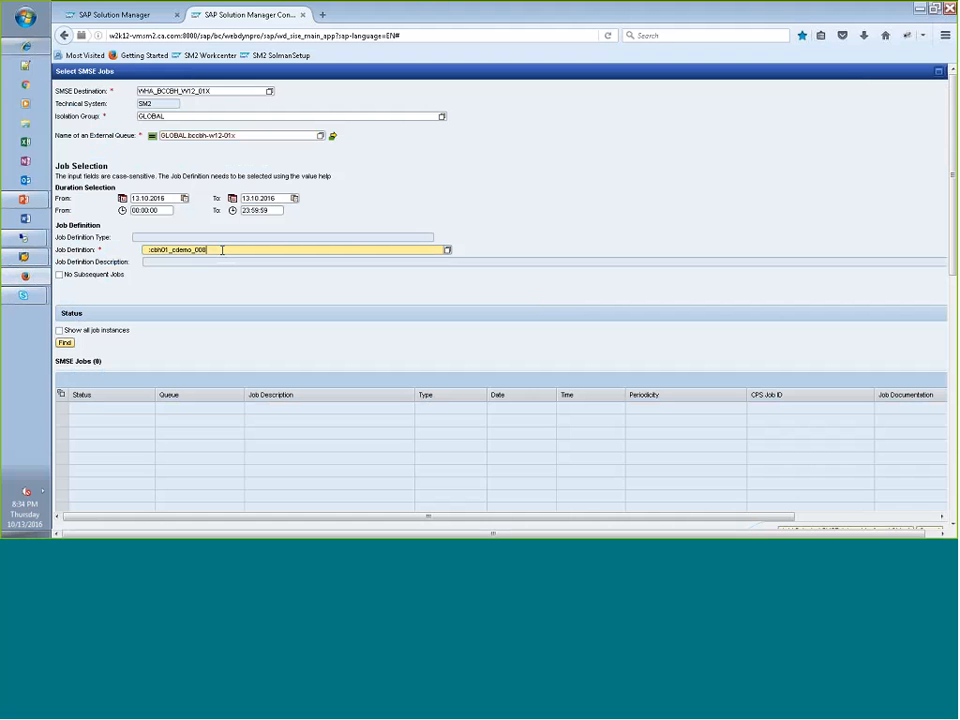
key("BackSpace")
type("5")
left_click(62, 343)
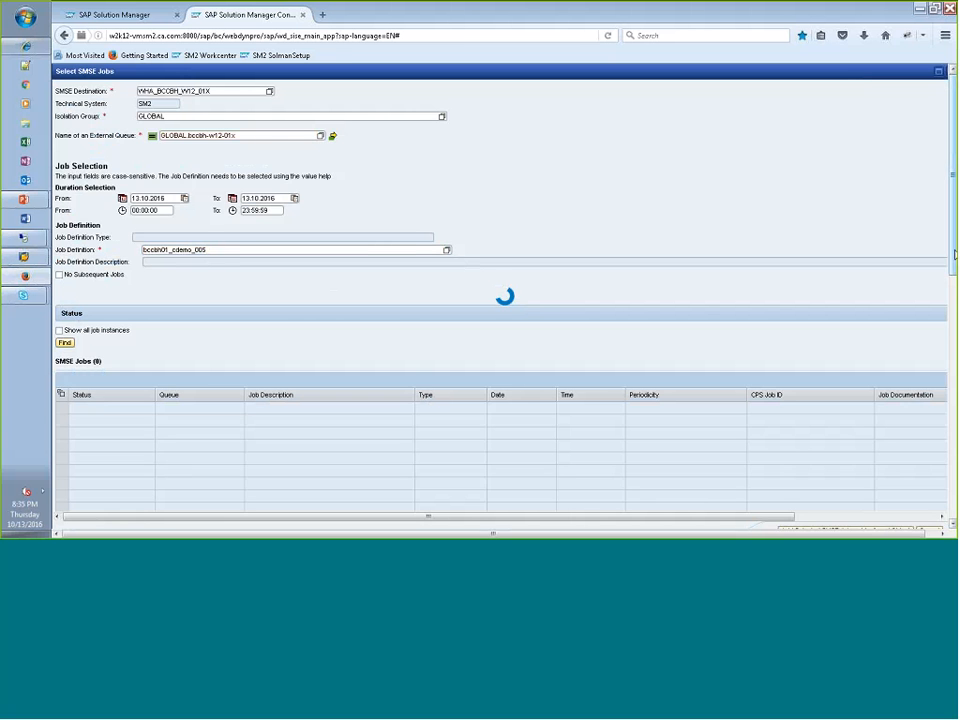
- Add the found SMSE job as a monitored object and name it bccbh01_cdemo_005
scroll(953, 255, "down", 1)
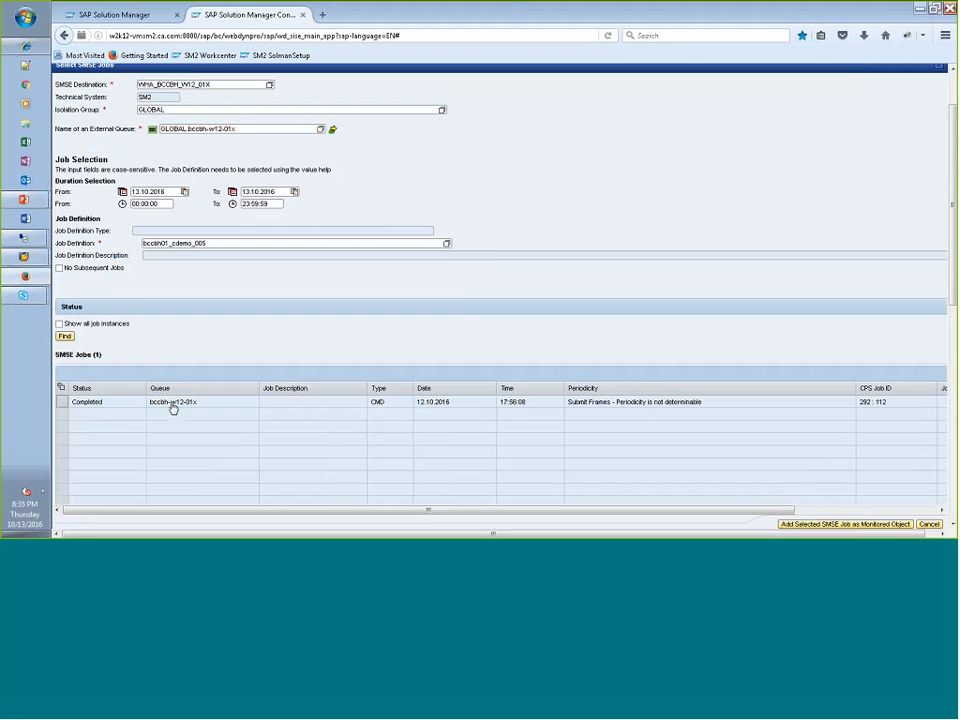
left_click(170, 404)
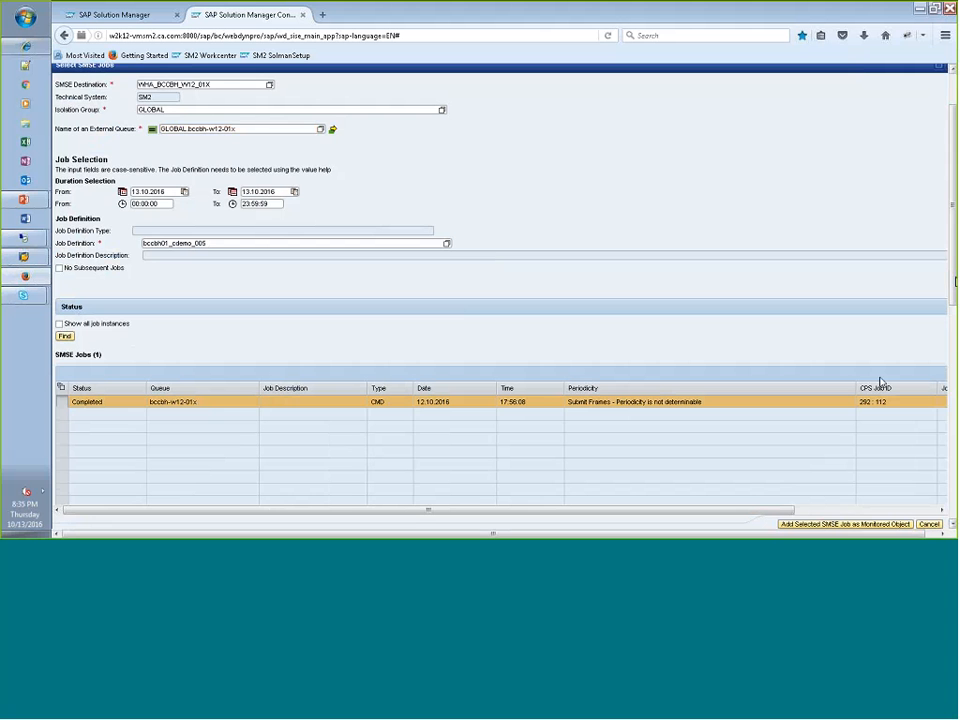
left_click(835, 526)
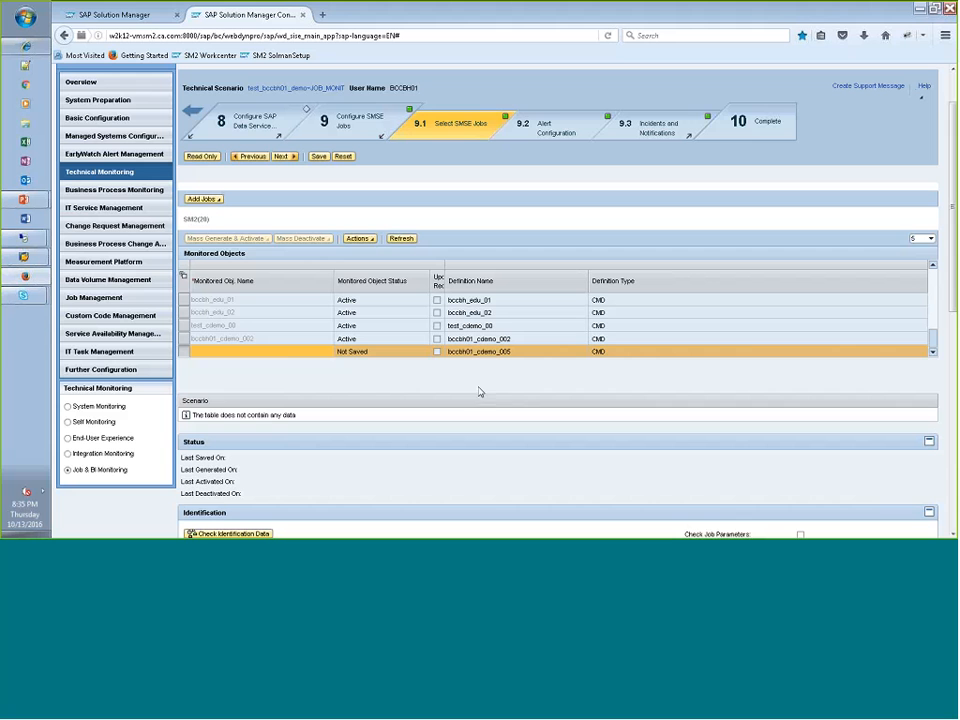
left_click(279, 351)
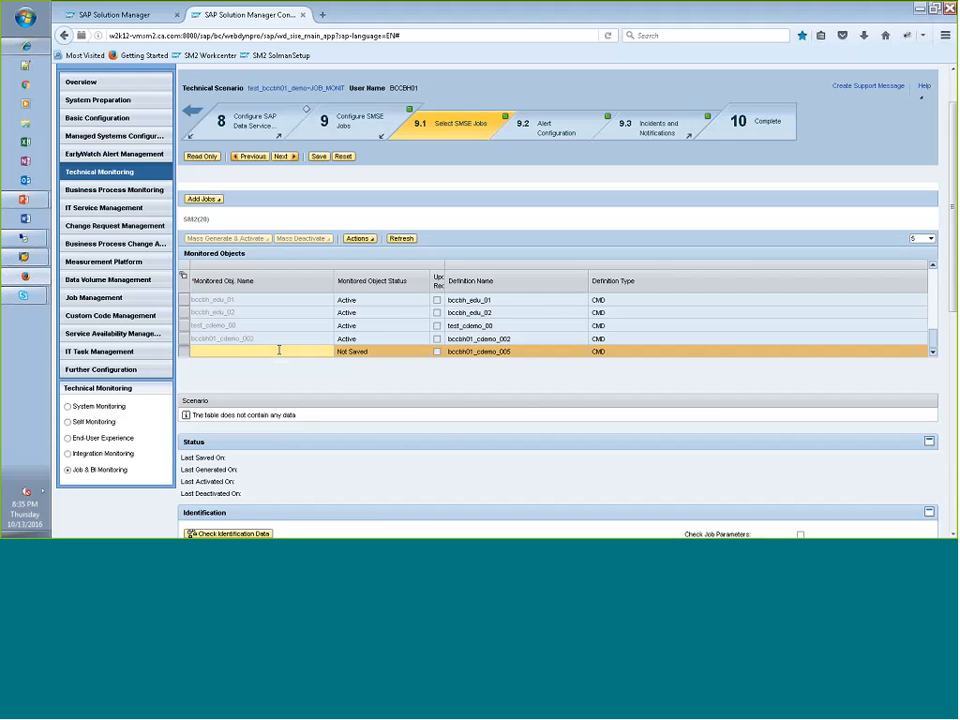
type("bccbh01_cdemo_008")
key("BackSpace")
type("5")
- Mark the new monitored object as a critical job in its Schedule section
left_click_drag(953, 207, 953, 383)
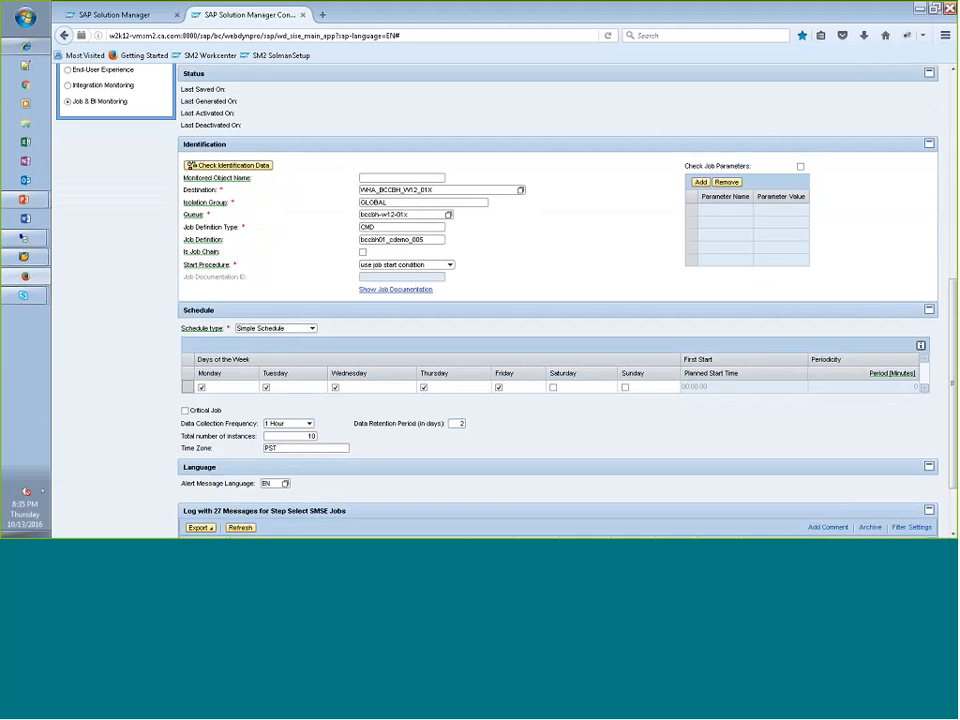
mouse_move(953, 373)
left_mouse_down()
mouse_move(950, 286)
mouse_move(941, 309)
mouse_move(952, 374)
left_mouse_up()
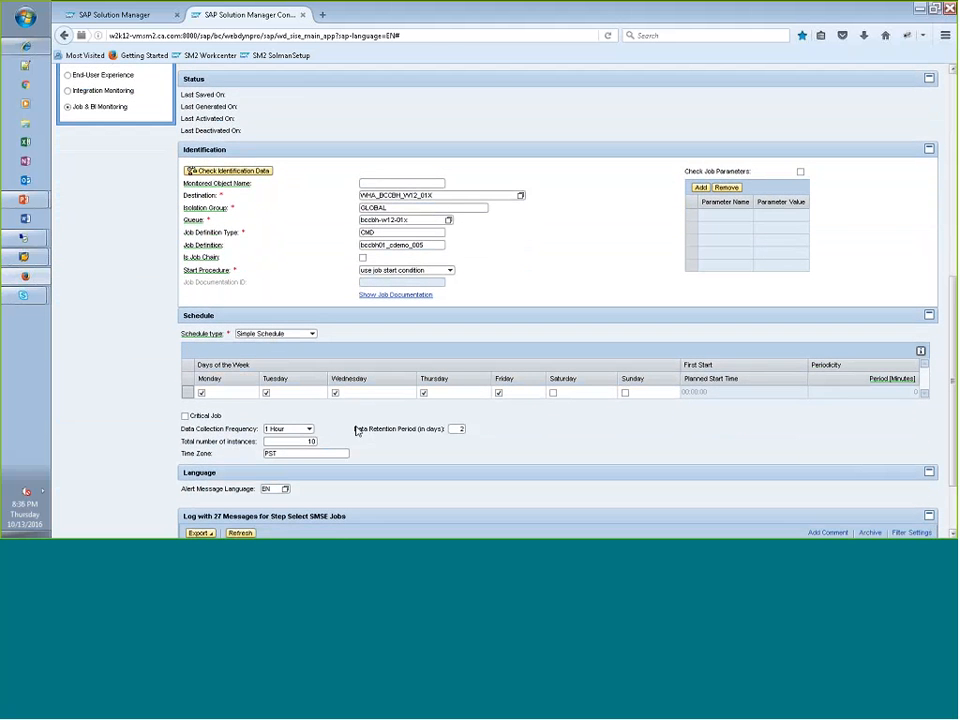
left_click(185, 416)
- Open the Alert Configuration substep for bccbh01_cdemo_005 and review the available alert types
left_click_drag(955, 369, 953, 190)
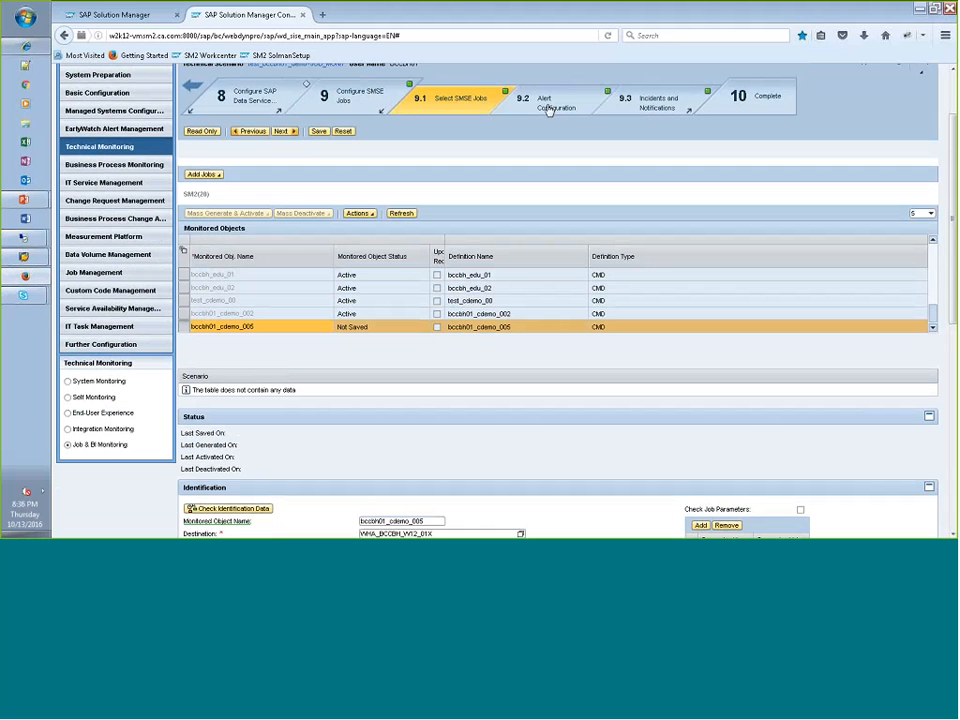
left_click(548, 110)
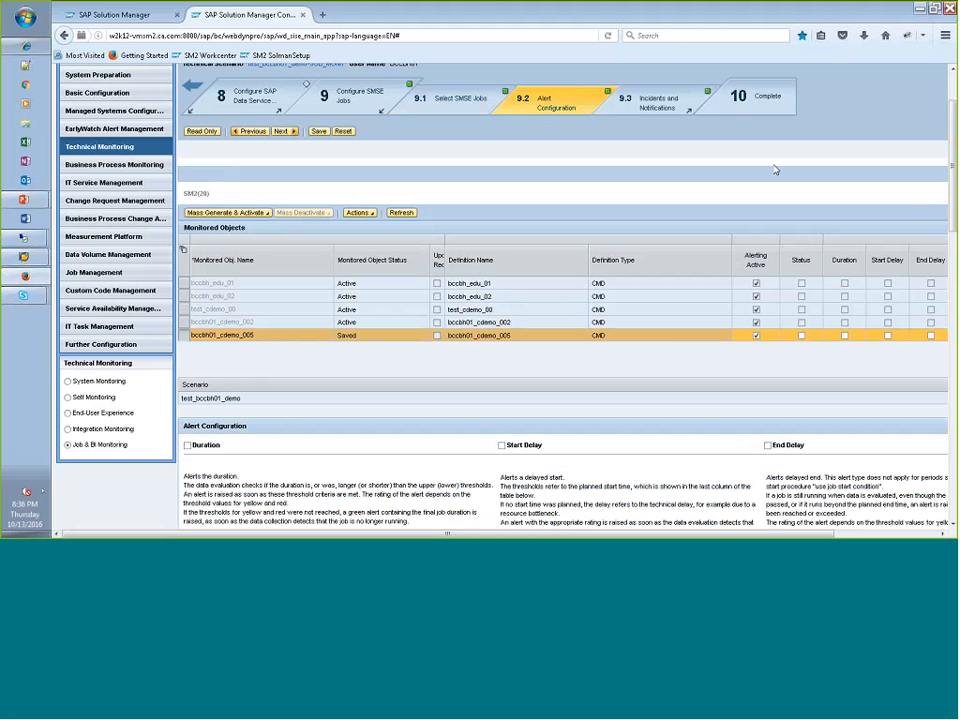
scroll(955, 158, "down", 3)
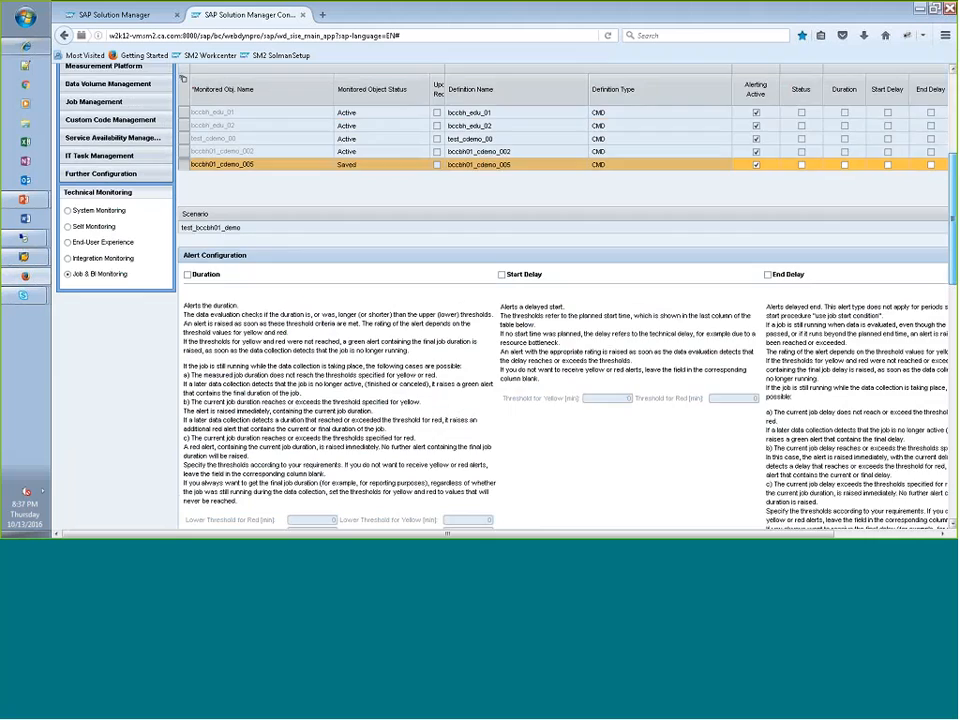
left_click_drag(953, 218, 956, 151)
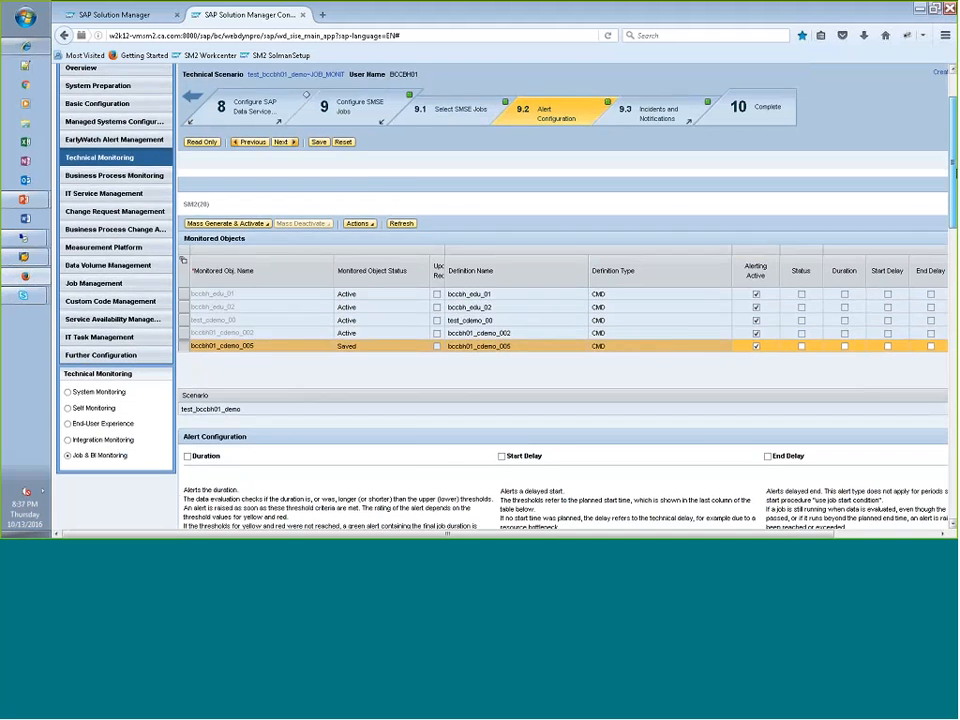
- Enable the Duration alert for bccbh01_cdemo_005 and set its lower threshold for red to 1 minute
scroll(415, 280, "down", 5)
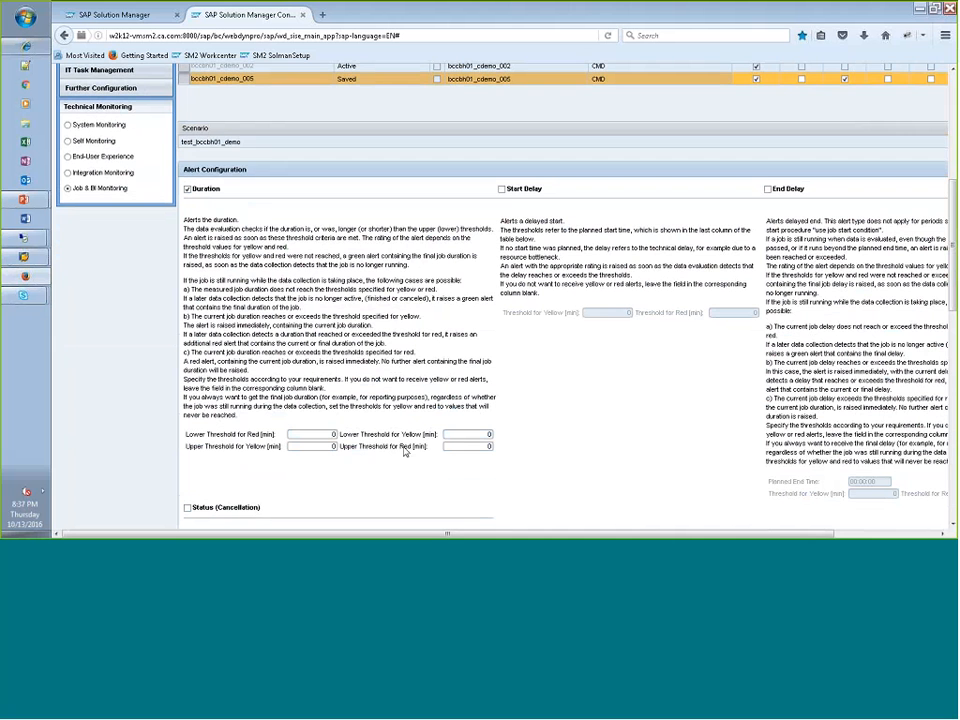
left_click(333, 434)
left_click_drag(333, 435, 307, 420)
type("1")
left_click(484, 446)
left_click(488, 434)
left_click(332, 435)
- Enable the Status (Cancellation) alert and set its rating to Red
left_click_drag(955, 244, 955, 278)
left_click(197, 400)
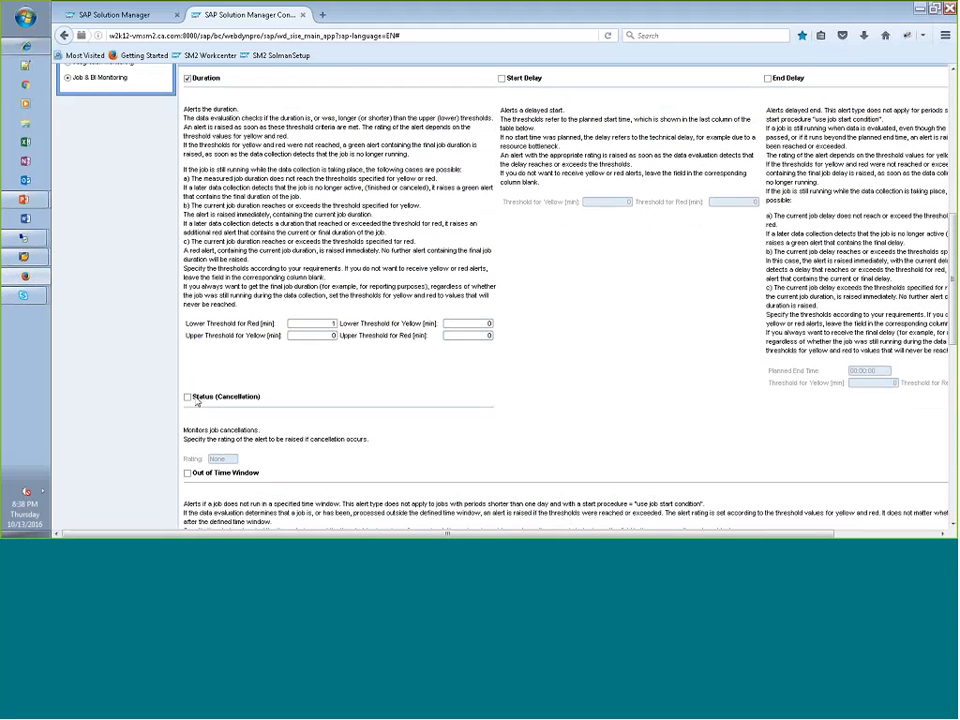
left_click(188, 398)
left_click(240, 459)
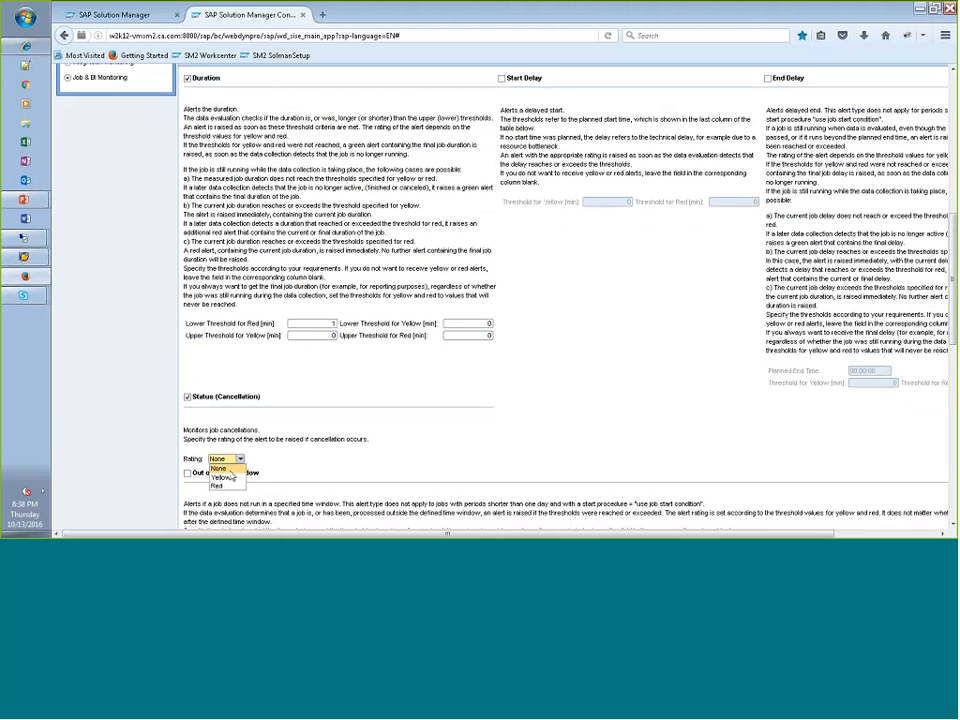
left_click(220, 486)
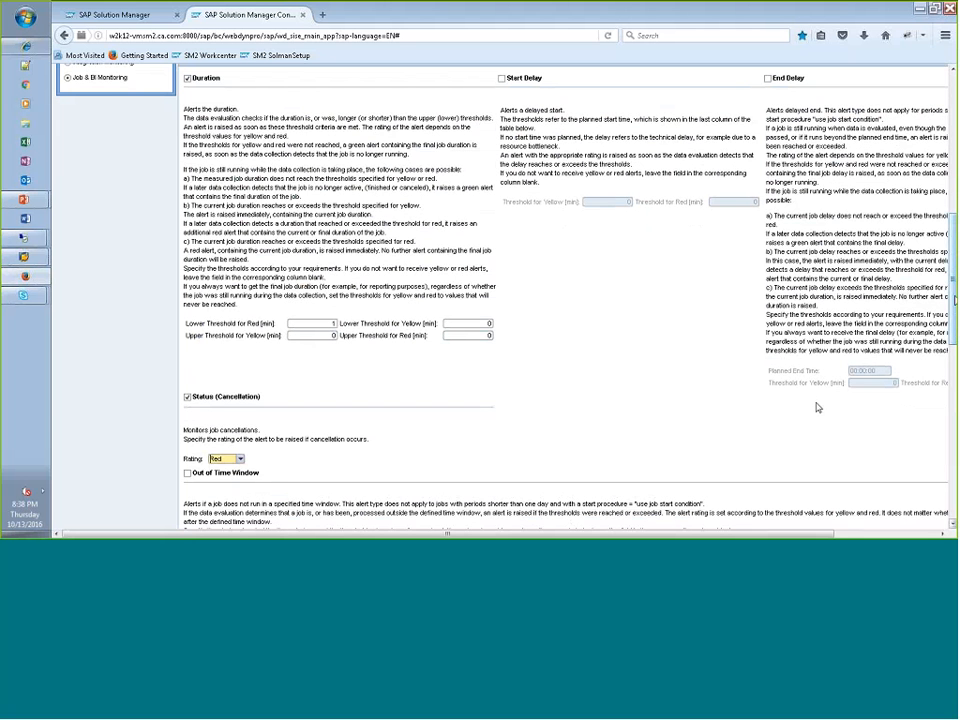
- Save the alert configuration of bccbh01_cdemo_005, and generate and activate the monitored object in the foreground
scroll(817, 407, "down", 1)
scroll(817, 407, "up", 10)
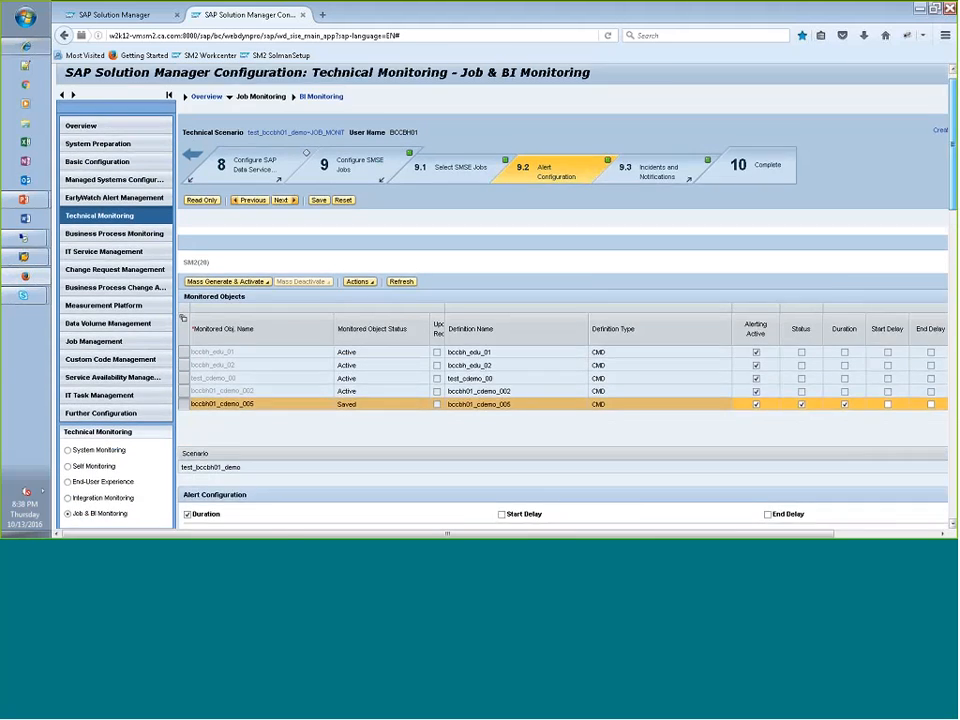
scroll(817, 407, "down", 1)
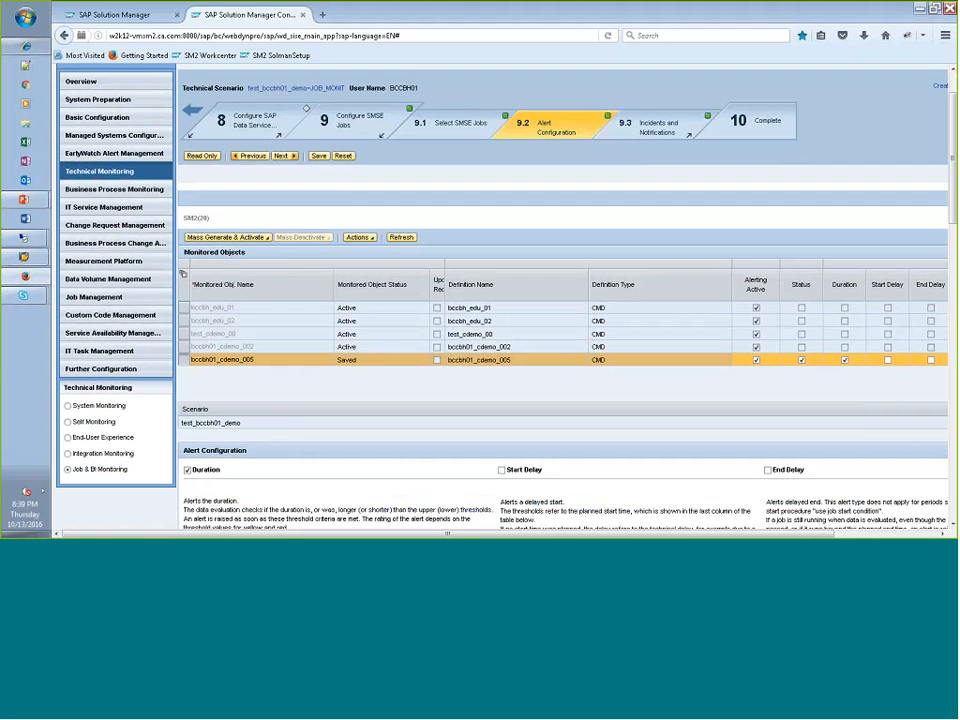
left_click(318, 156)
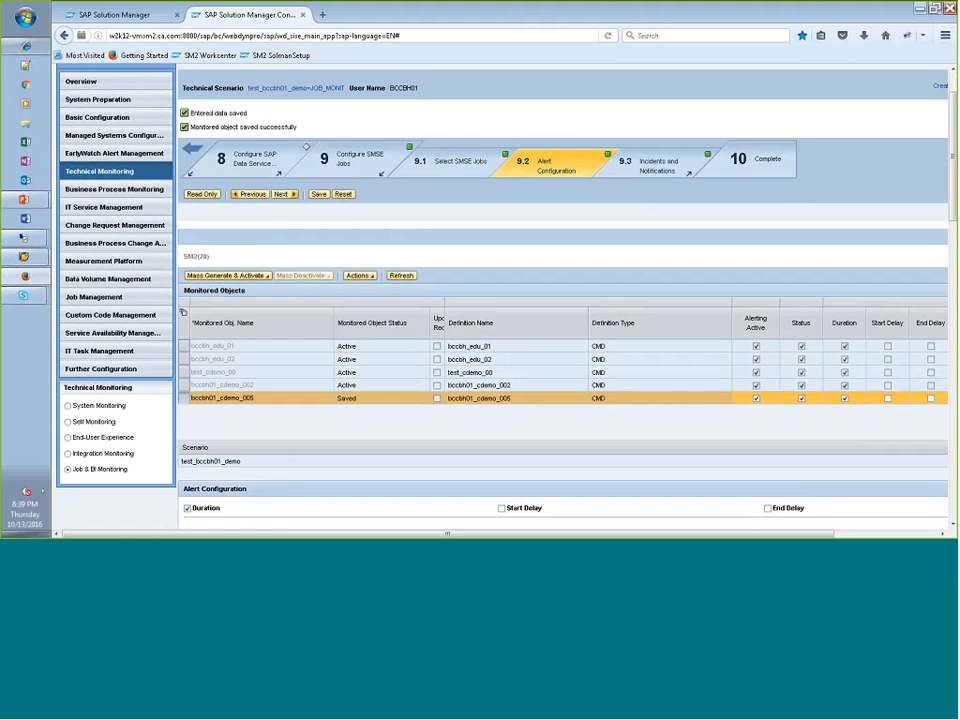
left_click(228, 275)
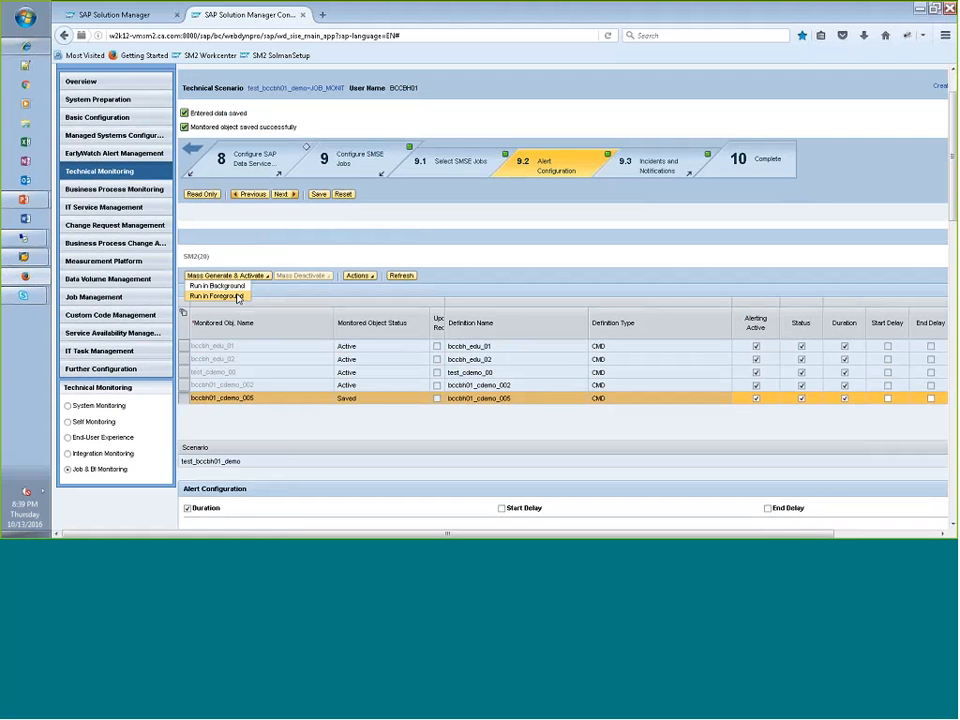
left_click(238, 296)
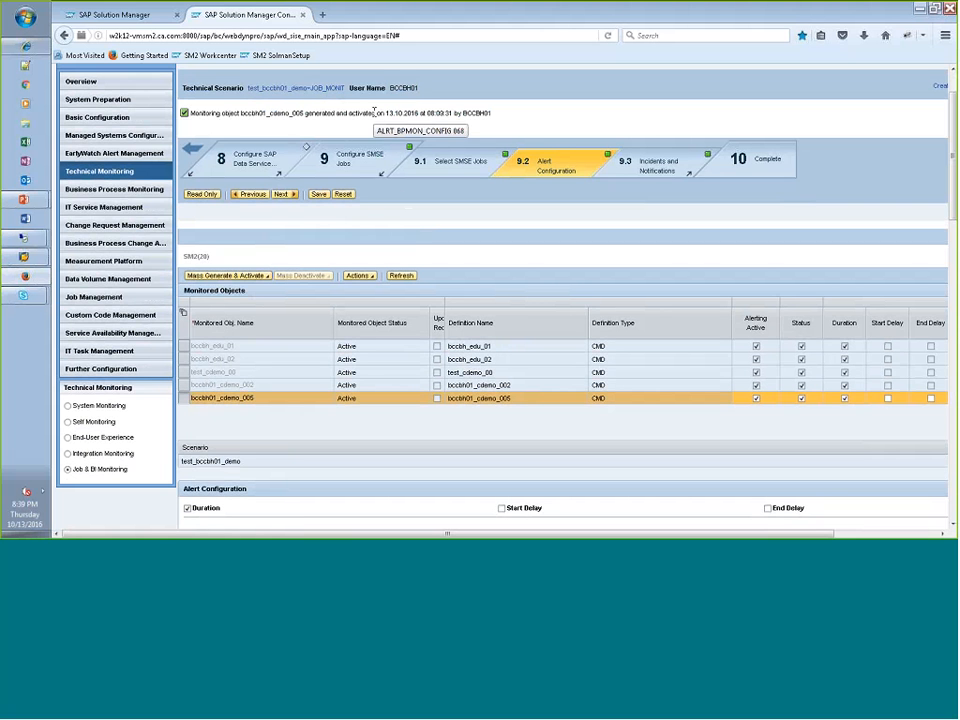
- Open the Incidents and Notifications substep for bccbh01_cdemo_005 and set Automatic Incident Creation to Active
left_click(648, 168)
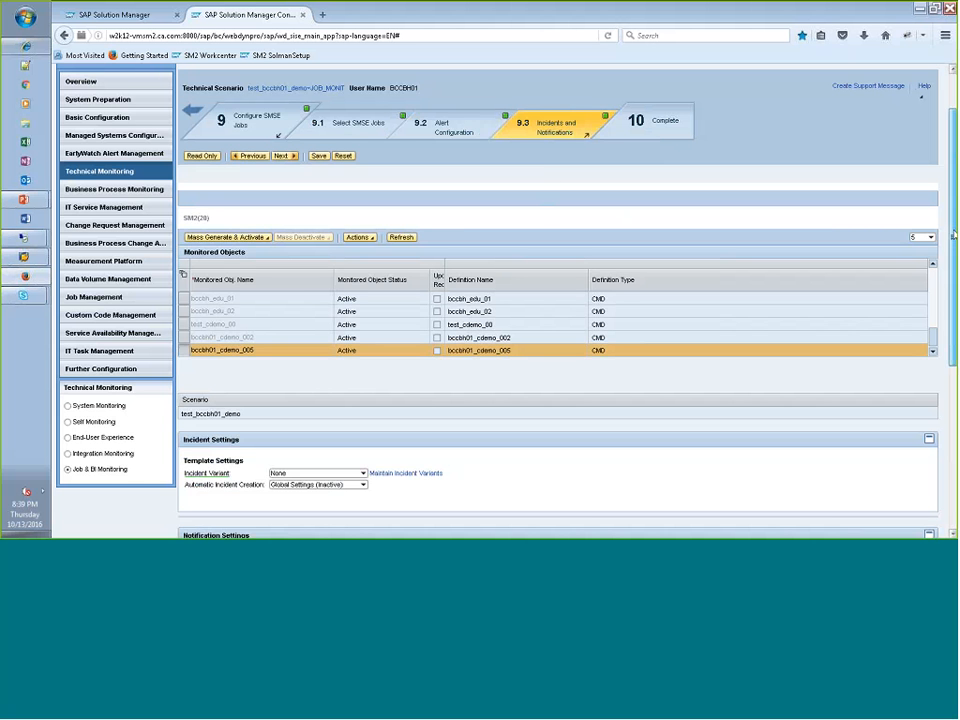
left_click_drag(954, 235, 954, 364)
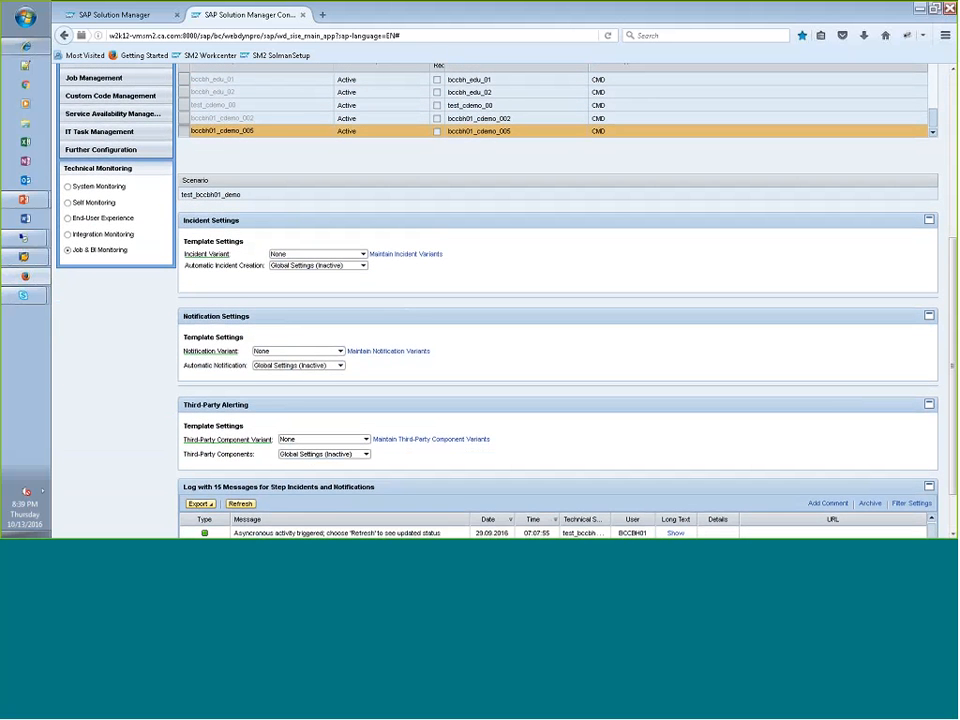
left_click(364, 266)
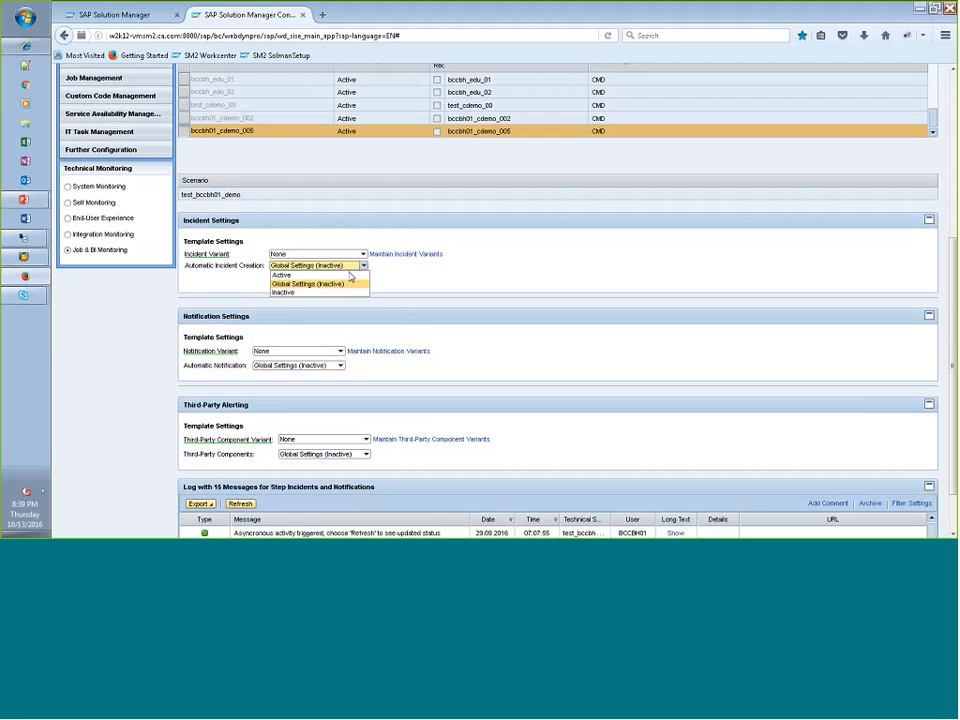
key("Return")
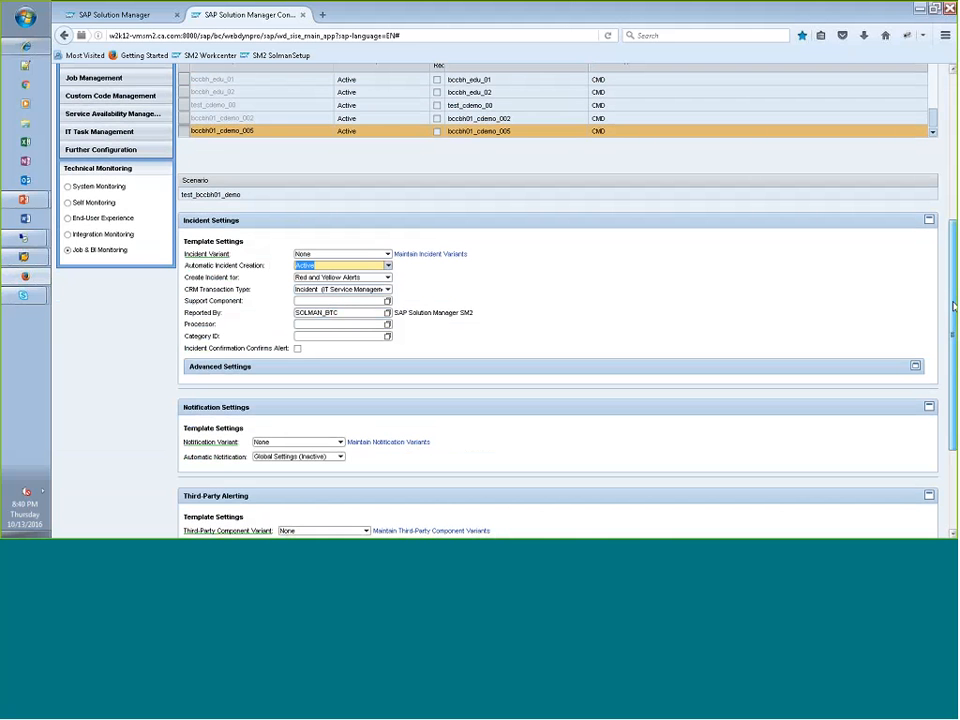
- Review the incident settings and check the choices for the Notification Variant without changing it
scroll(953, 307, "down", 2)
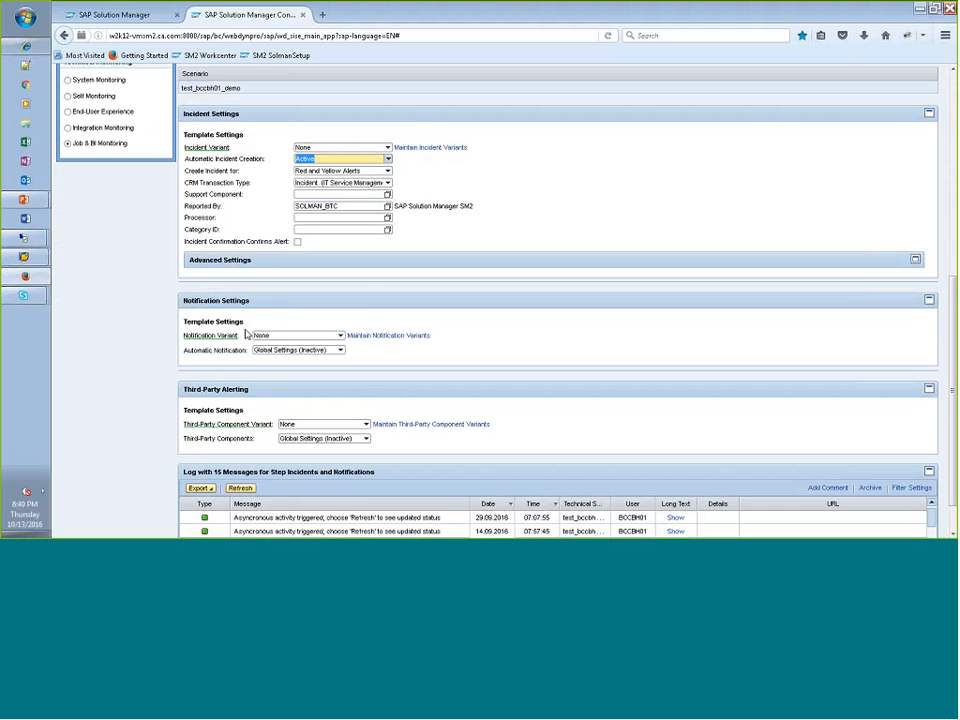
left_click(341, 336)
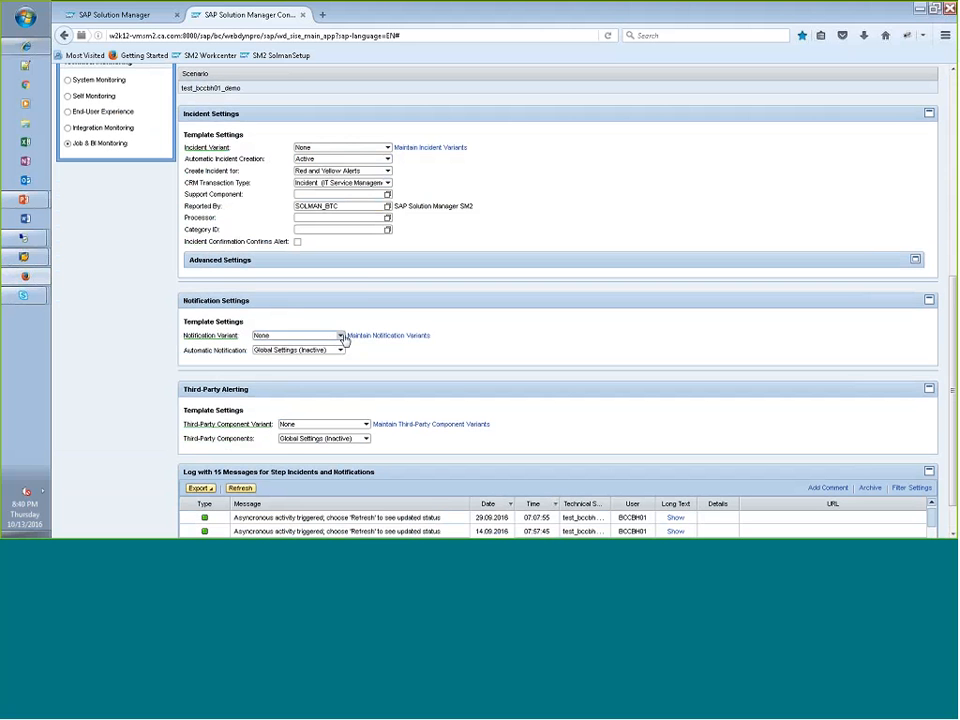
left_click(403, 314)
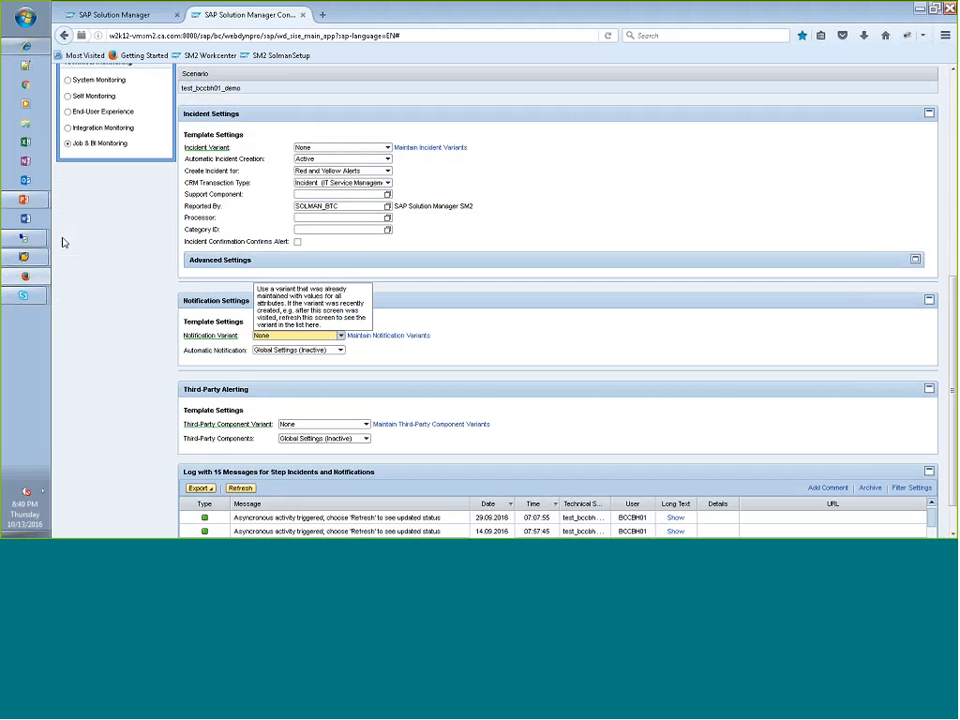
- Switch to the bccbh-w12-01x remote desktop and start the job with sendevent -E STARTJOB -j bccbh01_cdemo_005
mouse_move(24, 237)
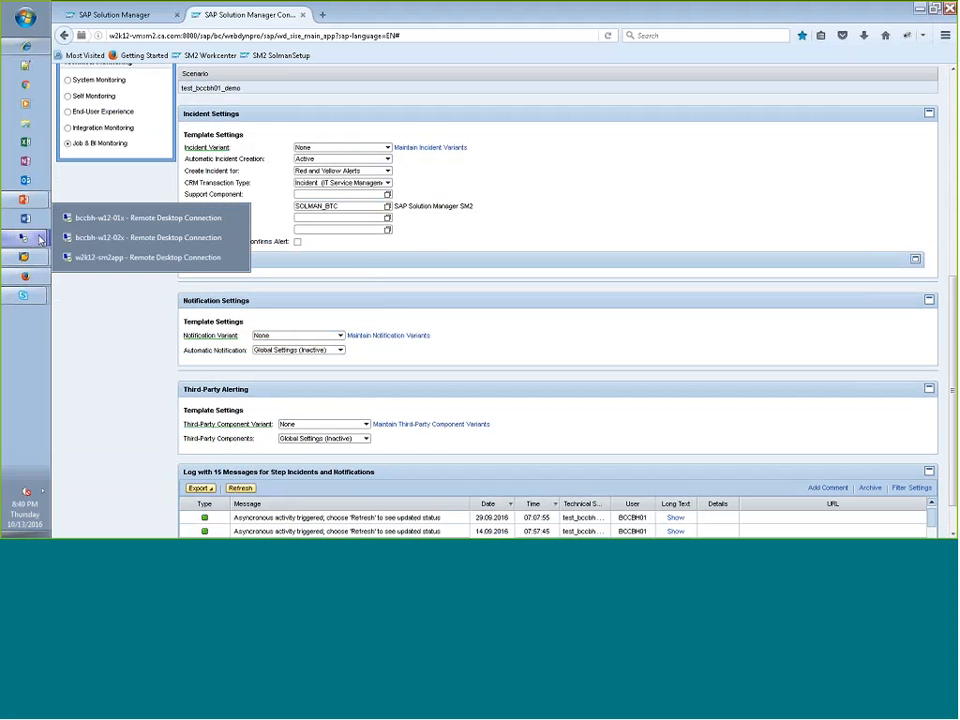
left_click(120, 218)
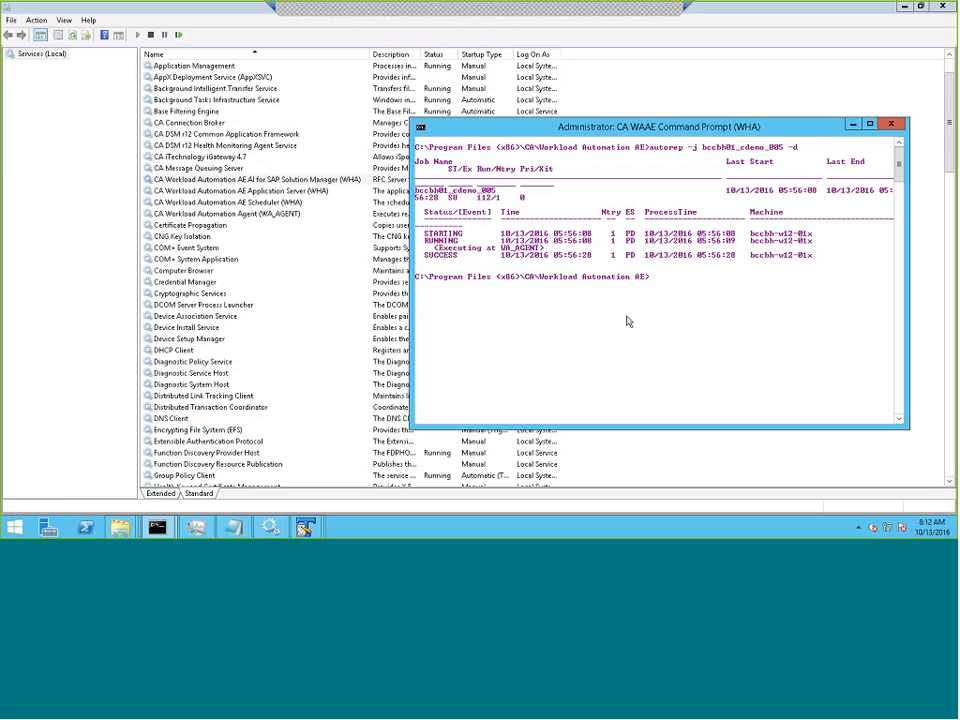
type("sendevent -E STARTJOB -j")
right_click(744, 325)
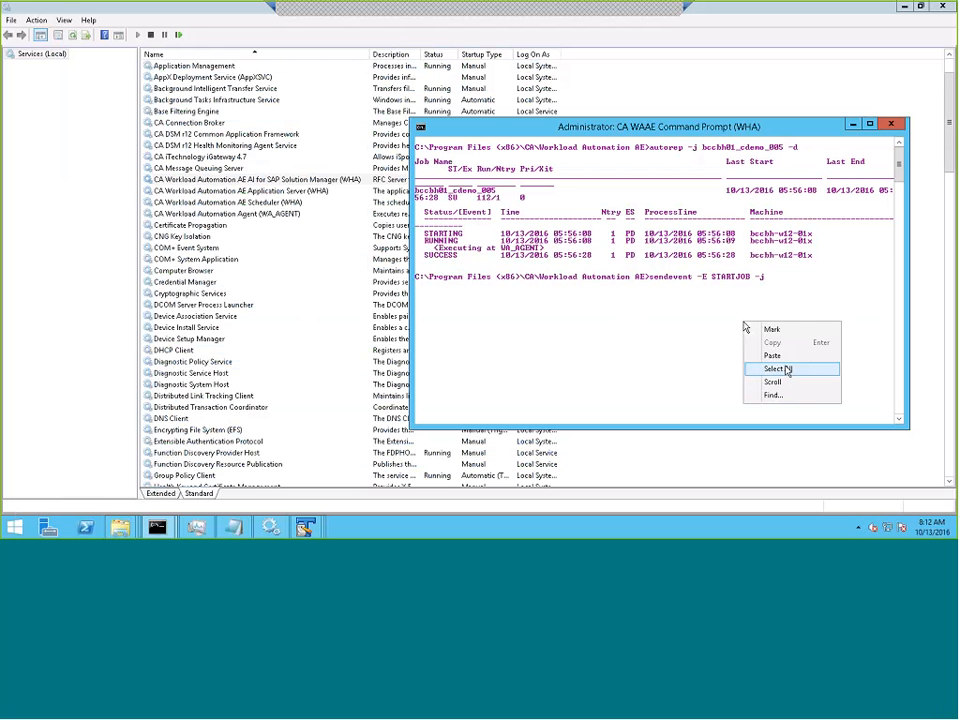
left_click(779, 357)
key("BackSpace")
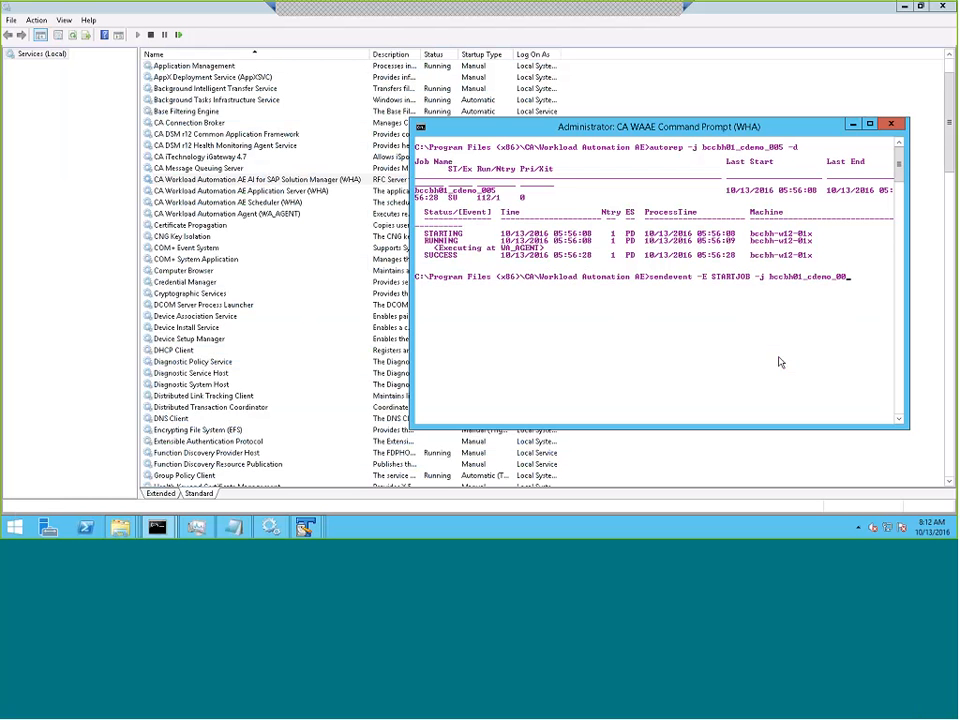
type("5")
key("Return")
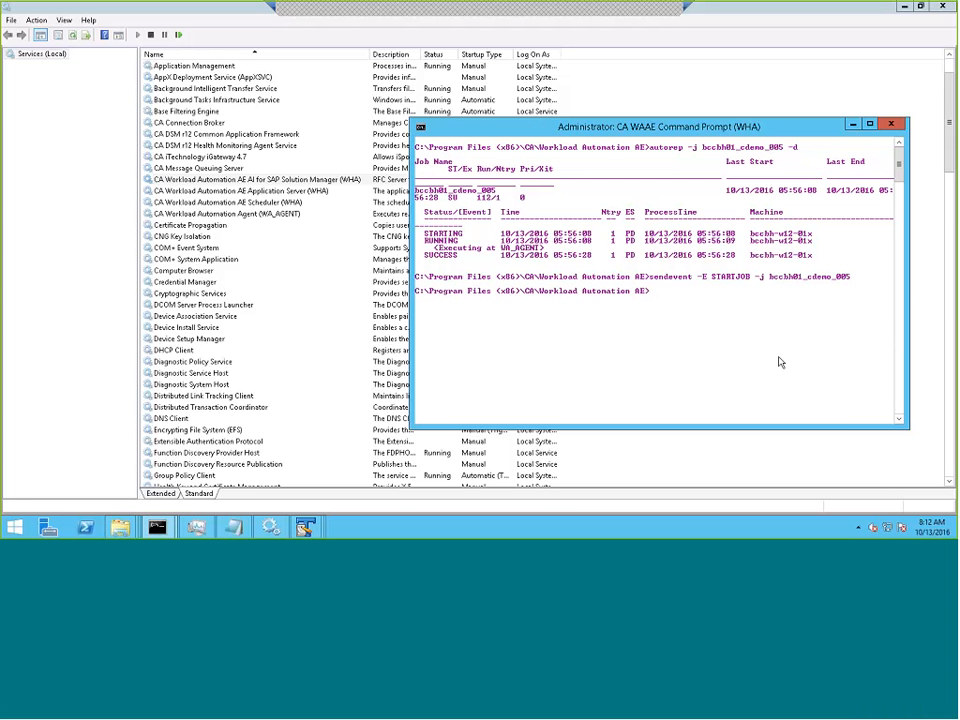
- Query the job's definition with autorep -j bccbh01_cdemo_005 -q and examine its command and run time
type("autorep -j")
right_click(780, 362)
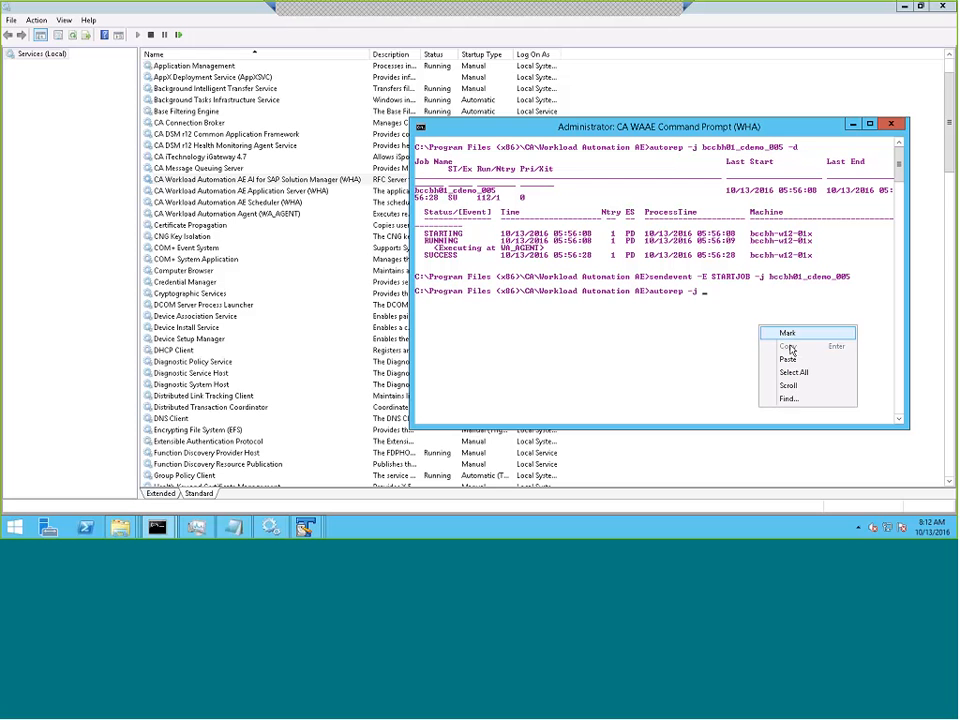
left_click(788, 359)
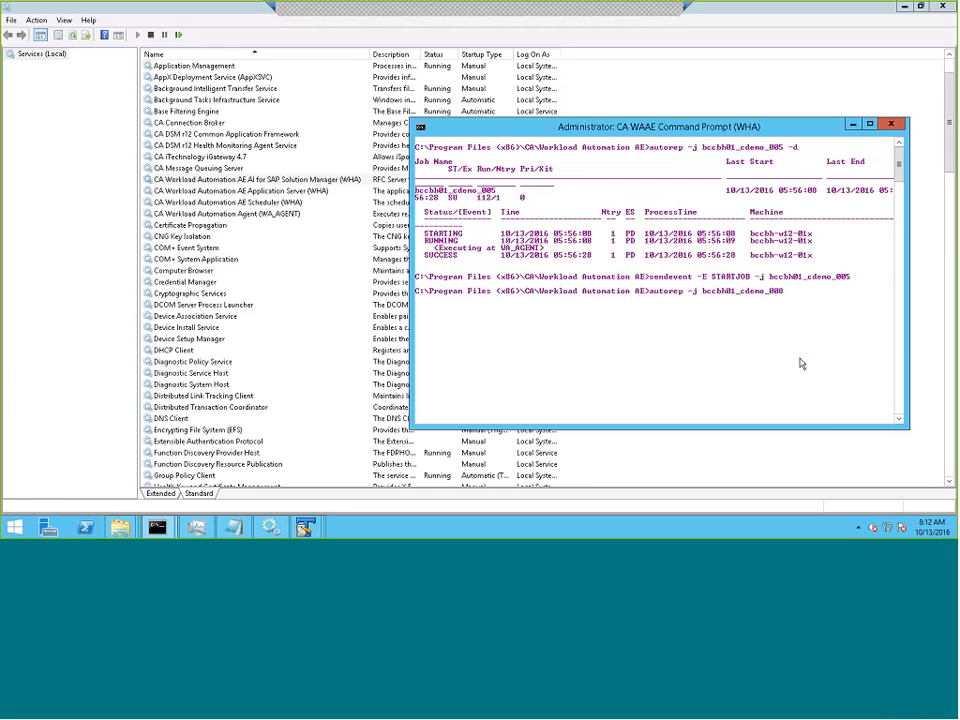
key("BackSpace")
type("5 -q")
key("Return")
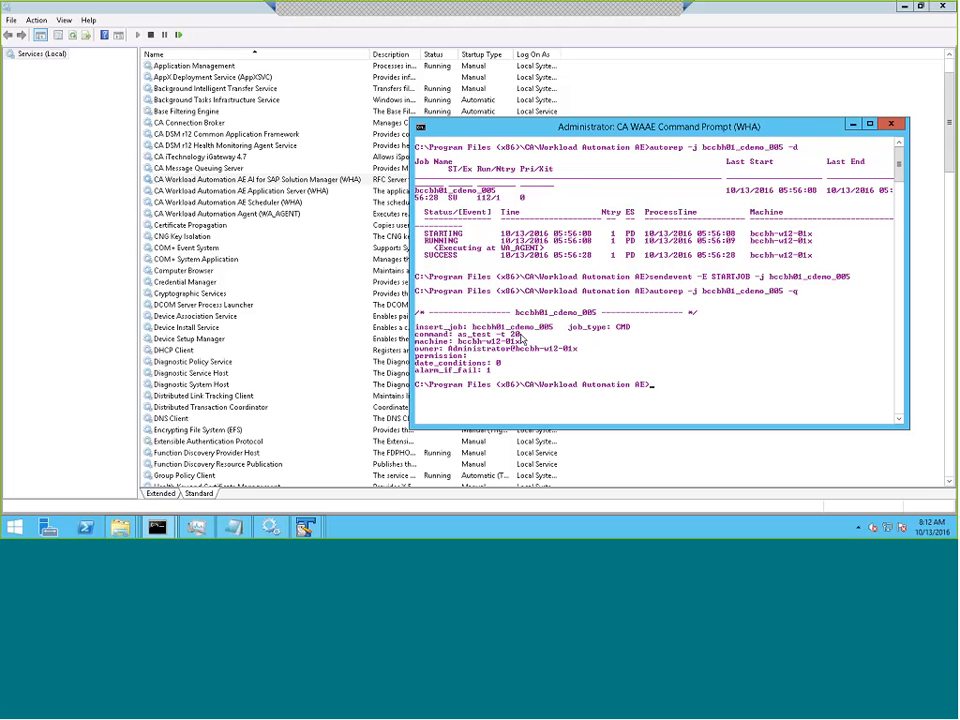
key("Up")
key("Return")
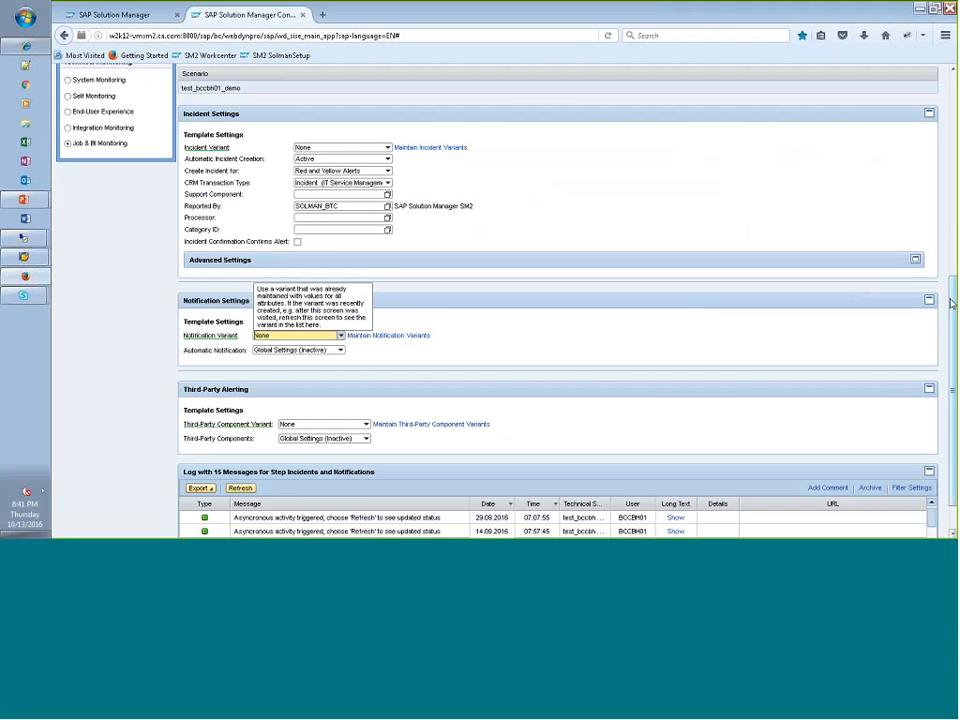
- Switch back to SAP Solution Manager Configuration, set Automatic Notification to Active, and review the notification and third-party alerting settings
left_click_drag(955, 316, 954, 342)
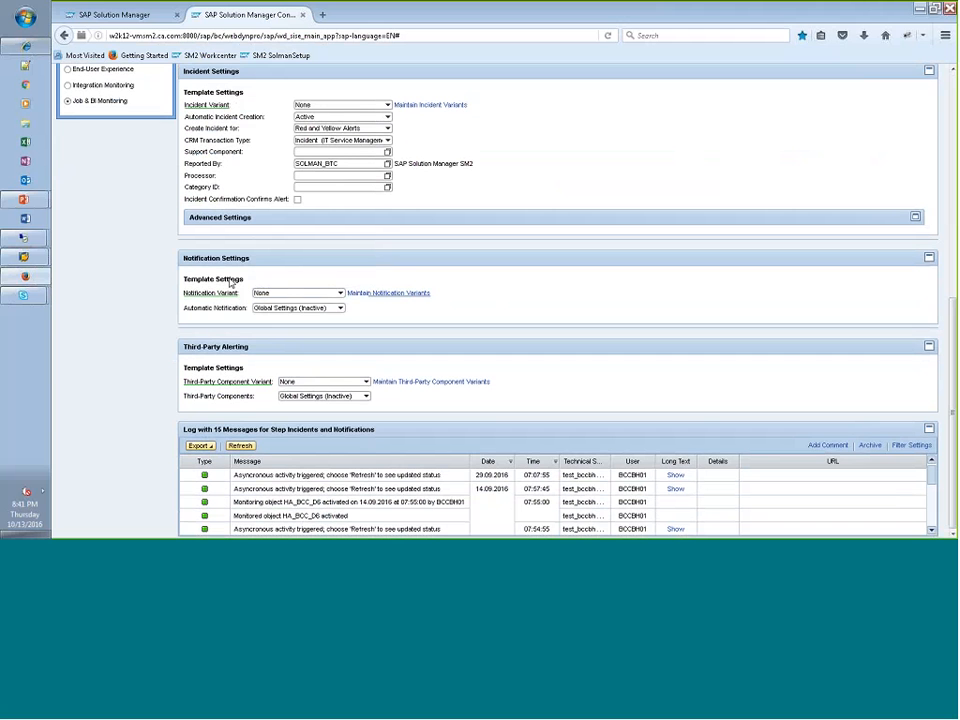
left_click(341, 308)
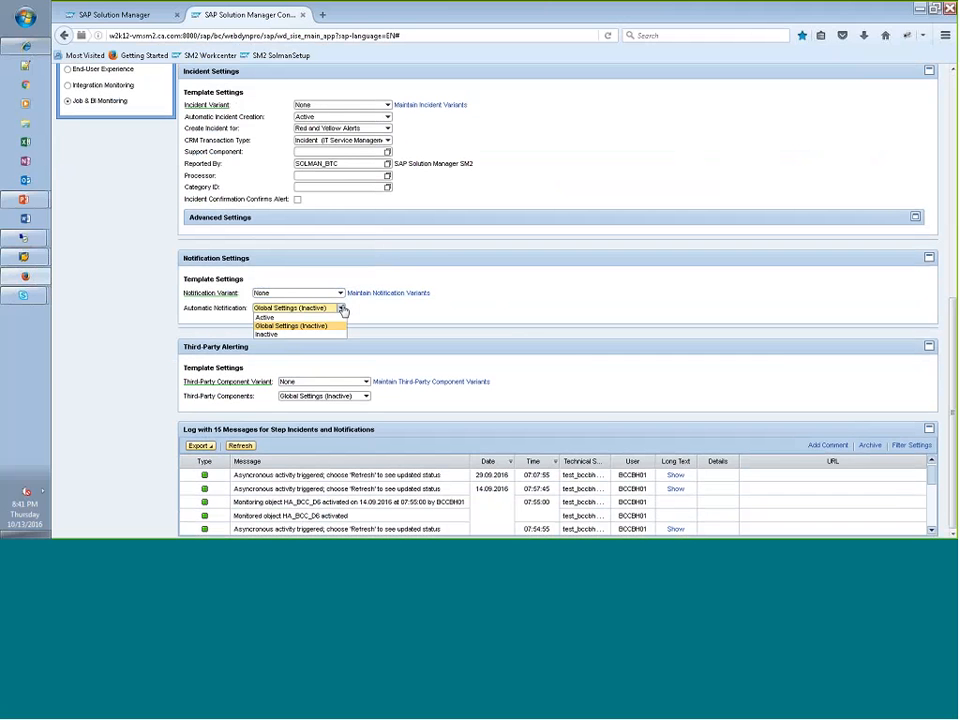
left_click(291, 321)
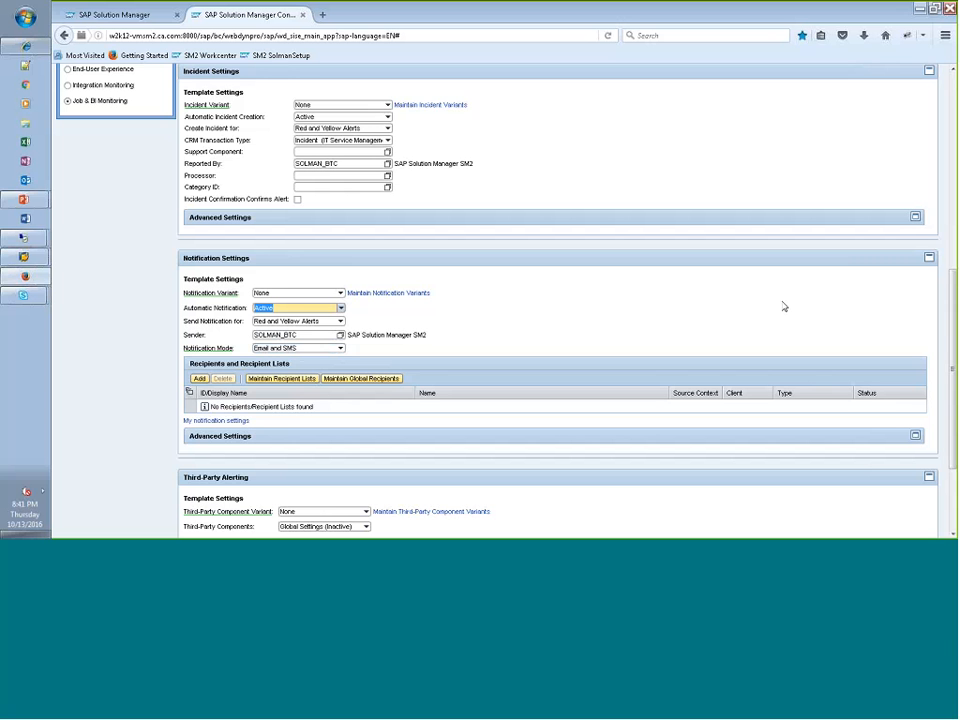
left_click_drag(954, 332, 954, 383)
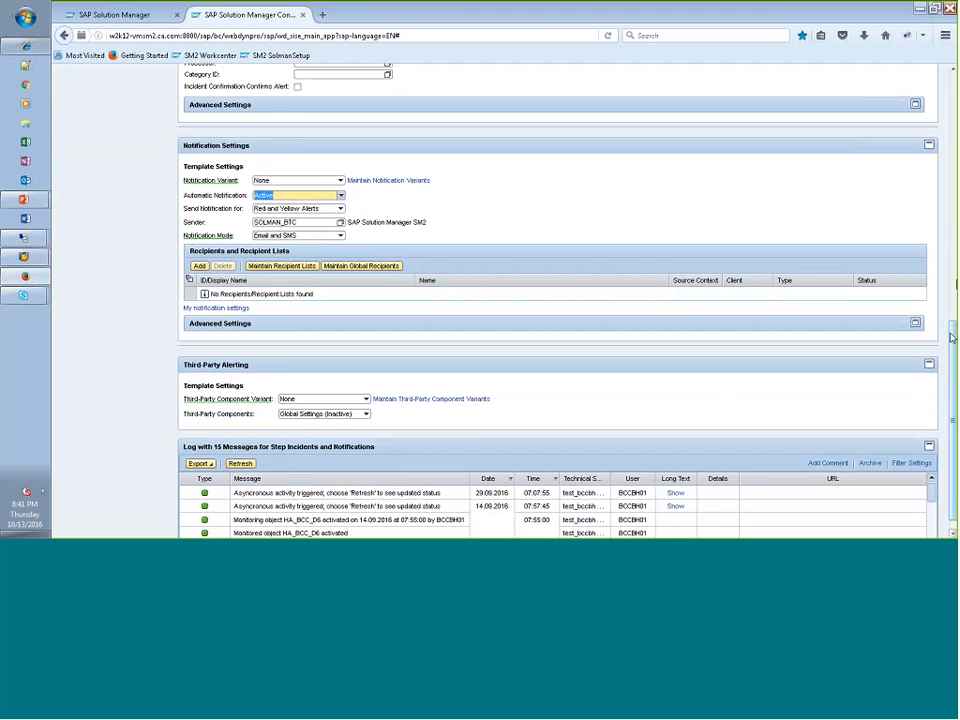
scroll(955, 283, "up", 5)
scroll(955, 283, "up", 3)
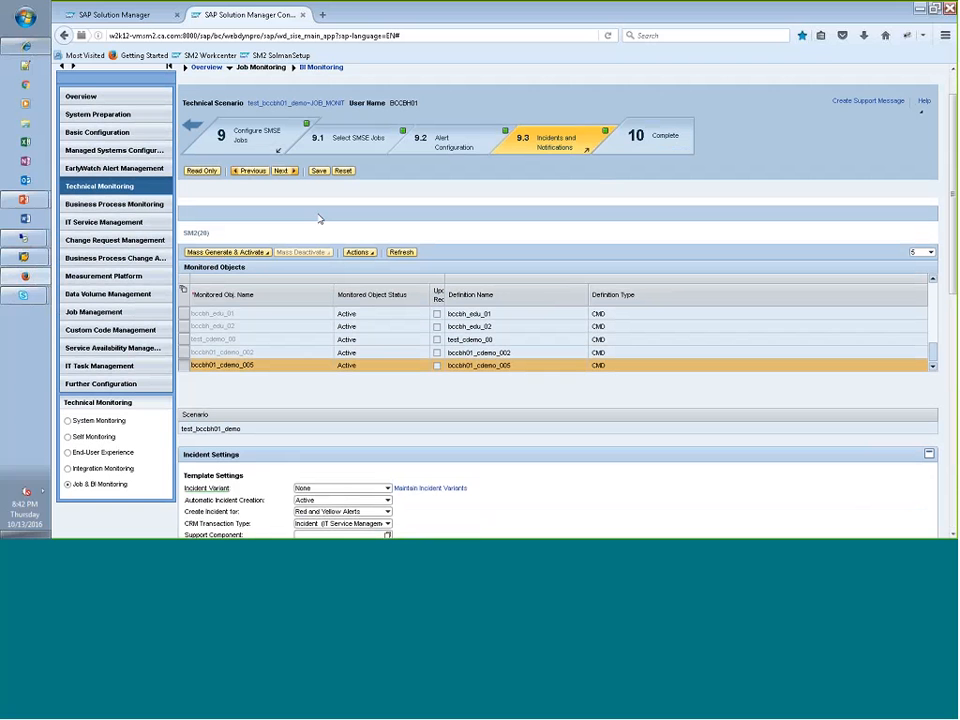
- Switch to the SAP Solution Manager Work Centers page and look through the Solutions, Systems and Scenarios monitoring views
left_click(134, 19)
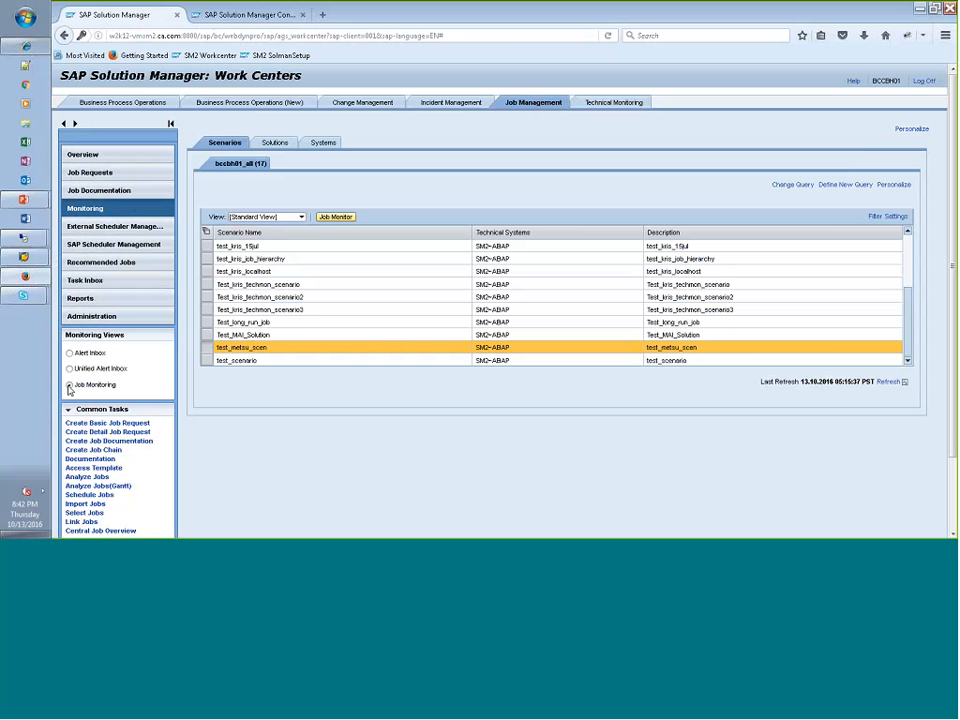
left_click(272, 143)
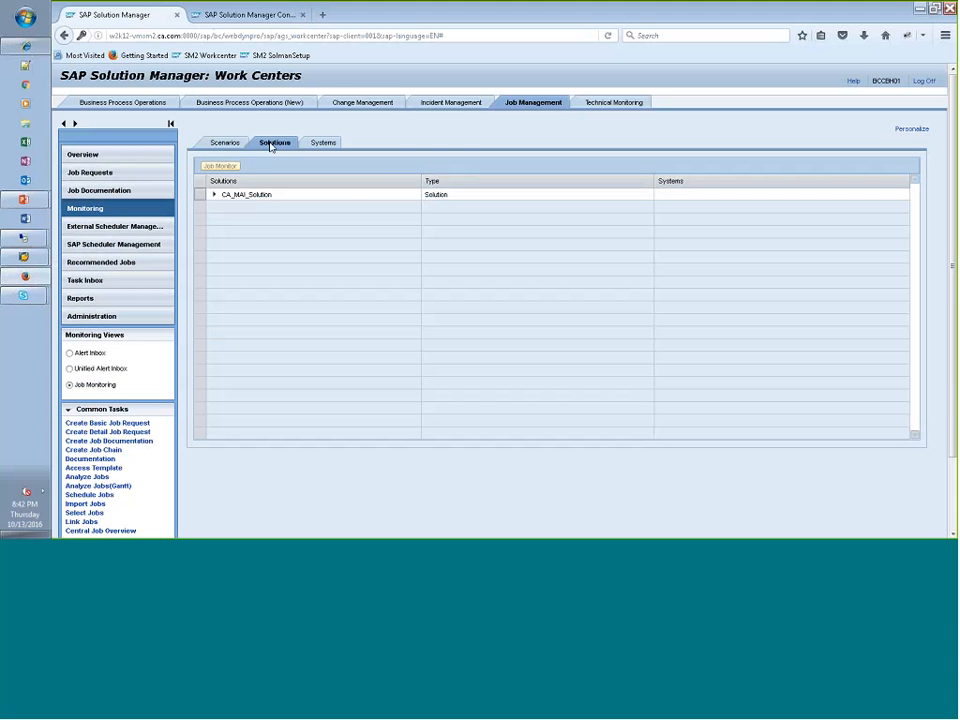
left_click(323, 144)
left_click(230, 143)
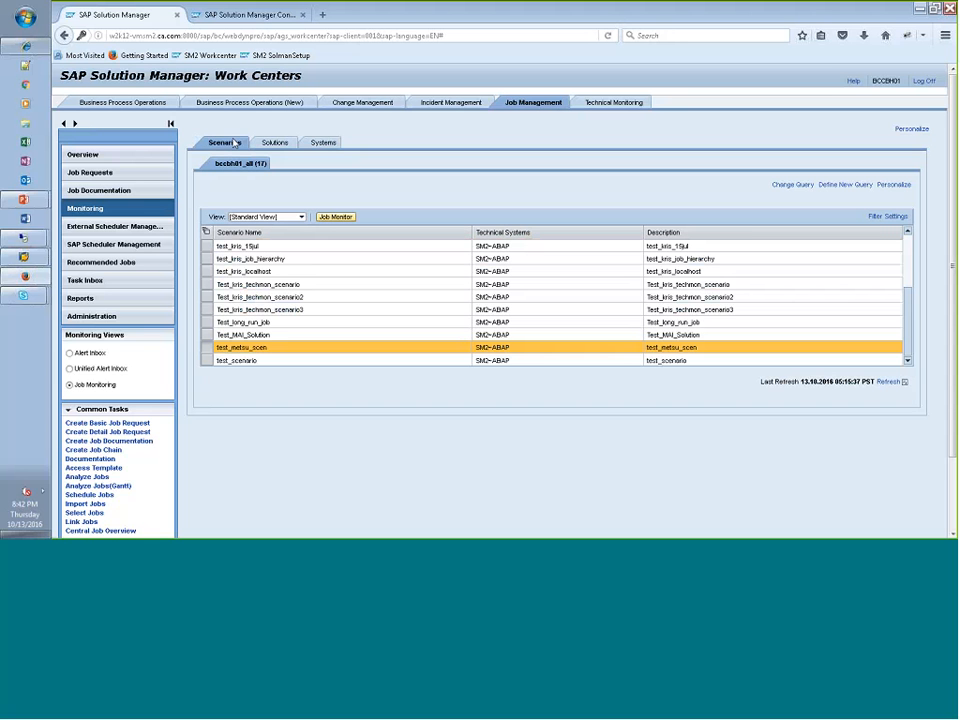
- Open the Job Monitor for the test_bccbh01_demo scenario and look through its monitored SMSE jobs
left_click(247, 298)
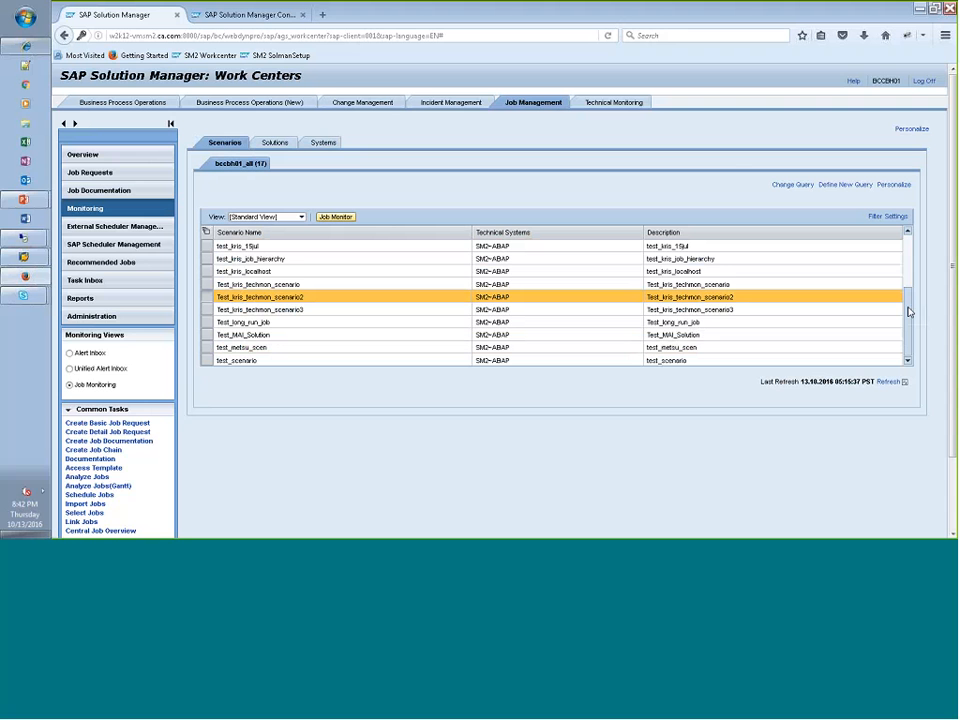
scroll(664, 258, "up", 3)
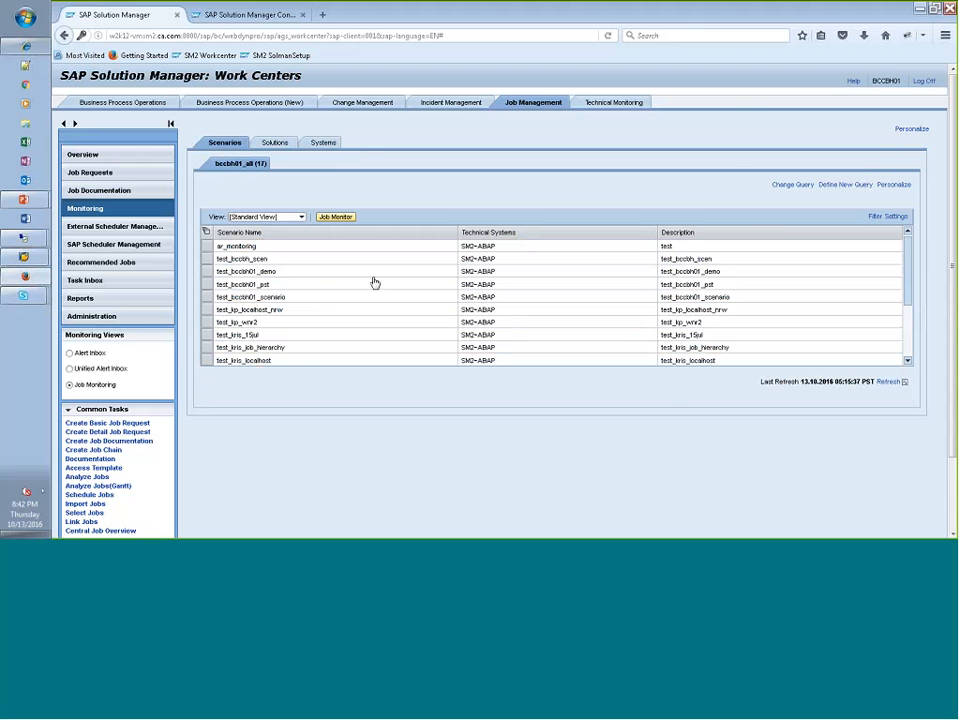
left_click(279, 273)
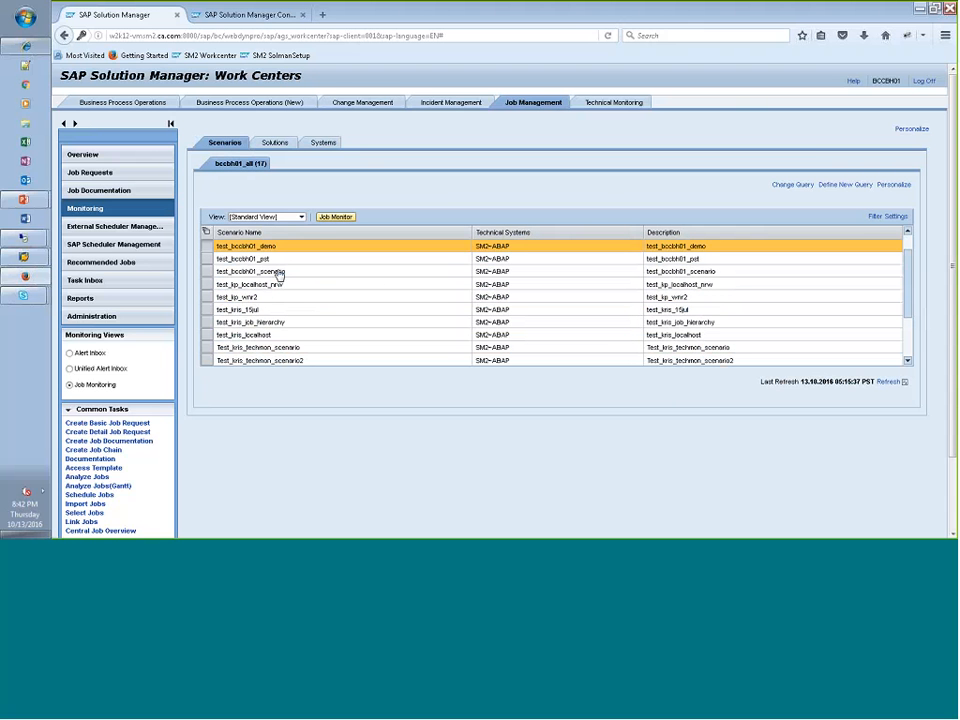
left_click(333, 218)
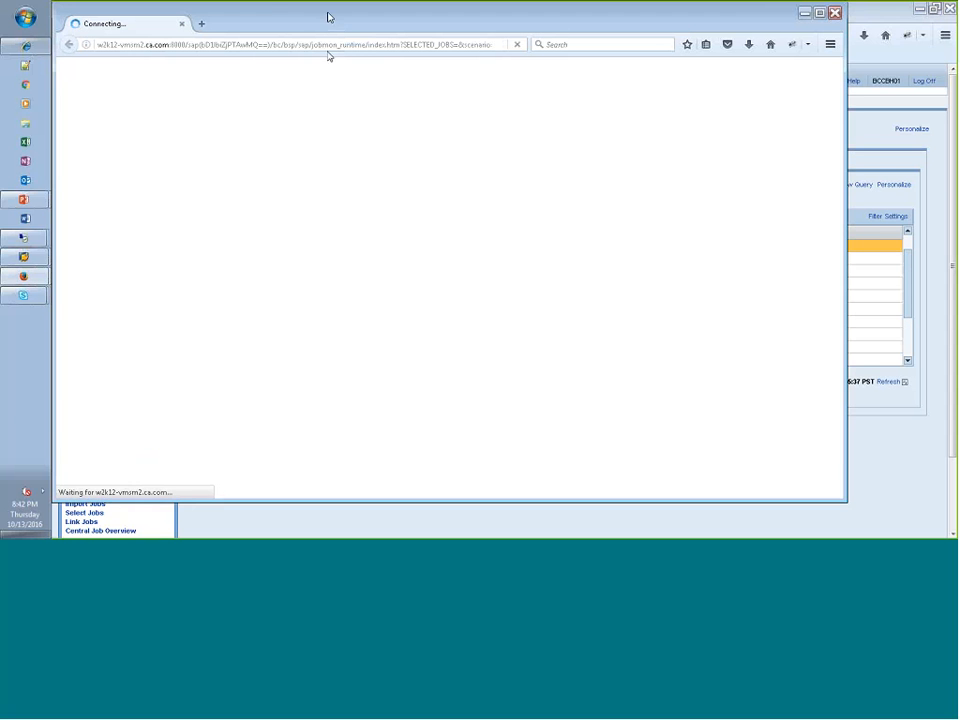
left_click_drag(326, 17, 365, 27)
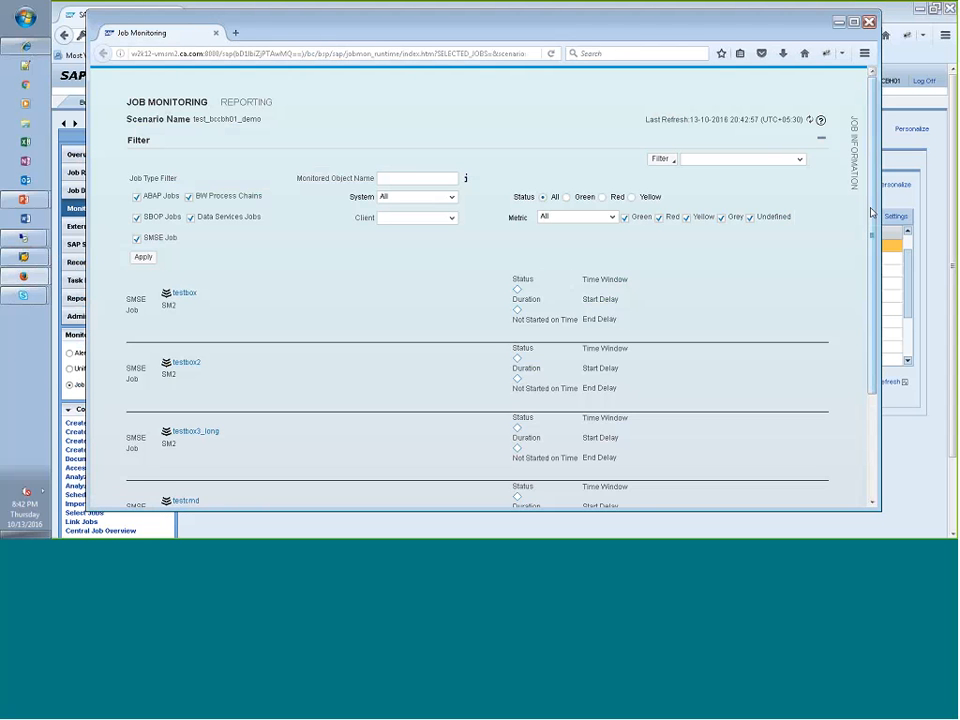
scroll(872, 212, "down", 3)
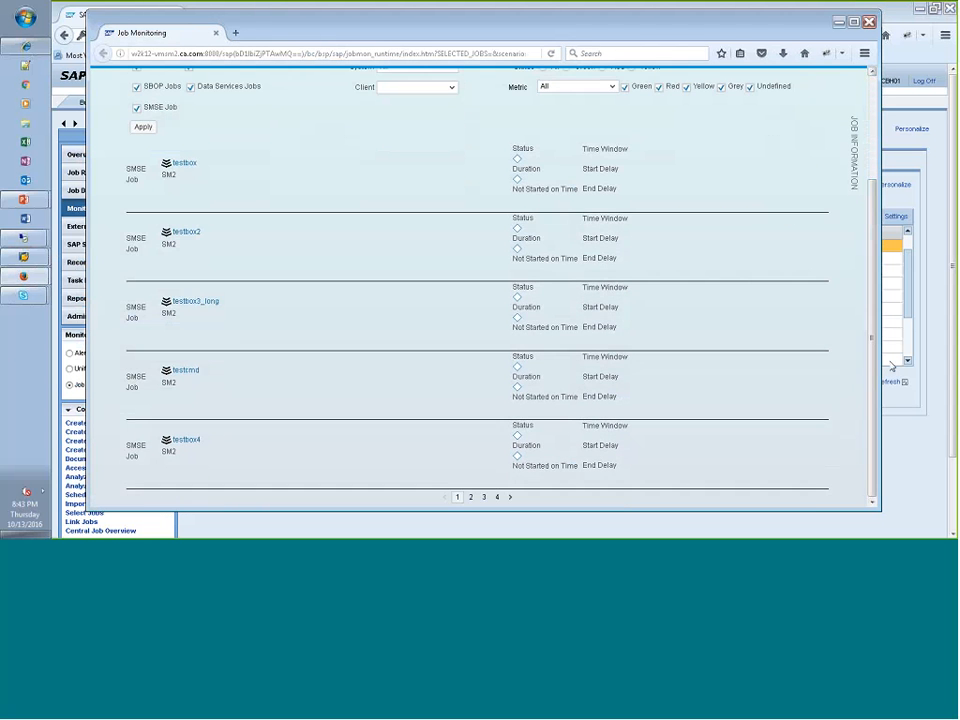
- Find bccbh01_cdemo_002 among the monitored jobs, expand its run instances and view the Duration metric details of its run
left_click(497, 497)
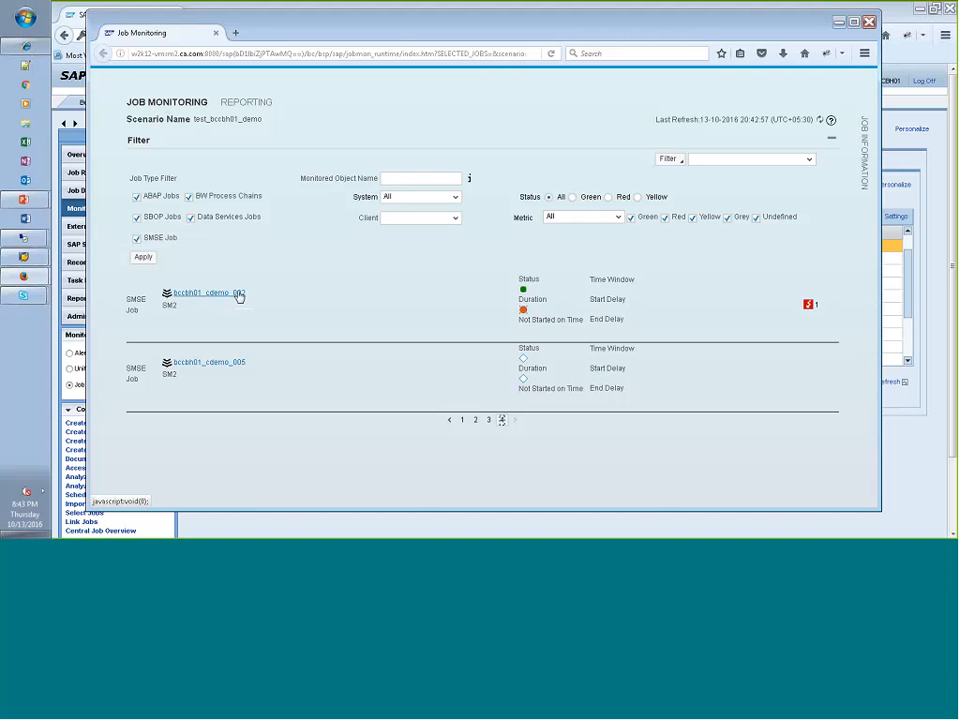
left_click(167, 296)
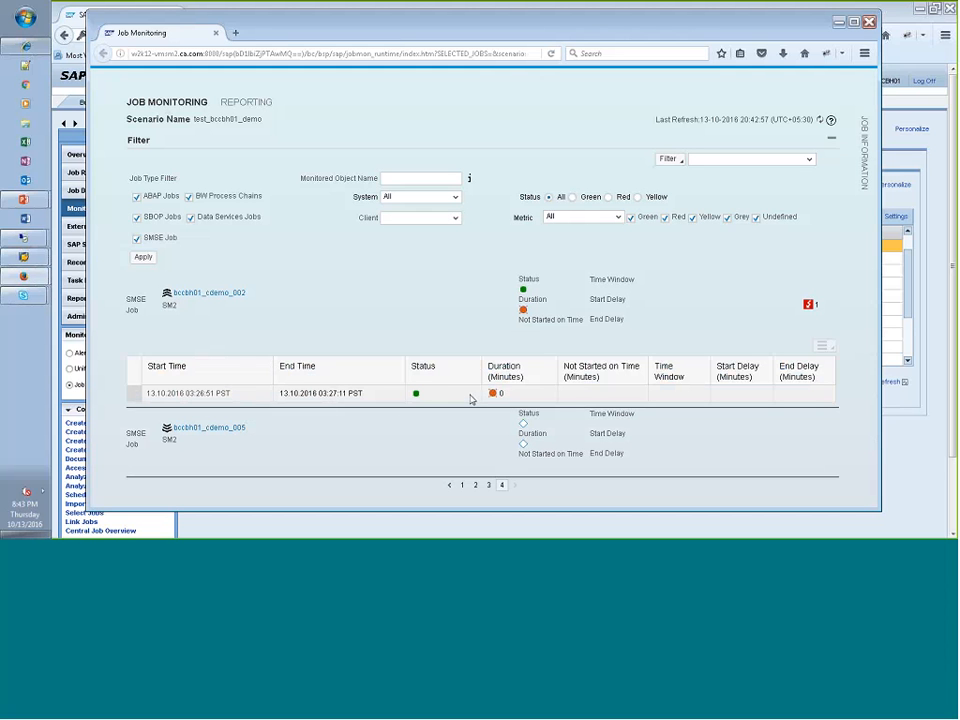
mouse_move(494, 395)
mouse_move(418, 399)
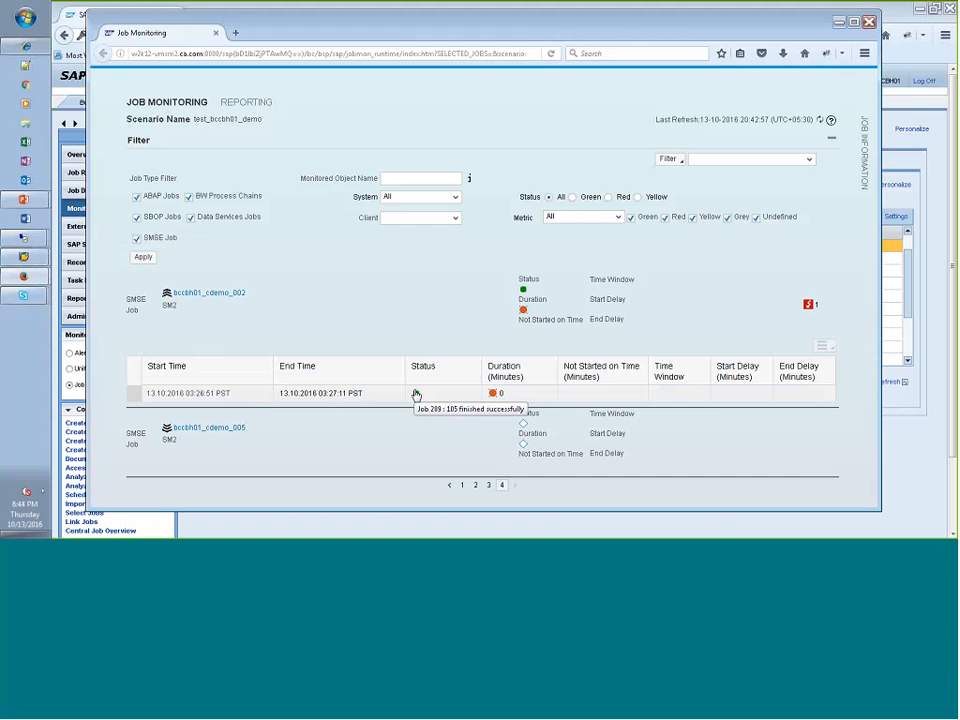
left_click(493, 394)
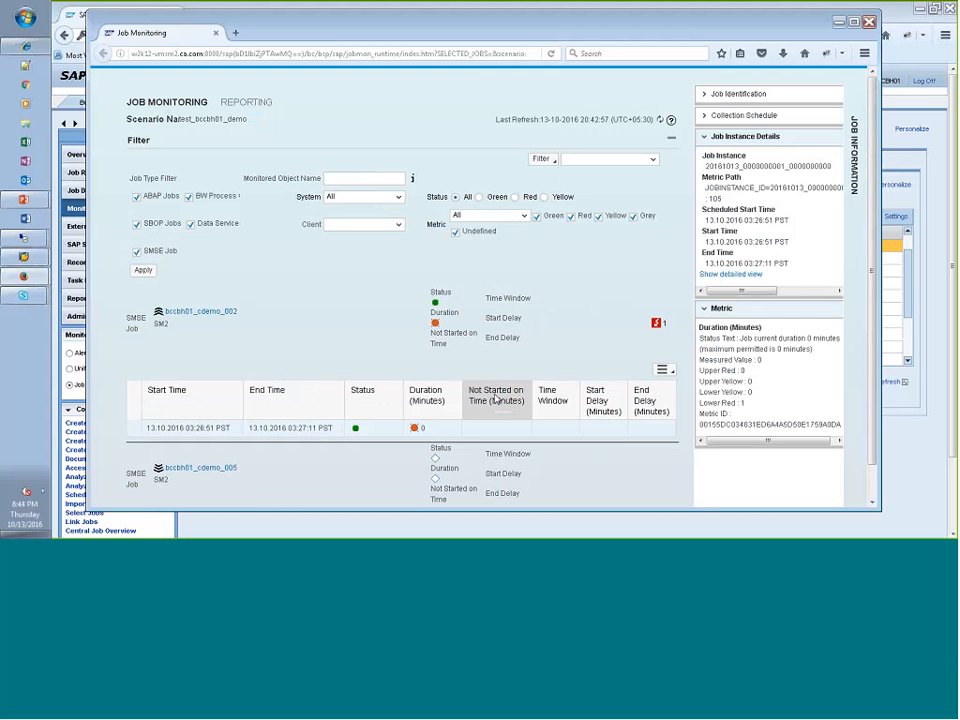
- View the detailed SMSE Job Hierarchy of the bccbh01_cdemo_002 run, compare its start and end times, and close it
mouse_move(416, 433)
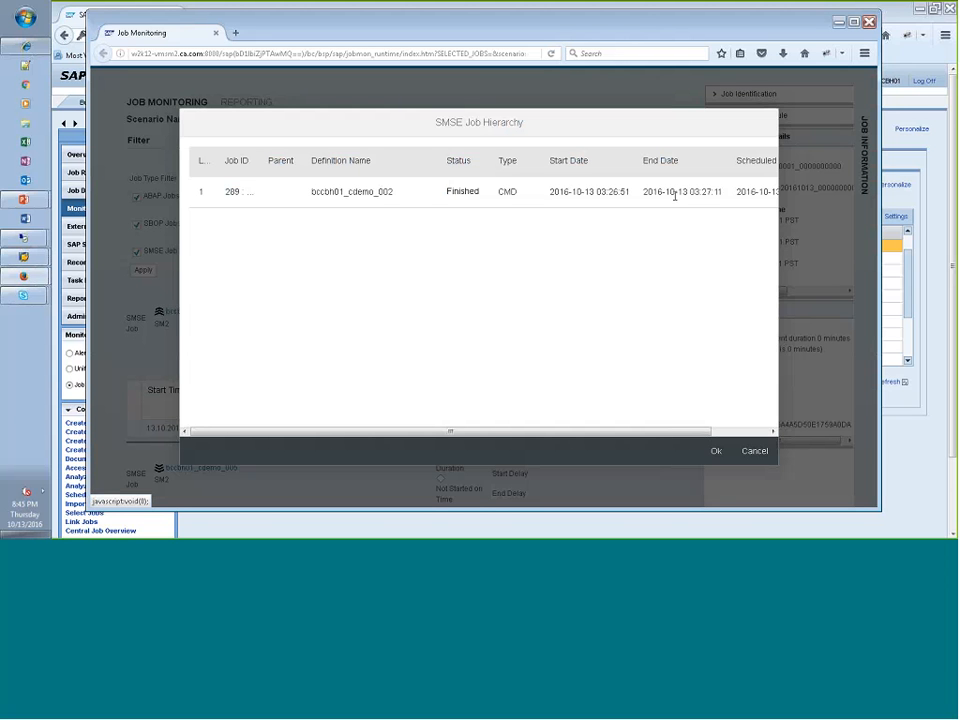
double_click(622, 191)
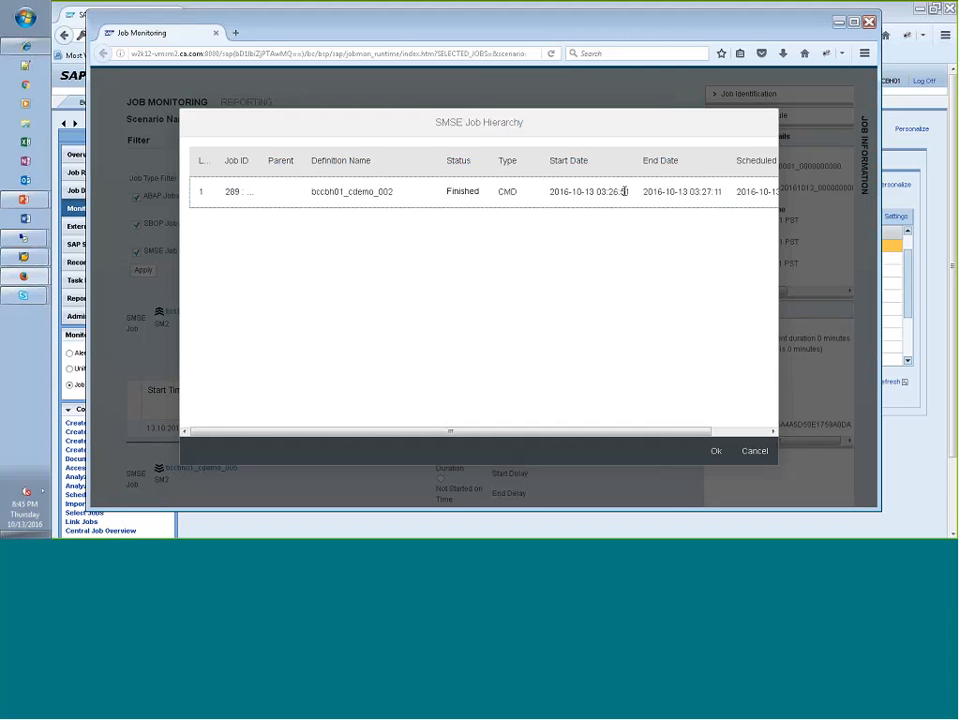
double_click(716, 191)
left_click(752, 452)
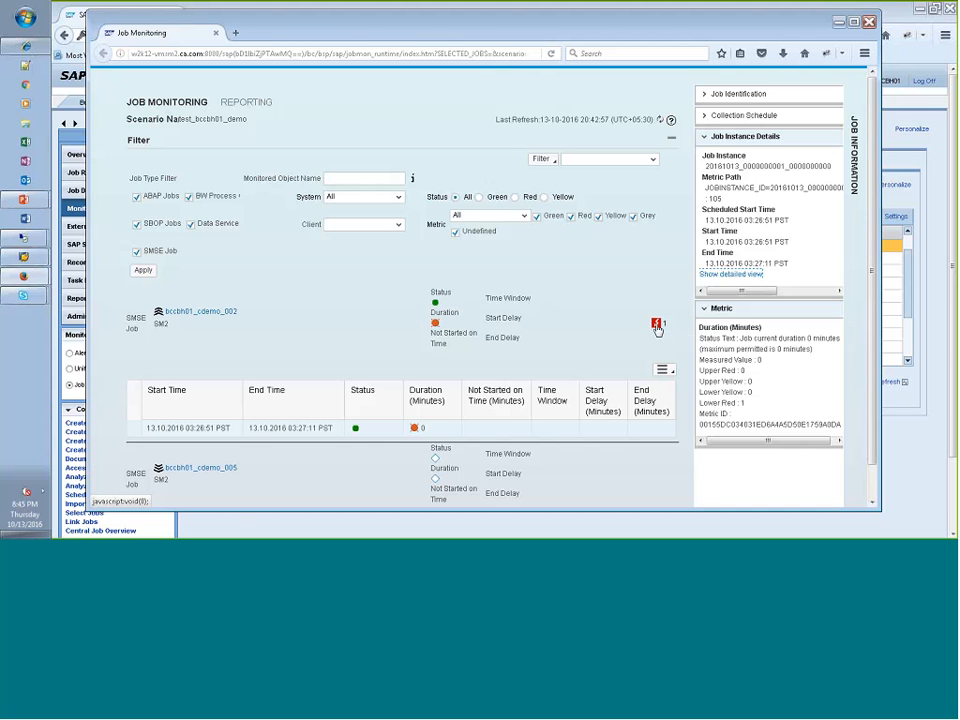
- Open the alert raised for bccbh01_cdemo_002 in the Alert Inbox, select its open entry to view the available actions, and close the inbox
left_click(656, 324)
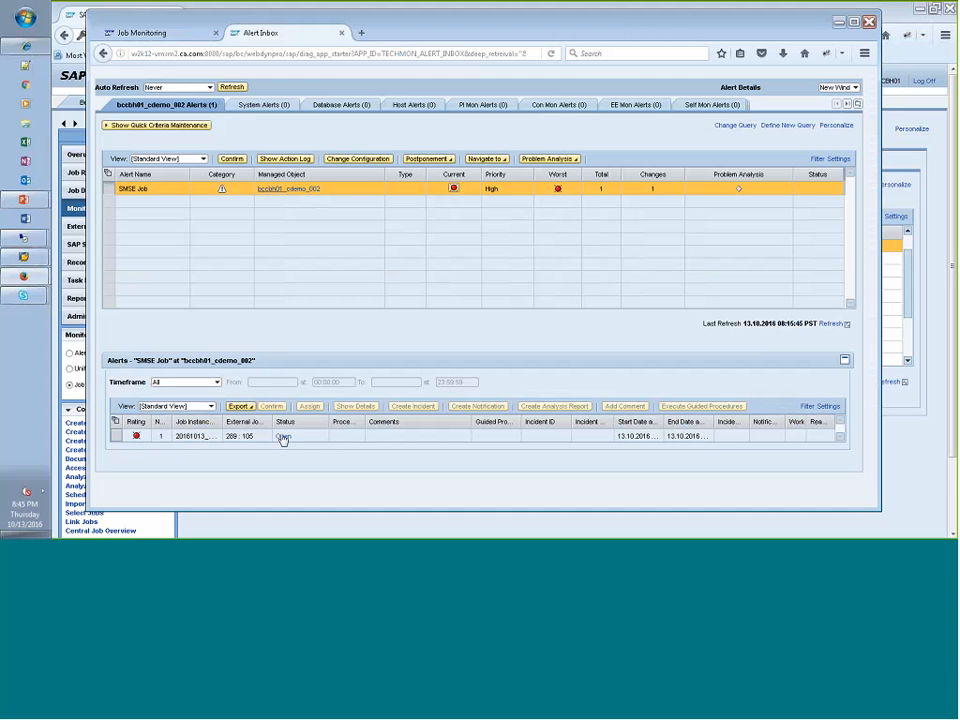
left_click(245, 440)
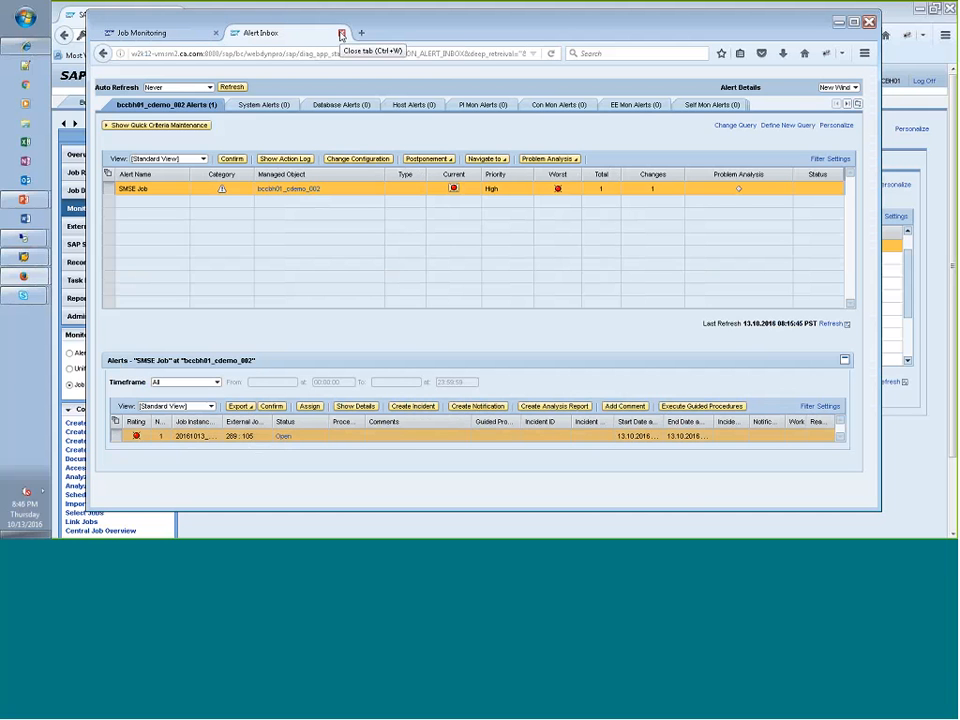
left_click(341, 35)
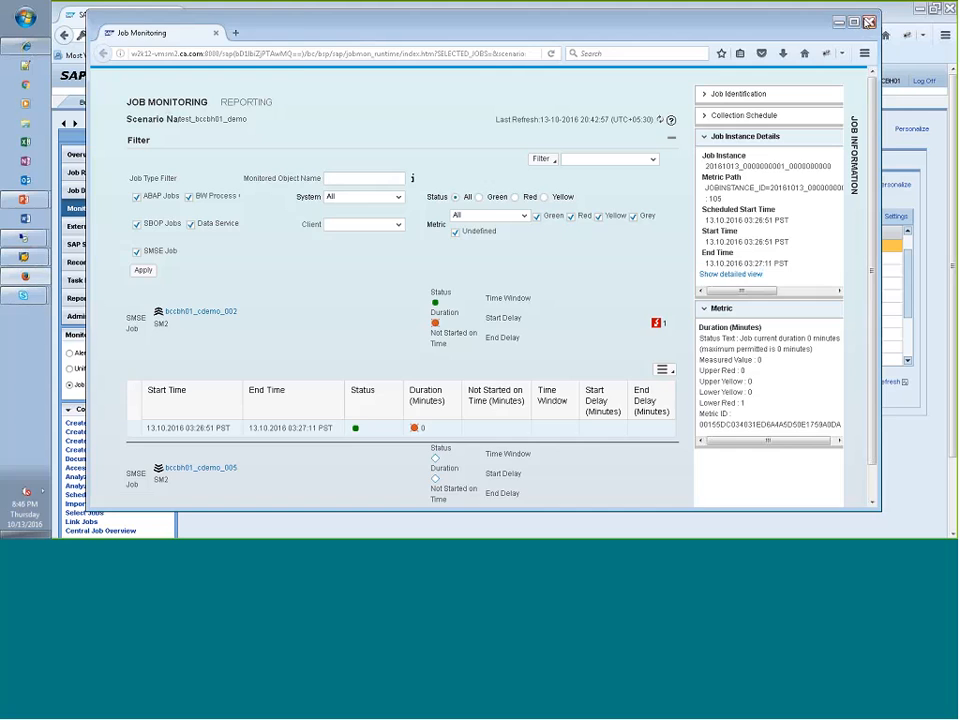
- Close the Job Monitoring window and look through the JobMon alerts in the Unified Alert Inbox
left_click(869, 22)
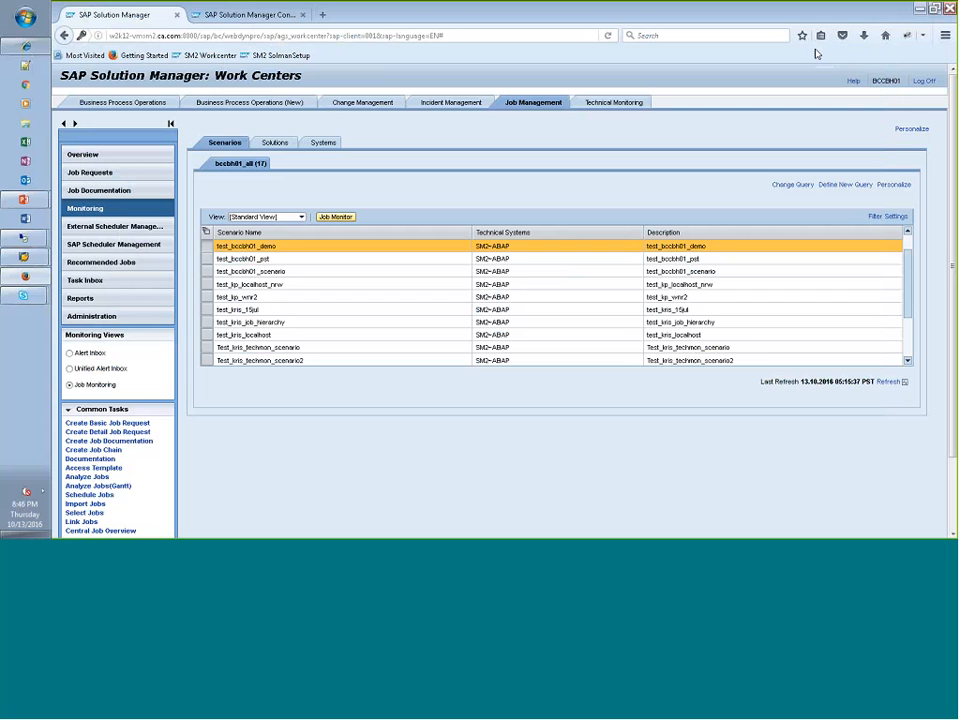
left_click(70, 370)
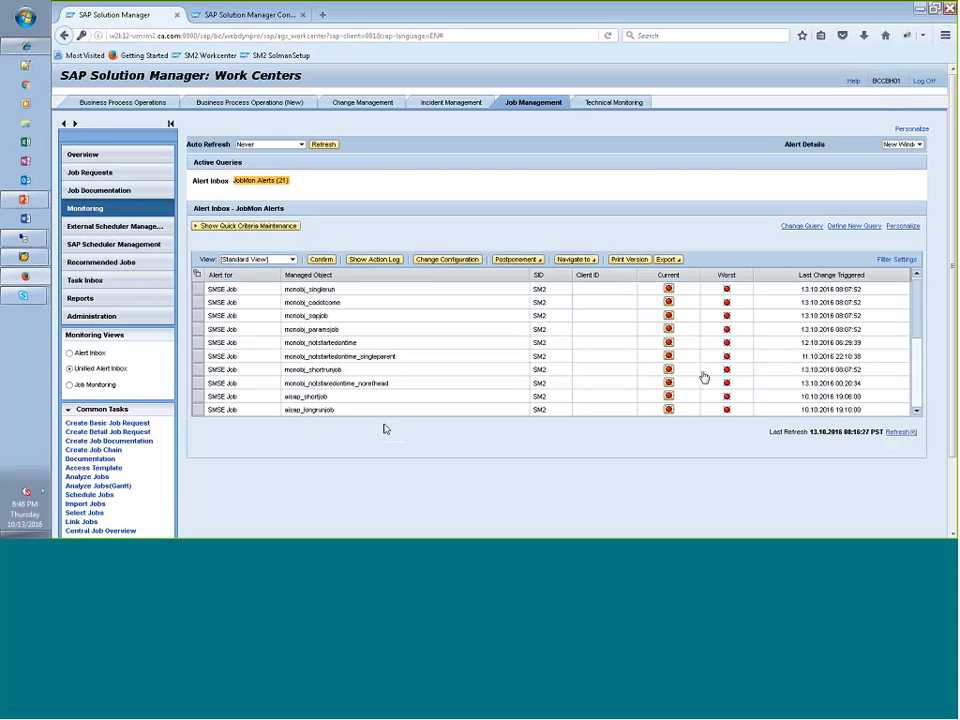
left_click_drag(922, 318, 924, 387)
- Switch to the bccbh-w12-01x remote desktop, minimise the command prompt and check the CA Workload Automation AE services
mouse_move(42, 239)
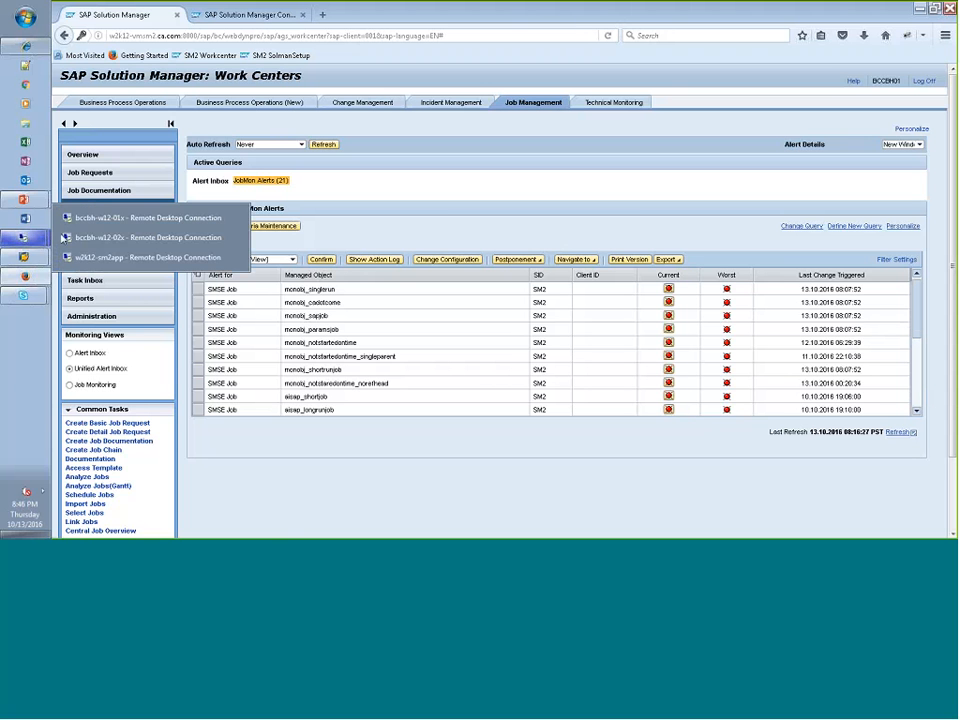
left_click(124, 224)
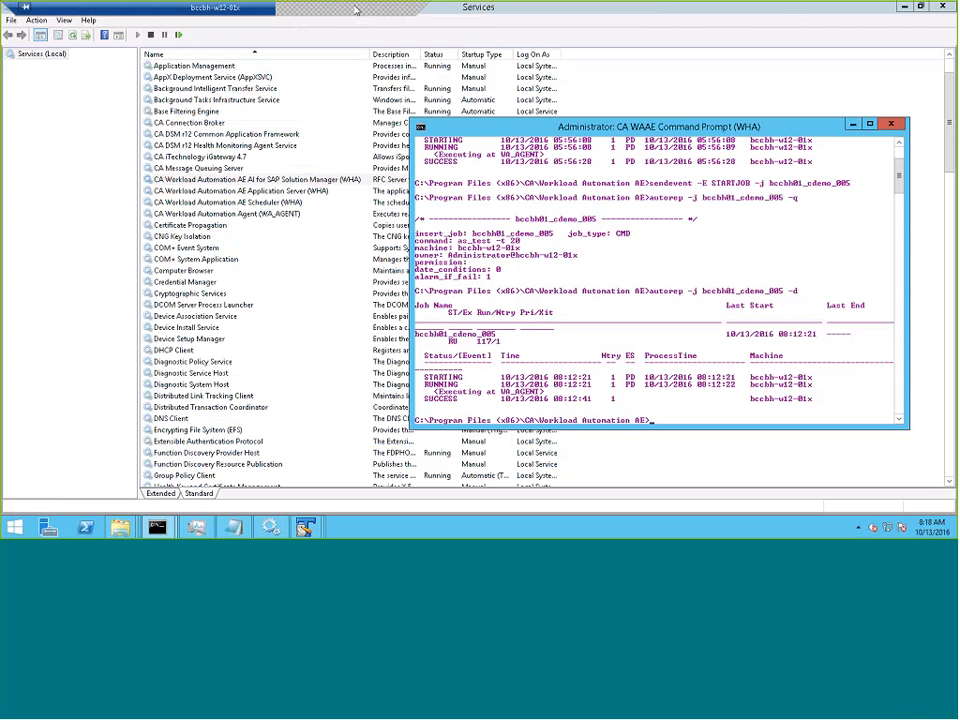
left_click(851, 124)
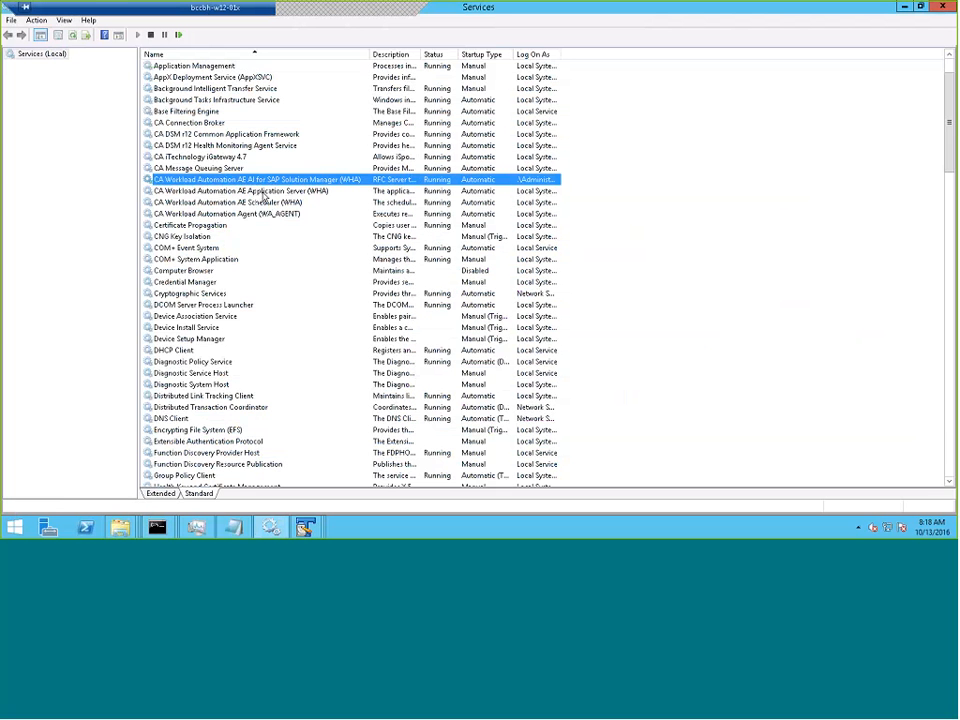
left_click(378, 14)
- Switch to the bccbh-w12-02x remote desktop and check its CA Workload Automation AE AI for SAP Solution Manager service
left_click(23, 244)
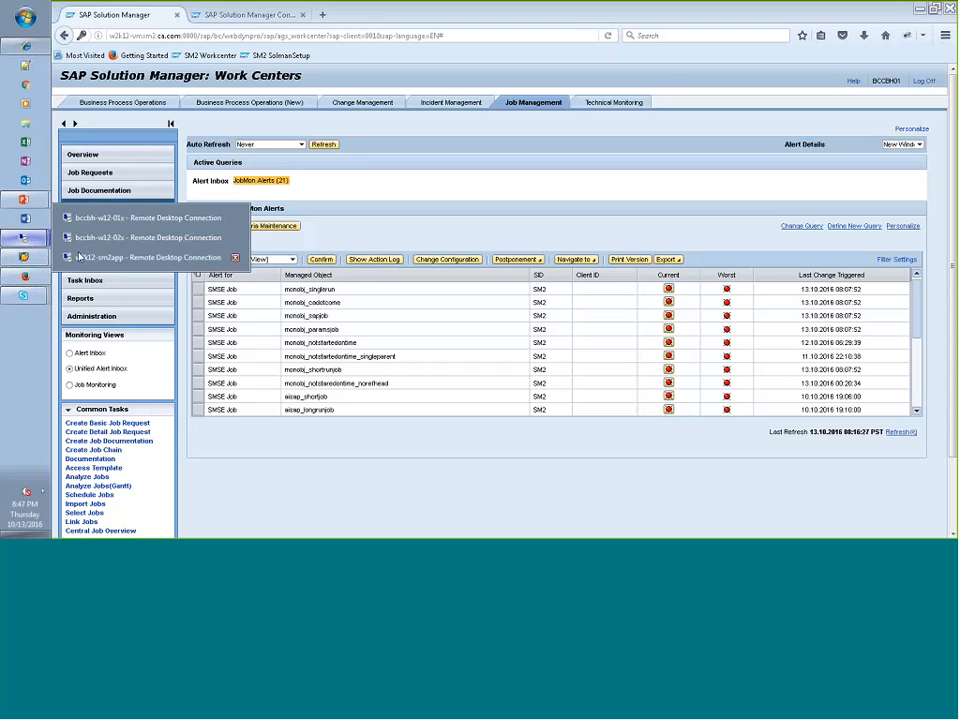
left_click(101, 243)
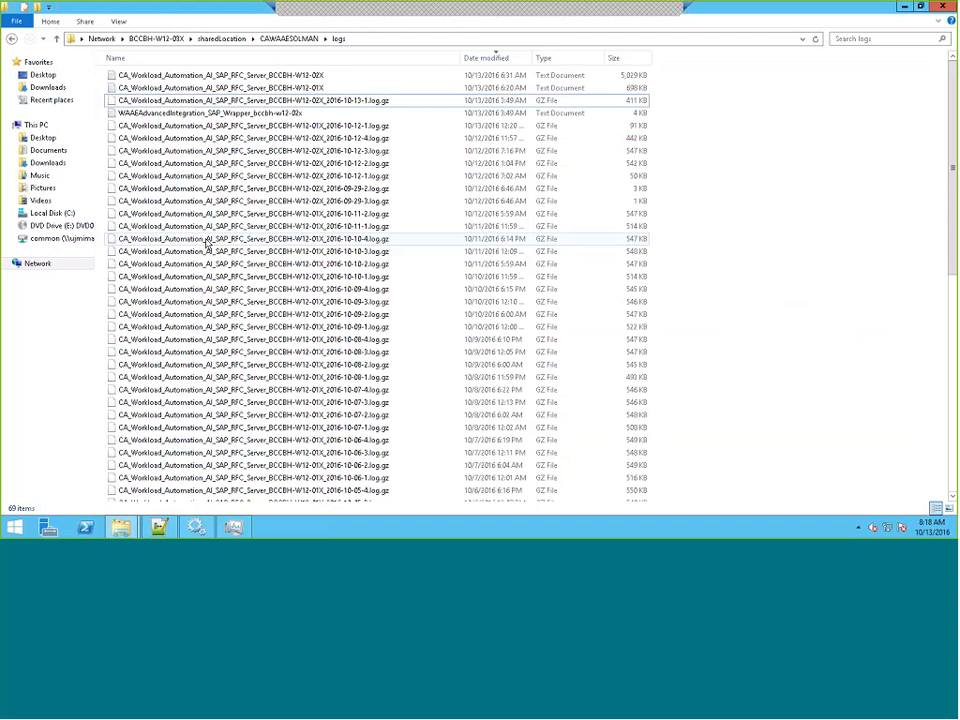
left_click(197, 528)
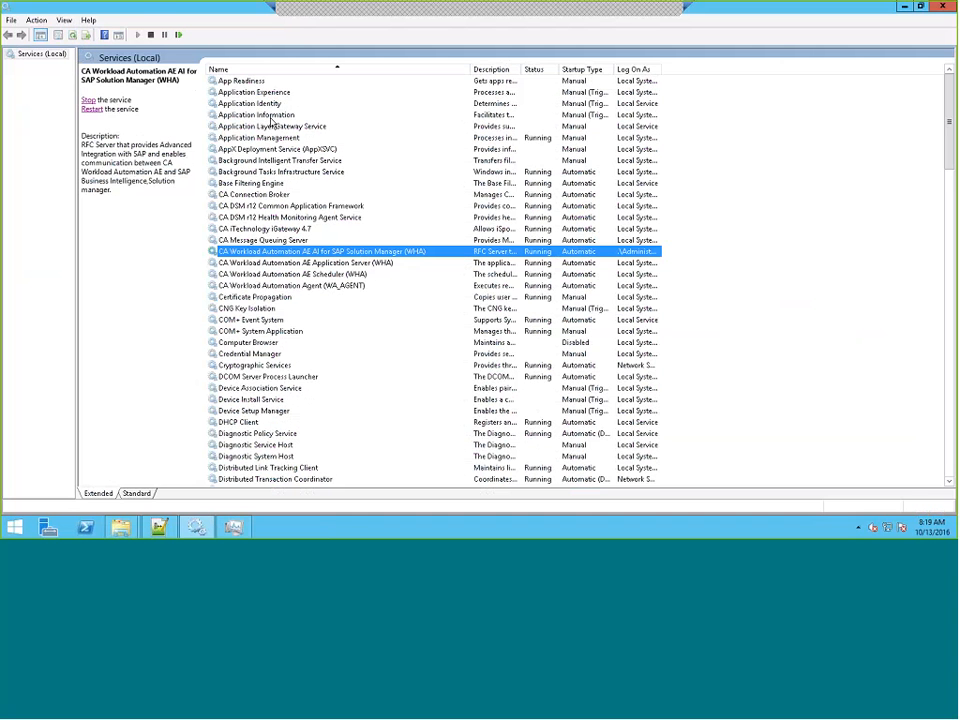
left_click(648, 14)
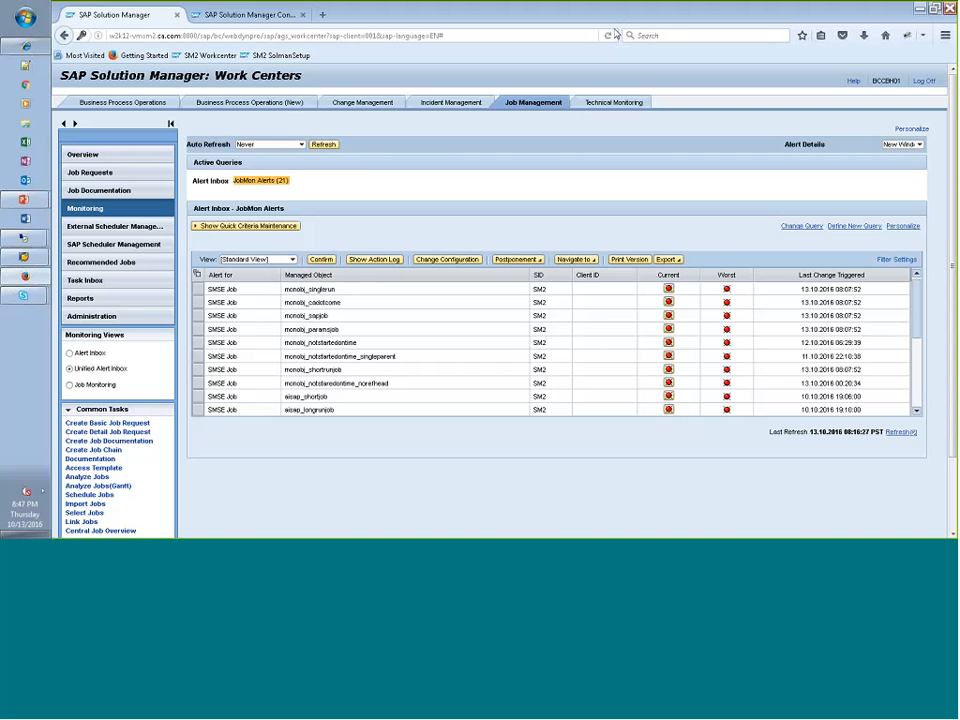
- Return to the SAP Solution Manager Work Centers page and open the Schedule Jobs common task
left_click(230, 18)
left_click(323, 15)
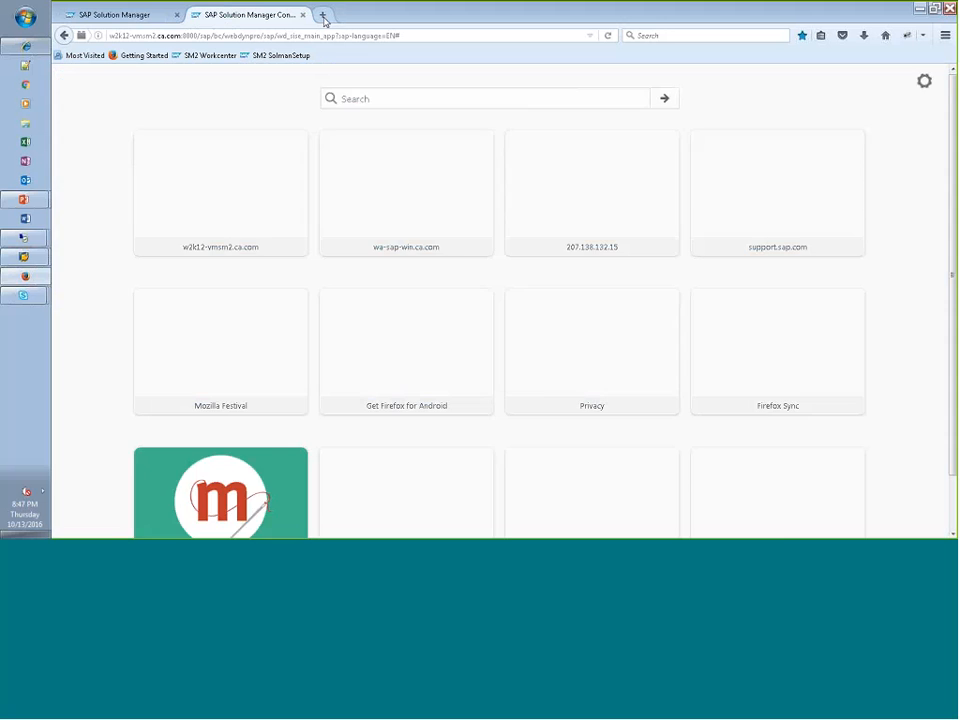
left_click(112, 14)
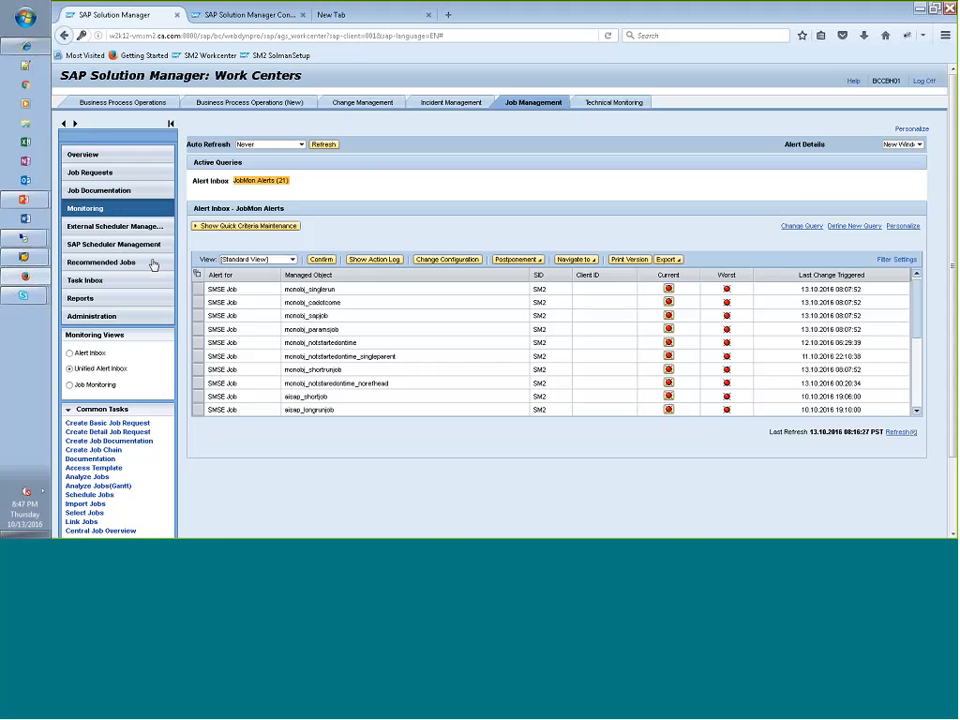
left_click(89, 495)
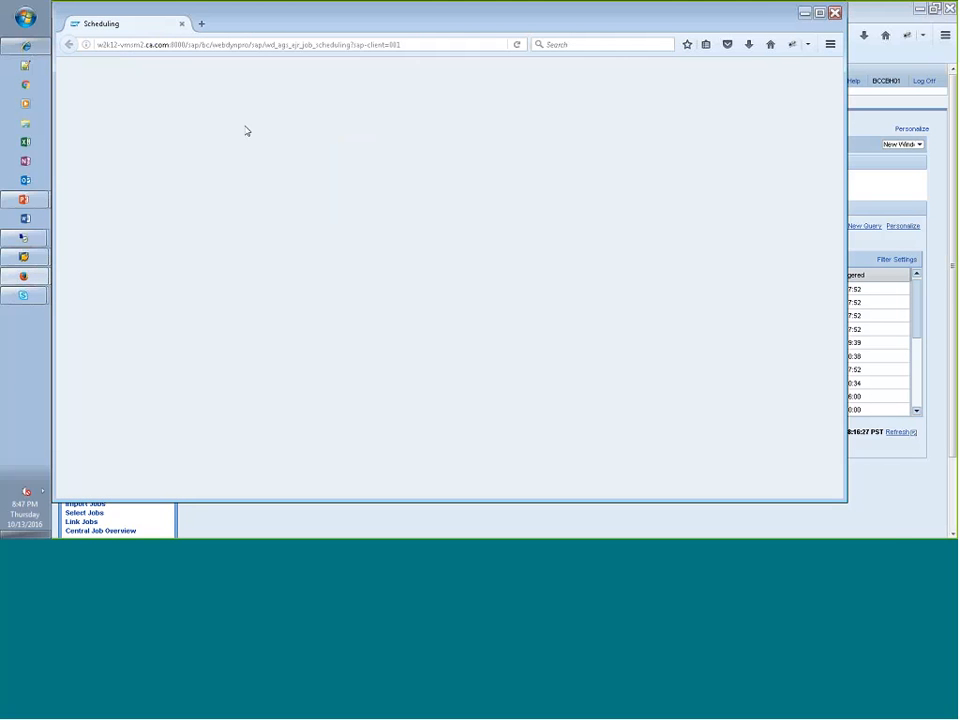
left_click_drag(270, 22, 310, 45)
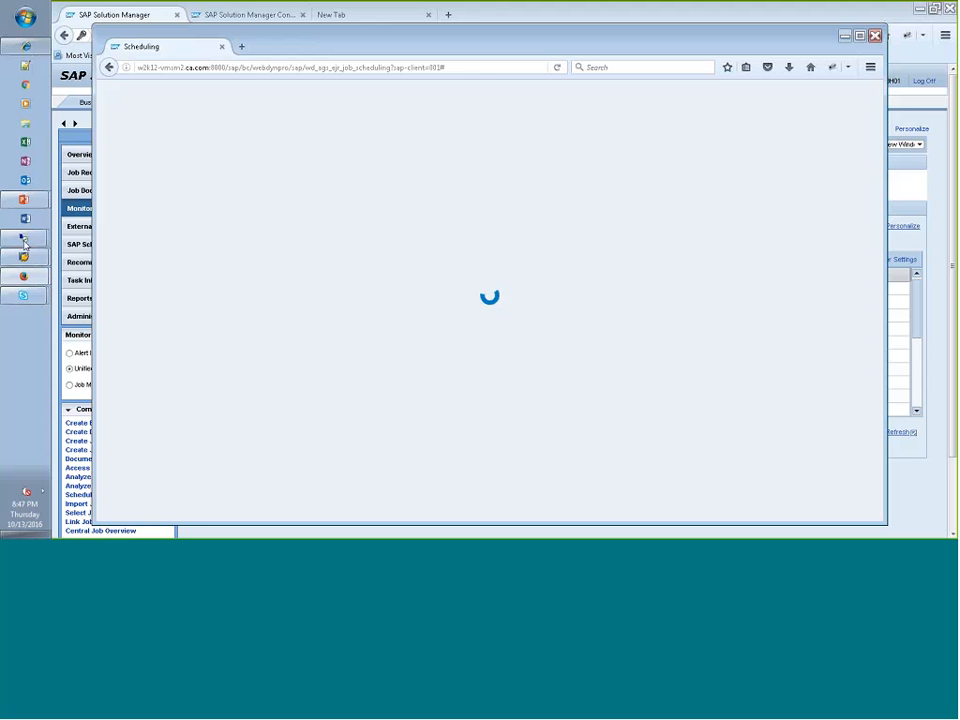
mouse_move(22, 238)
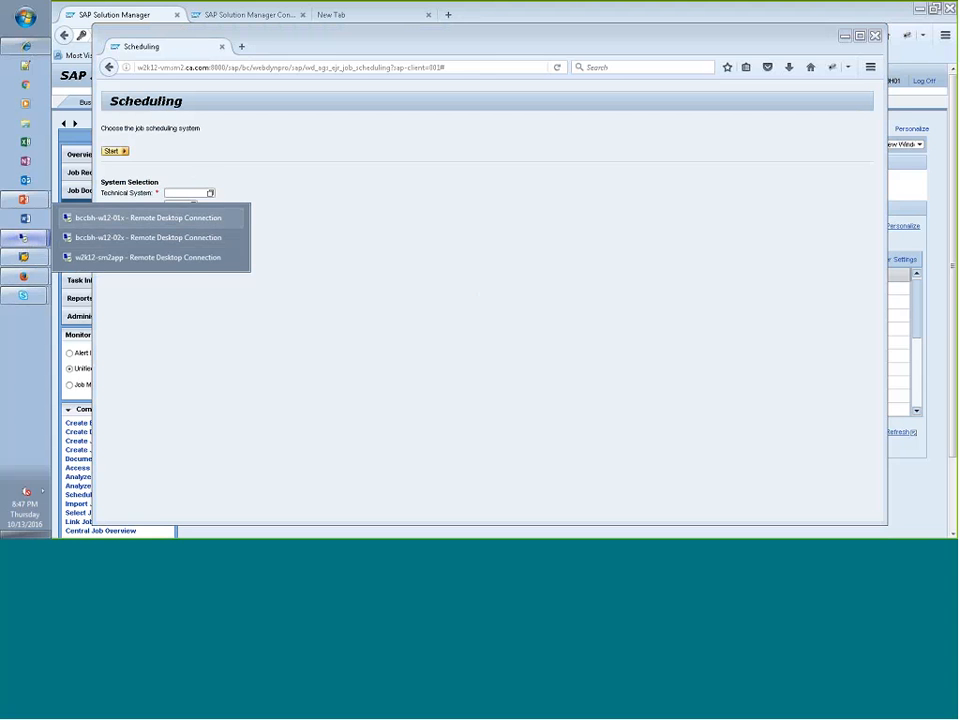
- Set the technical system to SM2 and the client to 001, choose the scheduler, and start the job scheduling
left_click(175, 194)
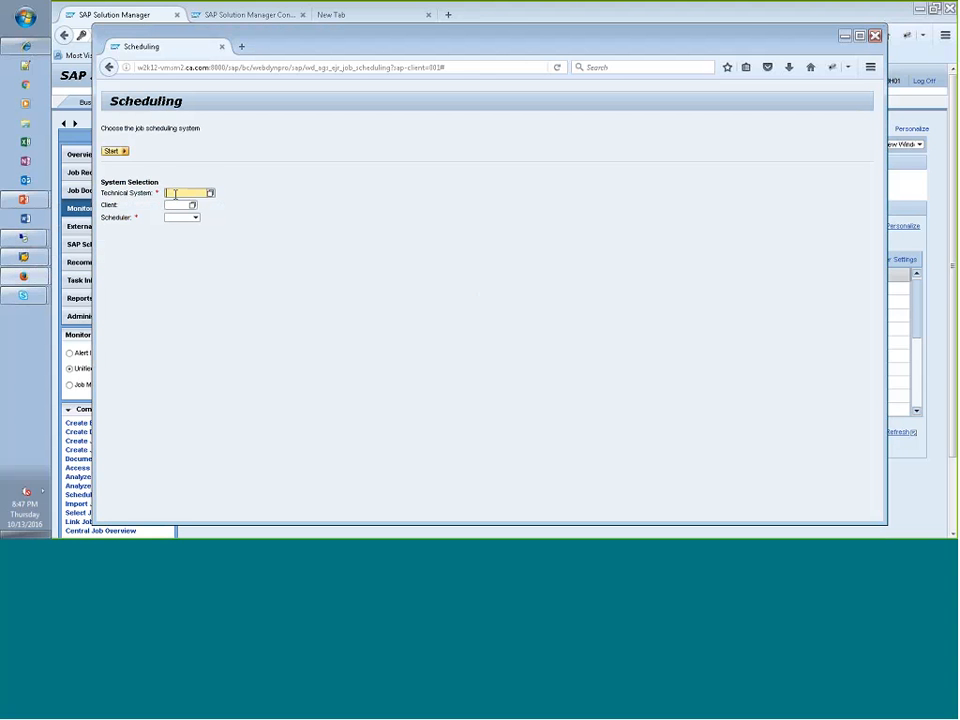
type("SM2")
left_click(185, 206)
type("001")
left_click(195, 219)
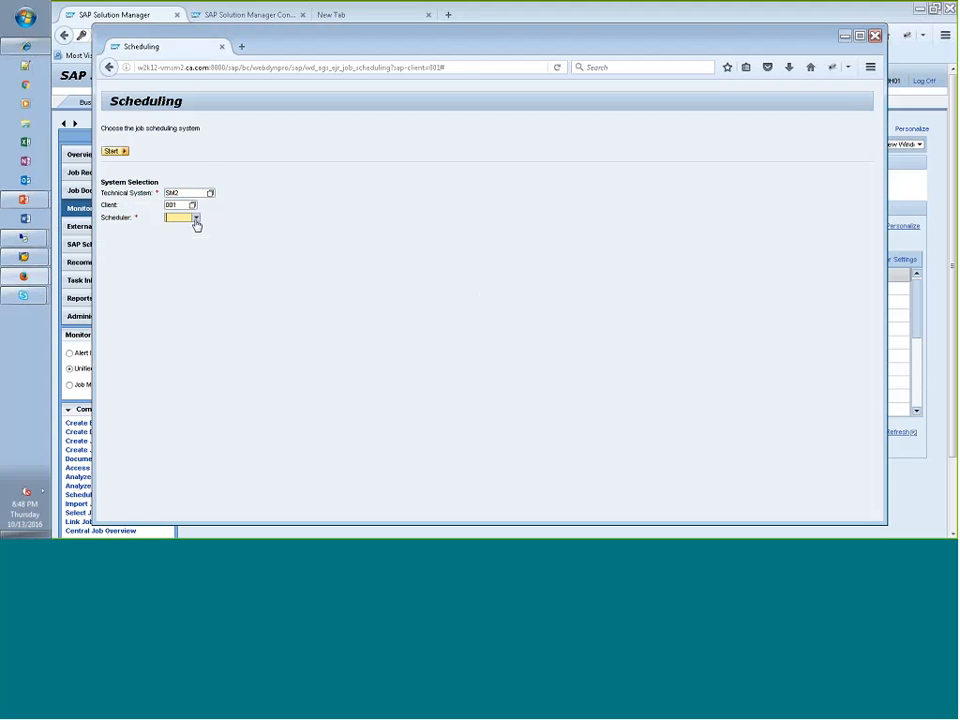
left_click(196, 219)
left_click(175, 235)
left_click(114, 154)
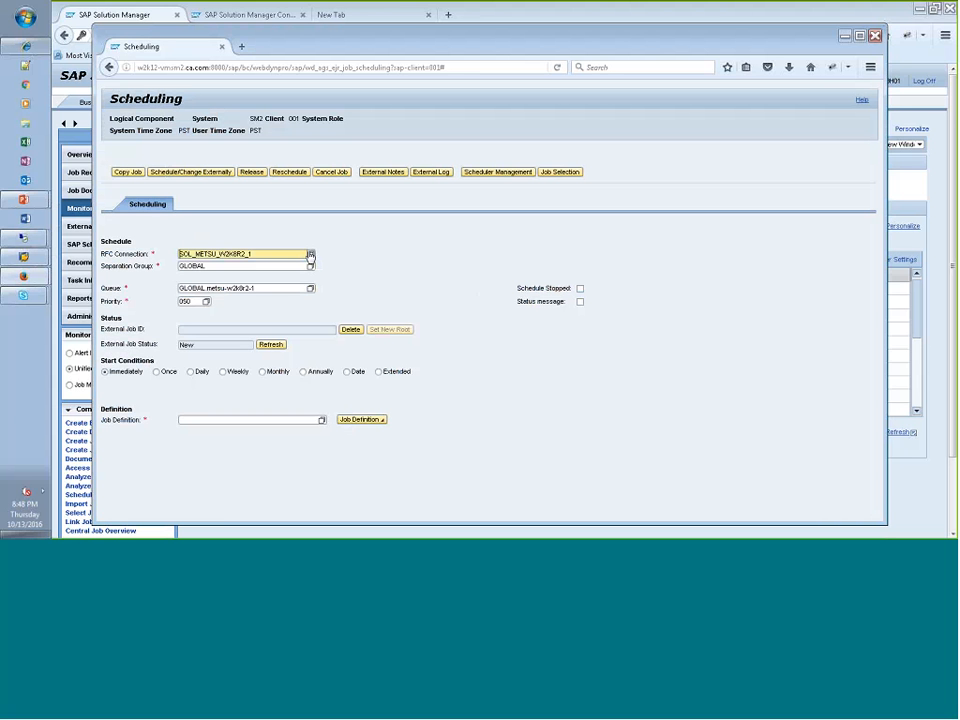
- Set the RFC connection to WHA_BCCBH_W12_01X and the queue to GLOBAL.bccbh-w12-01x
left_click(310, 255)
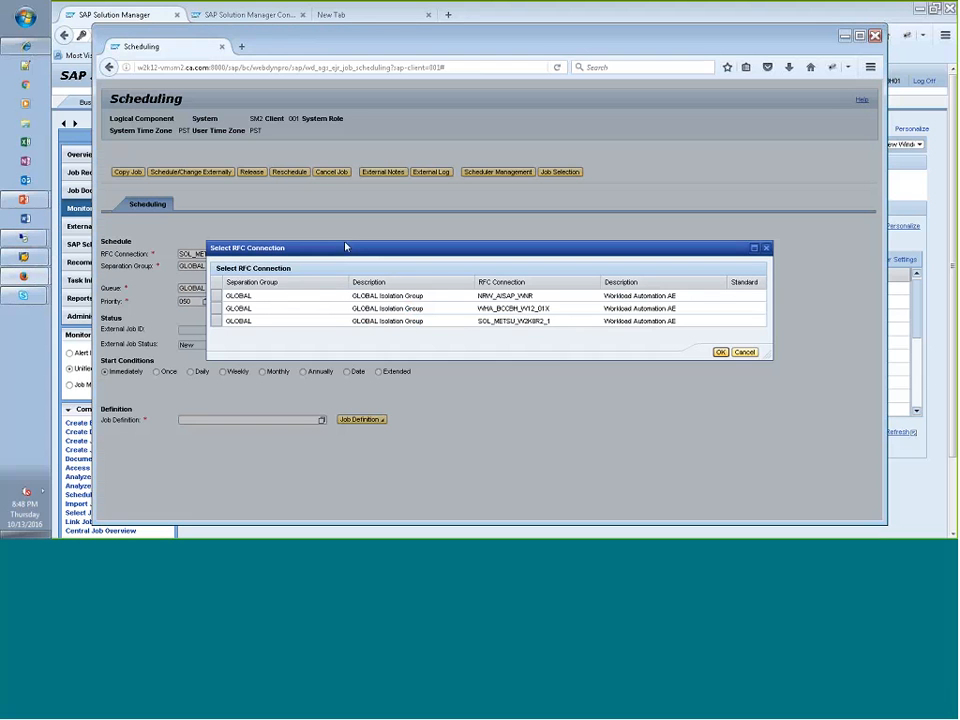
double_click(514, 309)
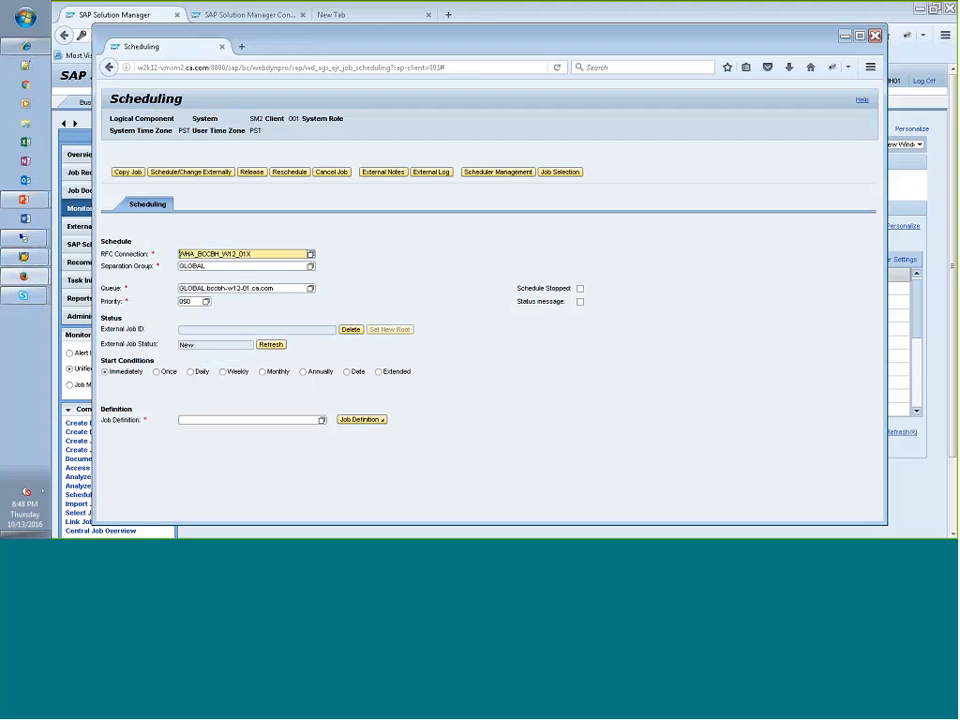
left_click(312, 292)
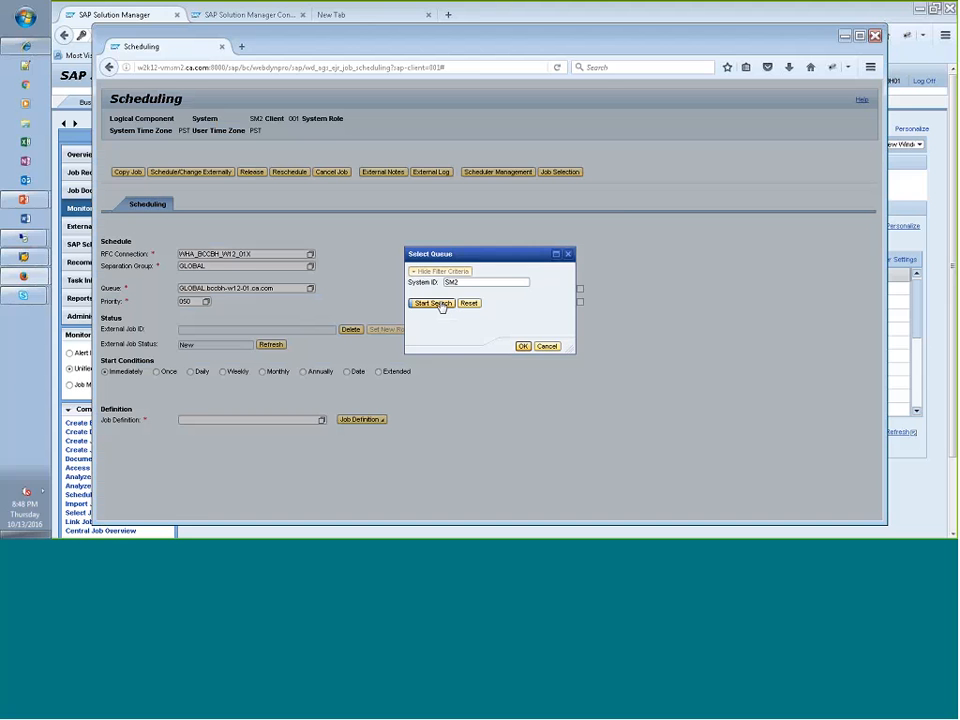
left_click(437, 303)
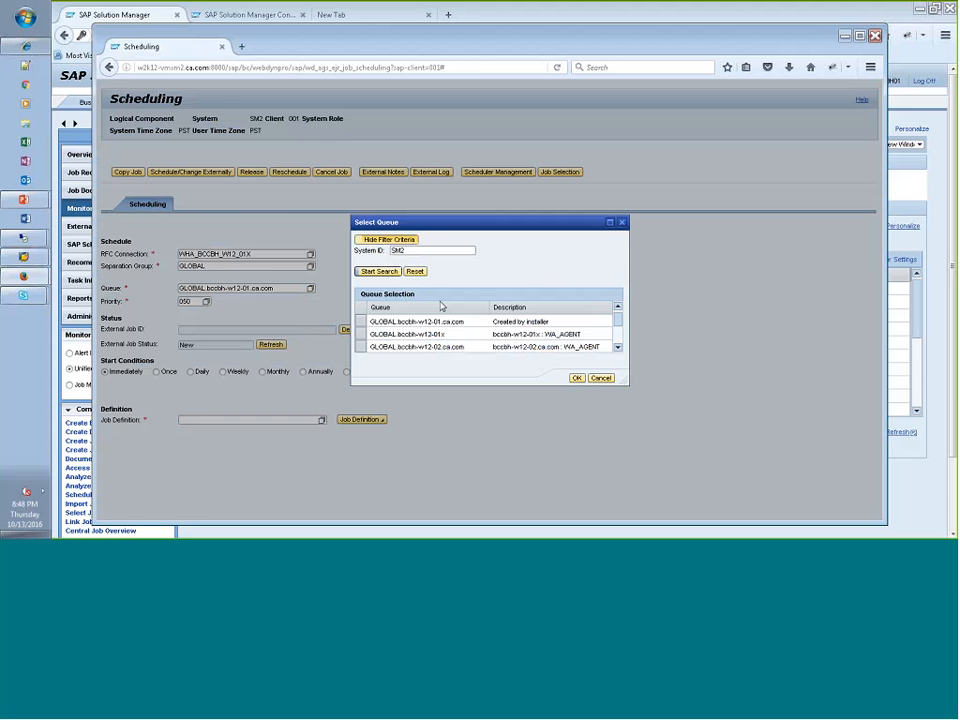
double_click(414, 337)
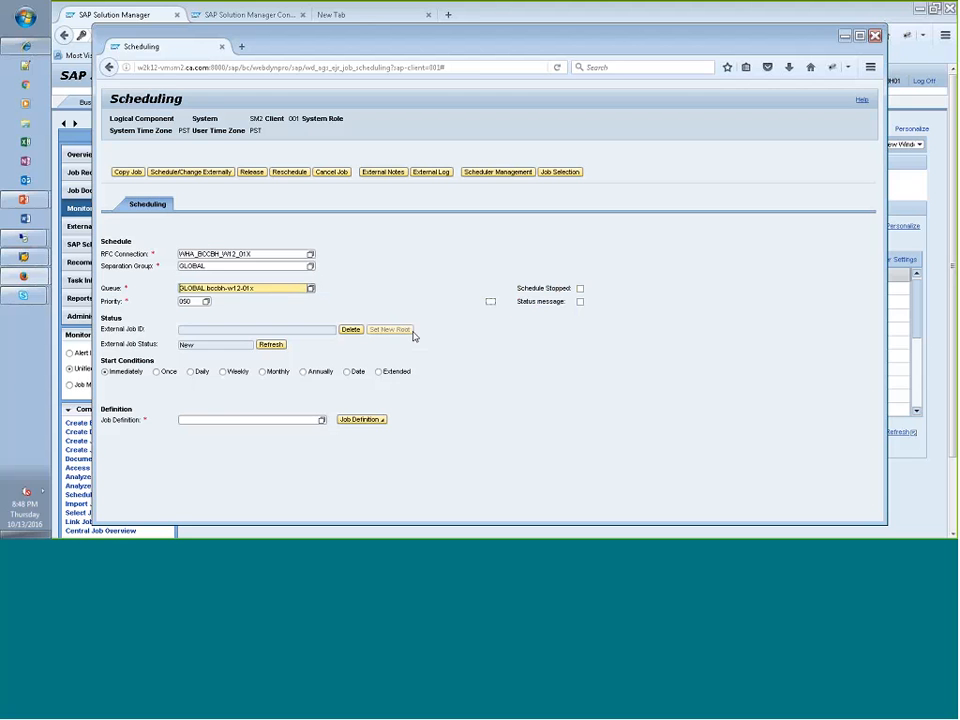
- Set the job definition to CMD and open its command settings
left_click(234, 420)
type("C")
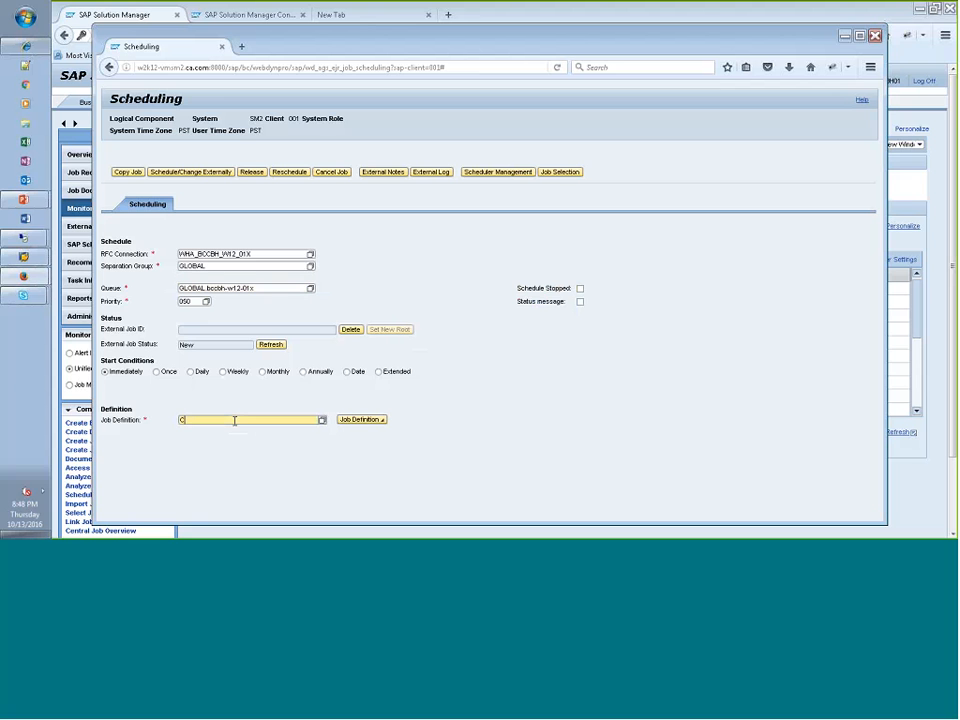
type("MD")
key("Return")
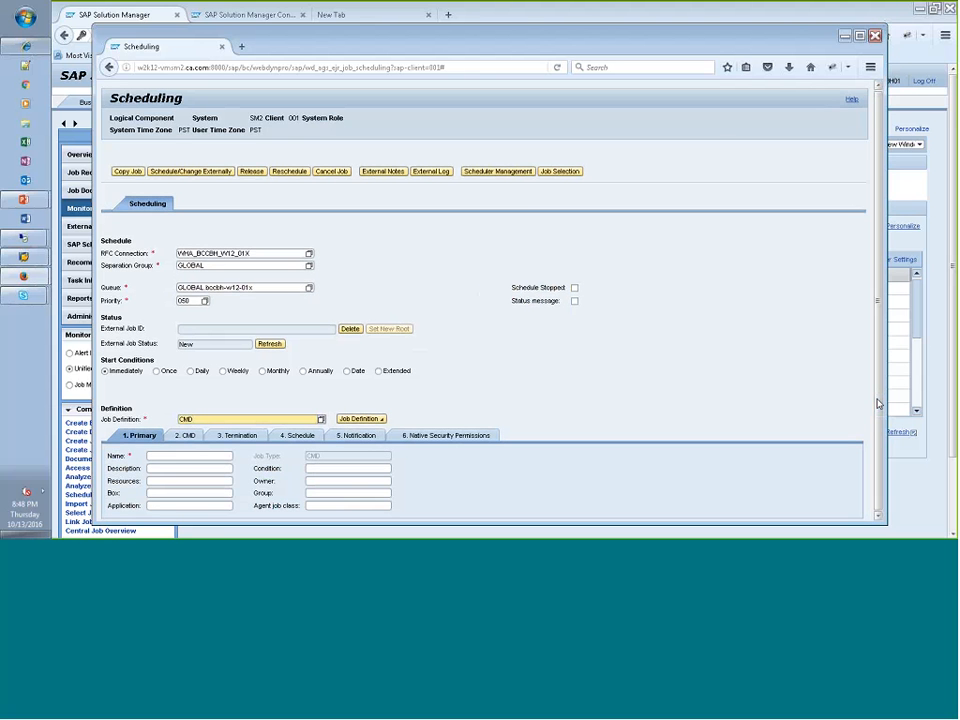
left_click(186, 436)
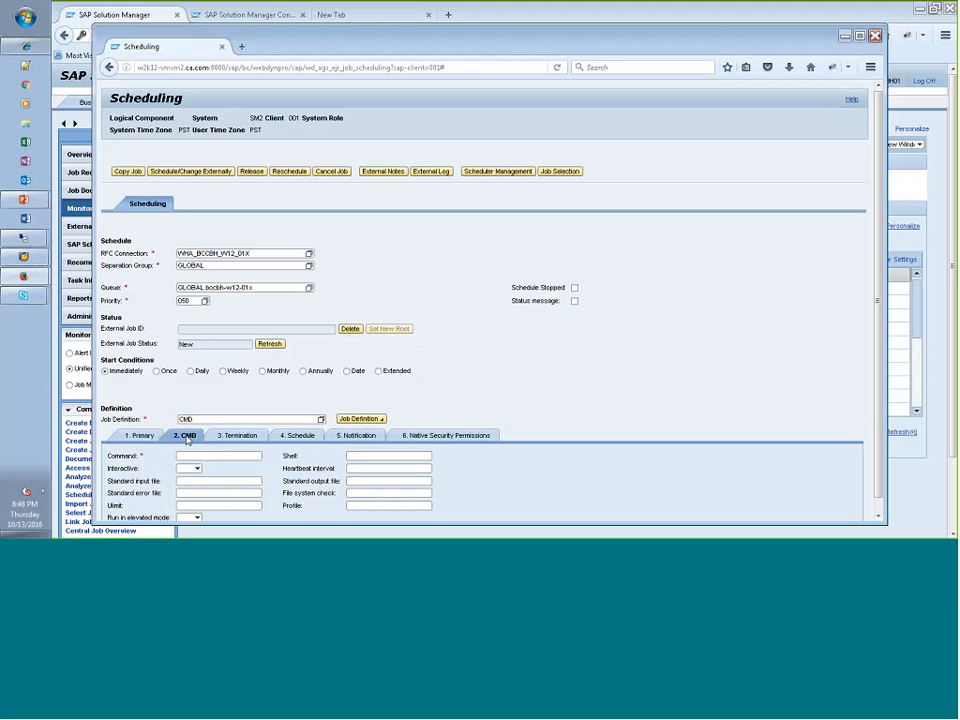
- Name the new CMD job bccbh01_cdemo_009 in its primary settings
left_click(237, 438)
left_click(142, 436)
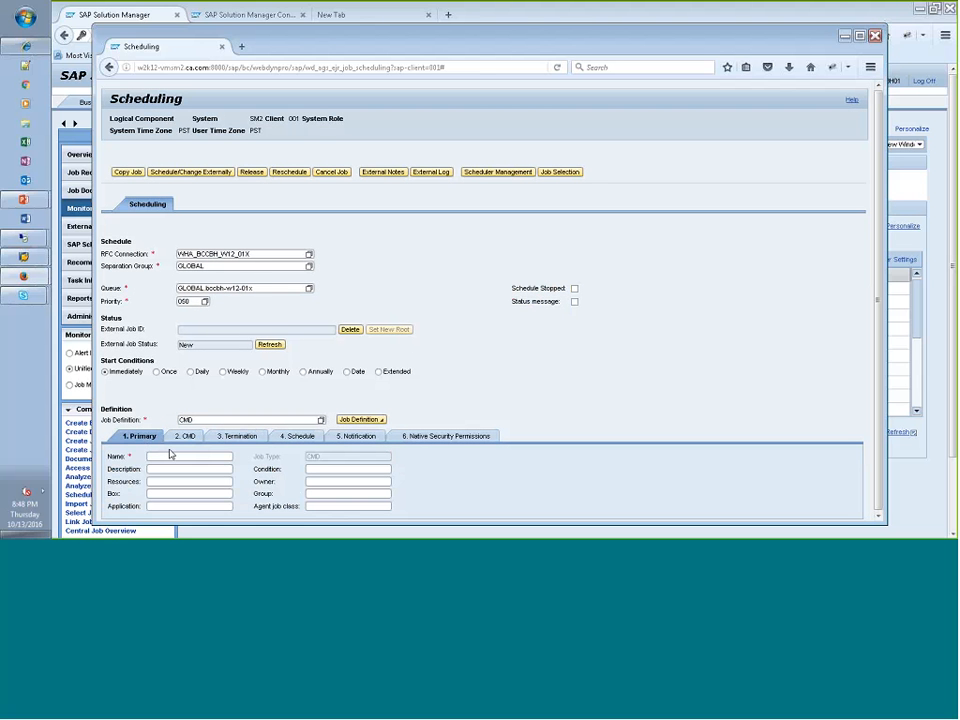
left_click(172, 454)
type("bccbh01_cdemo_00")
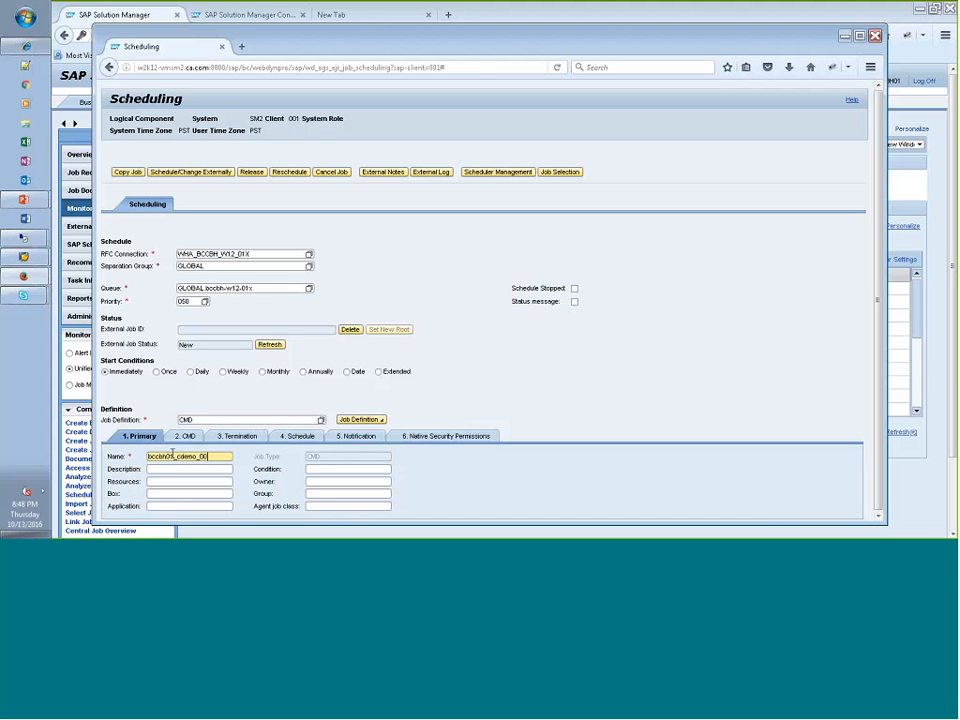
type("9")
- Set the job's command to as_test -t 20 and schedule the job externally
left_click(190, 437)
type("as_")
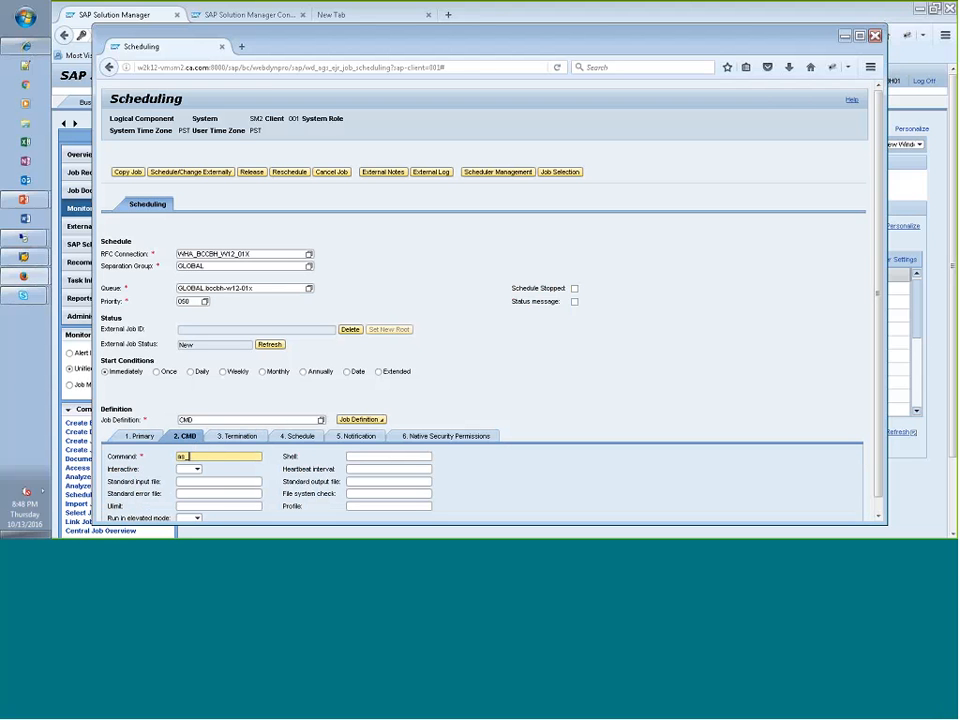
type("test -t 20")
left_click(195, 173)
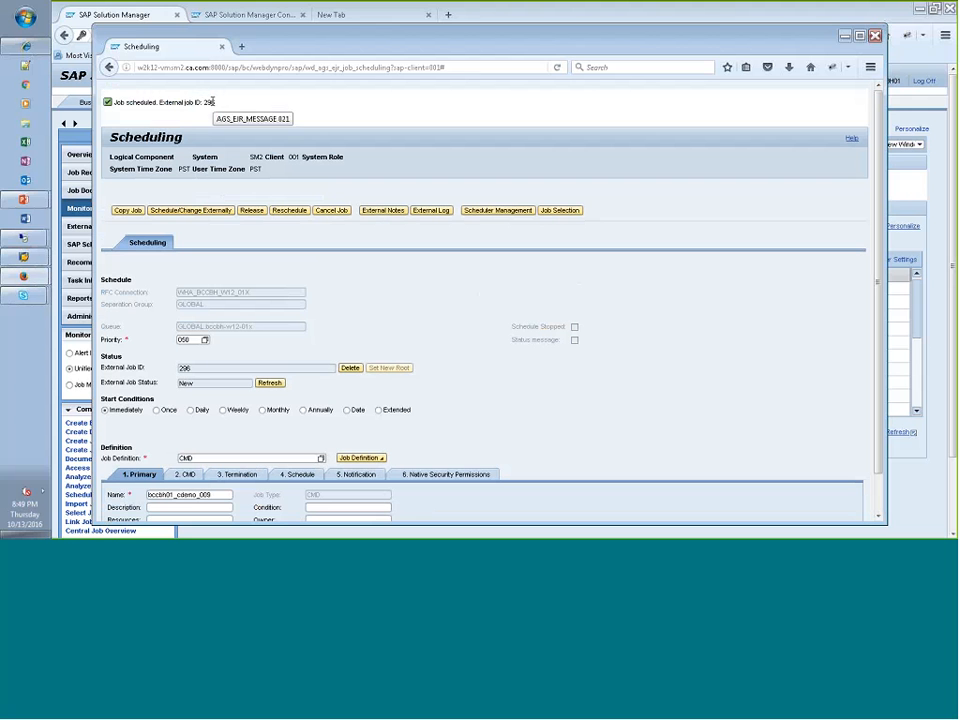
- Switch to the bccbh-w12-01x remote desktop and query the job definition with autorep -j bccbh01_cdemo_009 -q in the CA WAAE command prompt
mouse_move(36, 241)
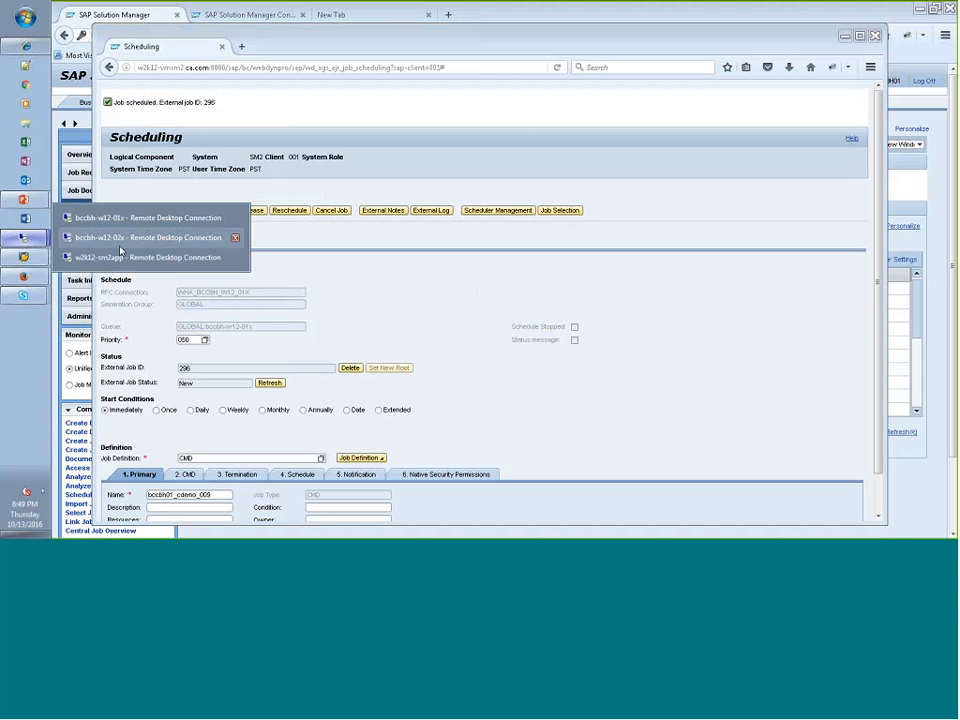
left_click(111, 230)
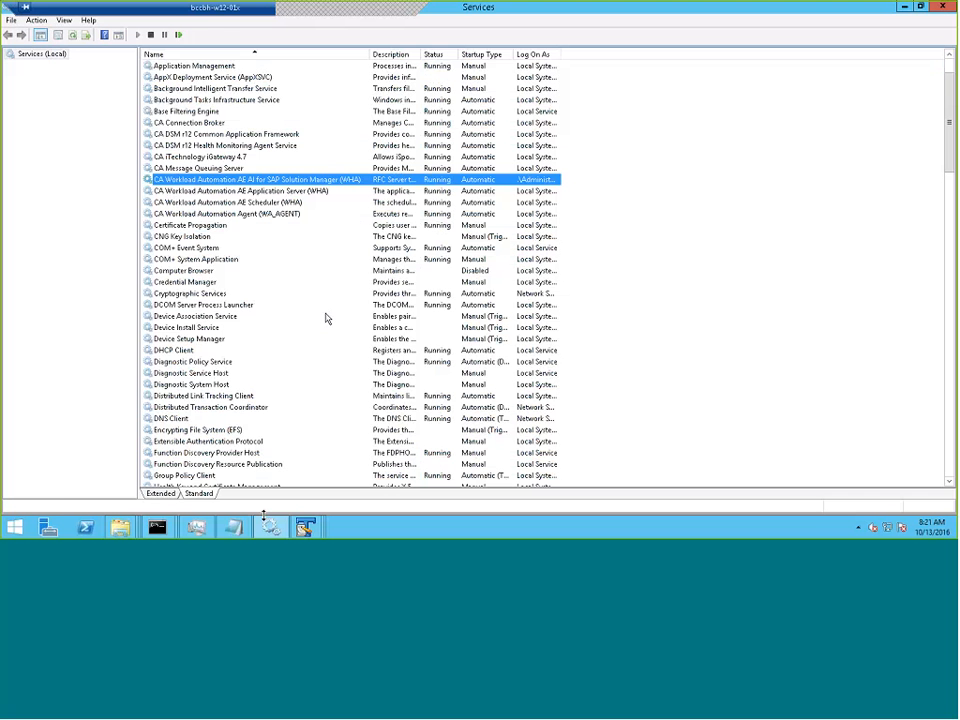
mouse_move(160, 529)
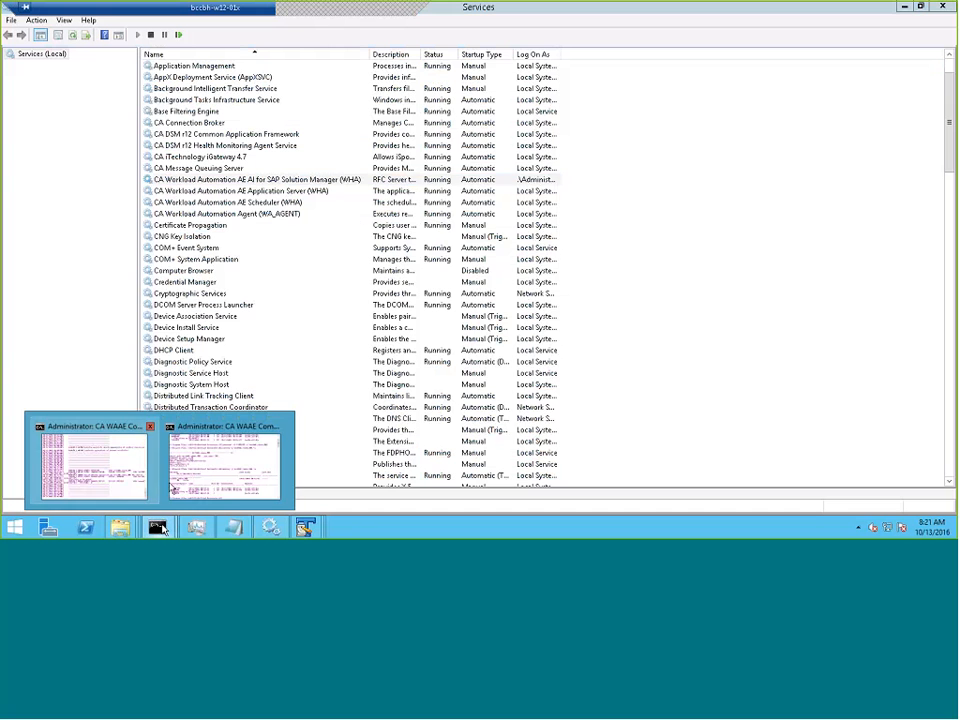
left_click(205, 486)
key("Up")
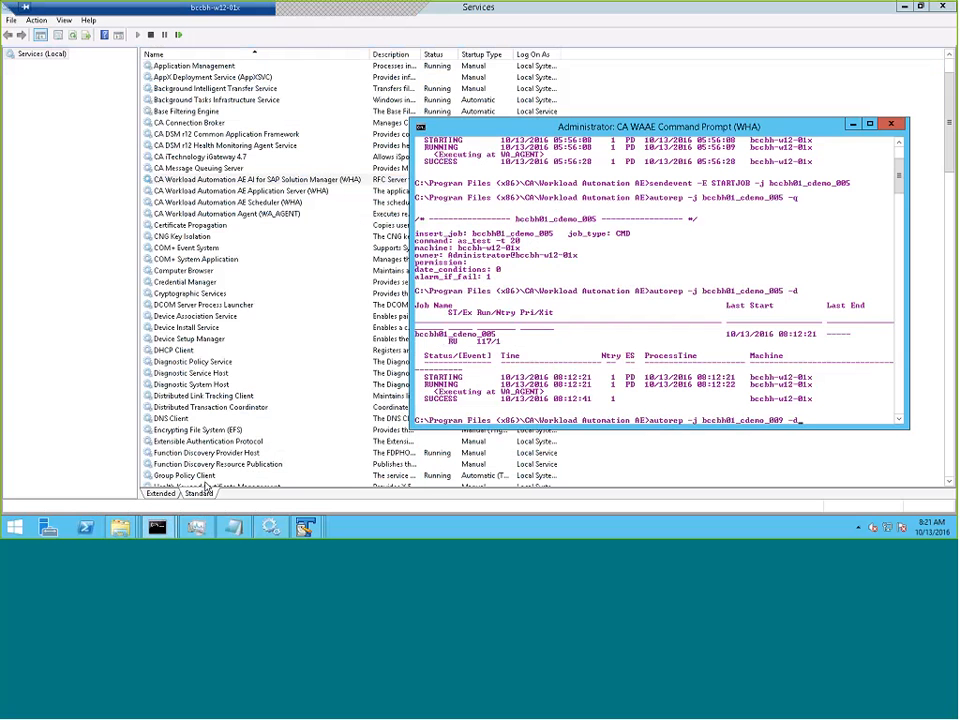
key("BackSpace")
type("q")
key("Return")
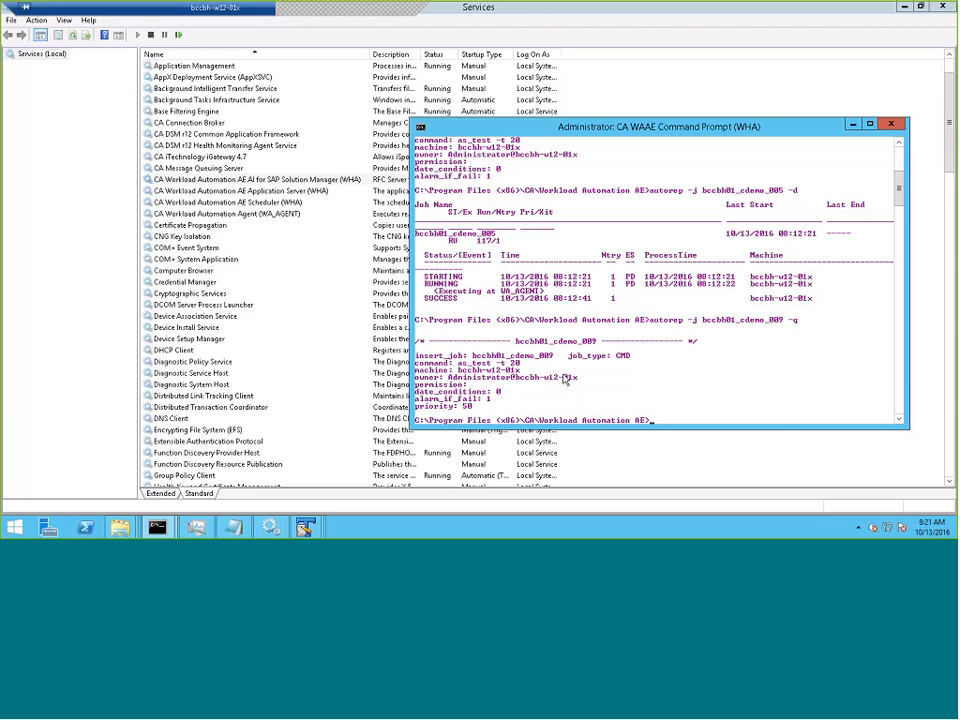
- Report the job's detailed run status with autorep -j bccbh01_cdemo_009 -d
key("Up")
key("BackSpace")
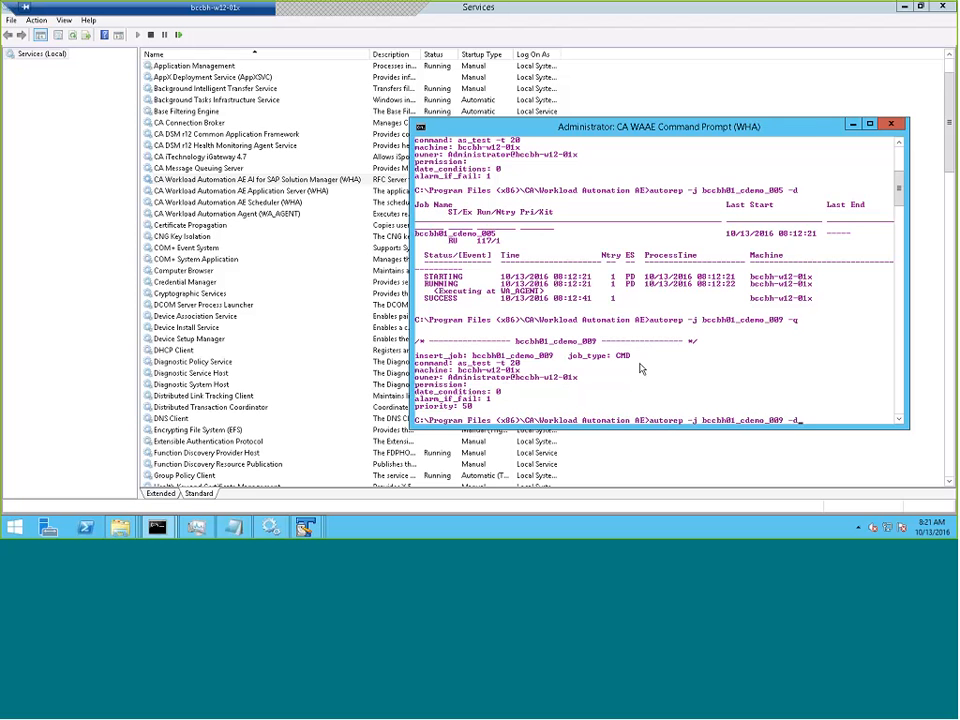
type("d")
key("Return")
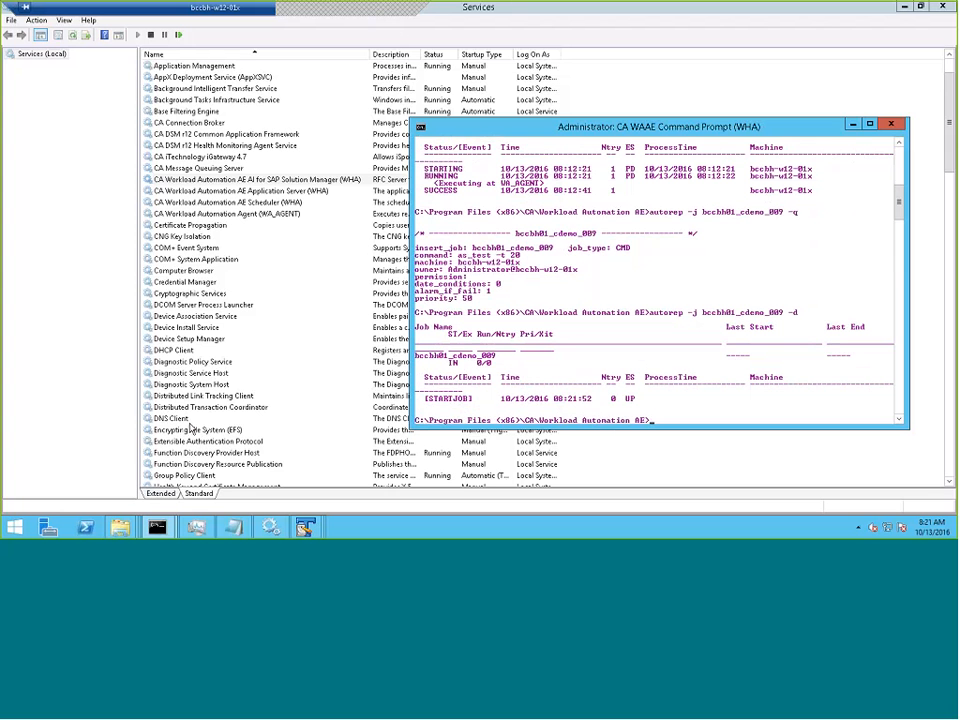
- Open the BCCBH-W12-01X RFC server log from the CAWAAESOLMAN logs folder, check its latest entry's timestamp, and close it
mouse_move(120, 527)
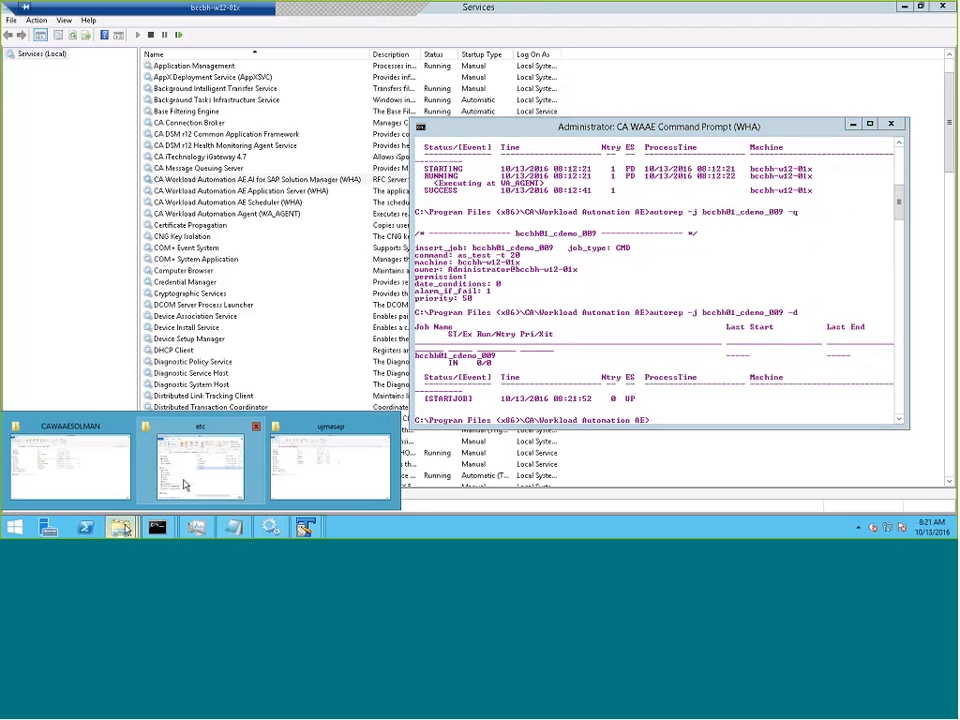
left_click(71, 473)
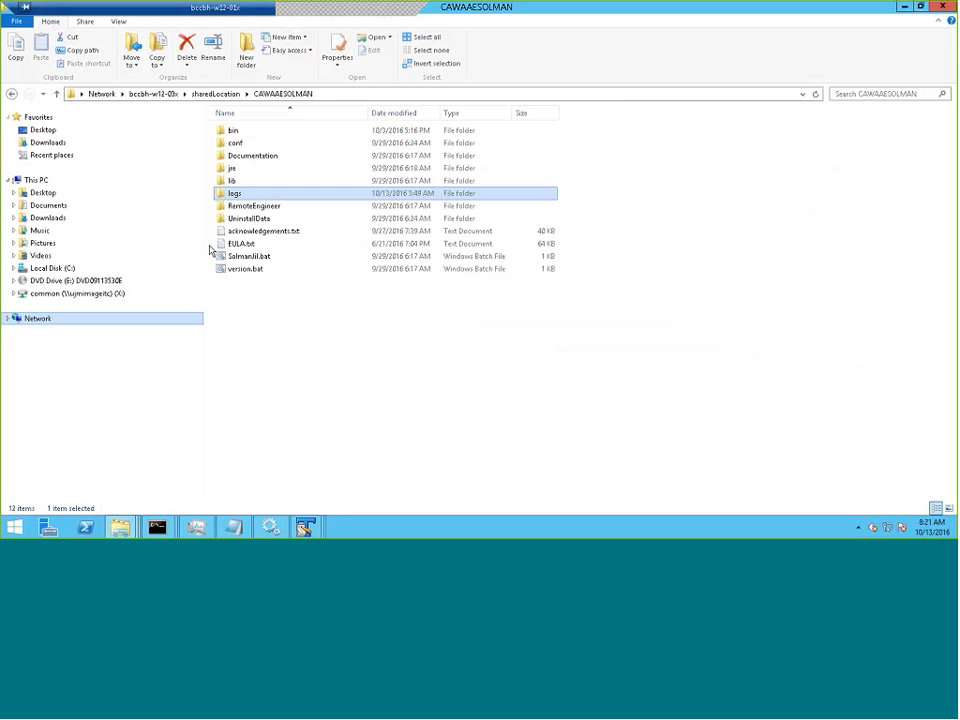
double_click(245, 195)
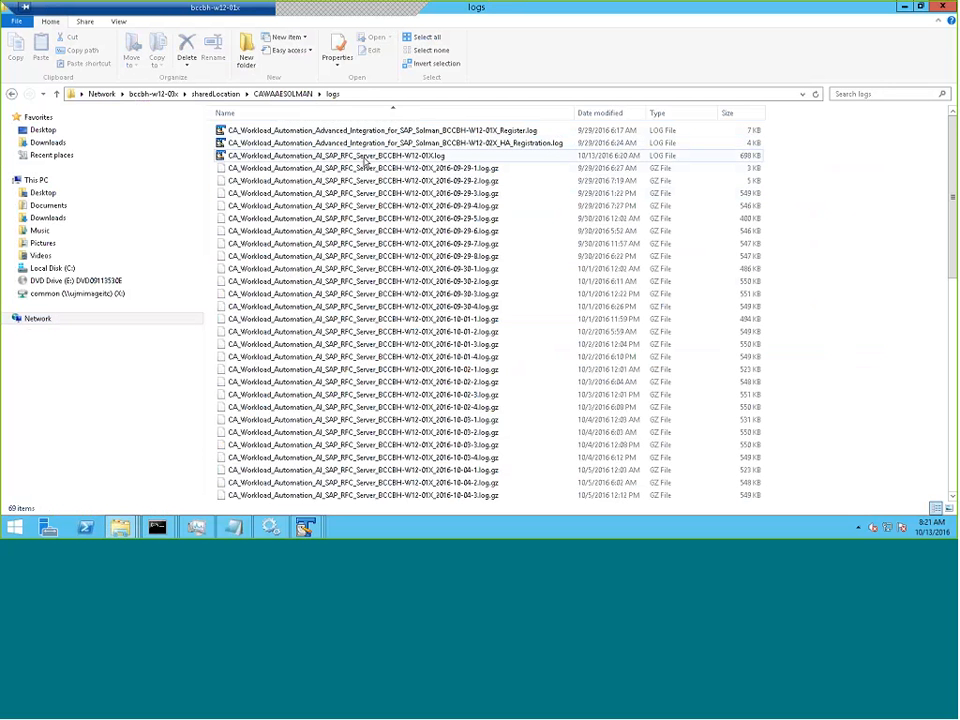
double_click(364, 158)
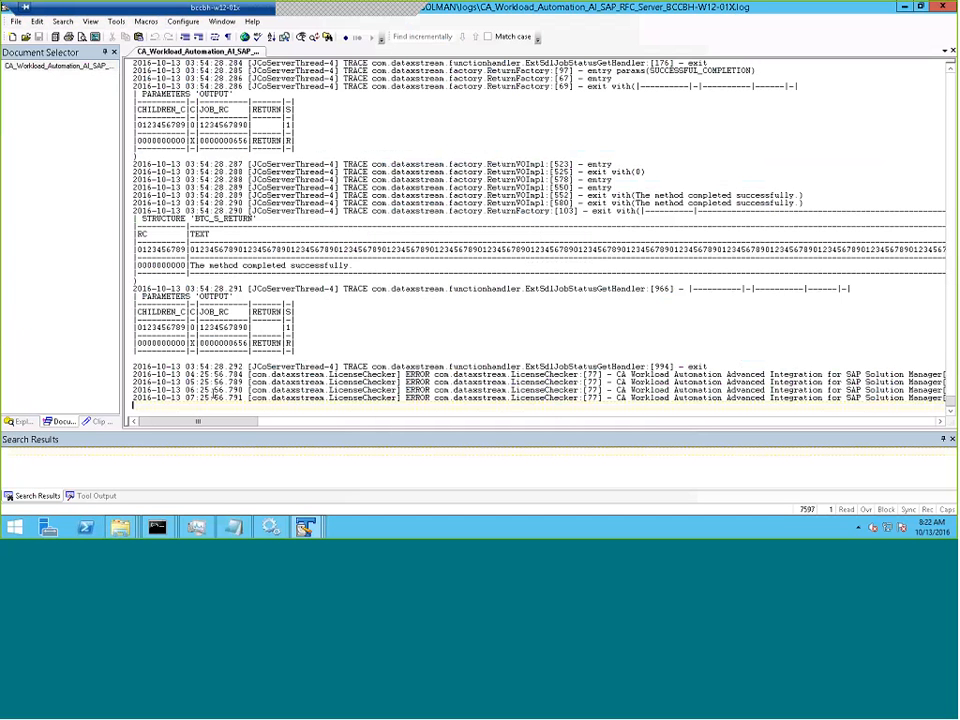
left_click_drag(210, 397, 238, 398)
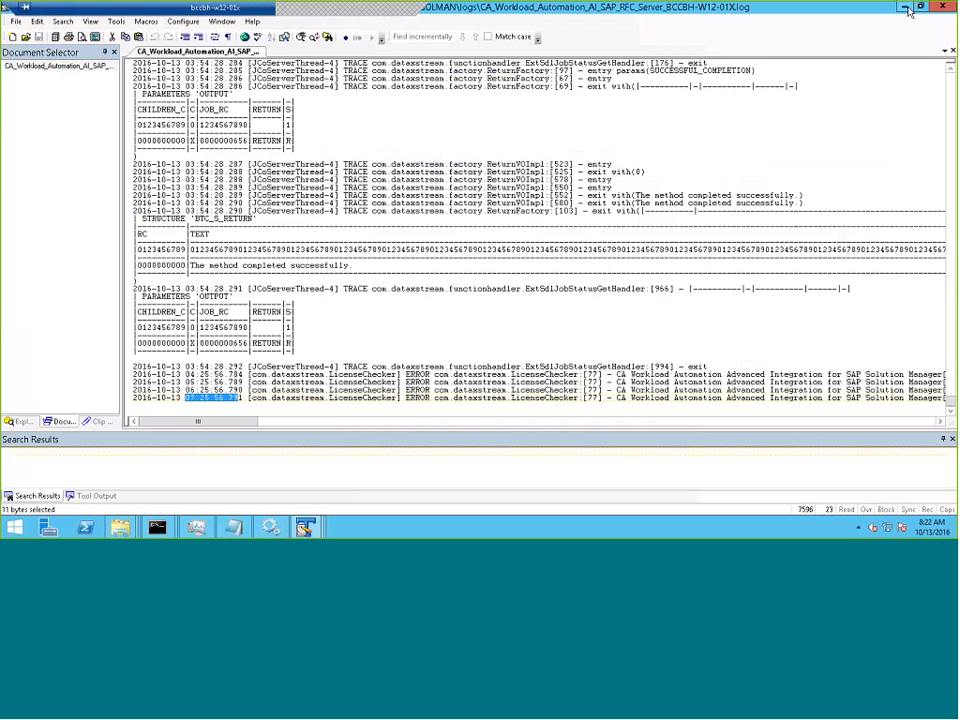
left_click(941, 8)
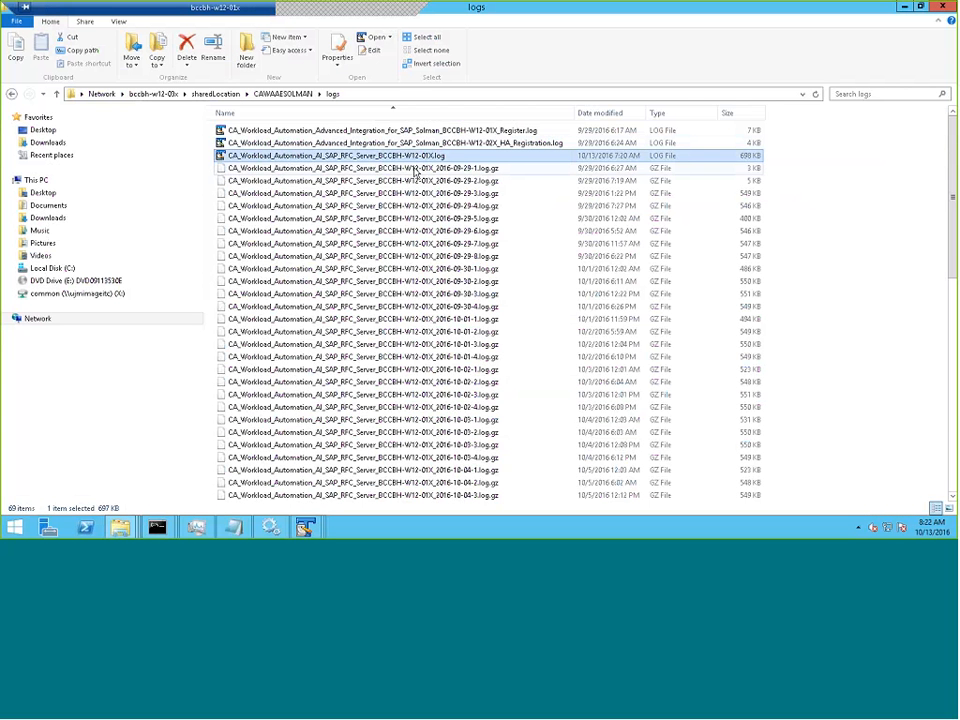
- Open the BCCBH-W12-02X RFC server log, check the timestamp of its latest entry, and leave the remote desktop
scroll(945, 175, "down", 13)
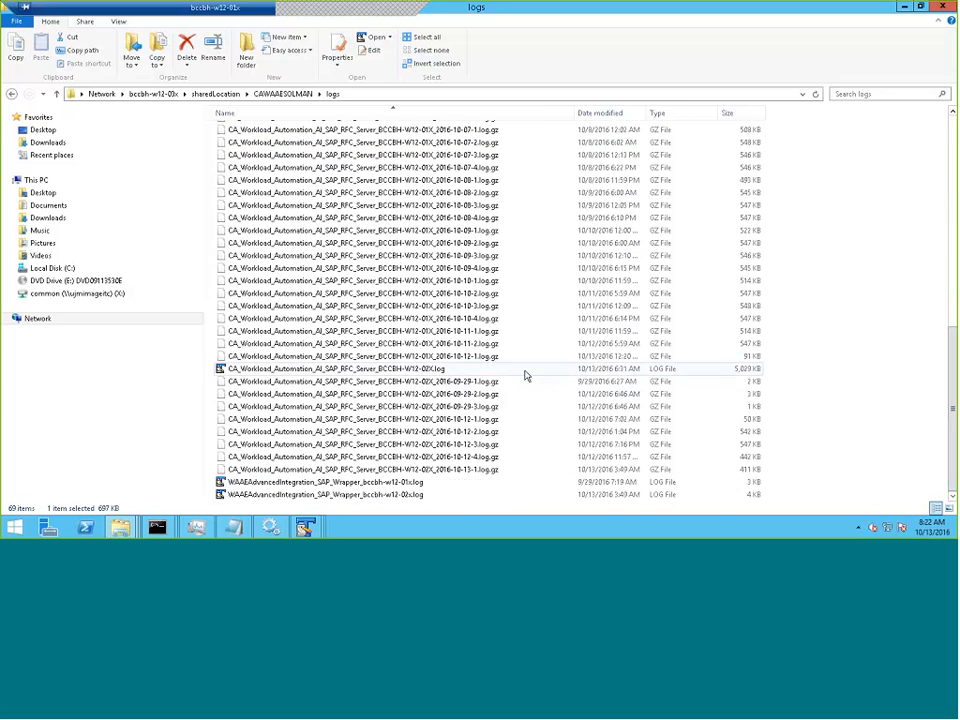
double_click(524, 370)
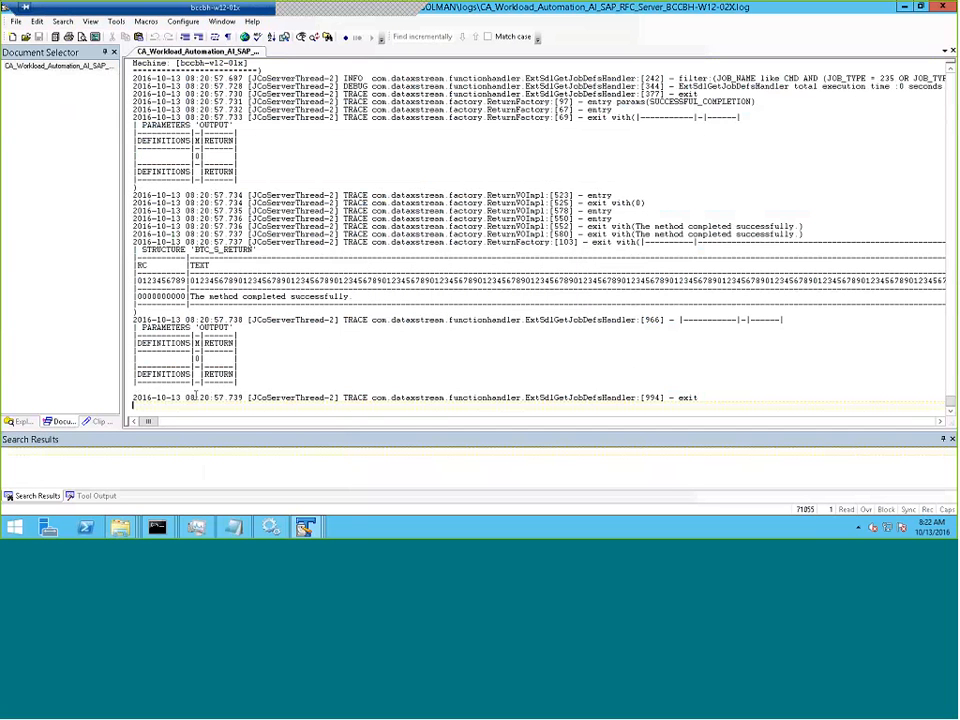
left_click(206, 397)
left_click(380, 9)
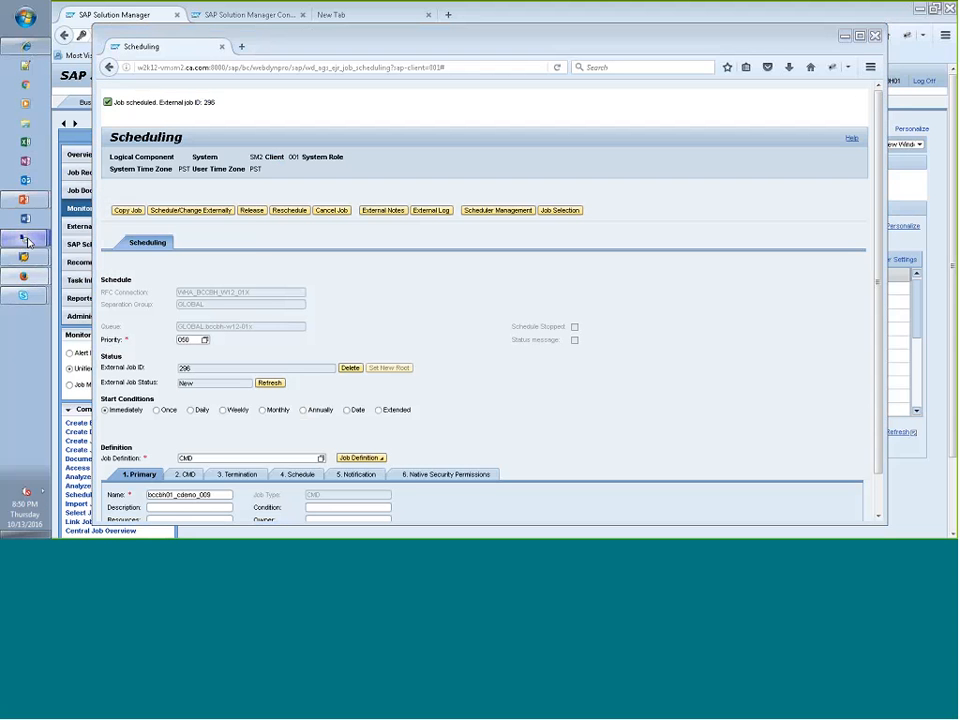
- Switch to the bccbh-w12-02x remote desktop, end the wrapper.exe process in Task Manager, and return to the Scheduling page
left_click(25, 239)
left_click(91, 245)
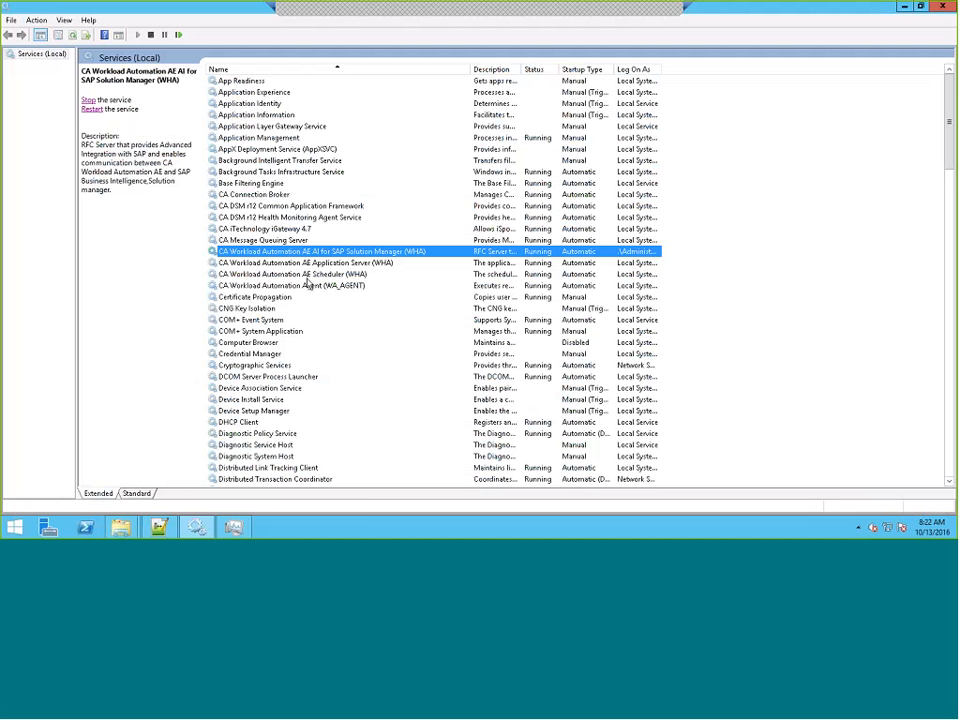
left_click(236, 528)
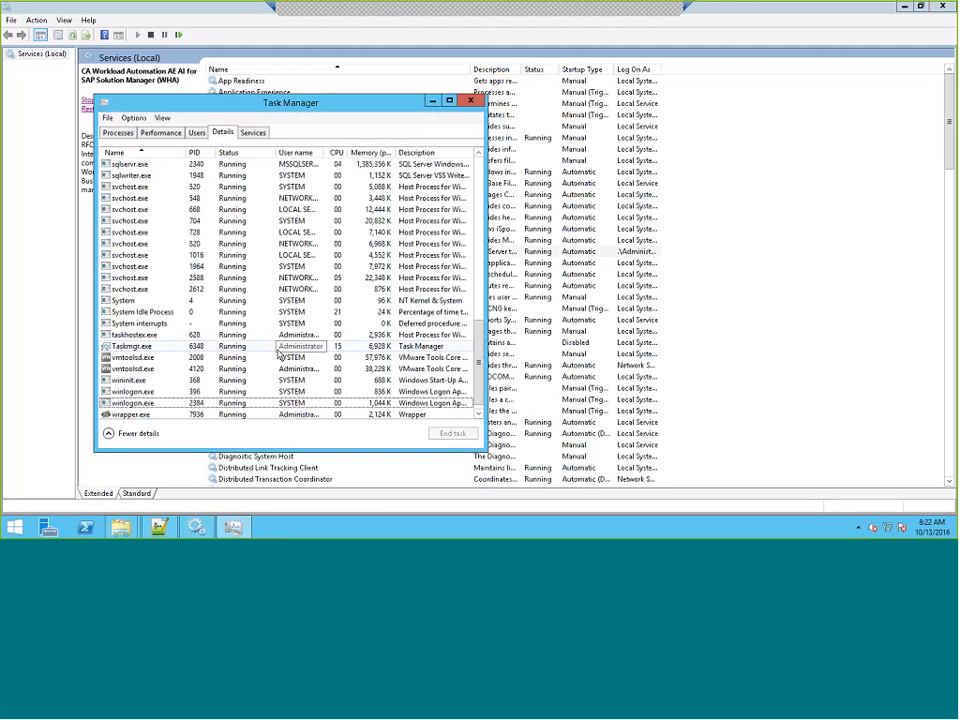
left_click(144, 416)
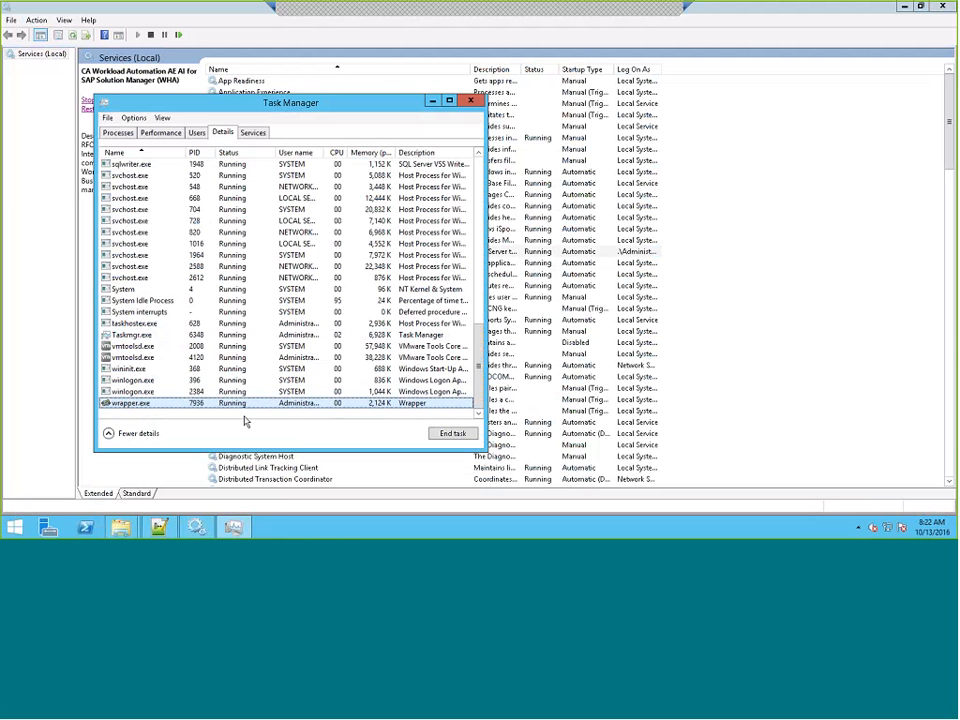
left_click(463, 436)
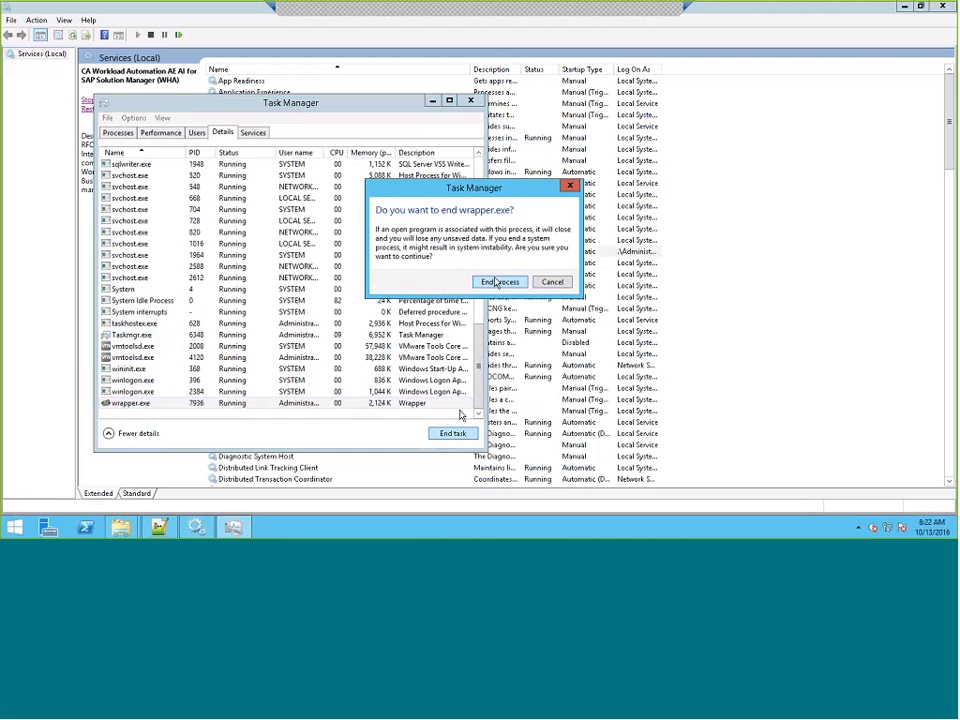
left_click(496, 282)
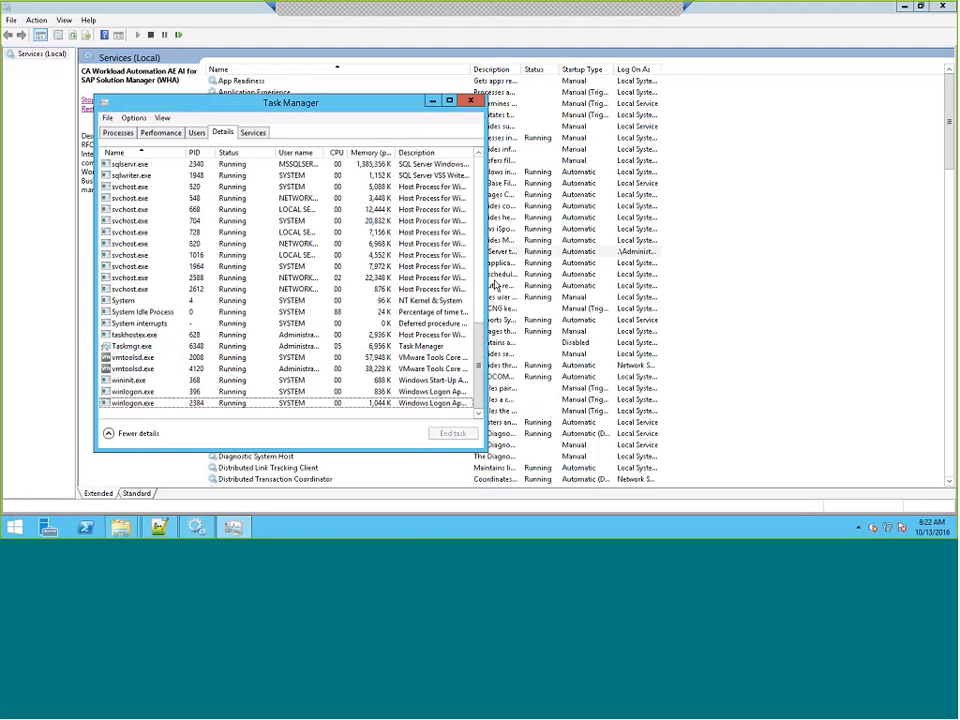
left_click(640, 14)
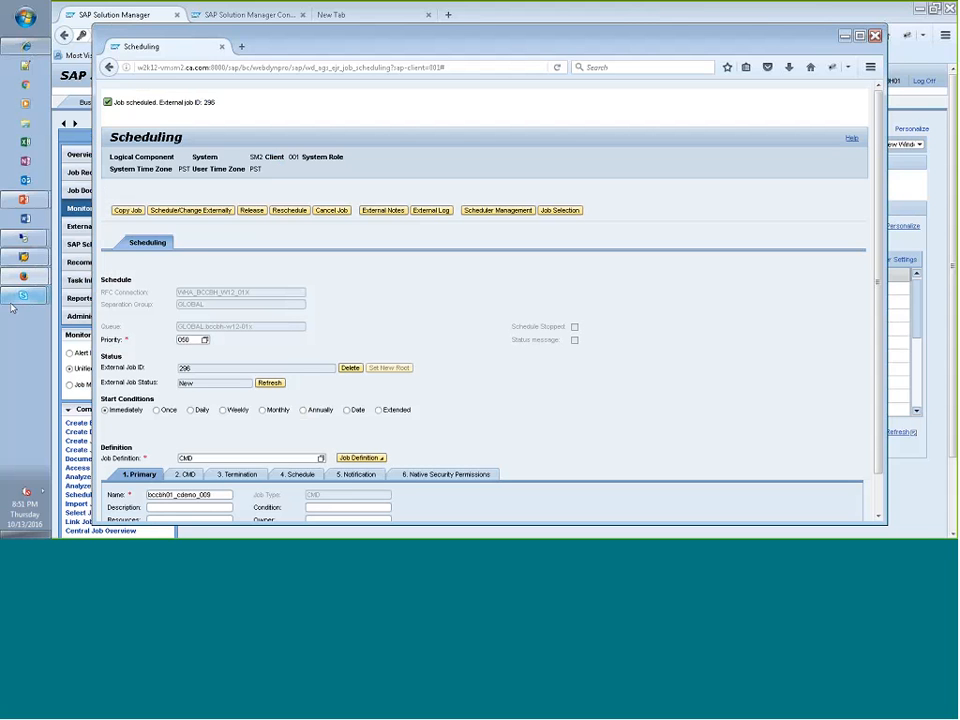
- Return to the bccbh-w12-01x remote desktop and rerun autorep -j bccbh01_cdemo_009 -d to recheck the job's run status
mouse_move(22, 237)
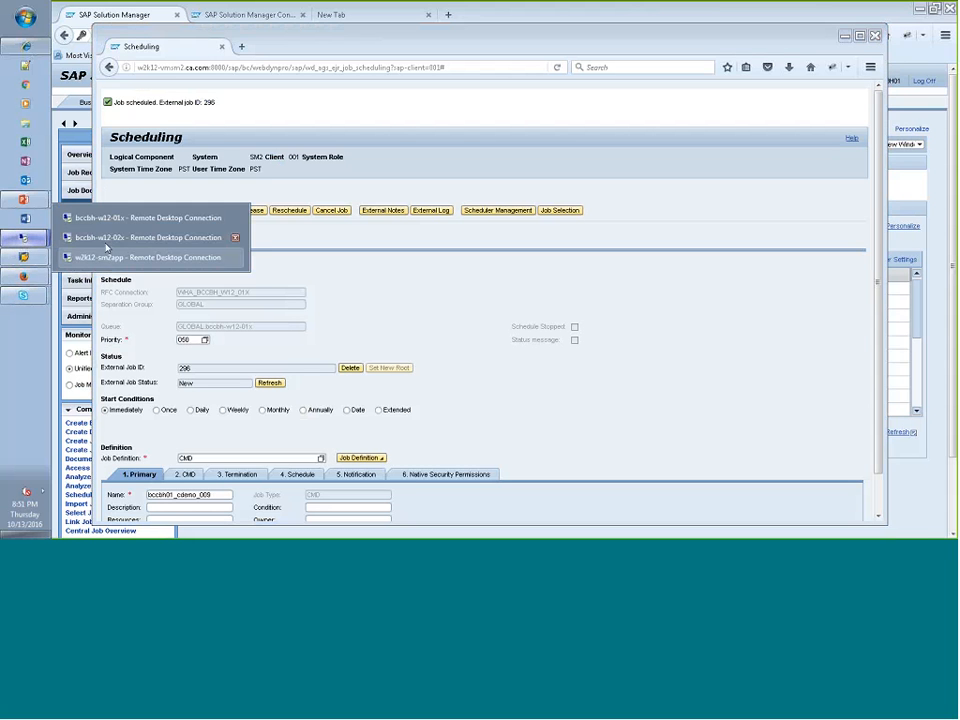
left_click(107, 222)
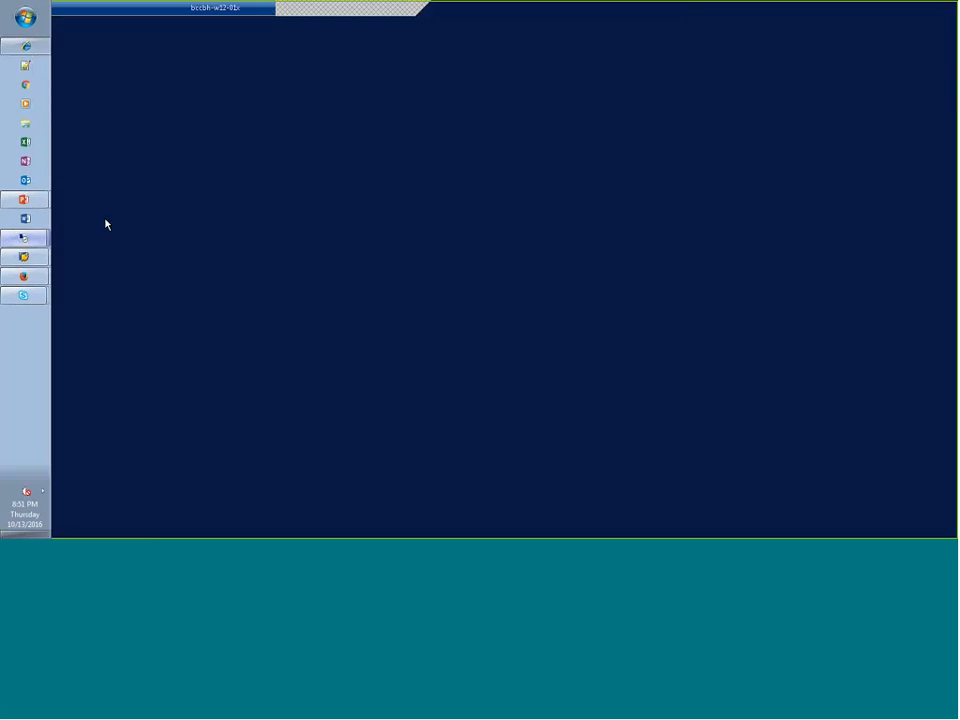
mouse_move(157, 527)
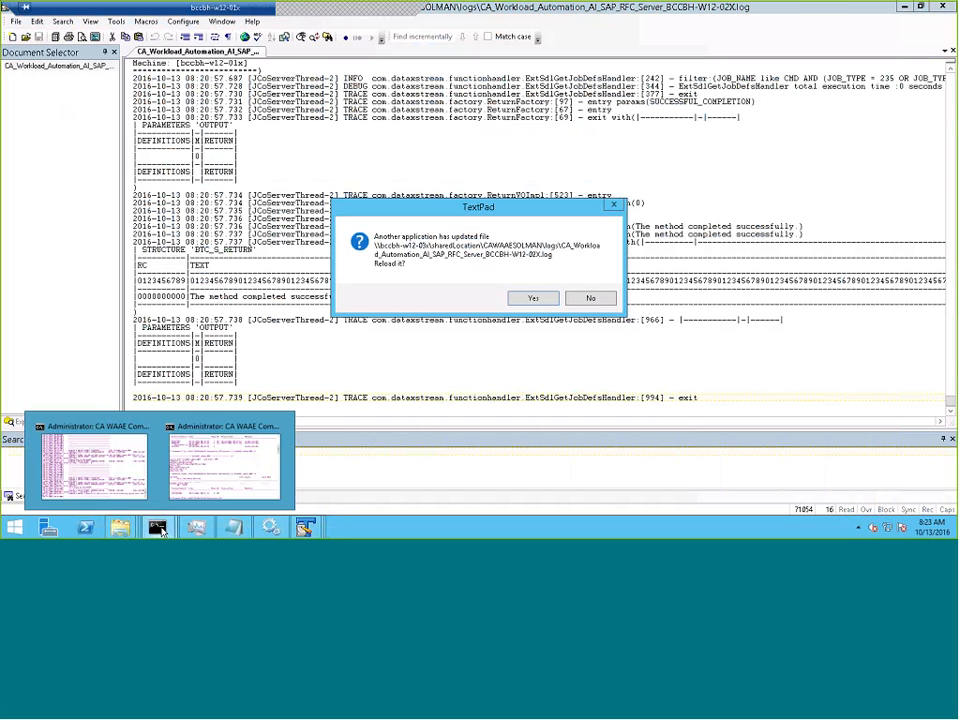
left_click(208, 489)
type("autorep -j bcc")
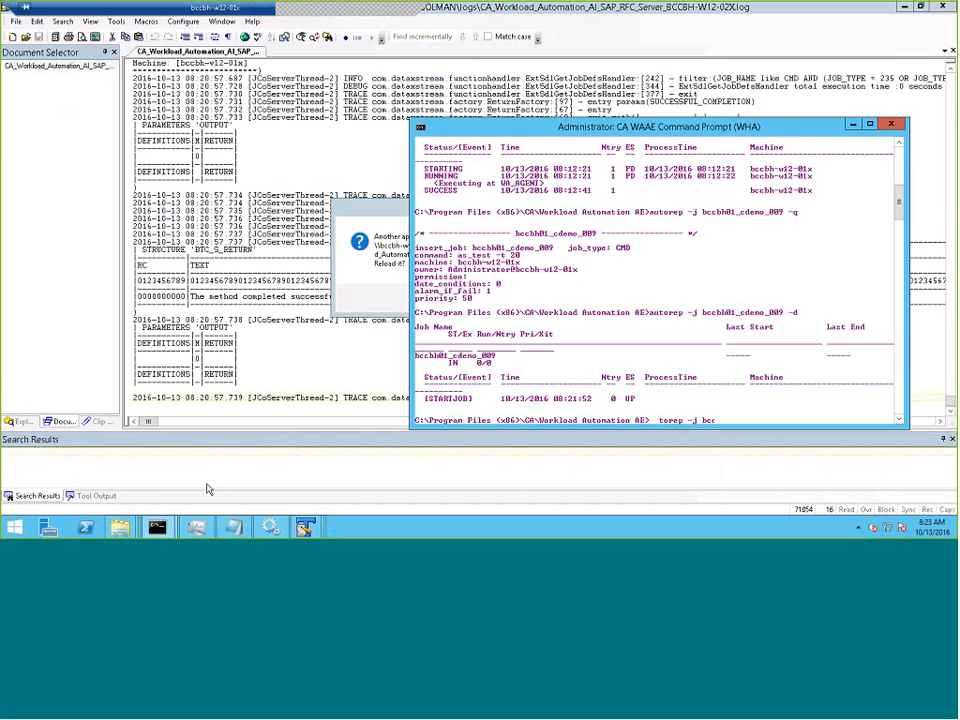
type("bh01_cdemo_009 -d")
key("Return")
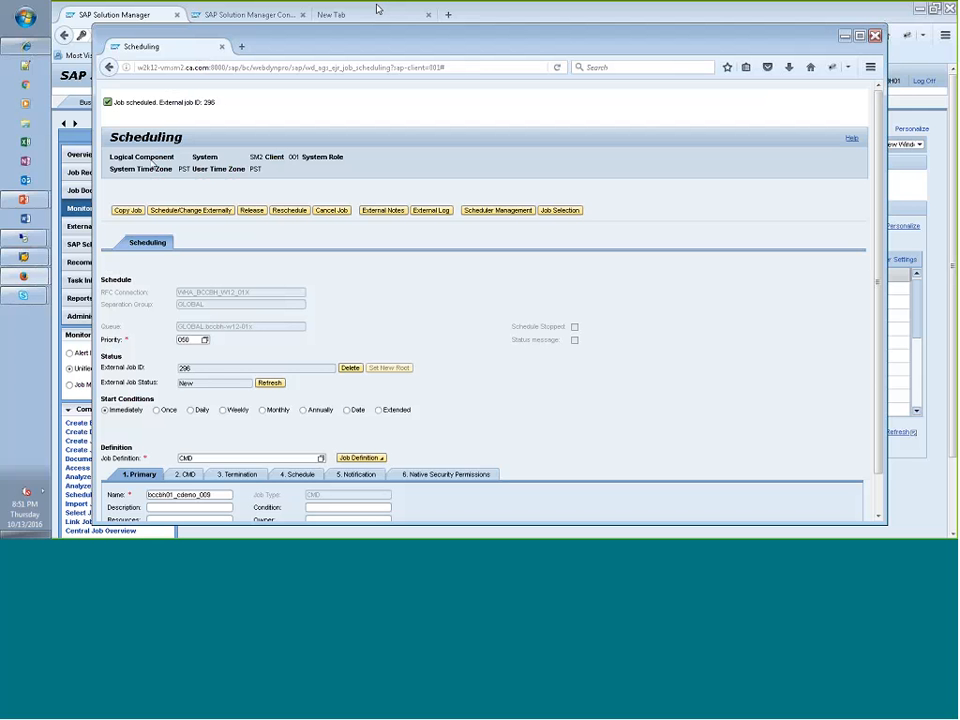
- Refresh the external job status of bccbh01_cdemo_009 on the Scheduling page and reschedule the job
left_click(276, 385)
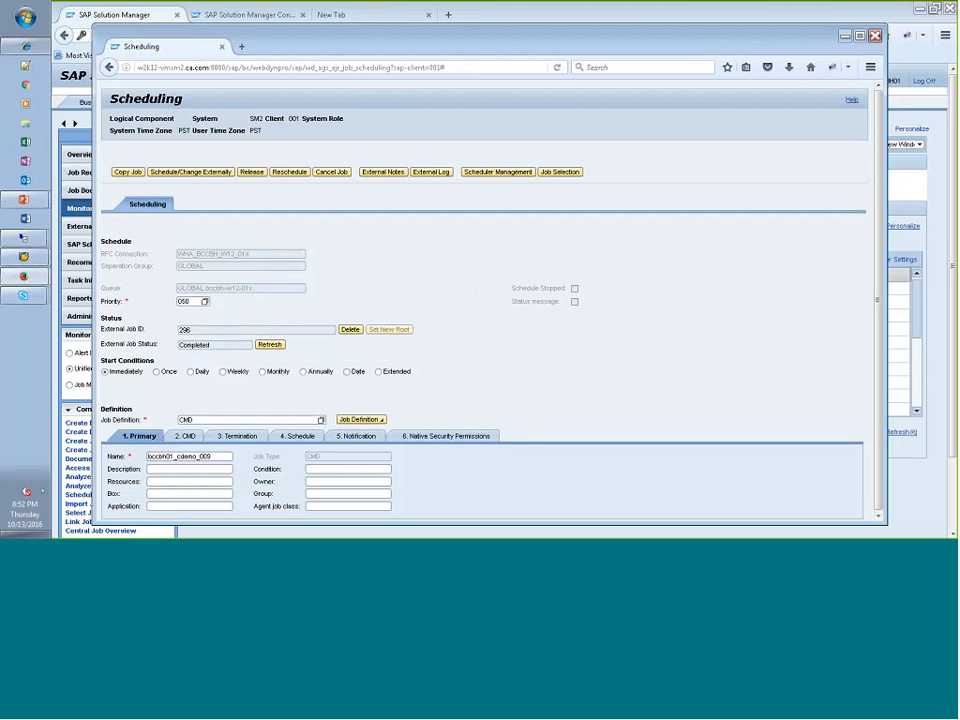
left_click(288, 172)
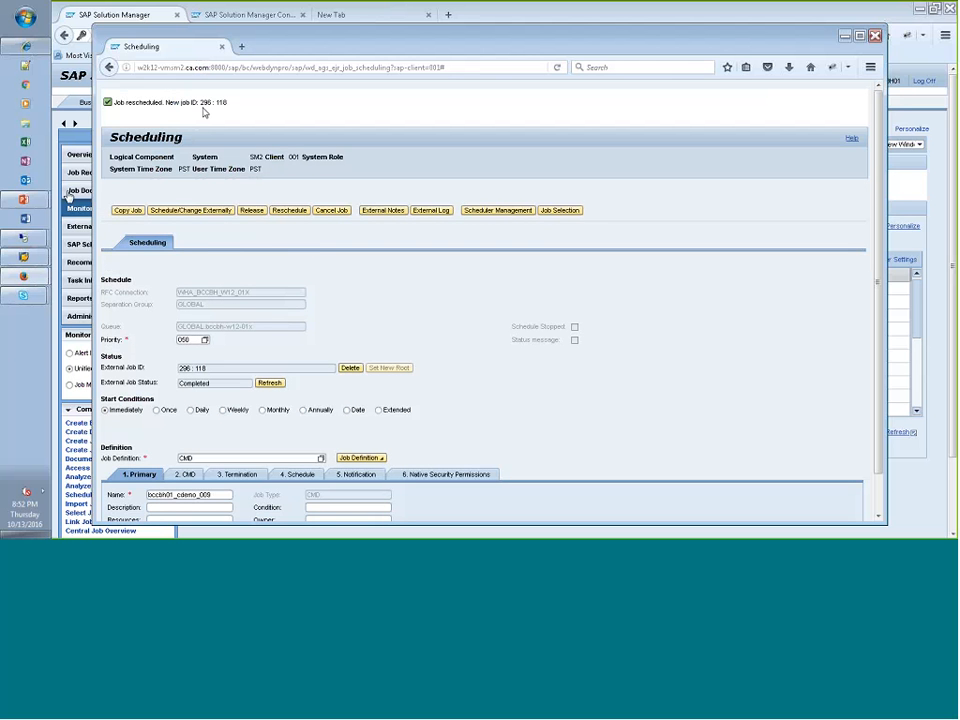
mouse_move(14, 245)
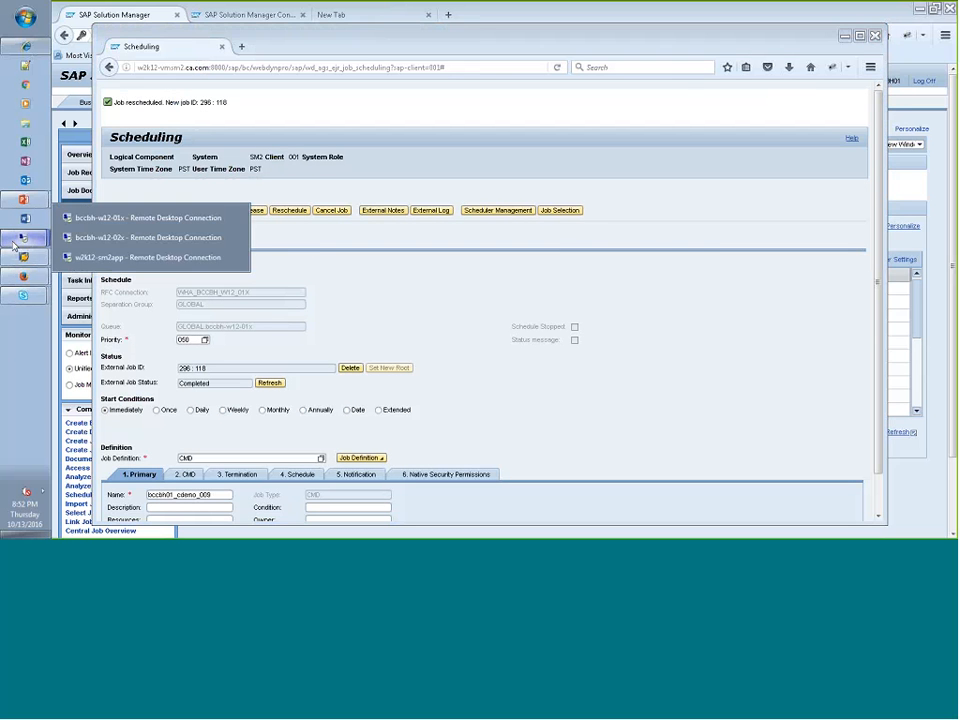
- Switch to the bccbh-w12-01x remote desktop and rerun autorep -j bccbh01_cdemo_009 -d to check the rescheduled job's run status
left_click(101, 218)
key("Up")
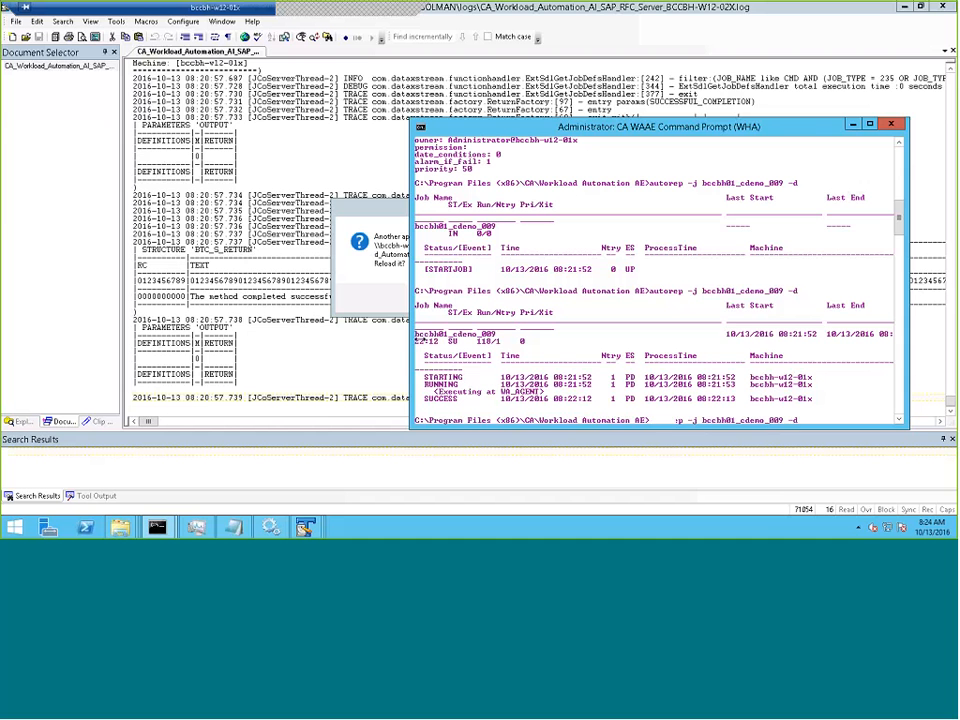
key("Return")
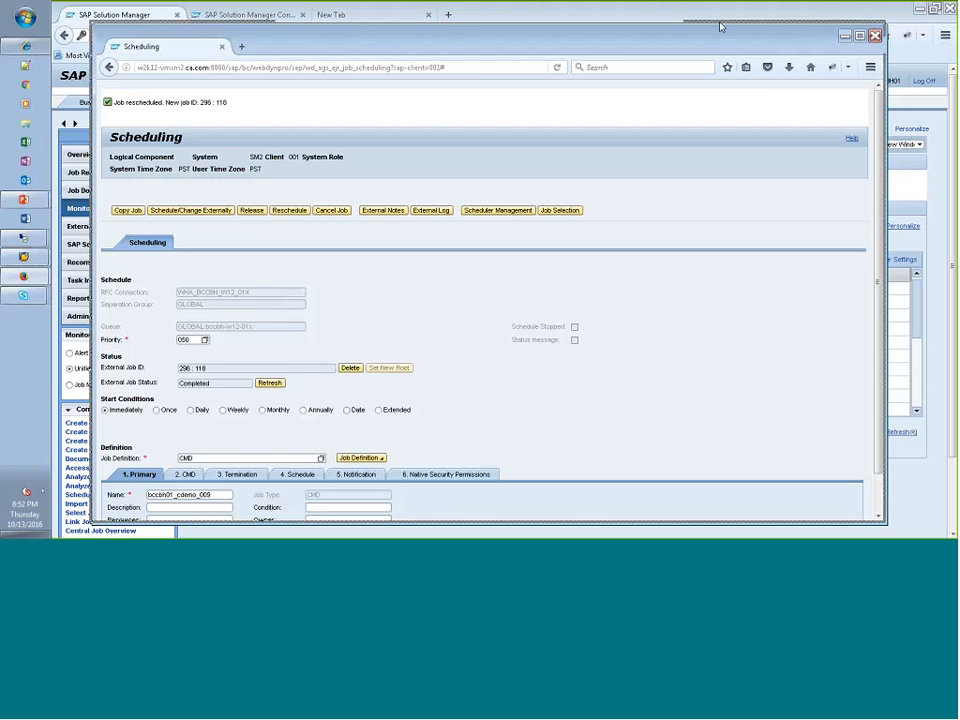
left_click_drag(728, 35, 720, 23)
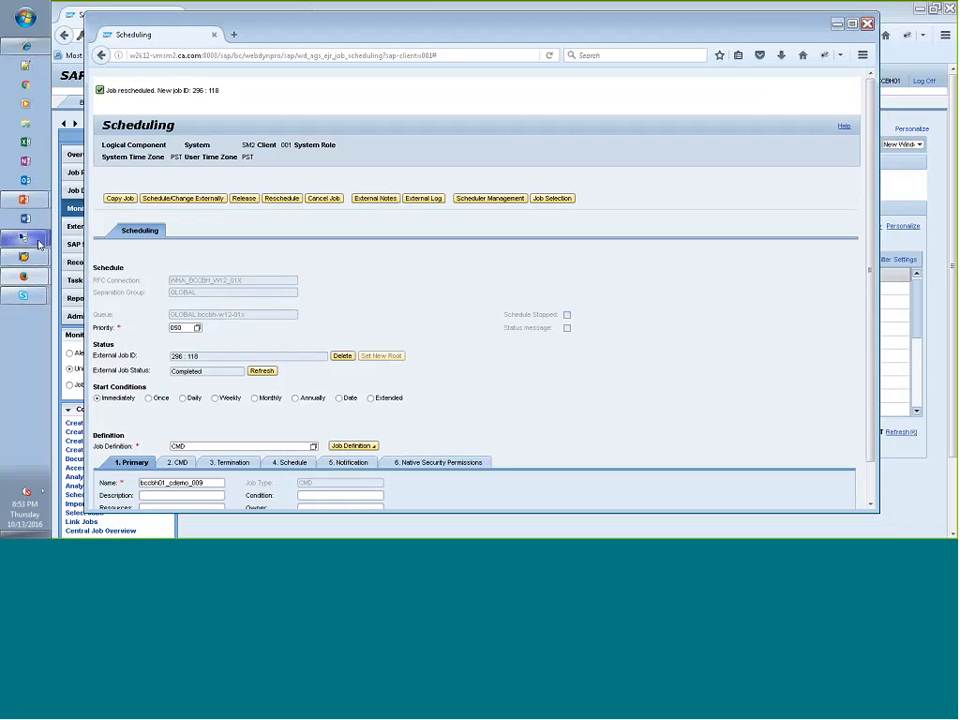
mouse_move(32, 238)
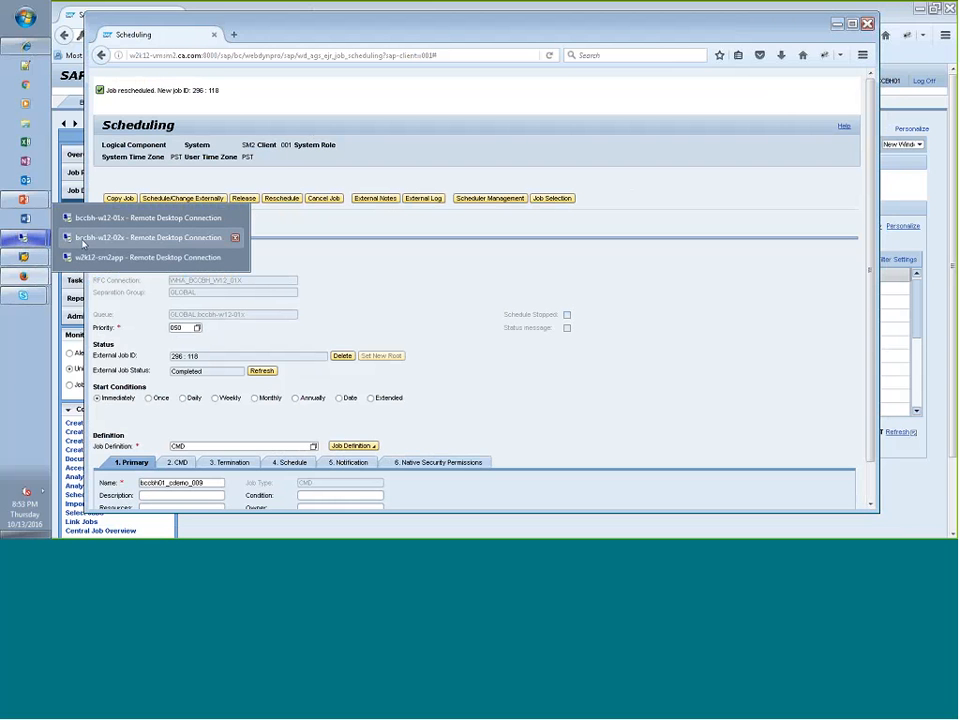
mouse_move(23, 278)
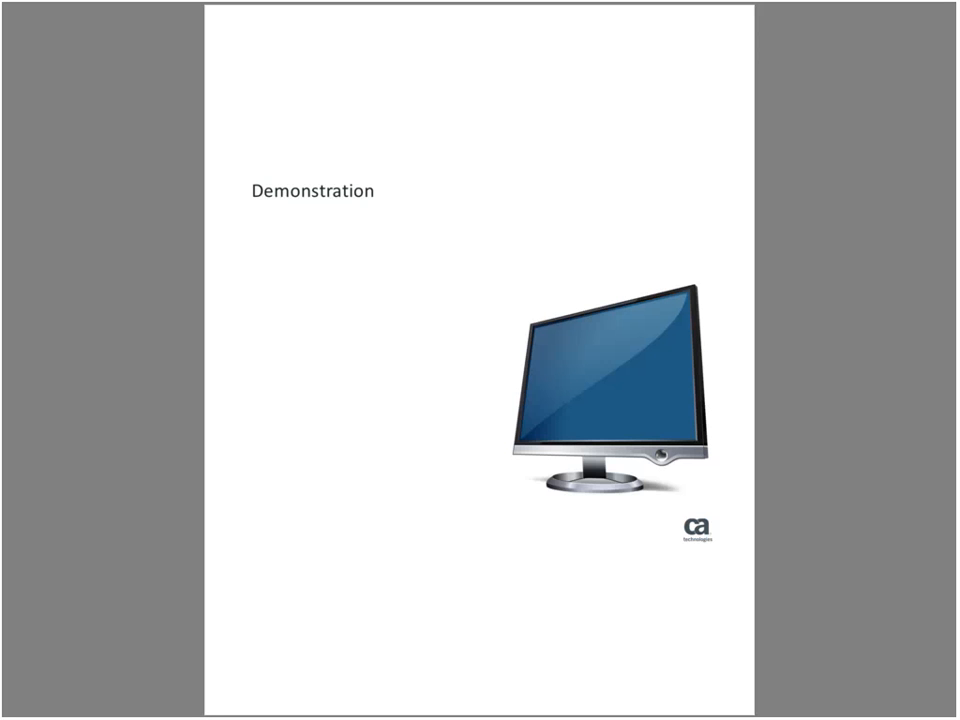
key("Right")
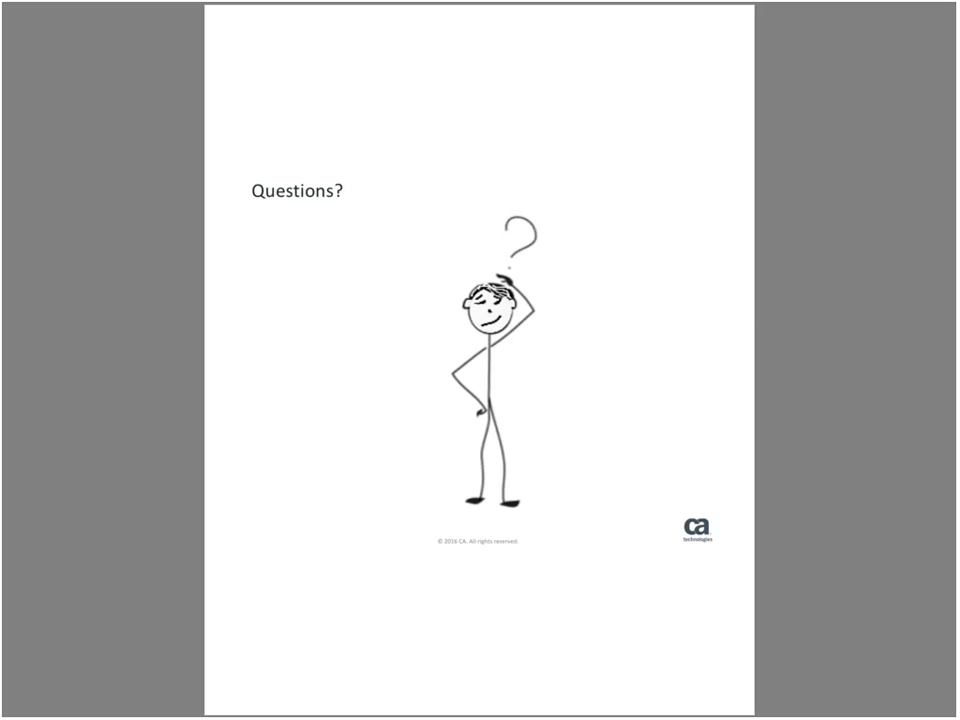